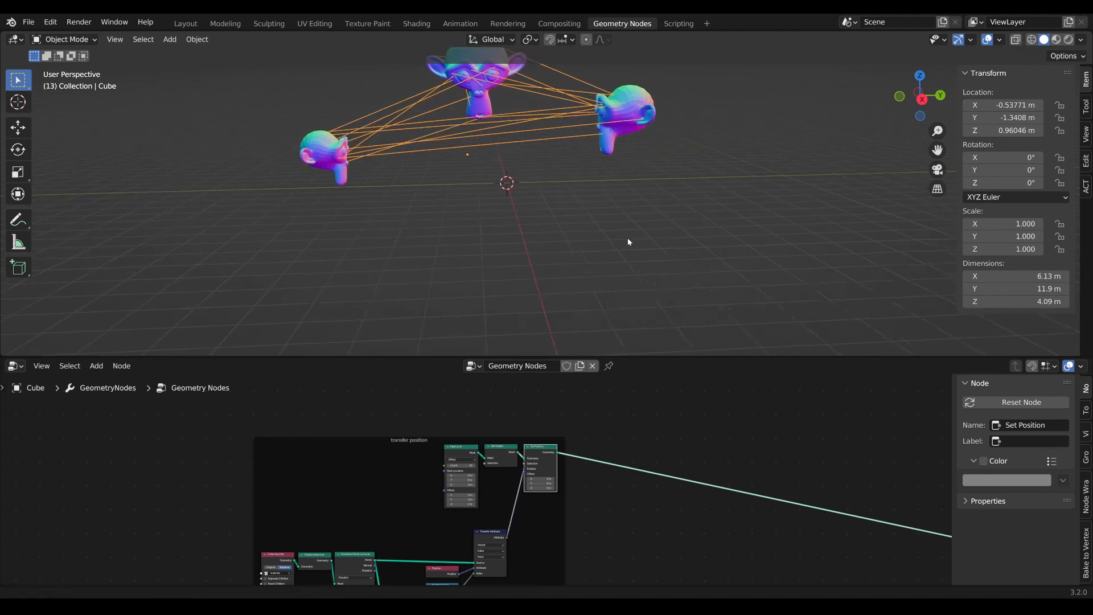
Preview the output of the Set Position node in the proximity frame and inspect the resulting lines between the monkey heads
scroll(598, 485, down, 3)
middle_drag(612, 491, 569, 413)
scroll(547, 502, down, 2)
middle_drag(547, 502, 543, 423)
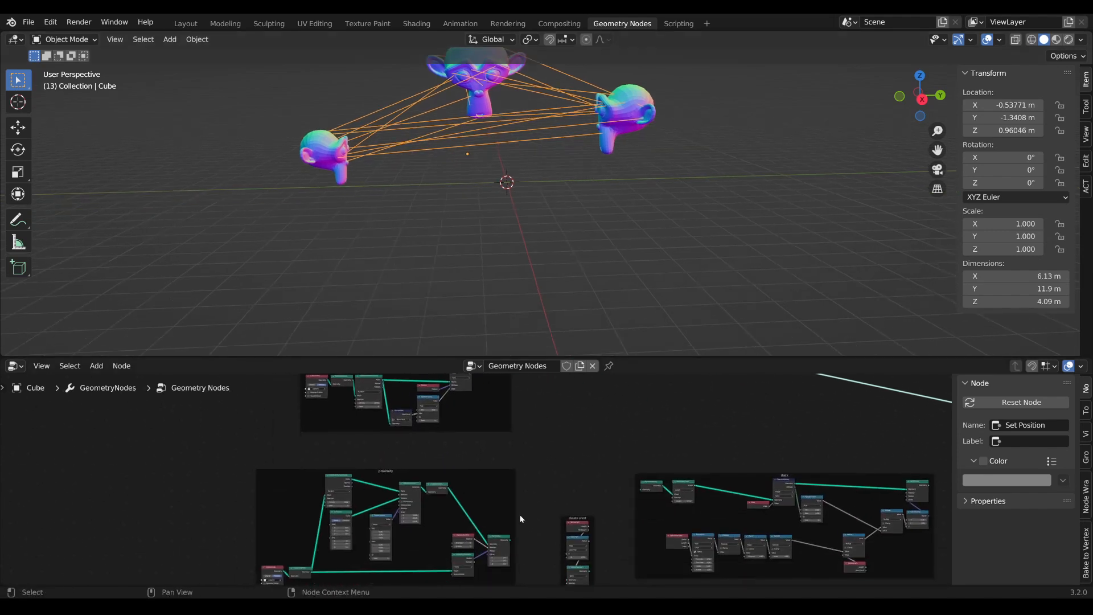
scroll(510, 529, up, 1)
ctrl+shift+click(502, 544)
middle_drag(551, 145, 435, 140)
middle_drag(510, 108, 578, 204)
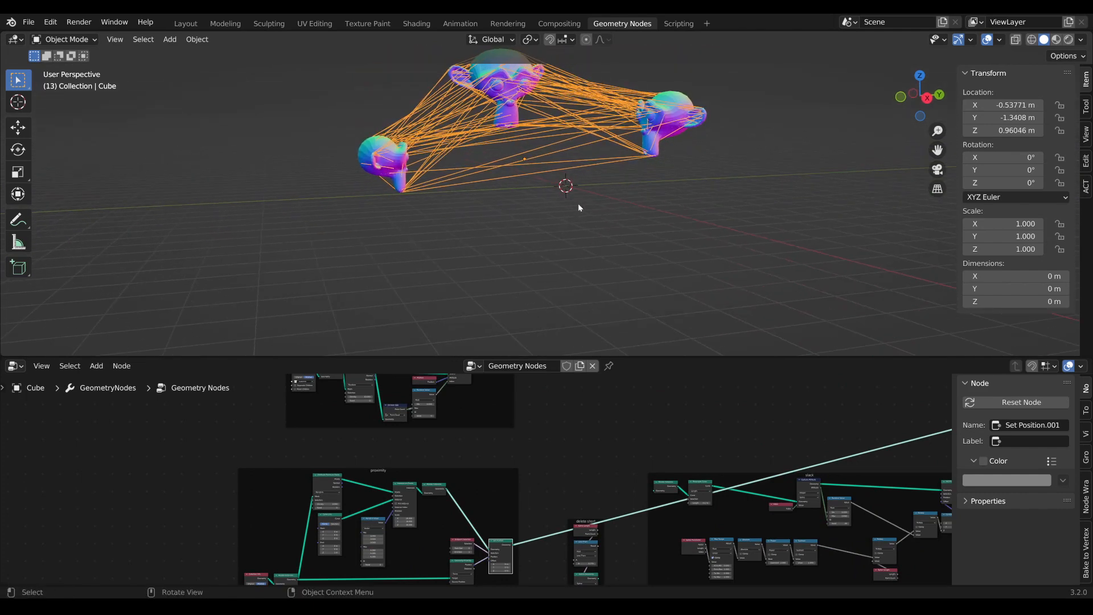
Preview the output of the Instance on Points node in the raycast frame
middle_drag(565, 480, 557, 352)
scroll(507, 555, down, 3)
middle_drag(504, 555, 476, 485)
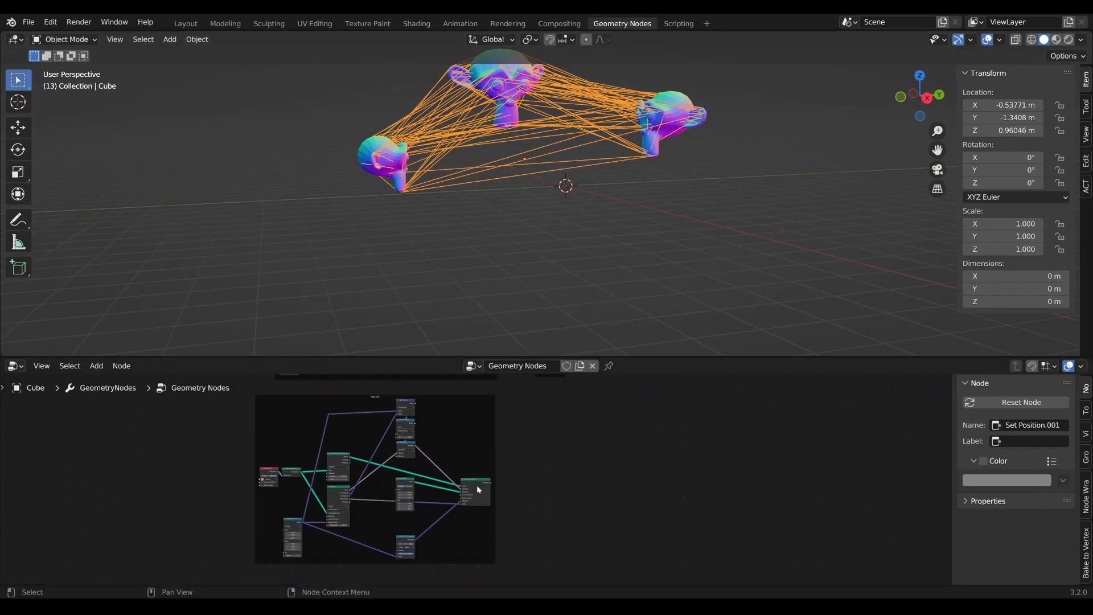
ctrl+shift+click(476, 485)
middle_drag(566, 433, 518, 550)
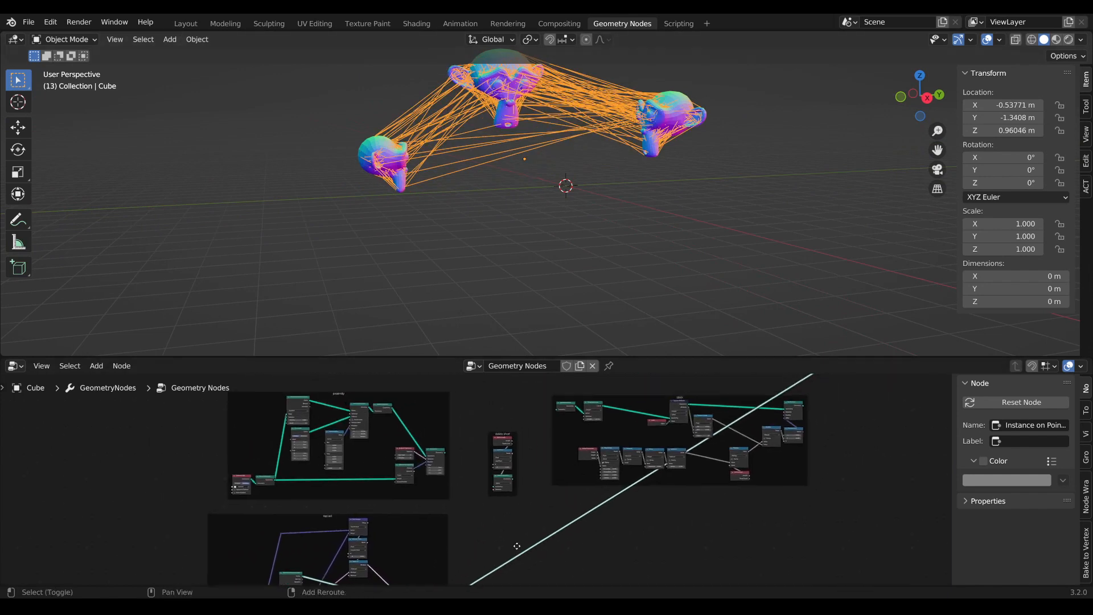
Connect the raycast frame's Instance on Points output to the slack frame's first node and preview that frame's final Set Position node
scroll(521, 494, down, 3)
drag(607, 418, 600, 422)
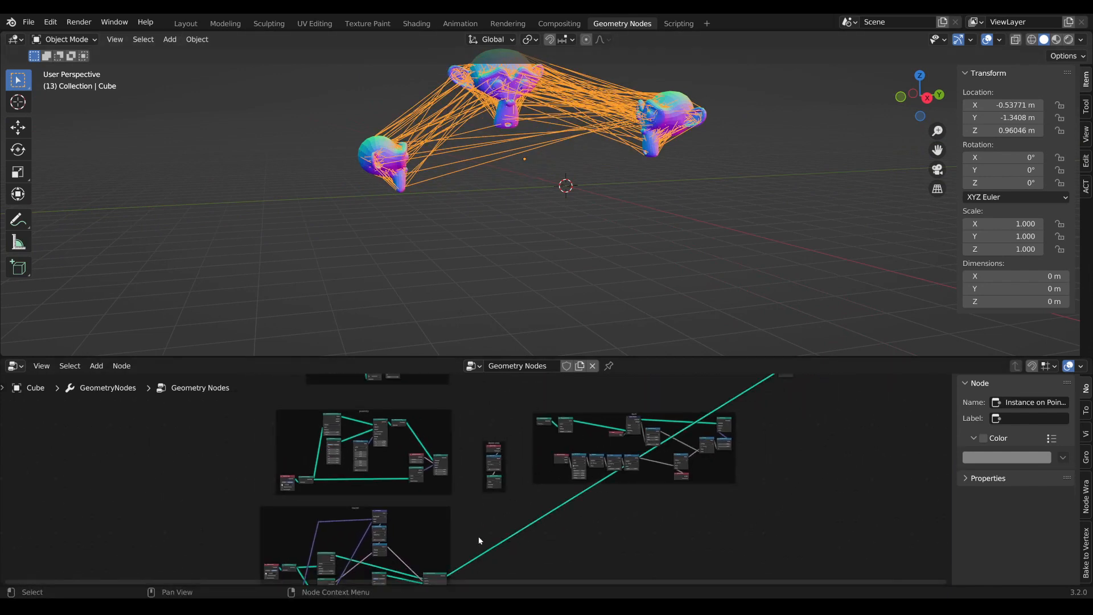
drag(444, 574, 536, 422)
middle_drag(725, 424, 617, 493)
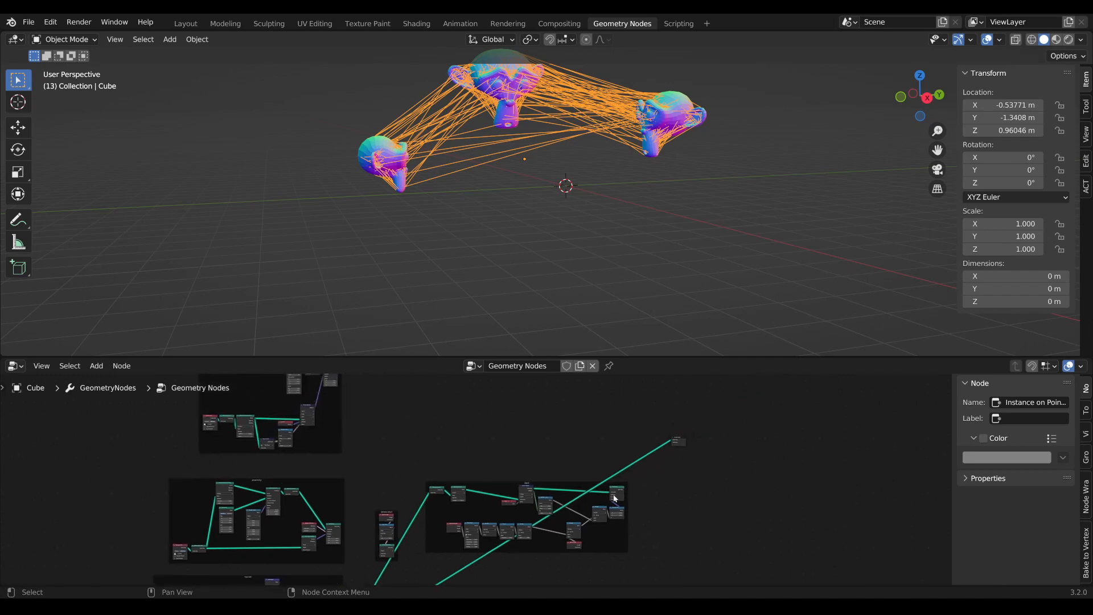
ctrl+shift+click(621, 491)
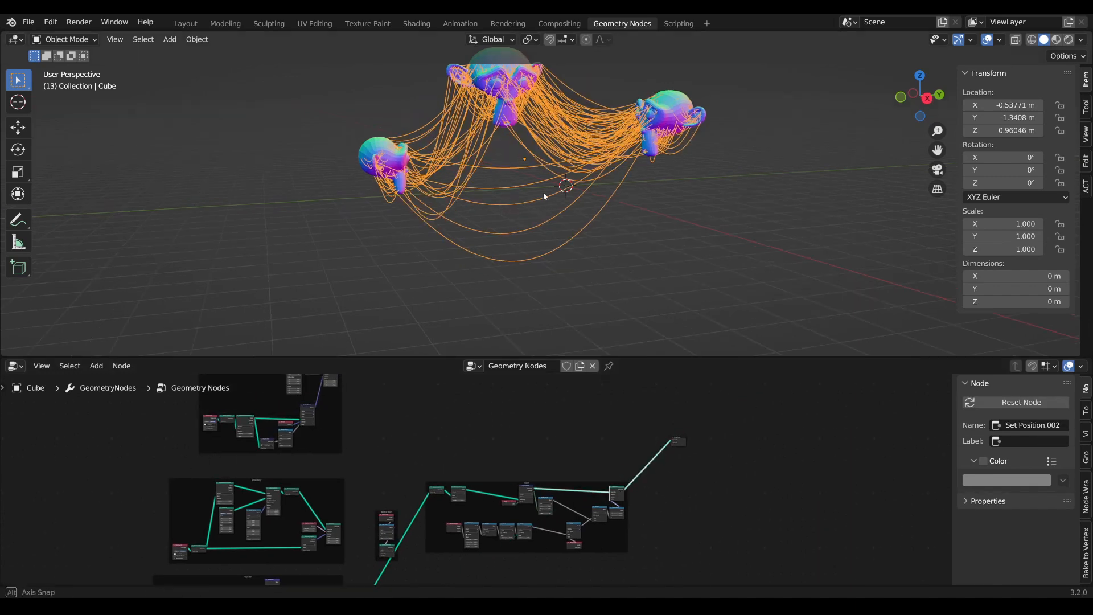
scroll(494, 494, up, 1)
middle_drag(494, 494, 477, 425)
scroll(477, 426, down, 1)
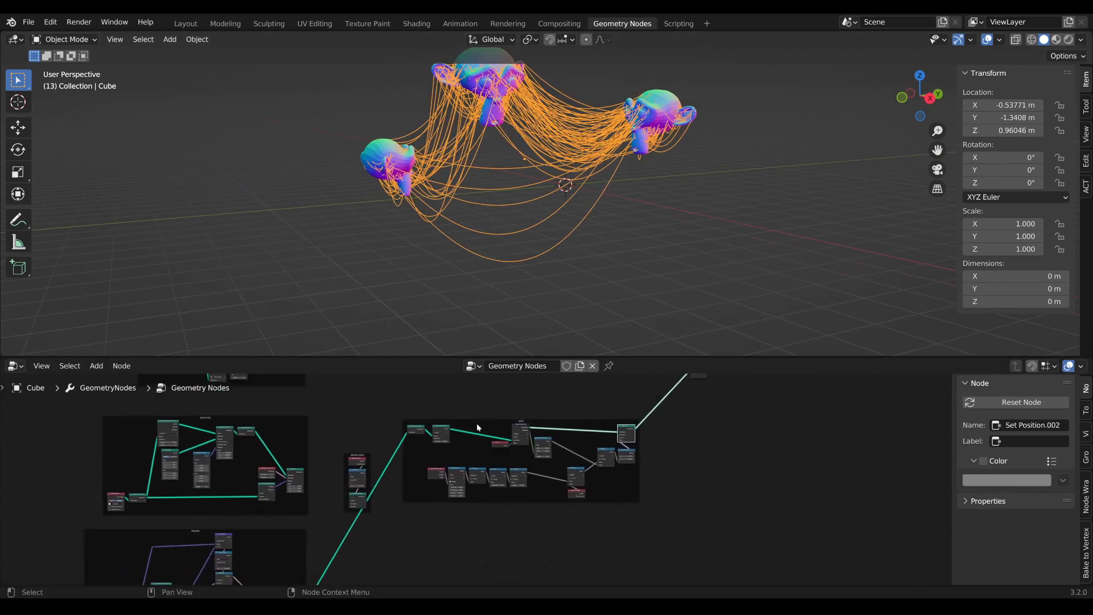
scroll(416, 426, up, 5)
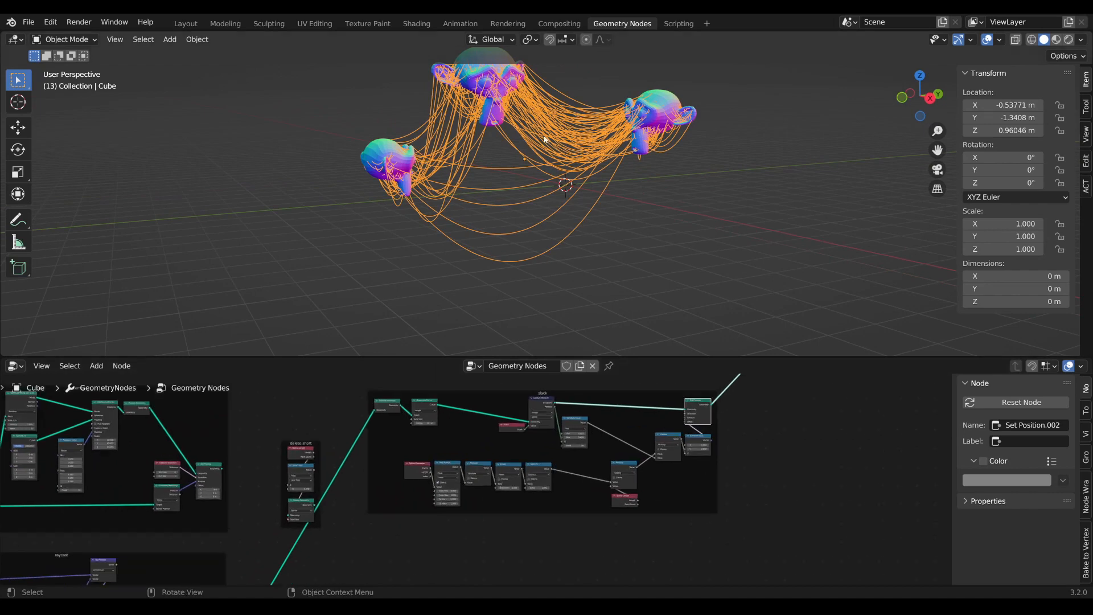
scroll(540, 134, down, 4)
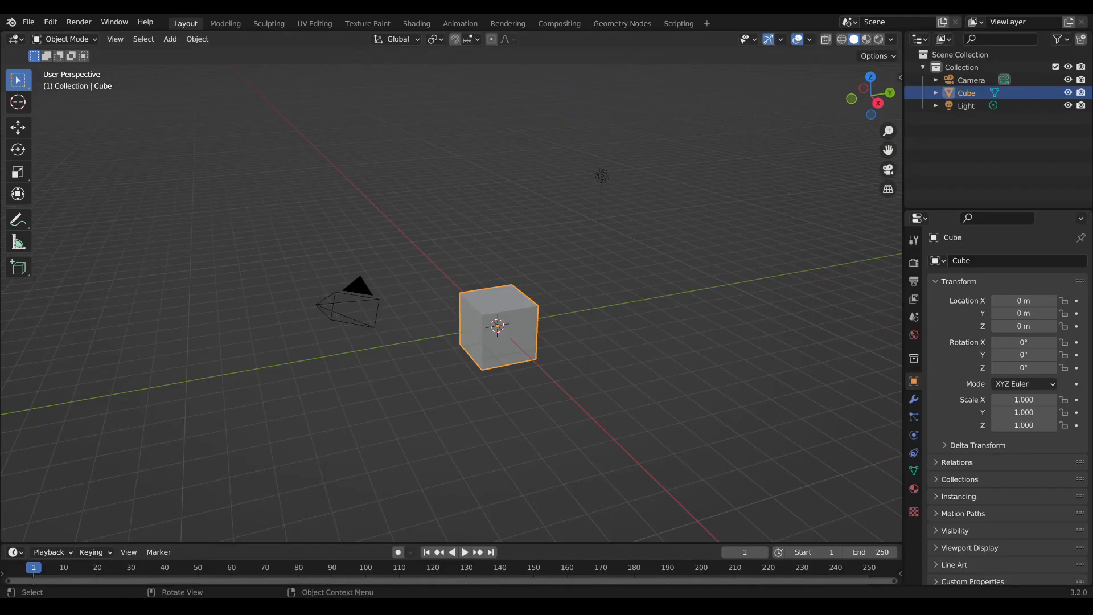
Switch to the Geometry Nodes workspace and delete the default camera
click(609, 26)
middle_drag(606, 143, 580, 203)
click(502, 236)
click(502, 237)
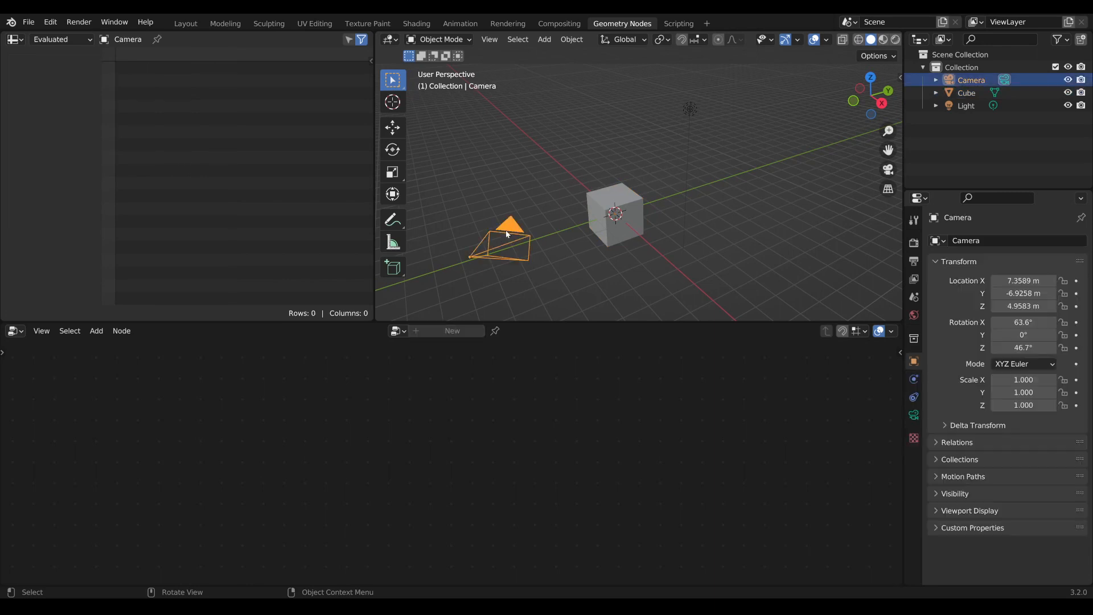
key(Delete)
Delete the default light from the scene
click(693, 105)
key(x)
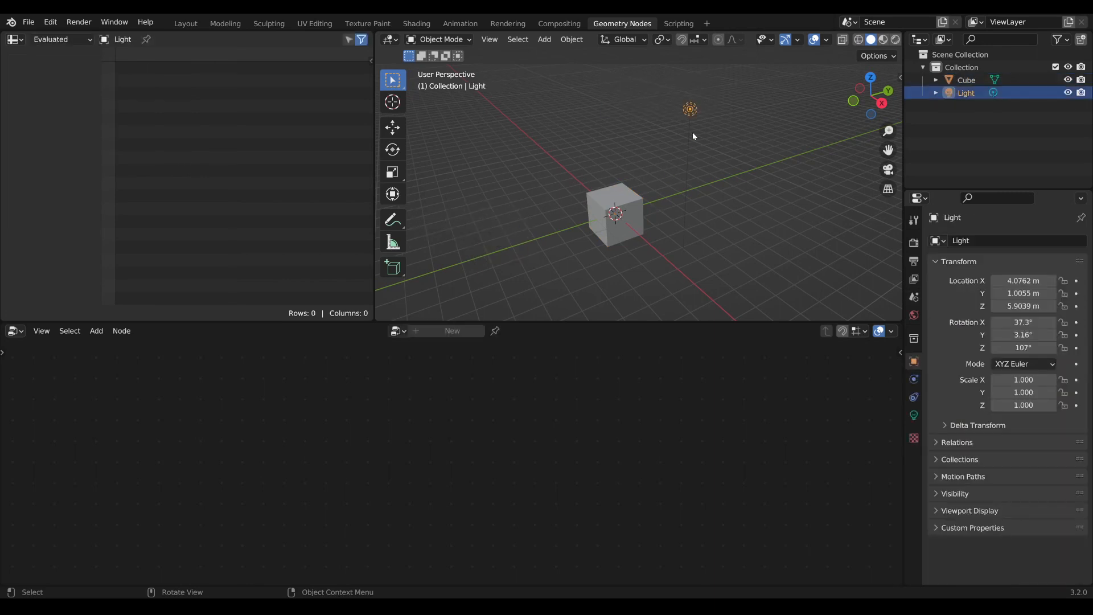
key(x)
click(692, 132)
Select the default cube and create a new geometry node tree for it
middle_drag(664, 194, 653, 163)
scroll(650, 186, down, 2)
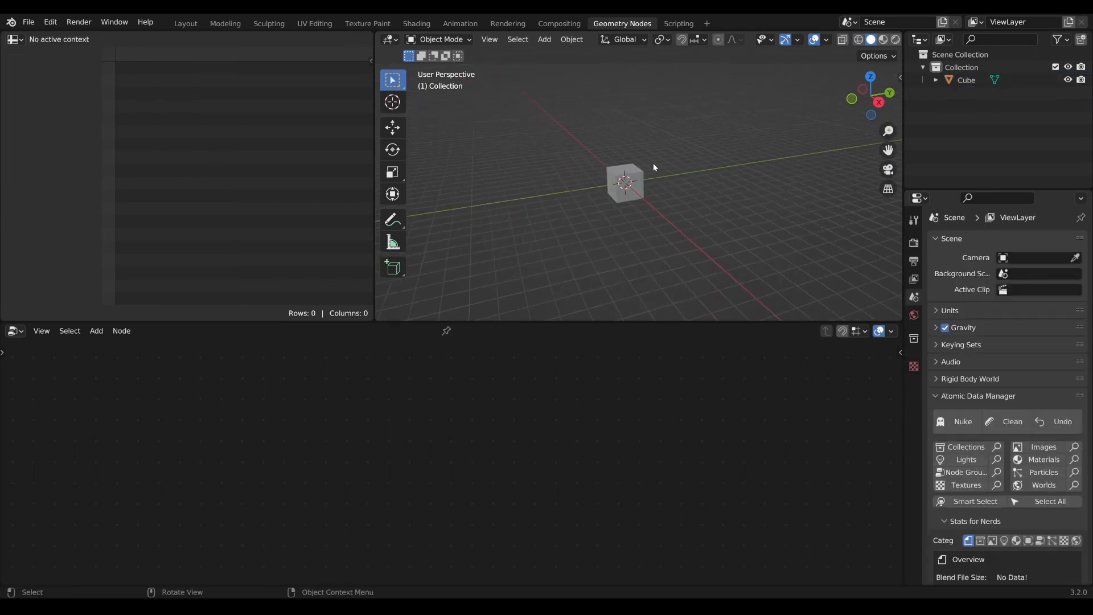
click(632, 186)
middle_drag(605, 235, 583, 259)
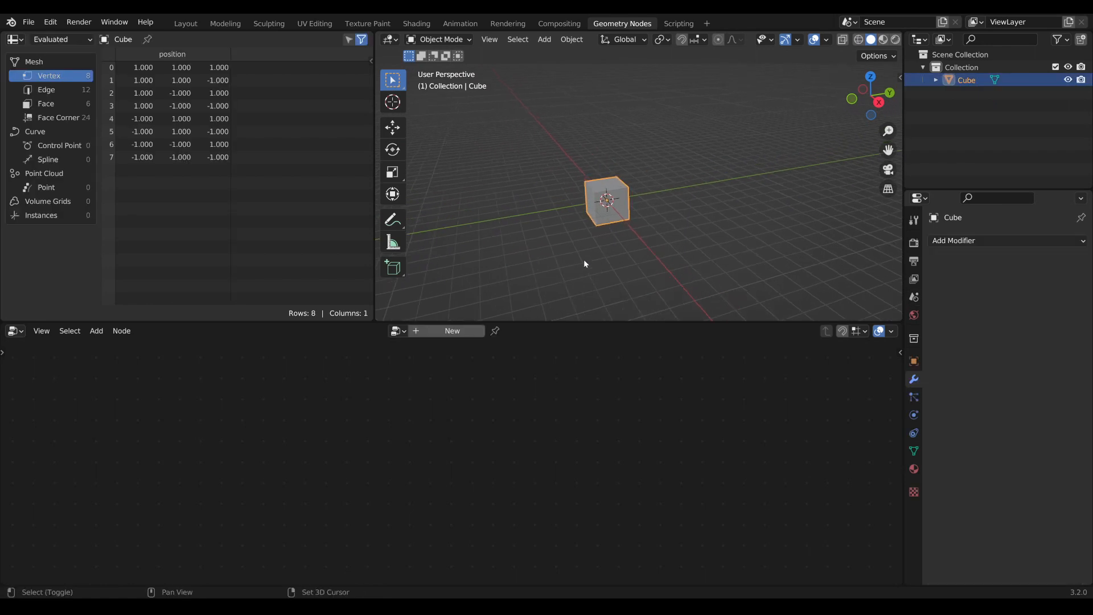
scroll(604, 210, up, 2)
middle_drag(565, 214, 580, 221)
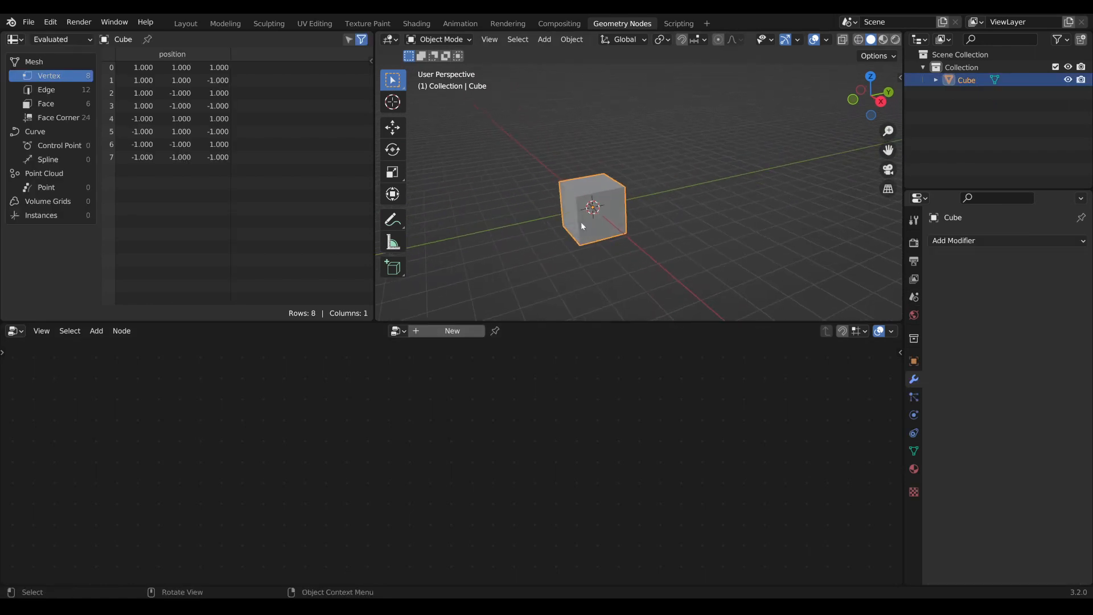
click(449, 330)
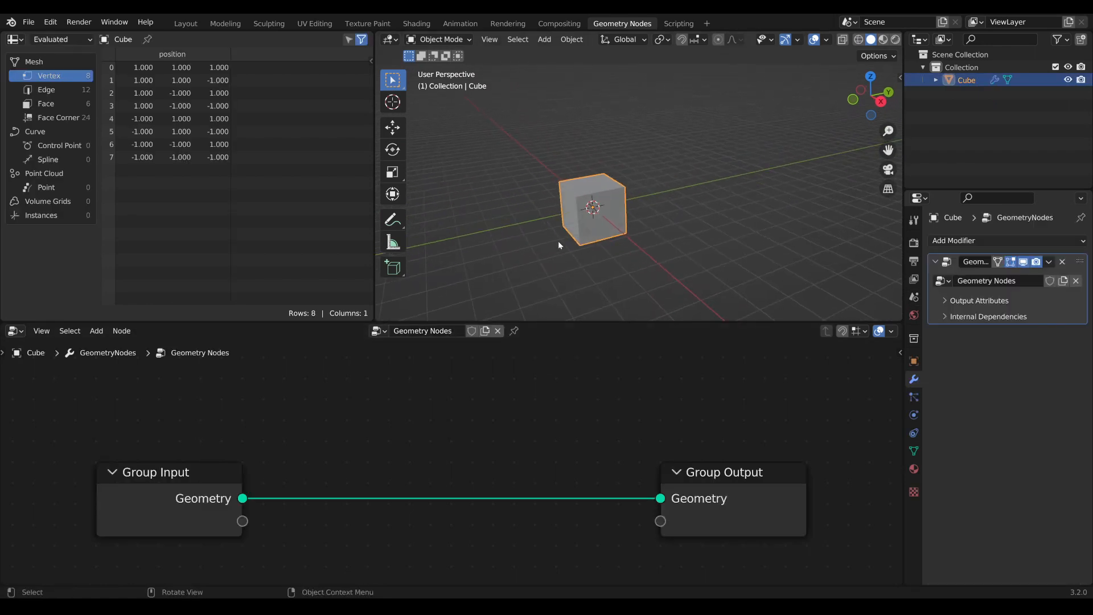
Delete the Group Input node from the cube's node tree
scroll(444, 392, down, 2)
click(239, 477)
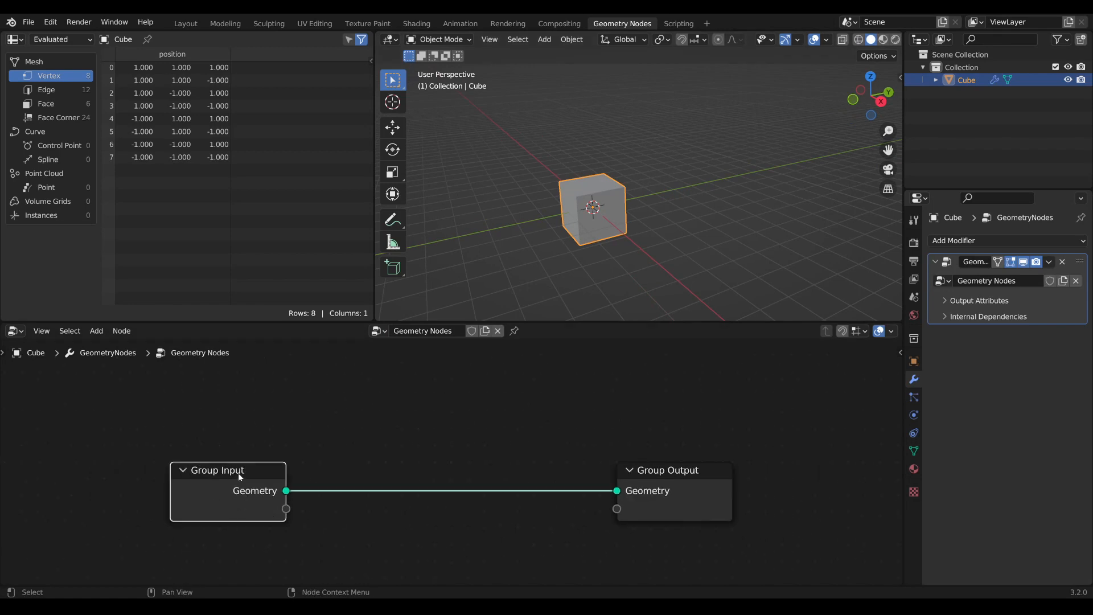
key(x)
Add a monkey mesh and move it away from the origin in the positive Y direction
mouse_move(643, 191)
middle_down()
mouse_move(675, 186)
mouse_move(657, 177)
mouse_move(648, 205)
middle_up()
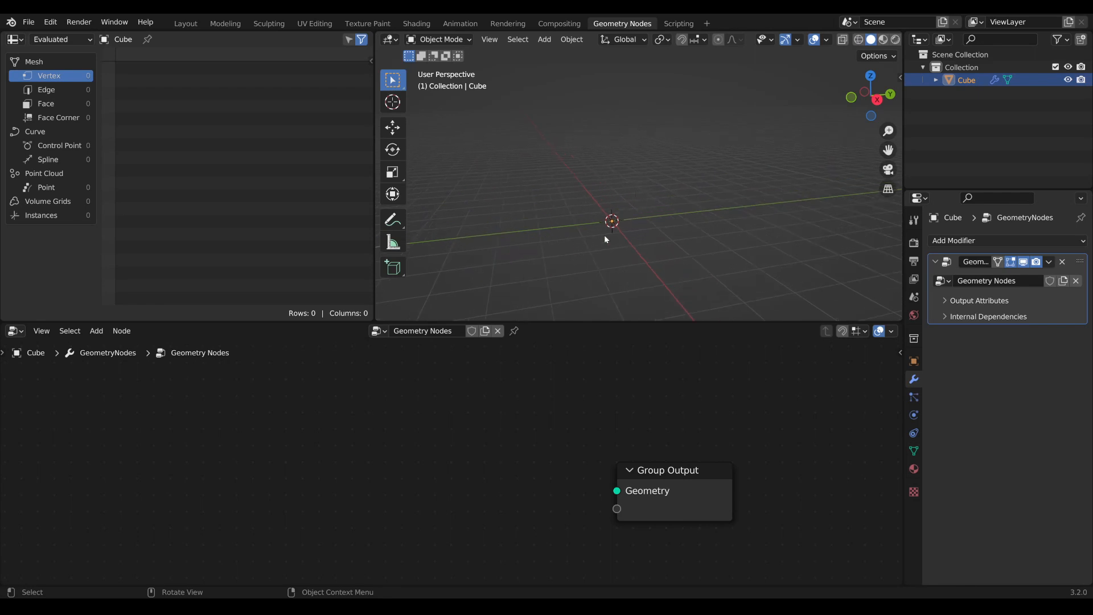
mouse_move(605, 219)
shift+middle_down()
mouse_move(618, 188)
mouse_move(610, 199)
shift+middle_up()
key(shift+a)
mouse_move(610, 202)
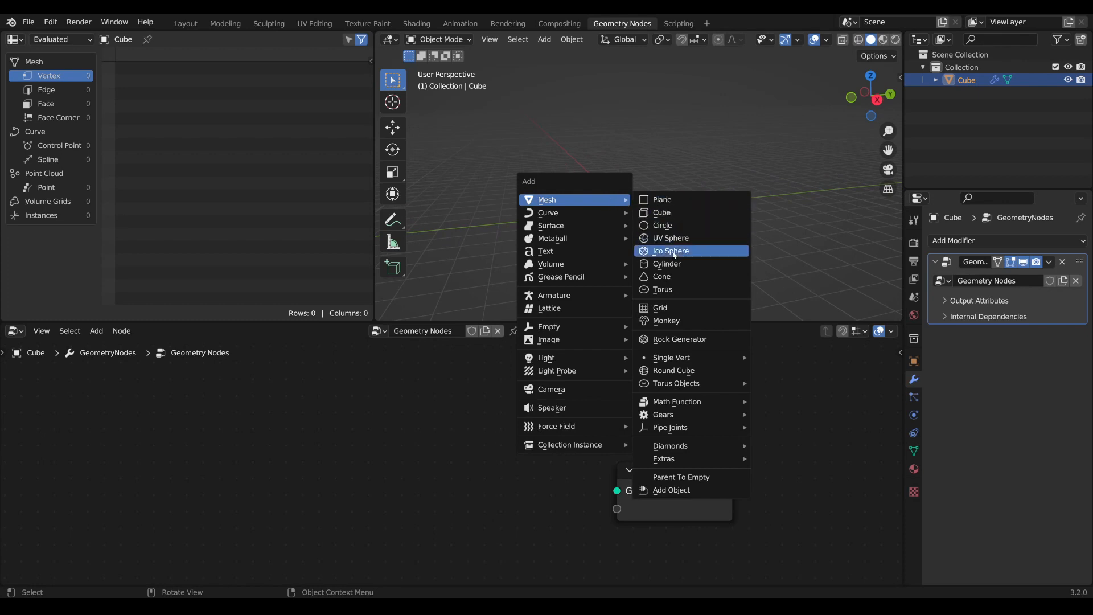
click(666, 322)
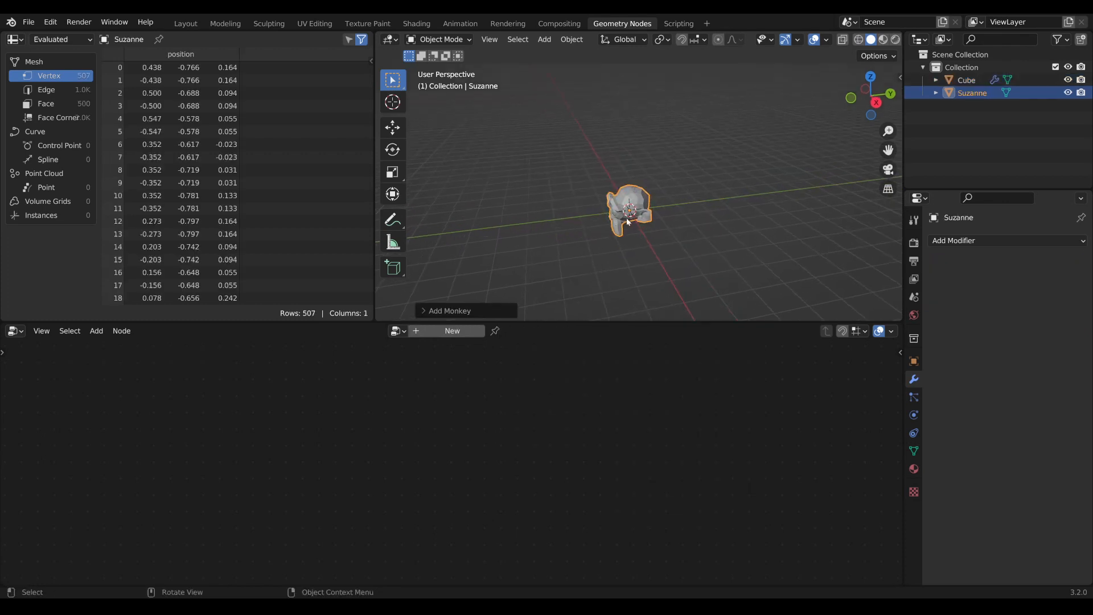
key(g)
key(y)
click(749, 213)
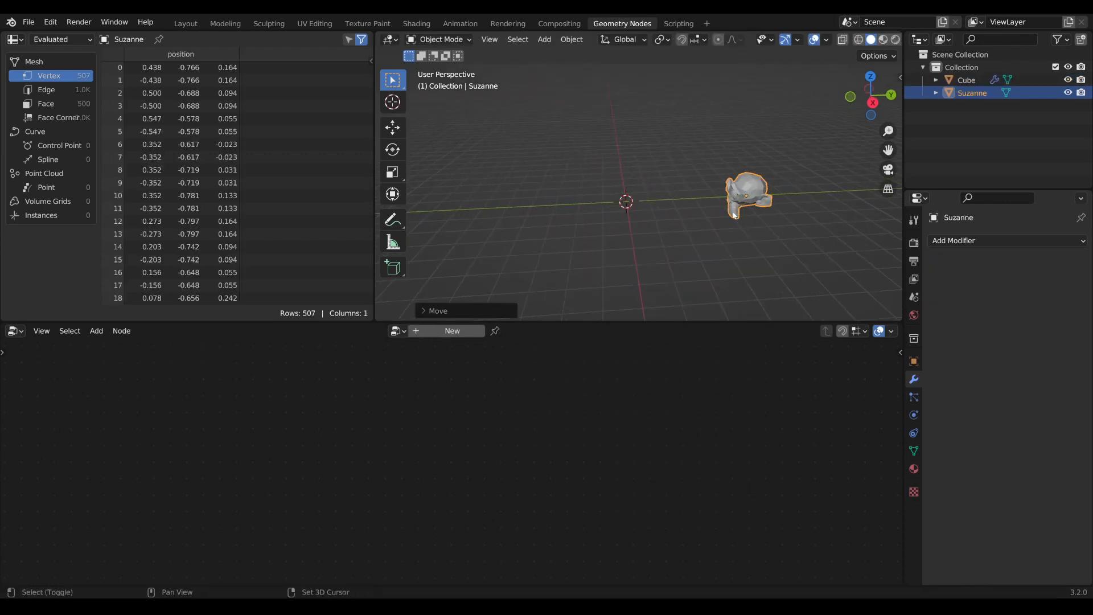
Duplicate the monkey to the negative Y side of the origin and rotate the copy about Z to face the first one
key(shift+d)
key(y)
click(527, 225)
key(r)
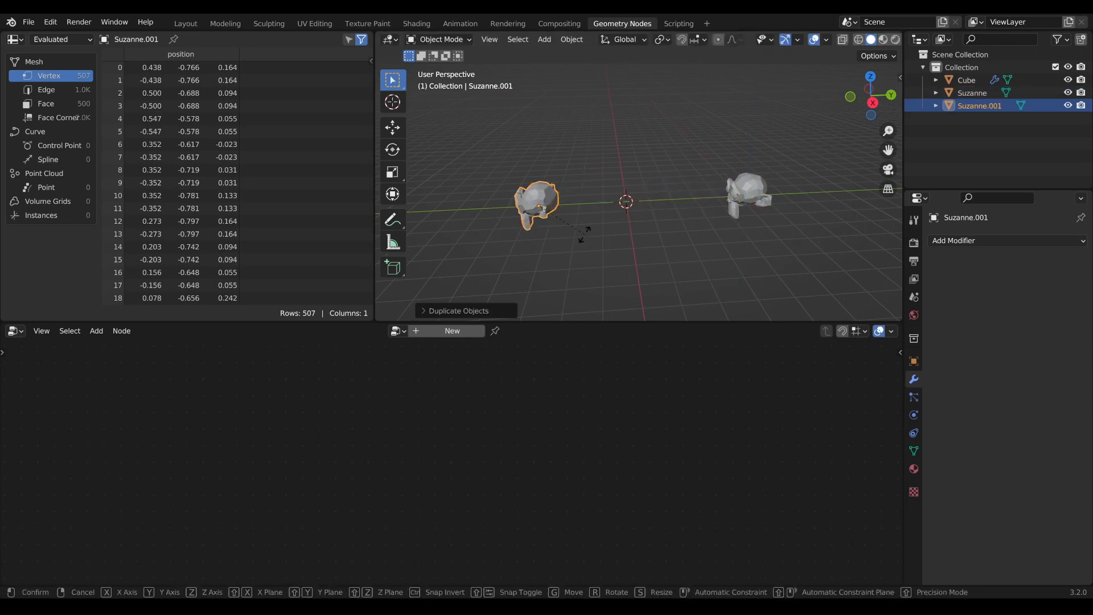
key(z)
click(620, 202)
Duplicate the rotated monkey above and between the other two, and turn the copy about Z to face forward
key(shift+d)
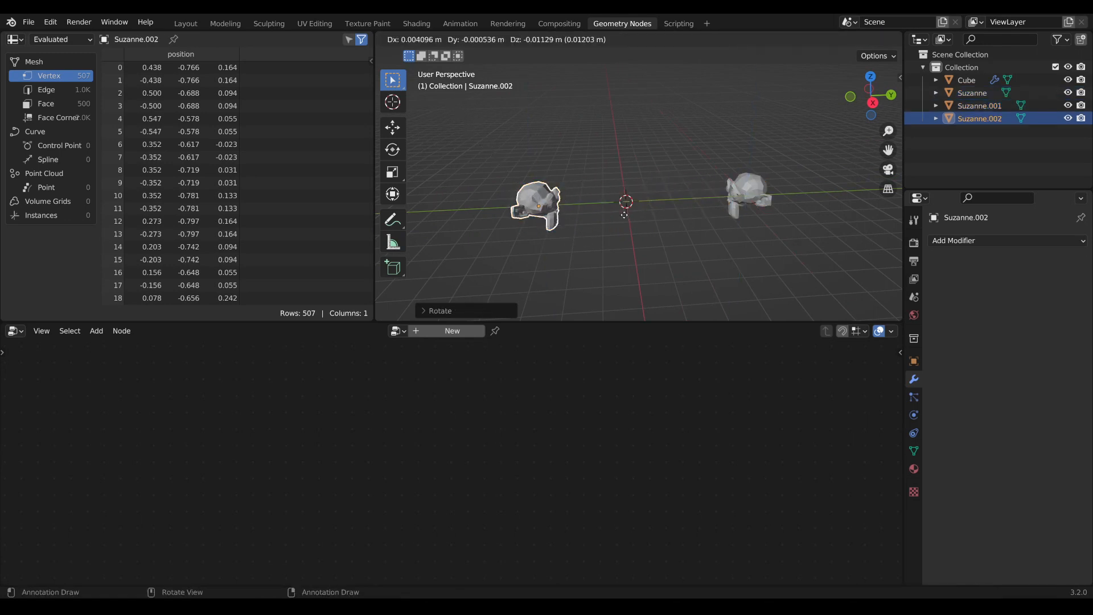
click(692, 136)
key(r)
key(z)
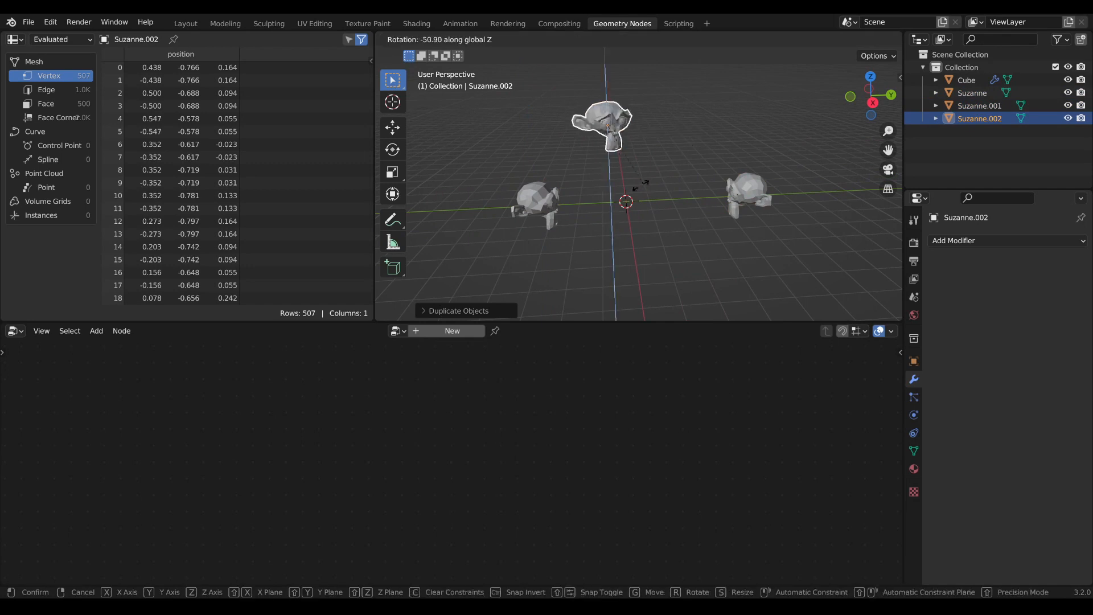
click(617, 195)
Select all three monkeys and move them into a new collection named "monkeys"
shift+middle_drag(683, 197, 695, 196)
shift+click(747, 196)
shift+click(563, 202)
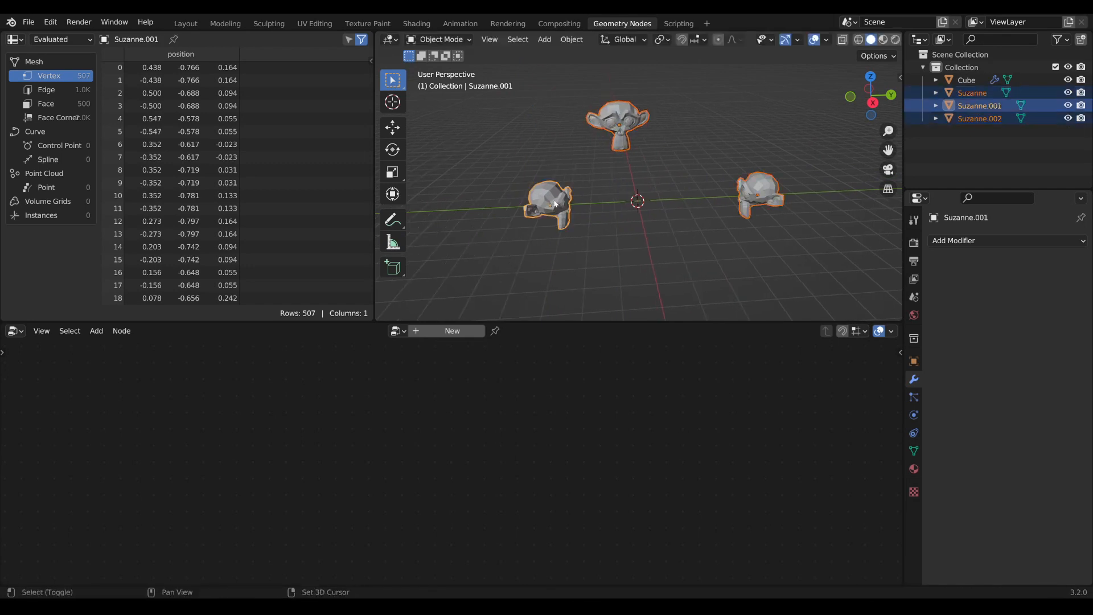
shift+middle_drag(563, 201, 567, 200)
key(m)
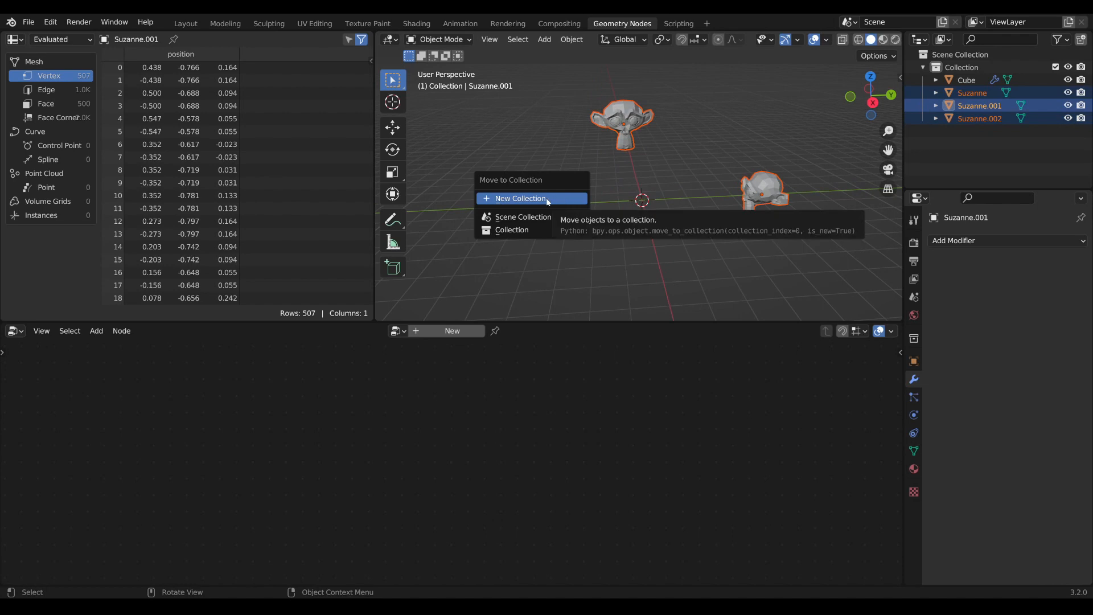
click(547, 198)
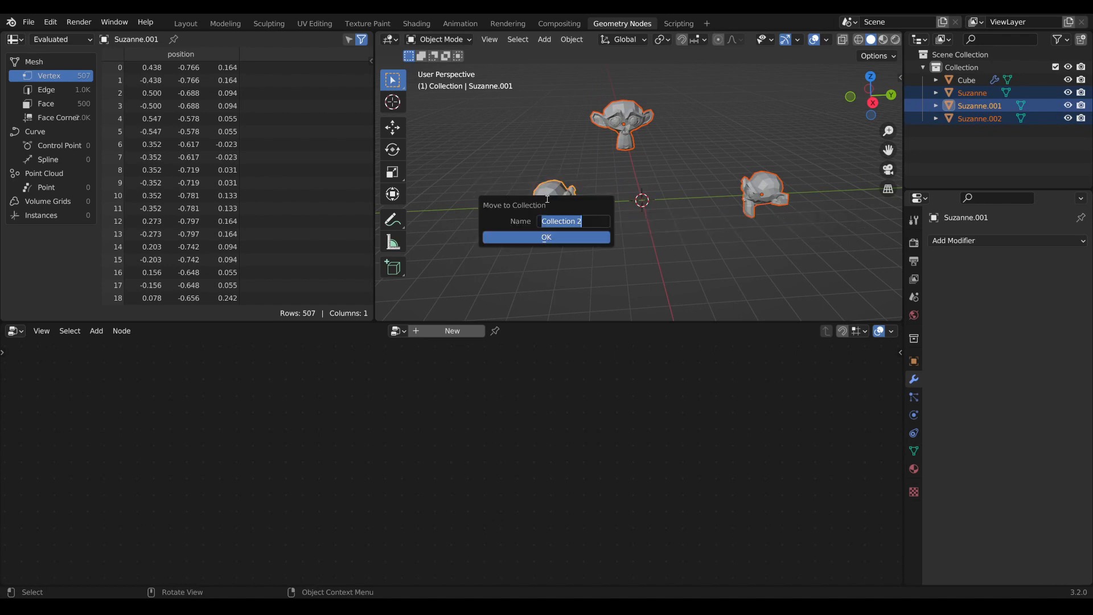
text(monkeys)
key(Return)
scroll(763, 153, down, 1)
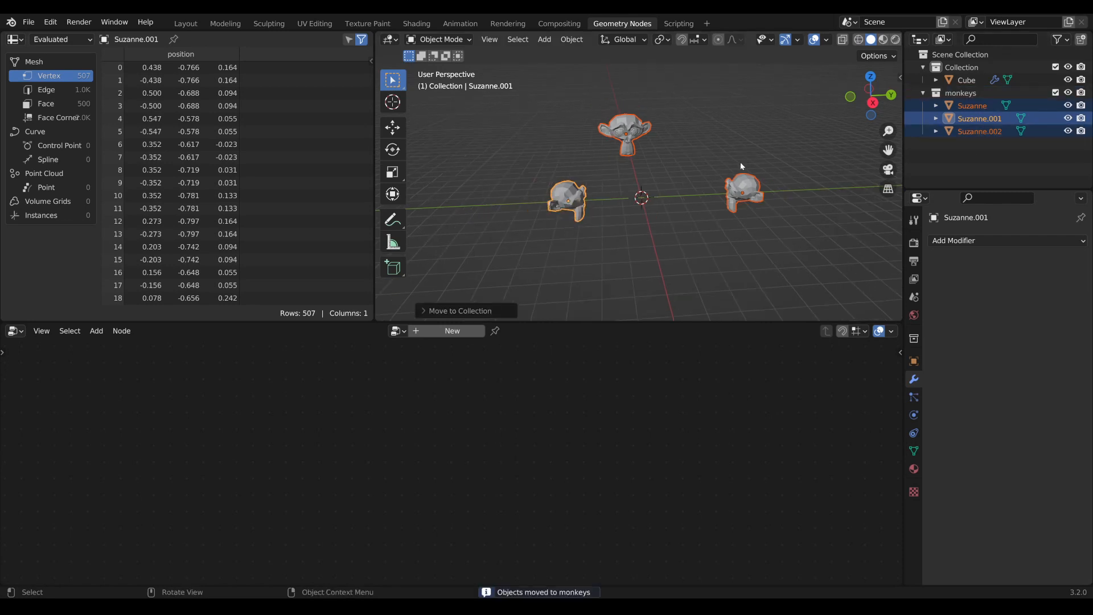
Select the Cube object and add a Collection Info node to its node tree, ahead of Group Output
click(966, 82)
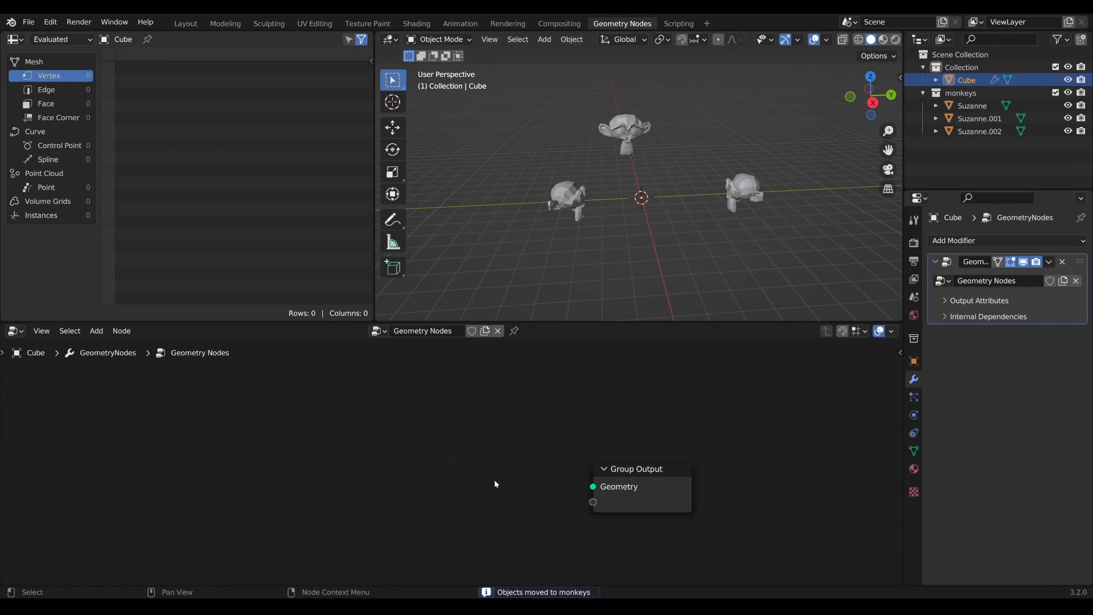
middle_drag(494, 479, 504, 439)
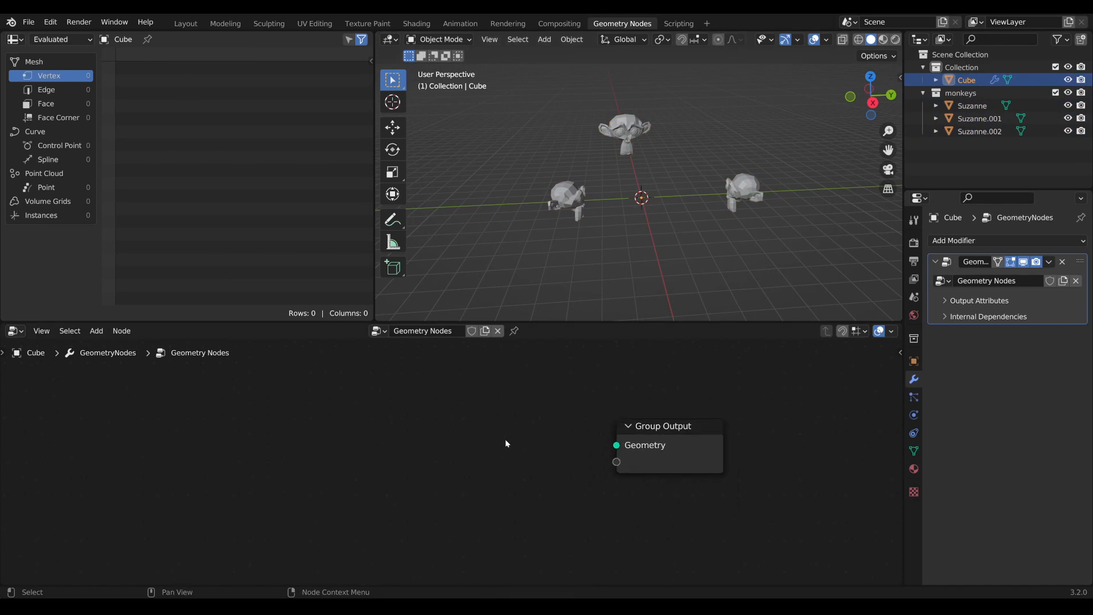
key(Tab)
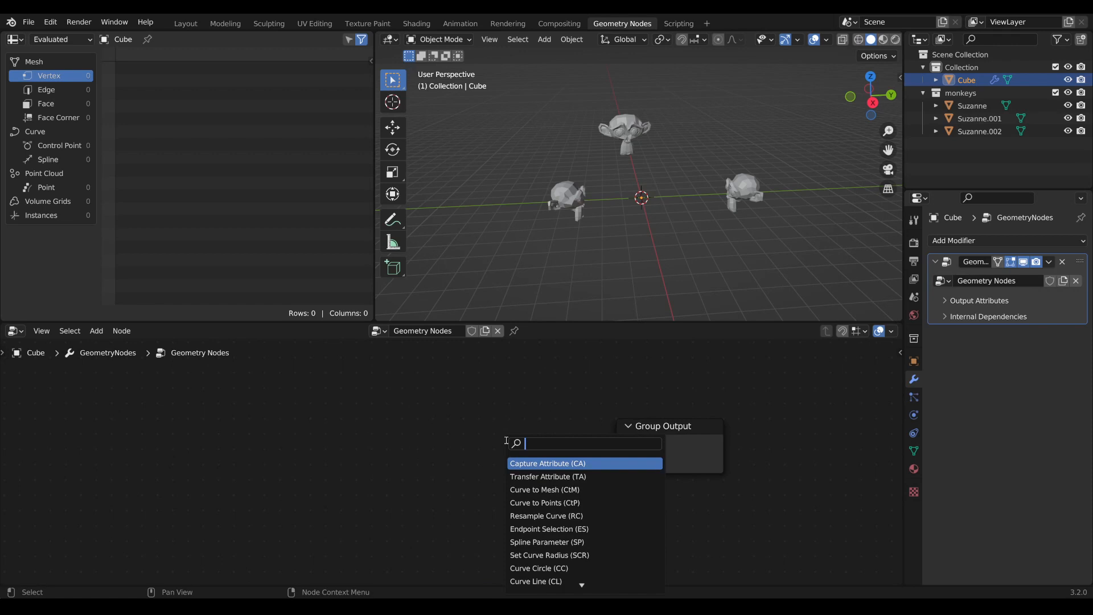
text(coll)
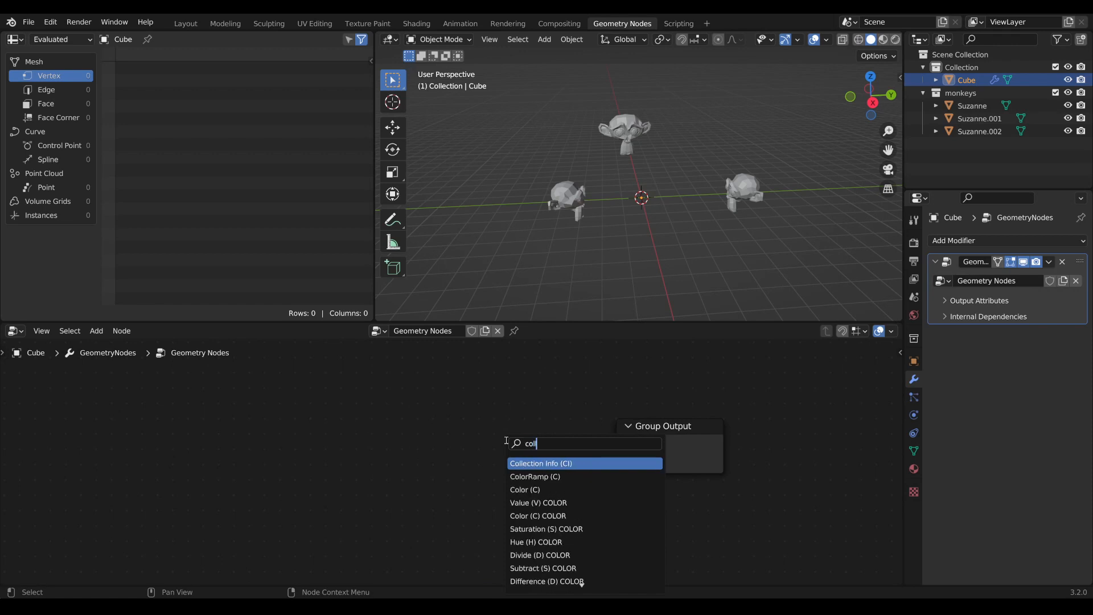
key(Return)
click(359, 390)
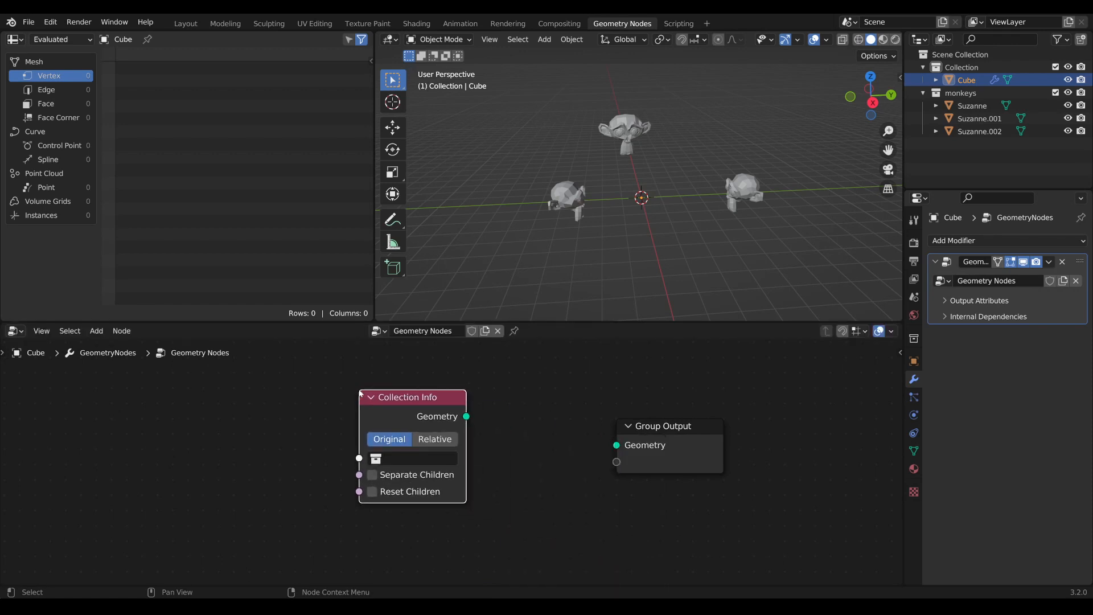
Set the Collection Info node to the monkeys collection and connect its Geometry to the Group Output
click(406, 460)
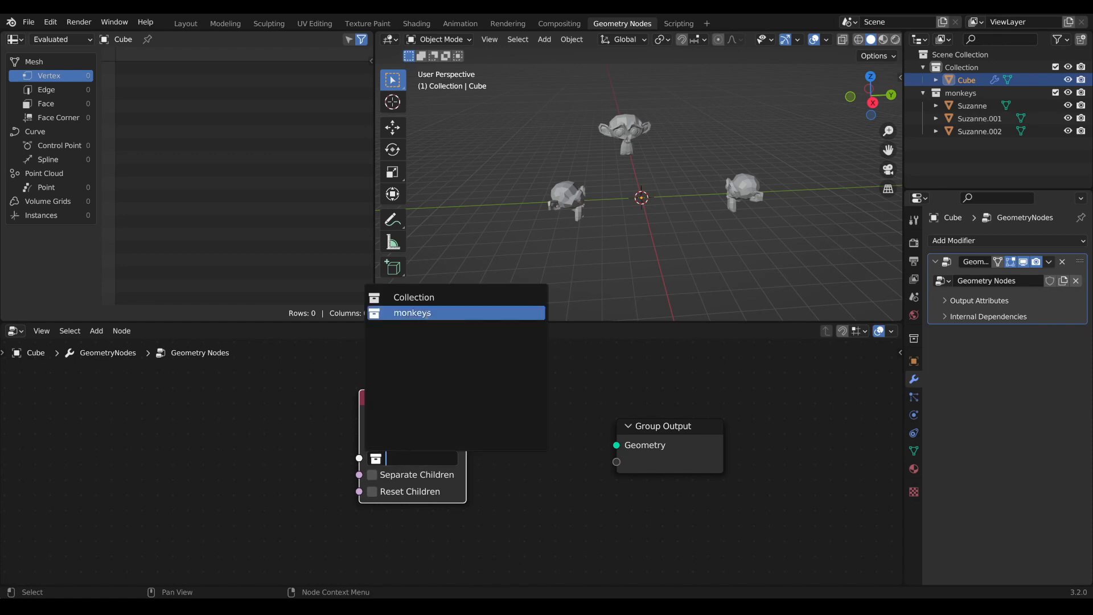
click(421, 312)
drag(449, 397, 616, 445)
scroll(417, 426, down, 2)
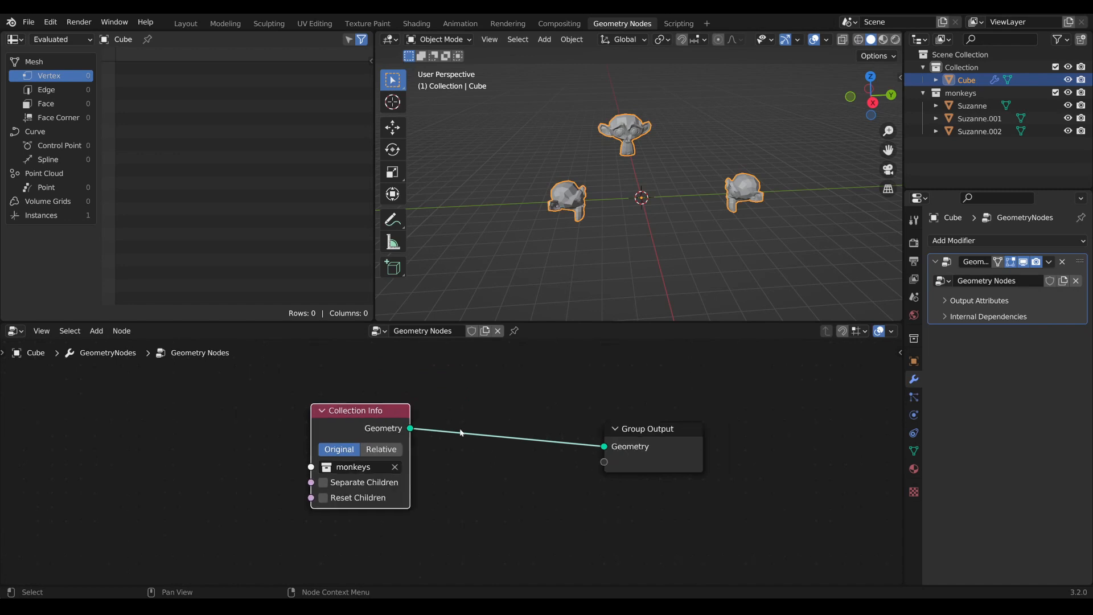
Exclude the monkeys collection from the view layer and move the Group Output node level with Collection Info
click(1055, 93)
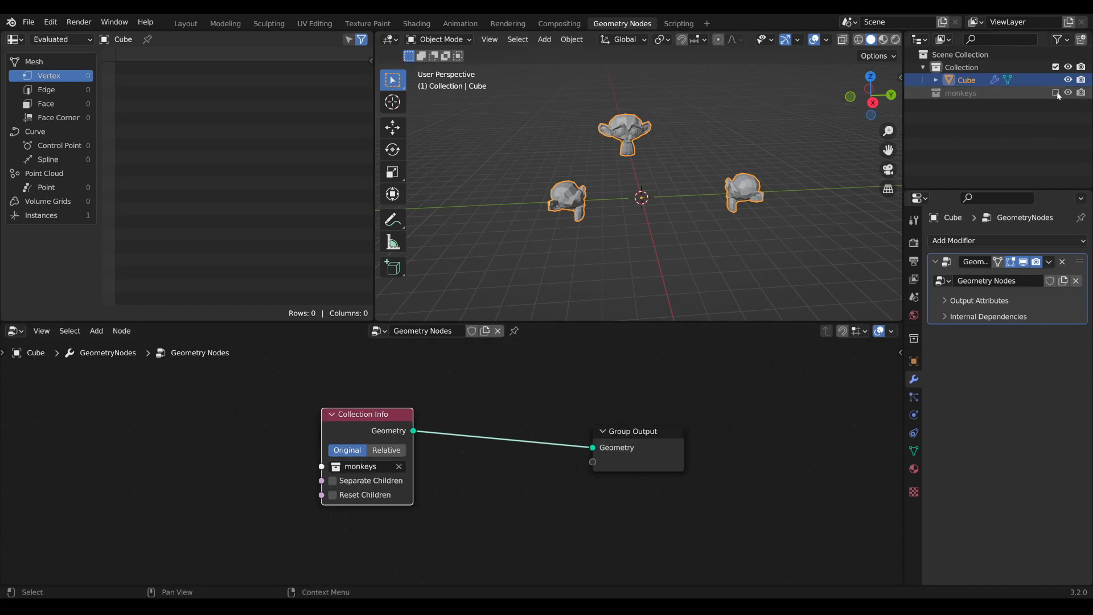
ctrl+right_drag(520, 468, 507, 387)
drag(413, 430, 652, 436)
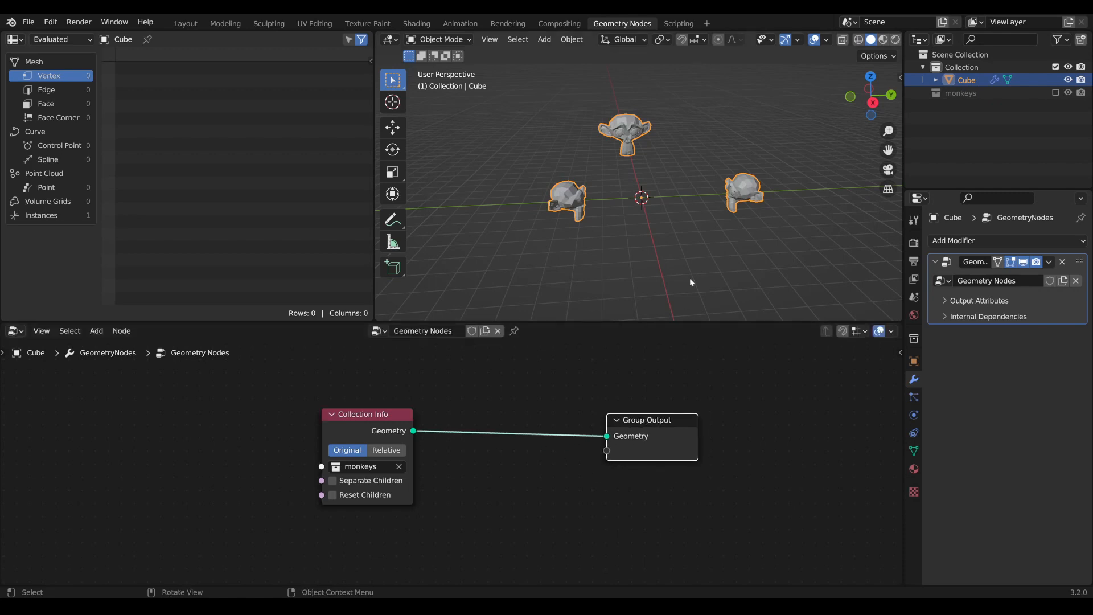
scroll(569, 455, down, 1)
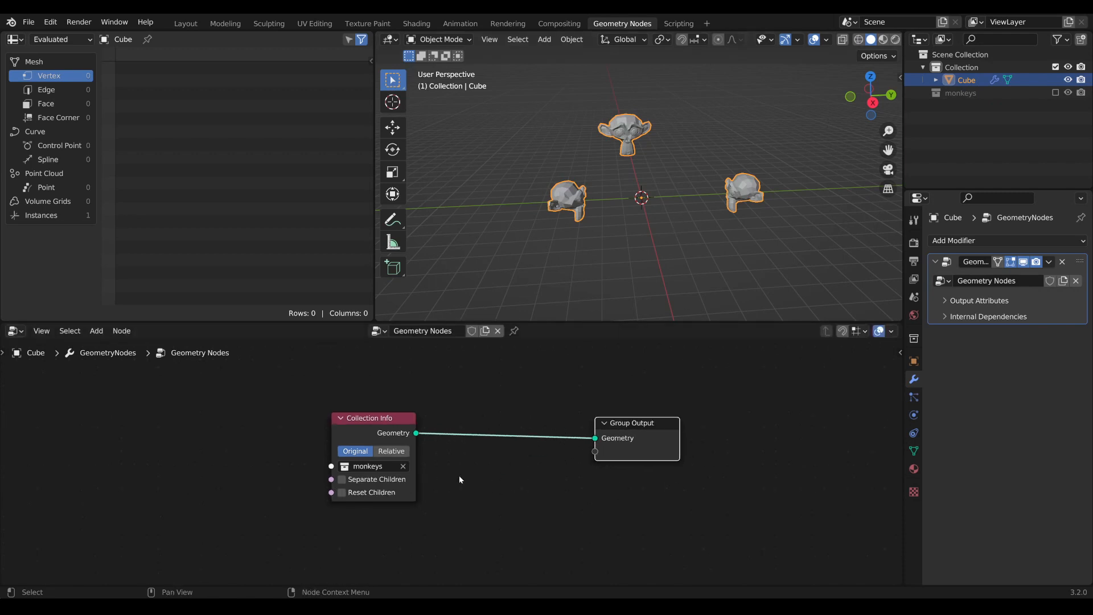
scroll(458, 478, up, 1)
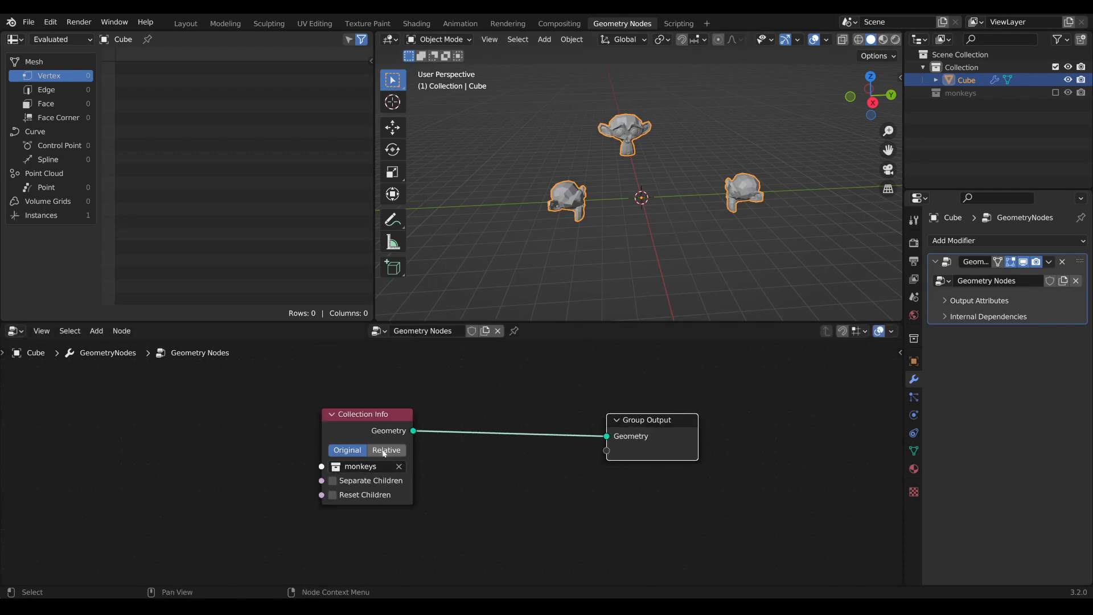
Set the Collection Info node to Relative, shift it away from Group Output, and test moving the Cube object, cancelling the move
click(385, 451)
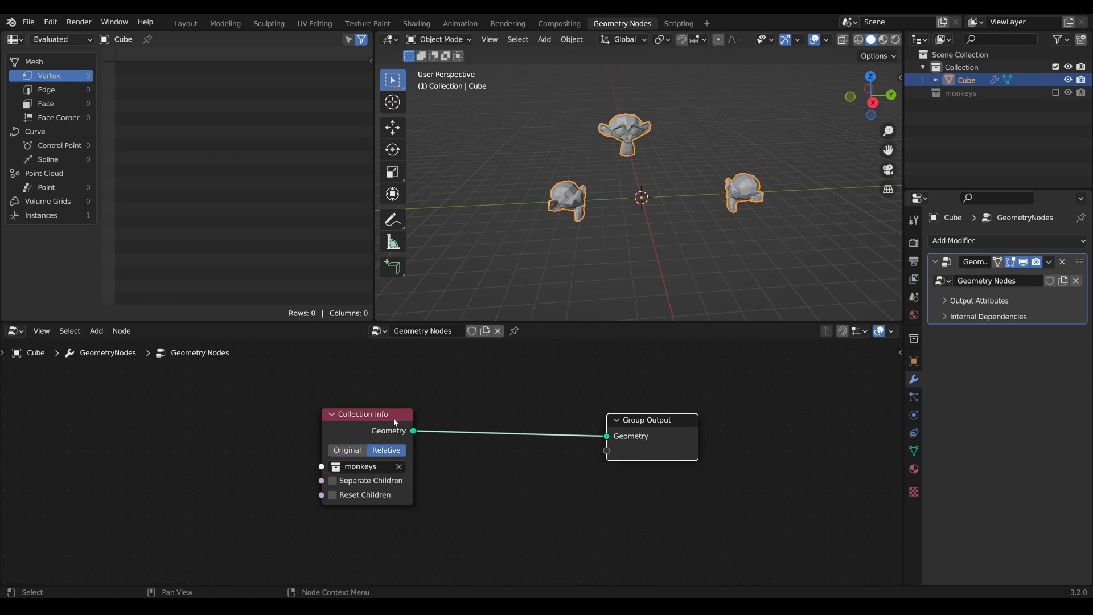
drag(396, 421, 363, 425)
key(g)
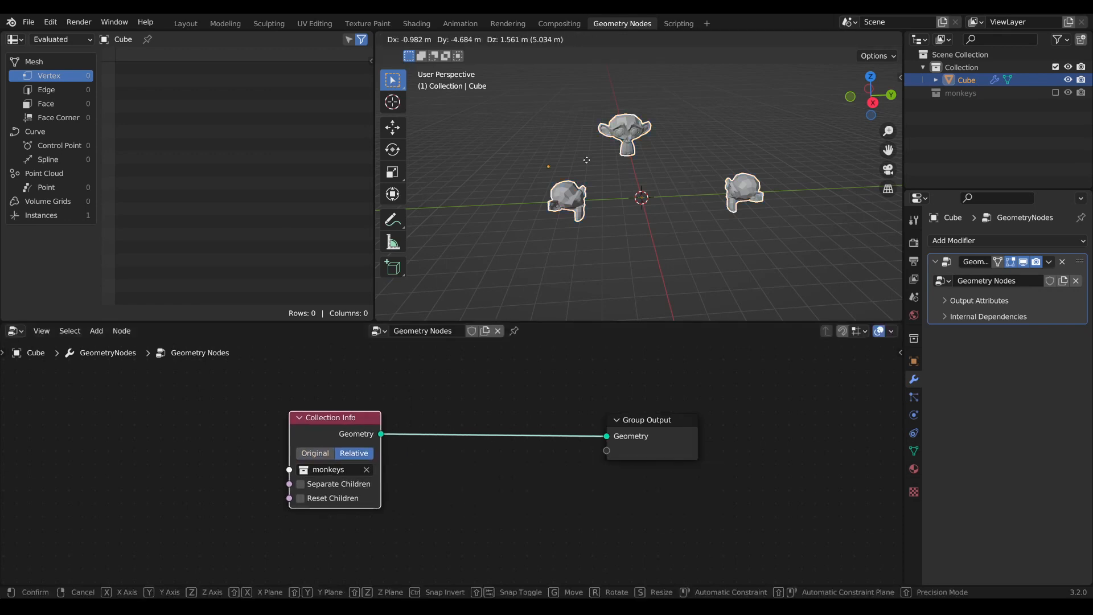
right_click(763, 169)
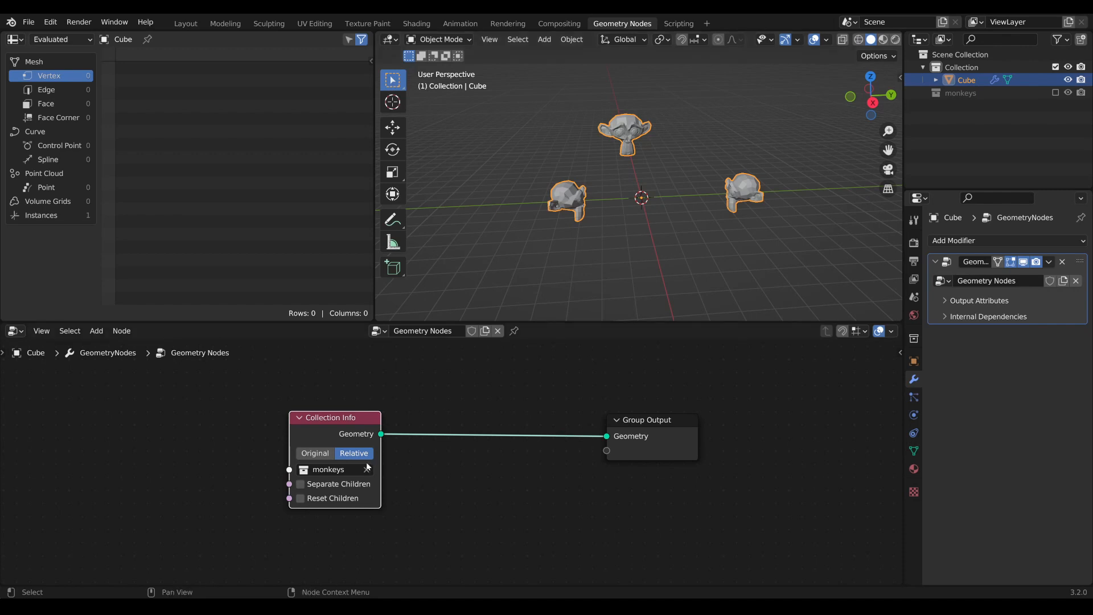
Try moving the Cube with Collection Info set to Original, cancel the move, and restore Relative
click(316, 453)
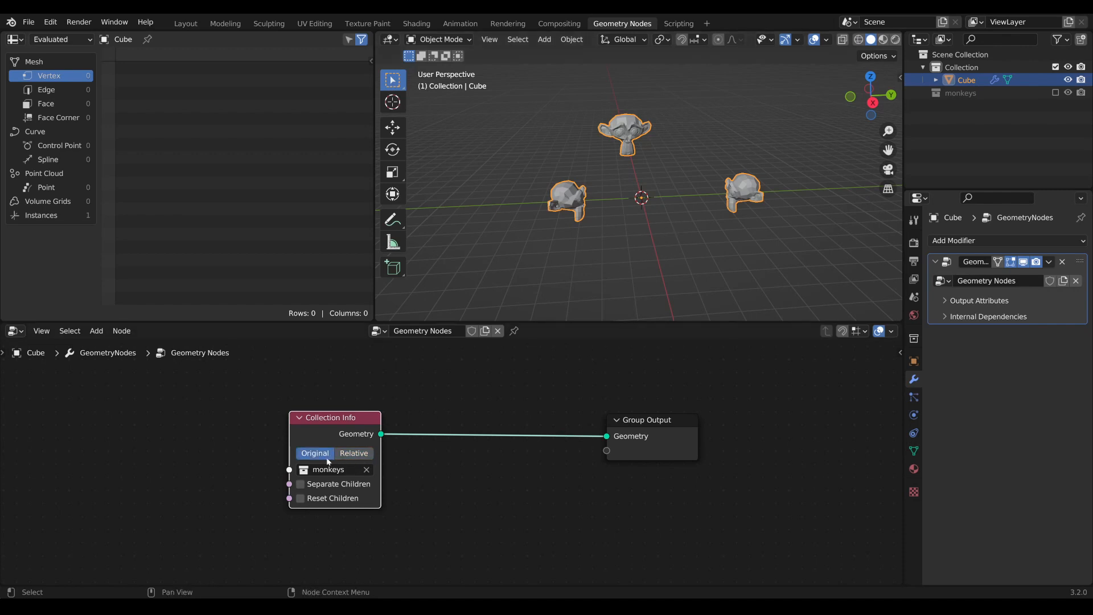
key(g)
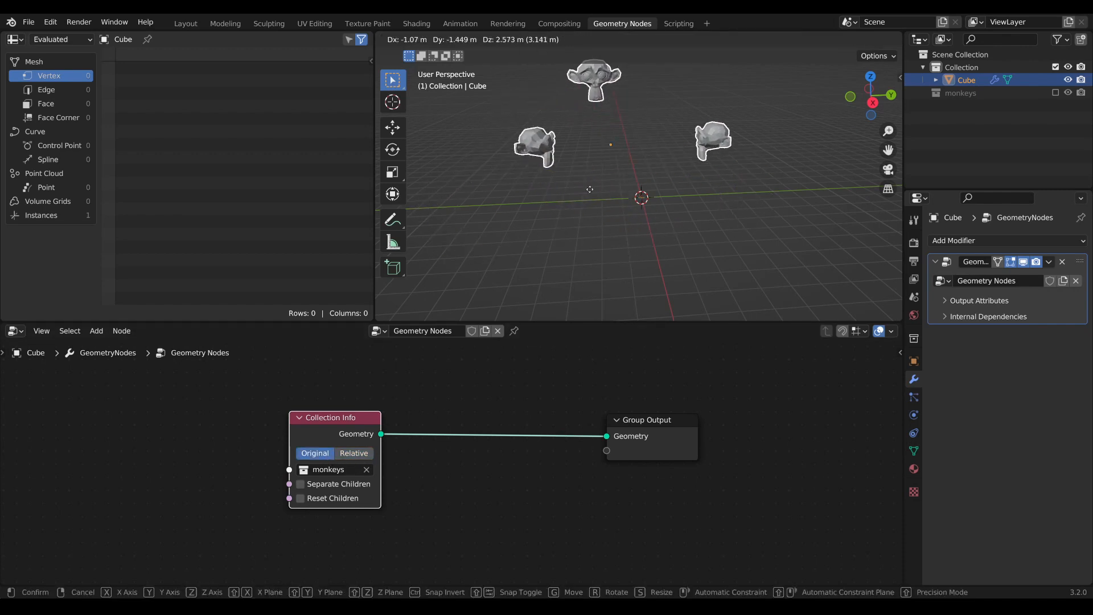
key(Escape)
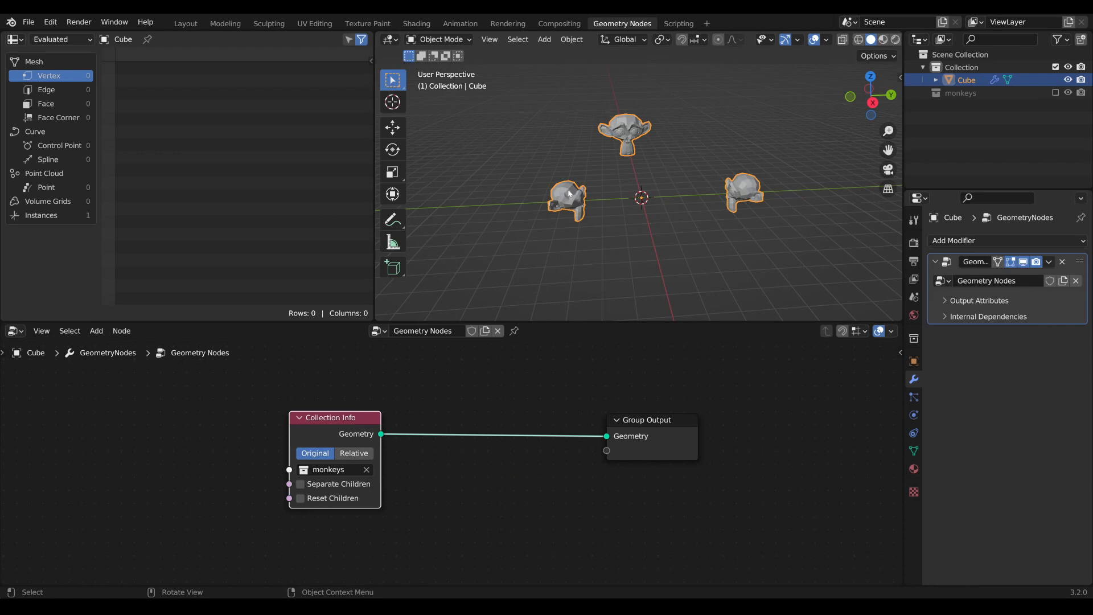
click(354, 453)
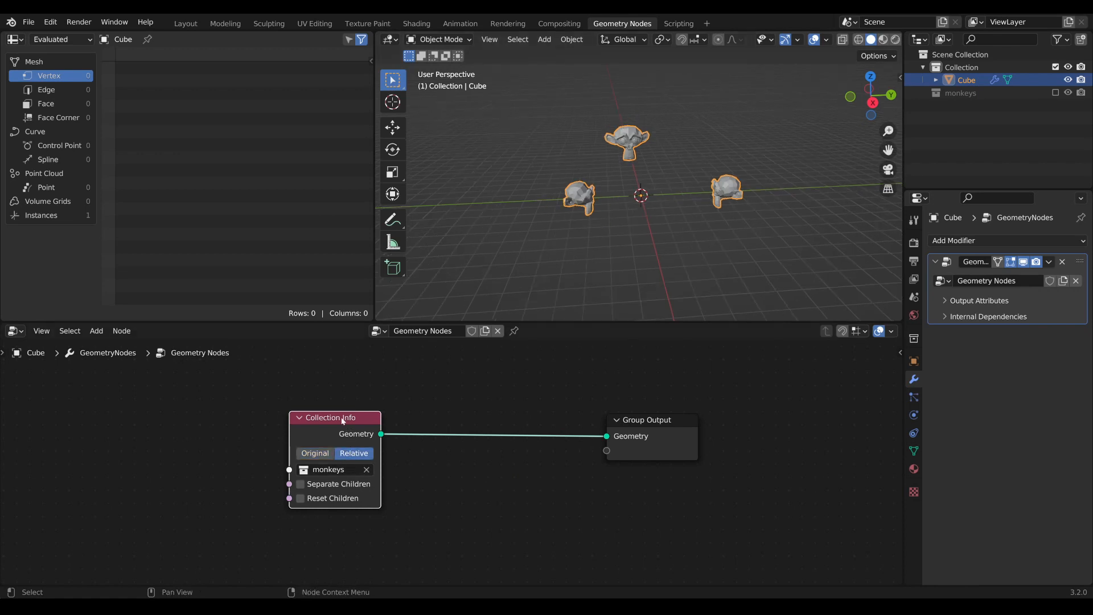
Enlarge the node editor area and move the Collection Info node well away from Group Output to make room for more nodes
drag(341, 418, 136, 408)
drag(456, 321, 455, 197)
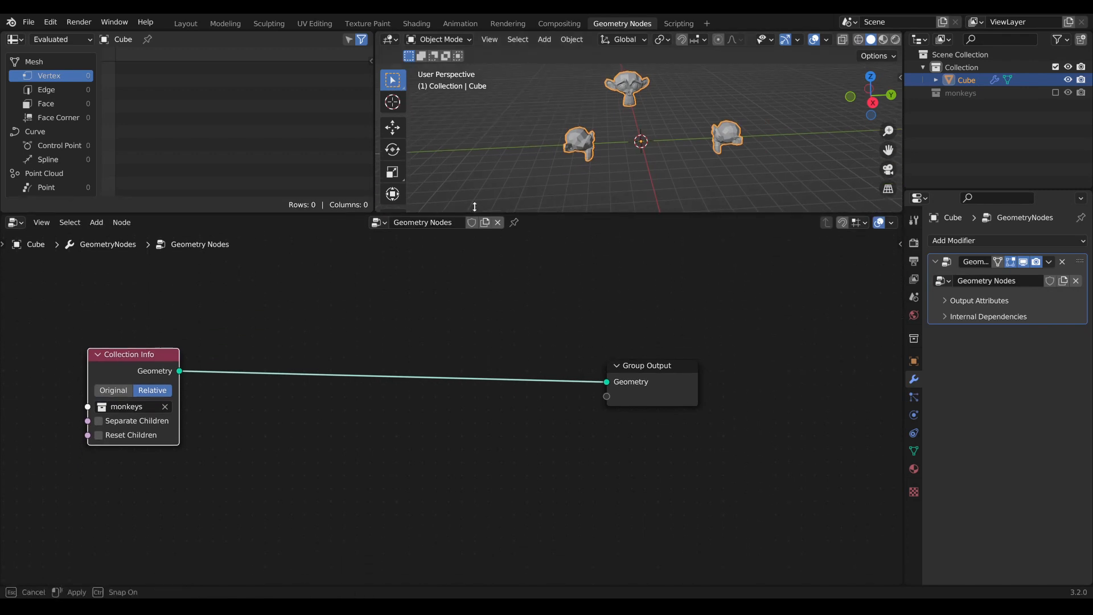
middle_drag(432, 373, 475, 400)
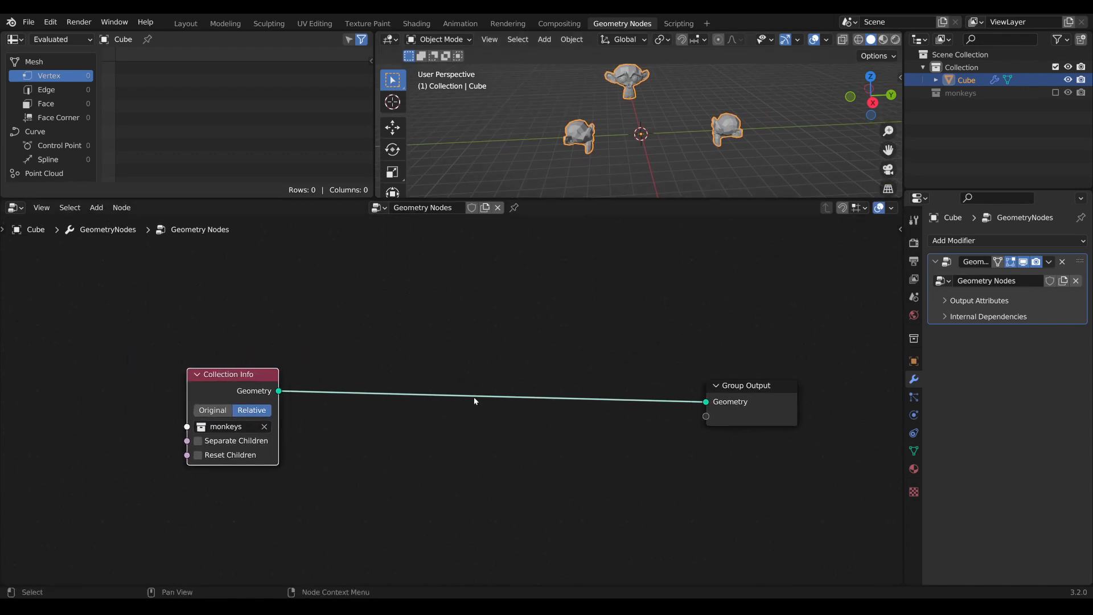
scroll(474, 407, down, 1)
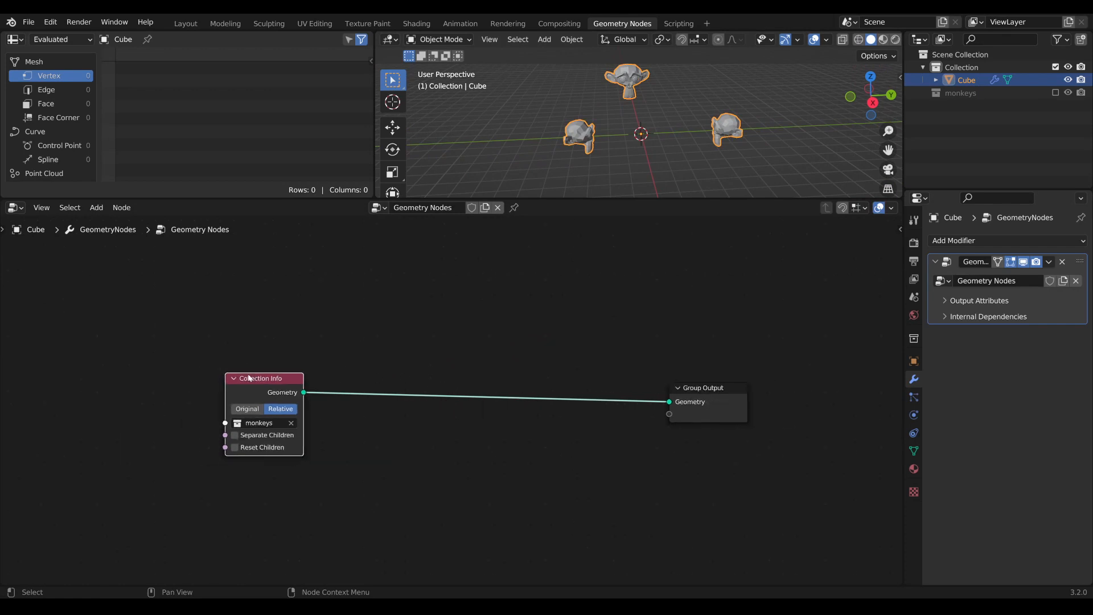
drag(248, 378, 197, 382)
scroll(349, 366, up, 1)
mouse_move(366, 360)
shift+middle_down()
mouse_move(444, 337)
mouse_move(355, 371)
shift+middle_up()
scroll(445, 337, up, 1)
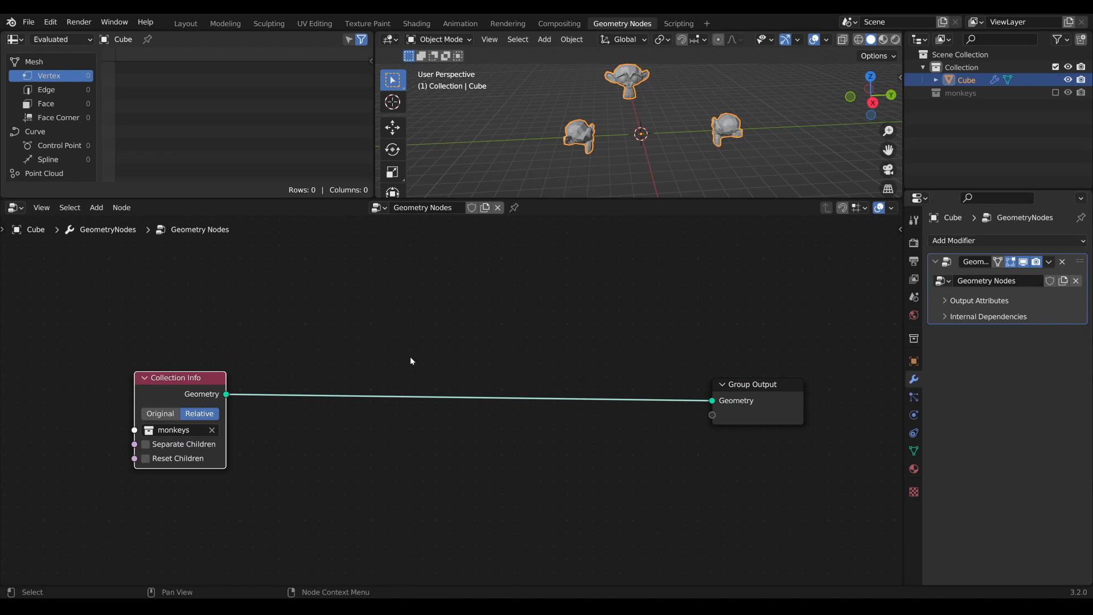
Insert a Realize Instances node between Collection Info and Group Output, and line the two nodes up side by side
key(shift+a)
text(s)
text(real)
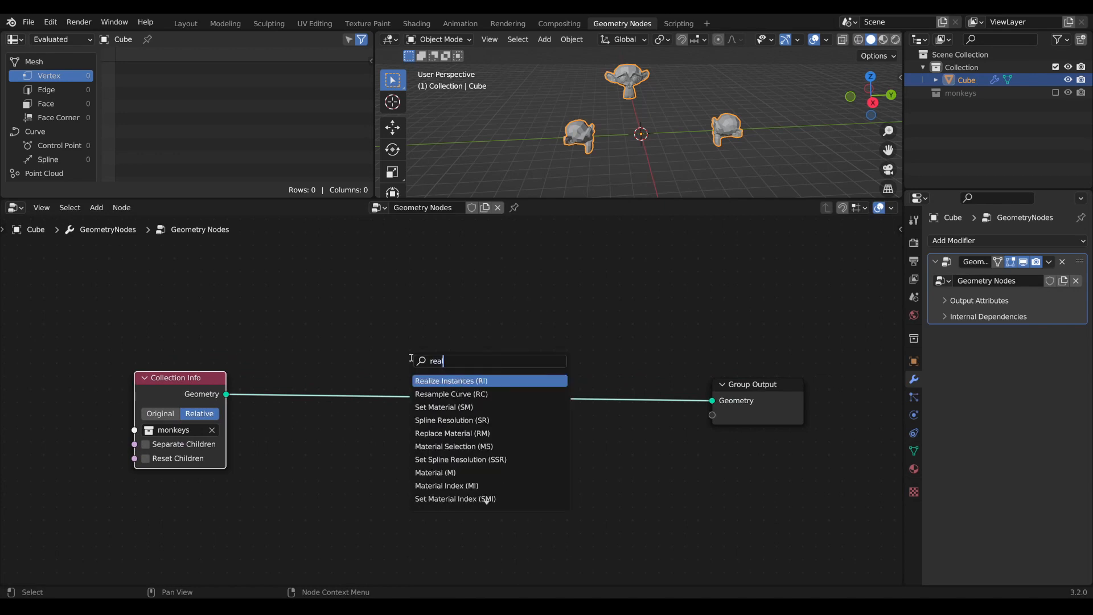
key(Return)
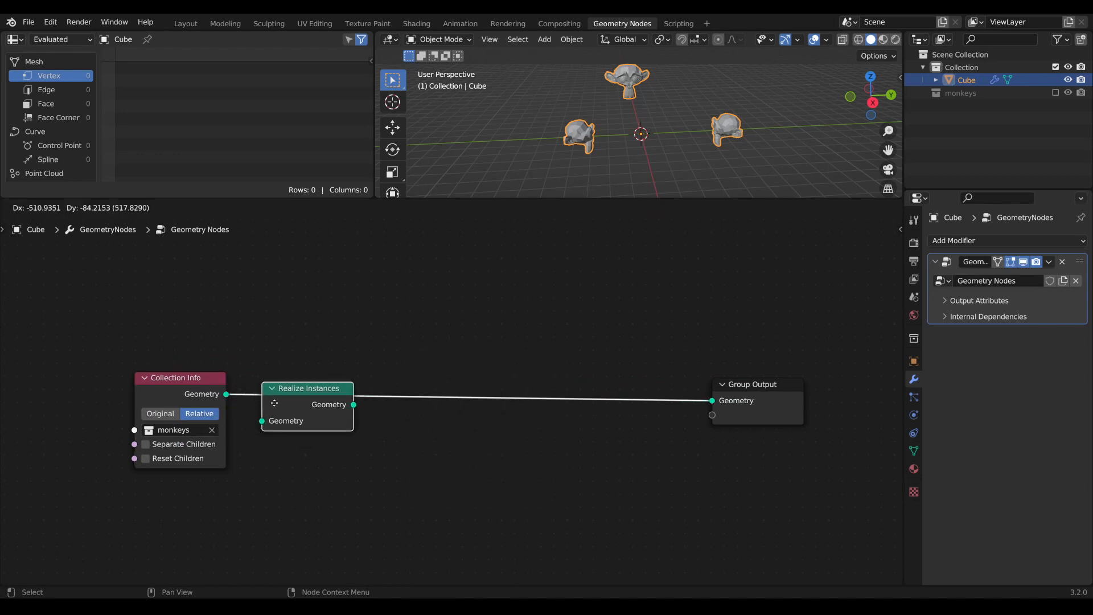
click(273, 394)
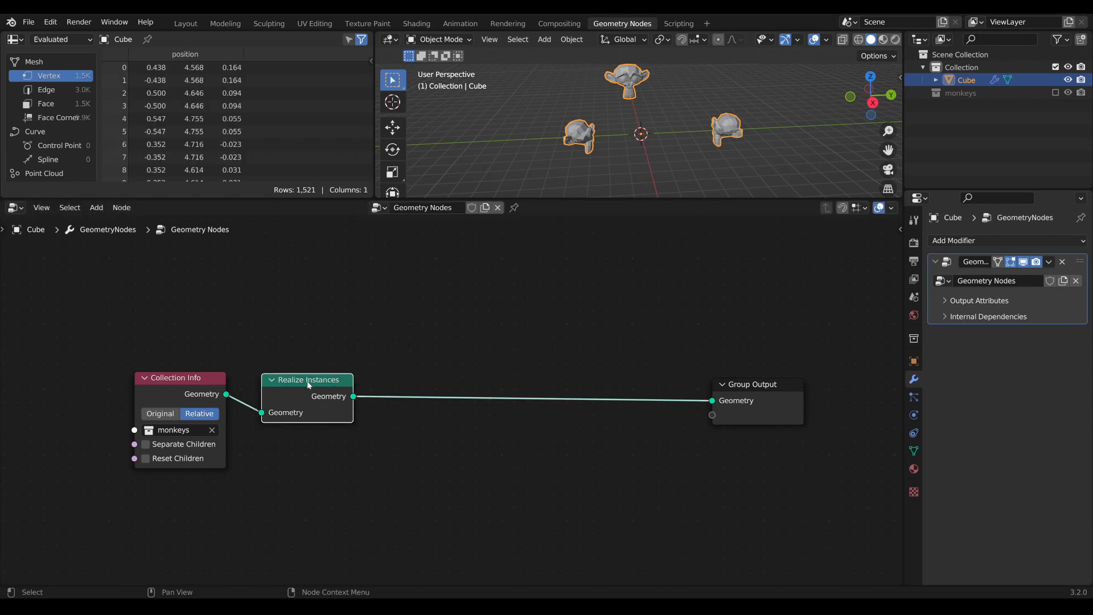
drag(304, 382, 292, 379)
middle_drag(451, 401, 414, 402)
drag(126, 381, 133, 371)
drag(227, 382, 226, 377)
middle_drag(342, 381, 319, 381)
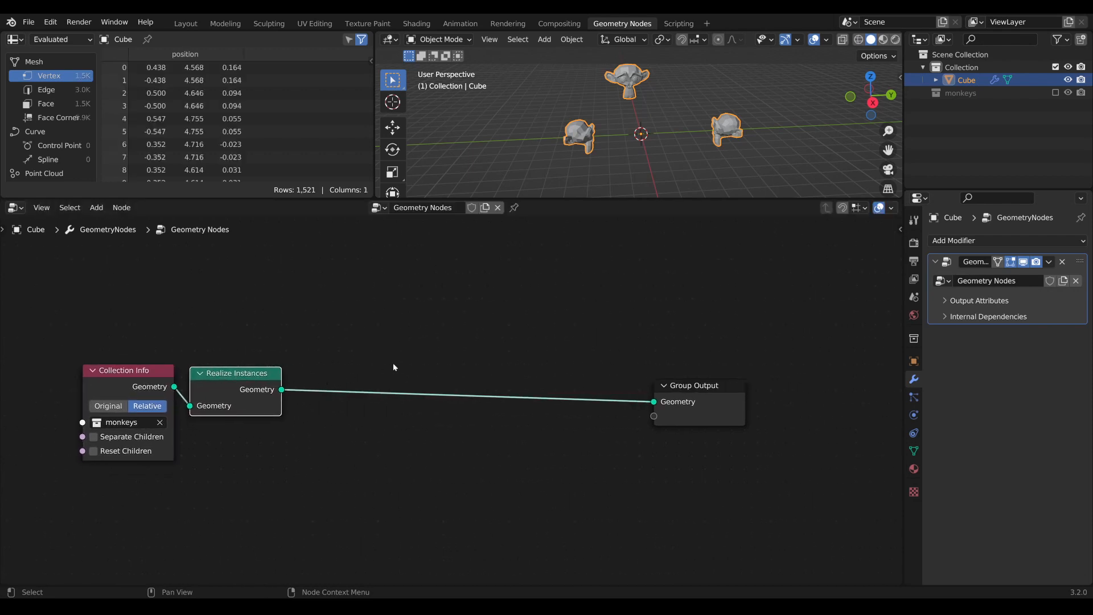
Insert a Distribute Points on Faces node between Realize Instances and Group Output
middle_drag(393, 365, 343, 397)
key(Tab)
text(dis)
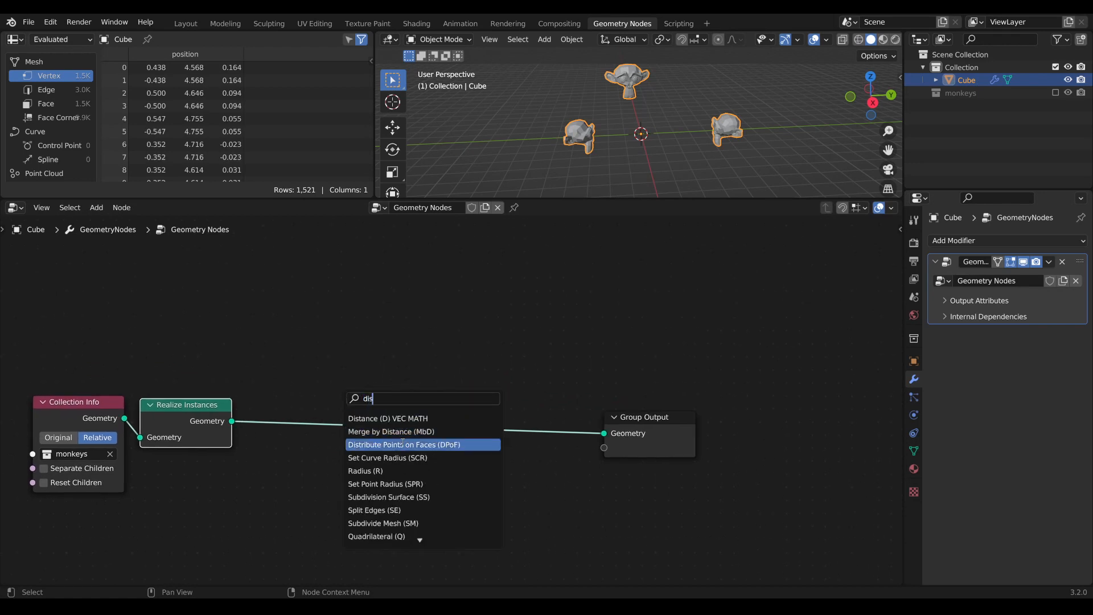
click(443, 445)
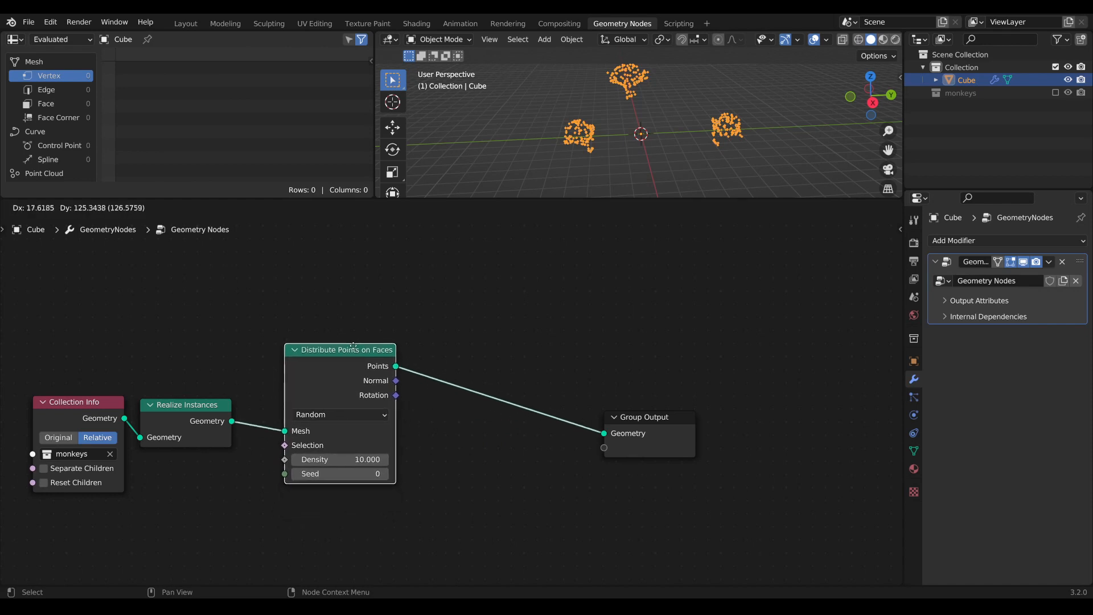
click(340, 388)
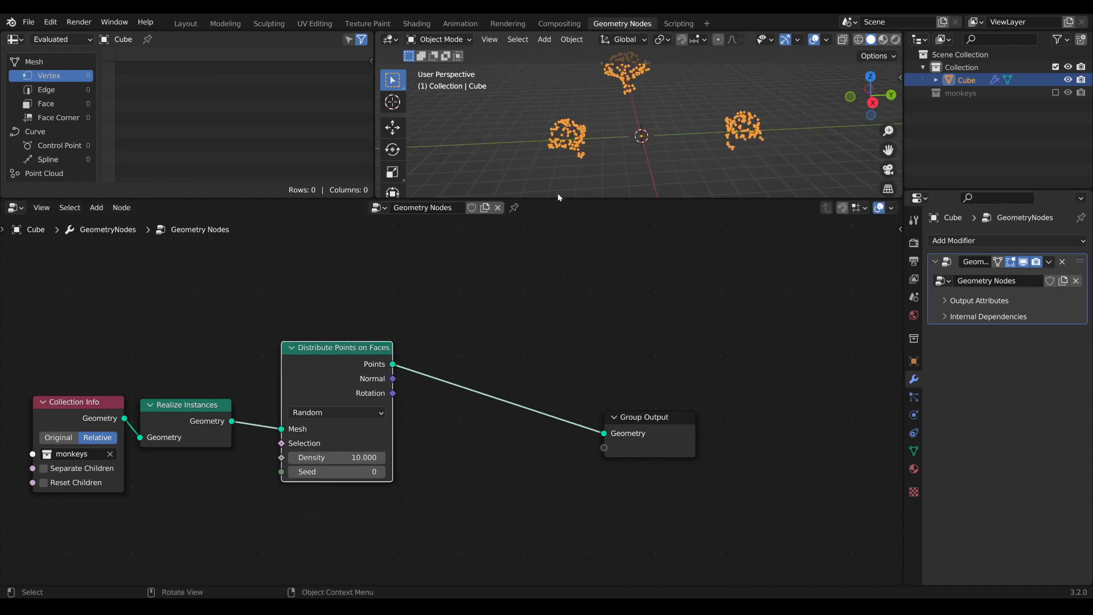
Enlarge the 3D viewport and include the monkeys collection in the view layer again
drag(560, 198, 568, 233)
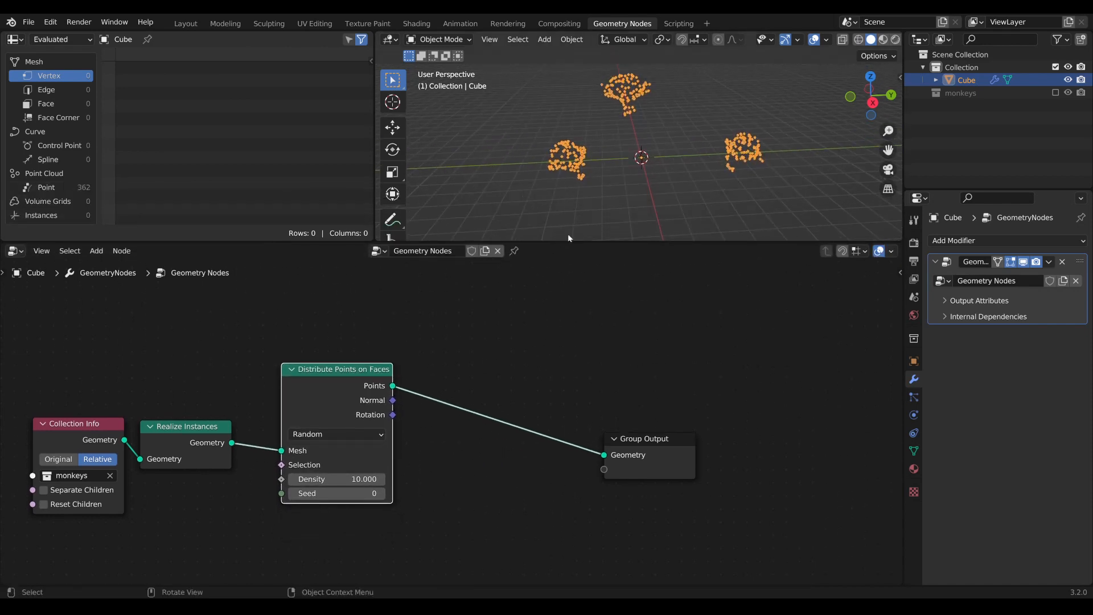
click(1056, 93)
middle_drag(649, 171, 610, 228)
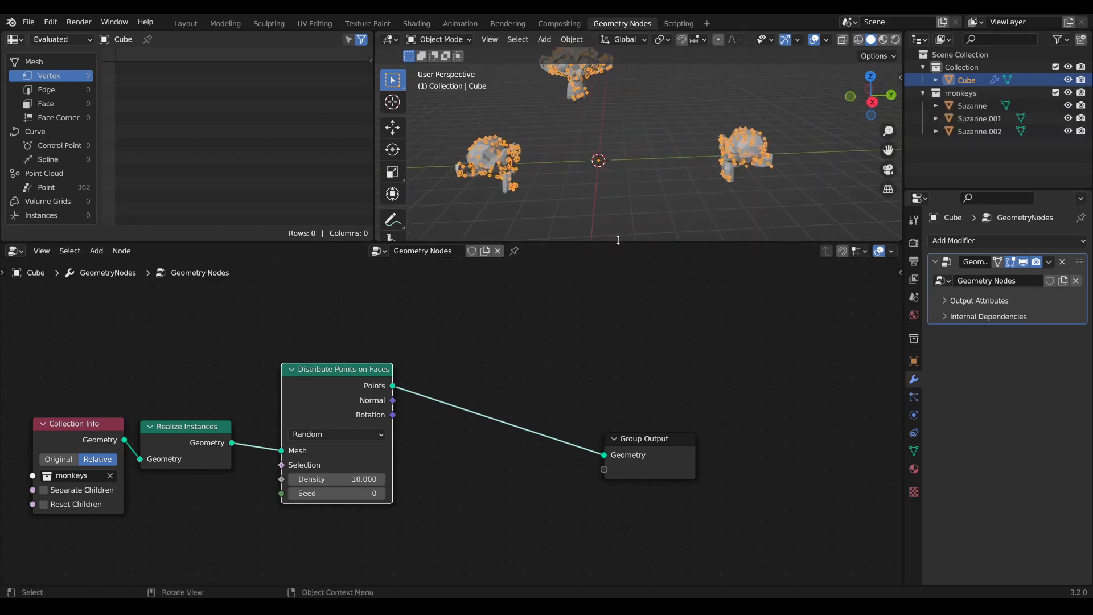
Deselect the Cube and set the viewport's solid shading to MatCap lighting with the multicoloured normal matcap
click(774, 203)
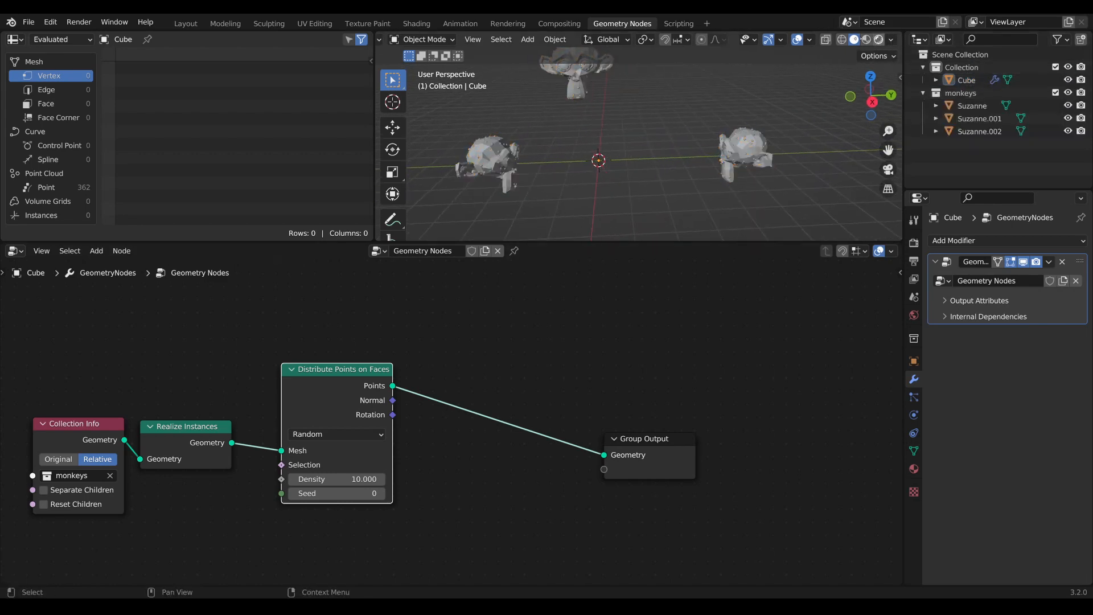
click(890, 39)
click(880, 101)
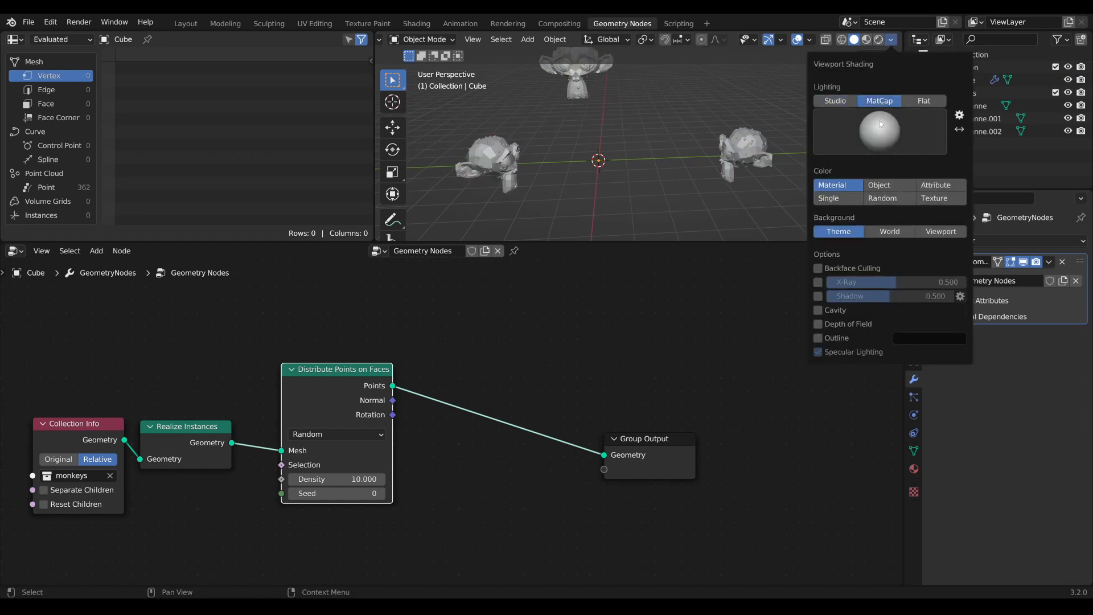
click(879, 121)
click(885, 176)
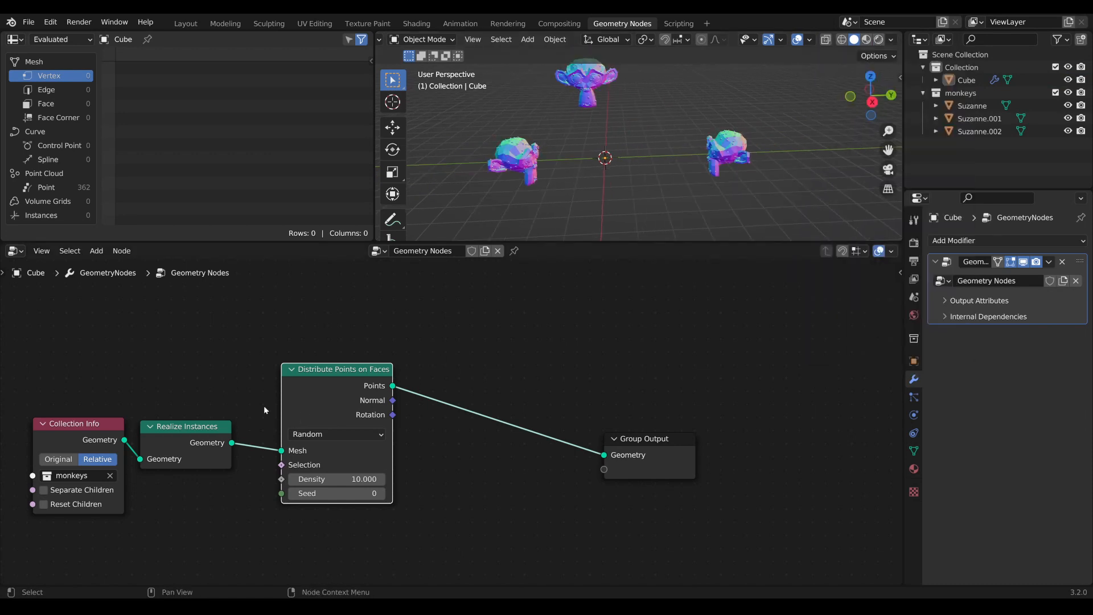
Move the Distribute Points on Faces node down level with the Realize Instances node
shift+middle_drag(525, 365, 689, 348)
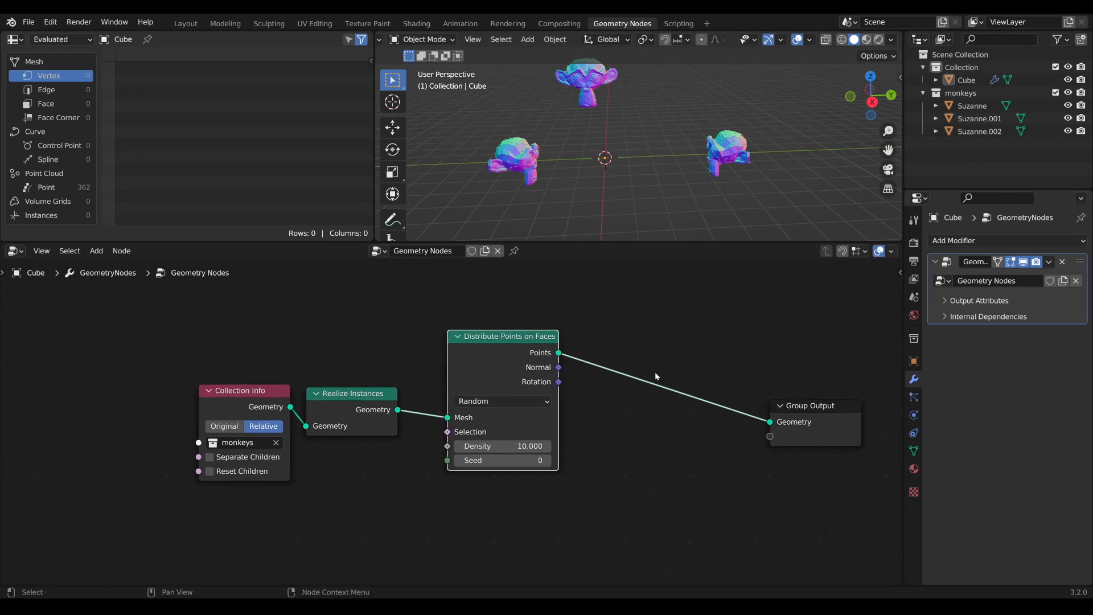
scroll(654, 374, down, 1)
drag(515, 346, 491, 393)
middle_drag(577, 393, 536, 363)
scroll(518, 364, up, 2)
scroll(516, 380, up, 1)
scroll(619, 344, down, 1)
Insert an Instance on Points node between Distribute Points on Faces and Group Output
key(Tab)
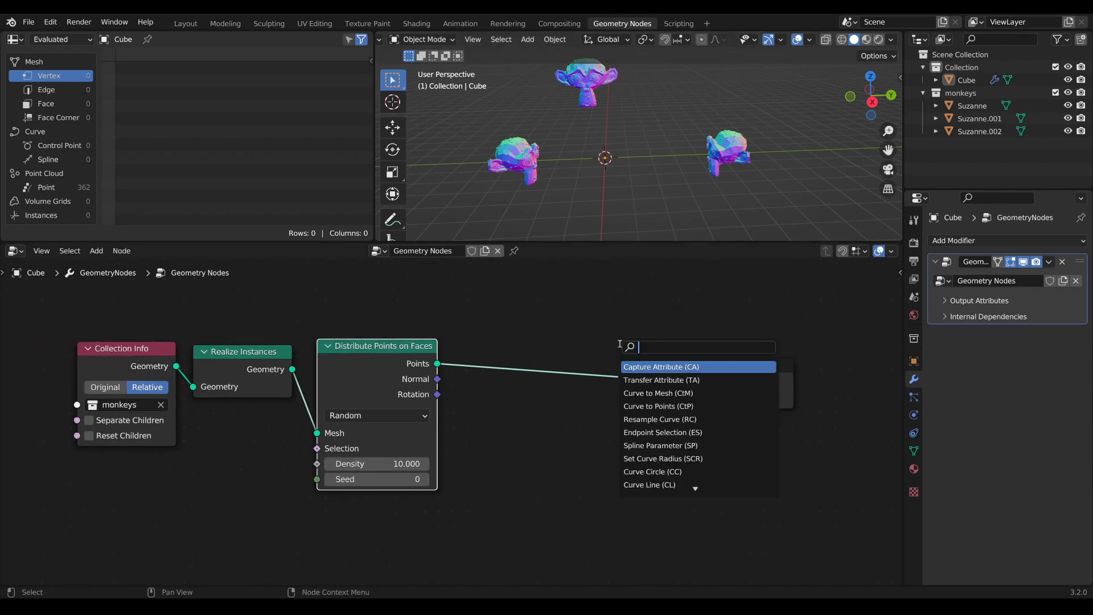
text(inst)
key(Return)
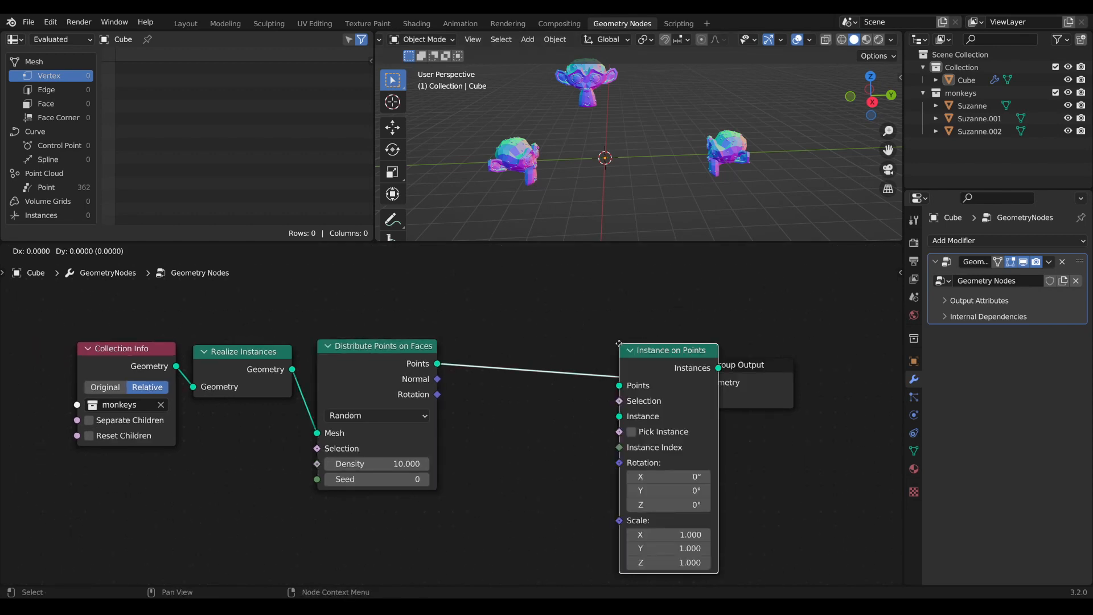
click(546, 336)
Add a Curve Line node below Distribute Points on Faces and link its Curve output to the Instance input of Instance on Points
scroll(489, 491, down, 1)
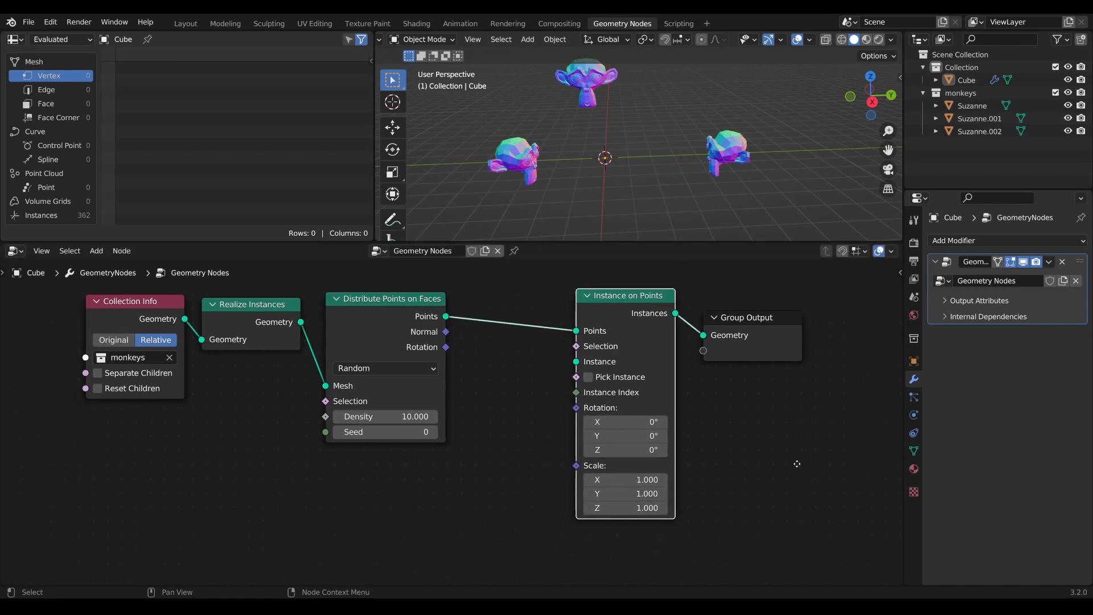
key(Tab)
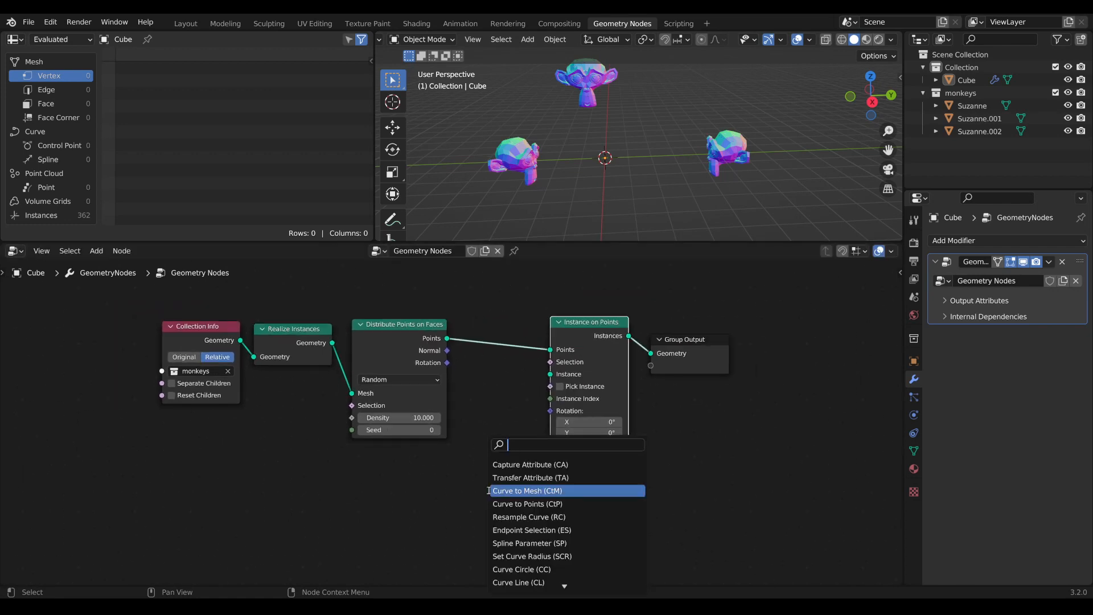
text(curve)
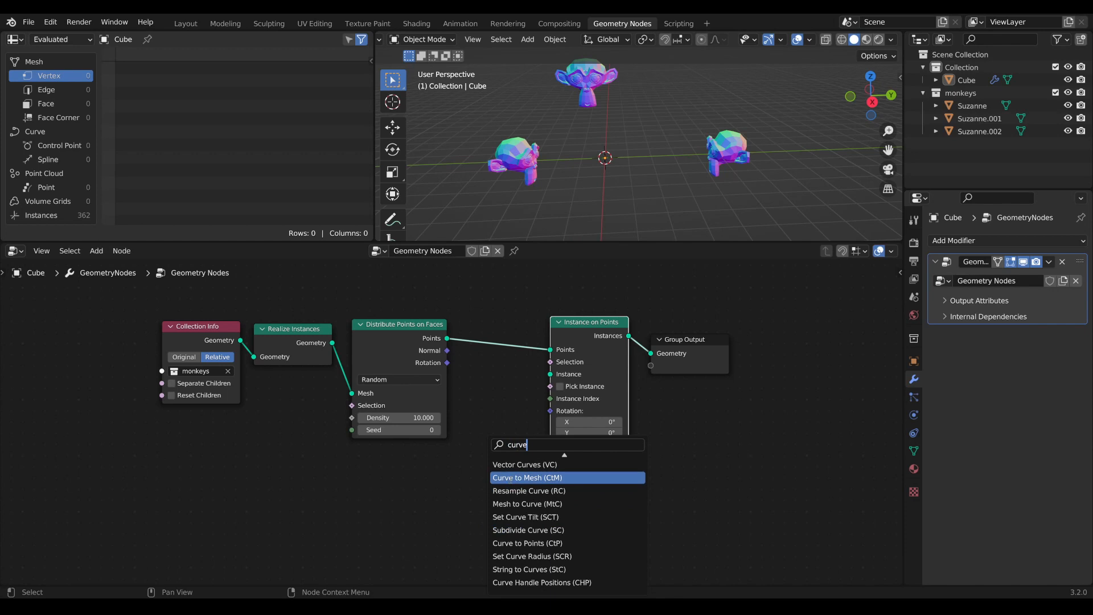
text( line)
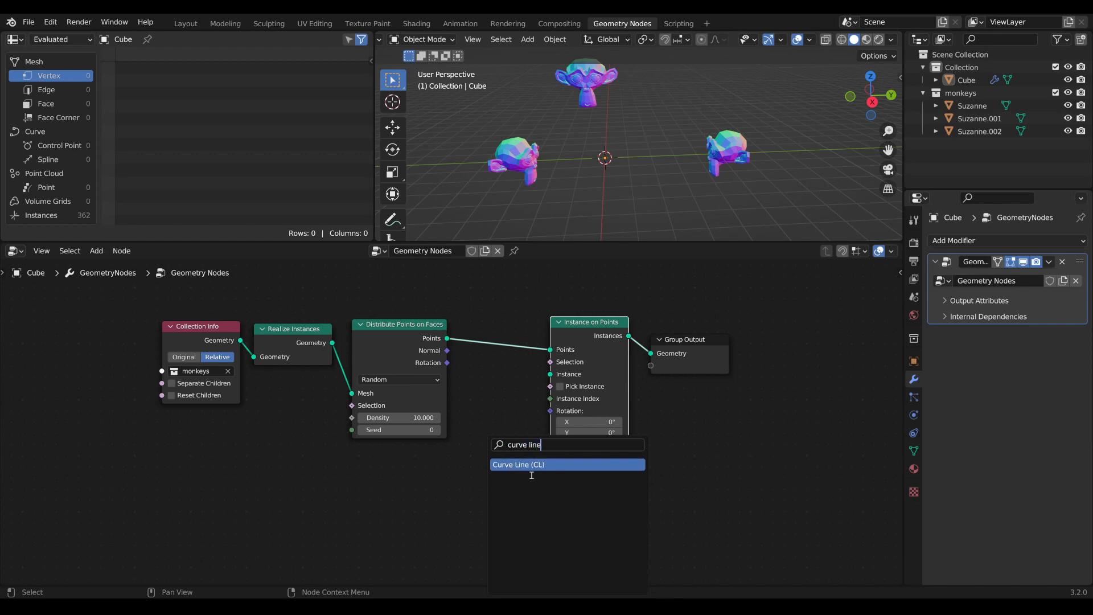
key(Return)
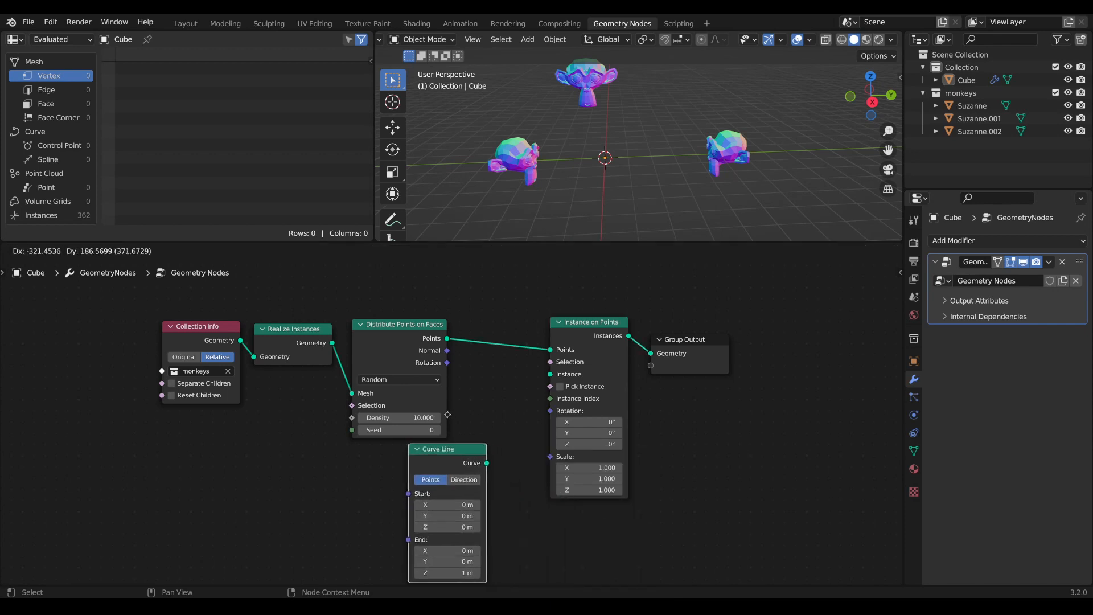
click(481, 427)
drag(462, 466, 550, 374)
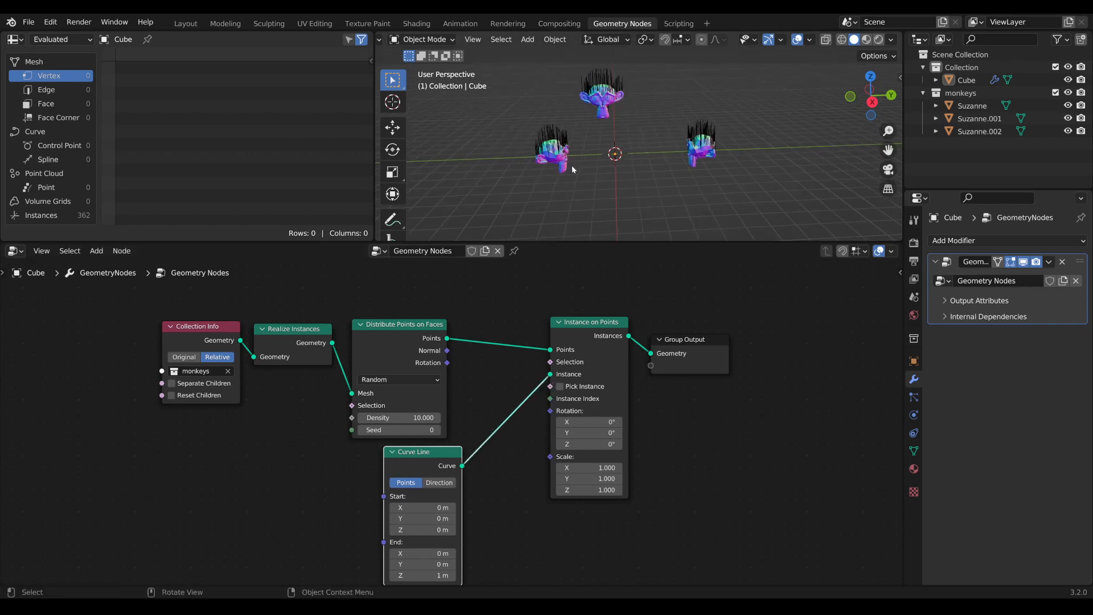
Align the Curve Line node under Distribute Points on Faces and move Instance on Points and Group Output farther along to make room
shift+middle_drag(572, 165, 579, 153)
scroll(455, 444, down, 2)
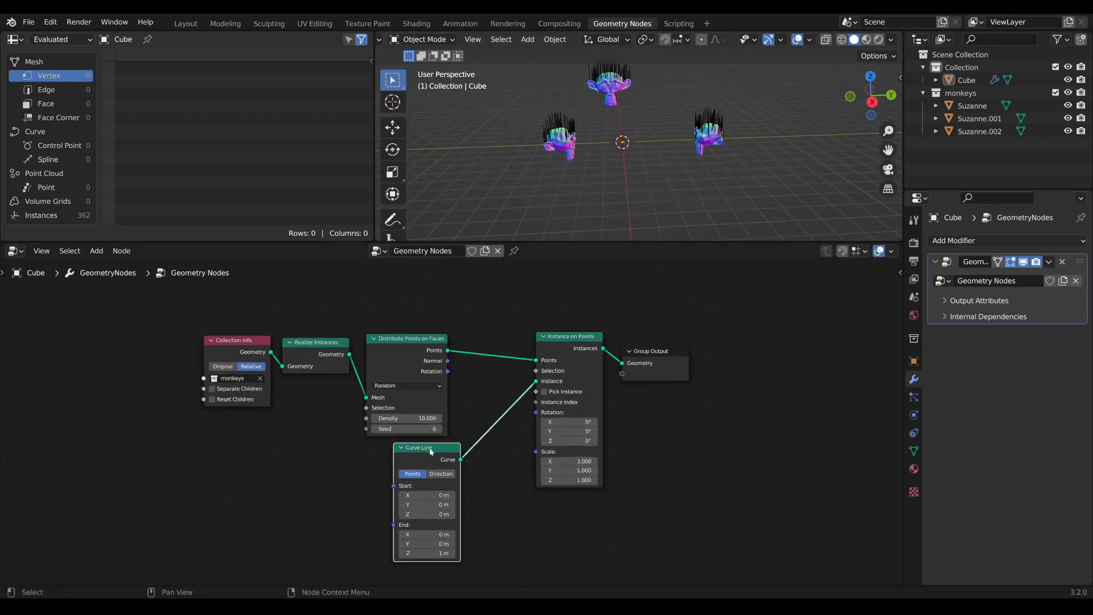
drag(431, 450, 415, 454)
drag(668, 419, 647, 344)
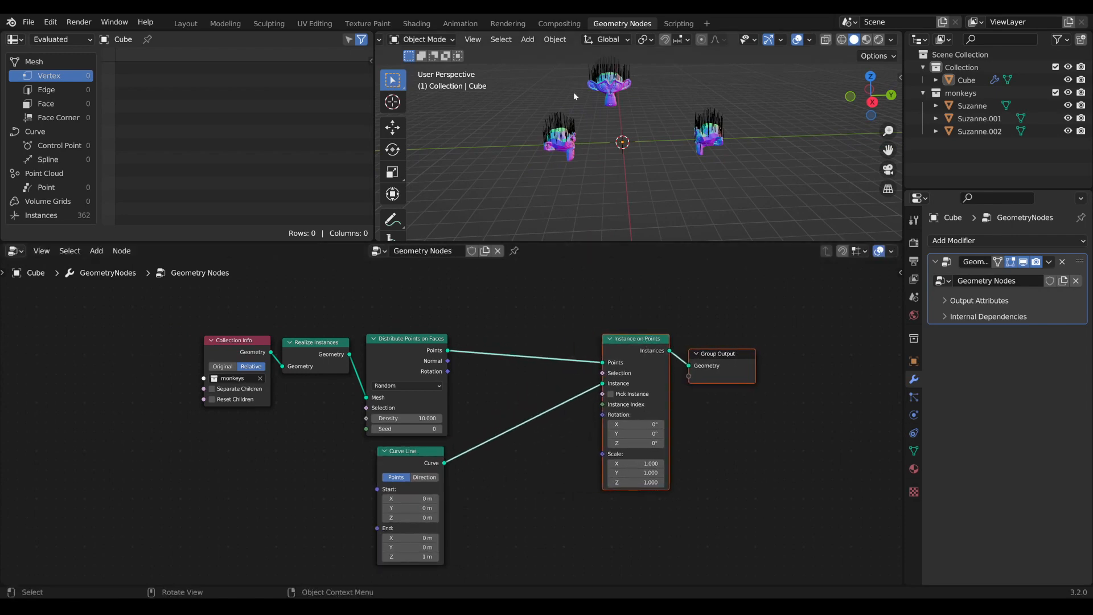
Add a Random Value node between Curve Line and Instance on Points and set its data type to Vector
middle_drag(557, 553, 497, 501)
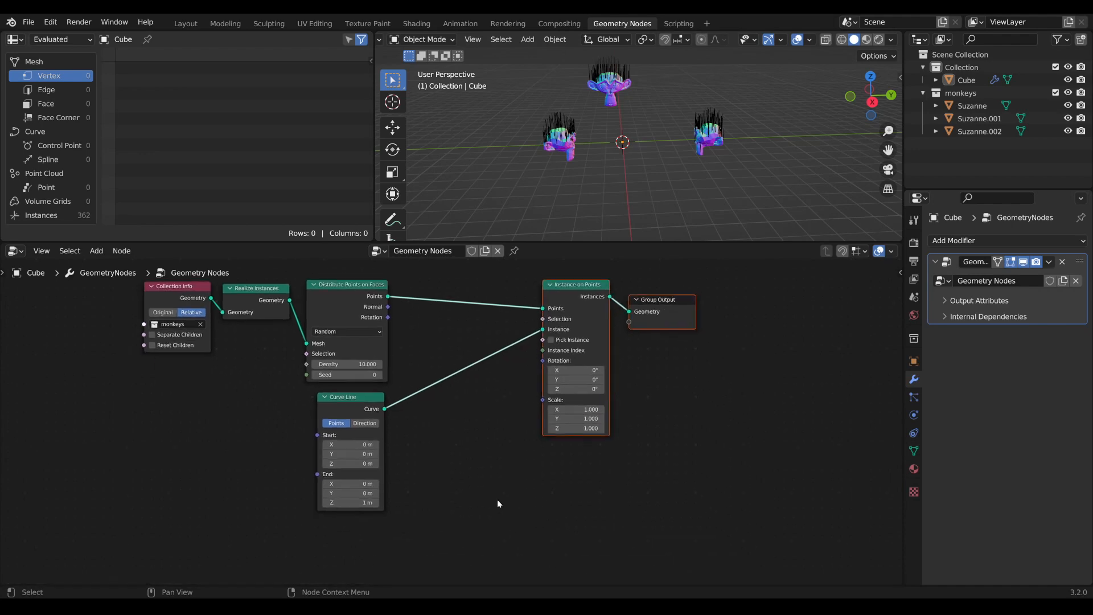
scroll(497, 500, up, 1)
key(Tab)
text(rAN)
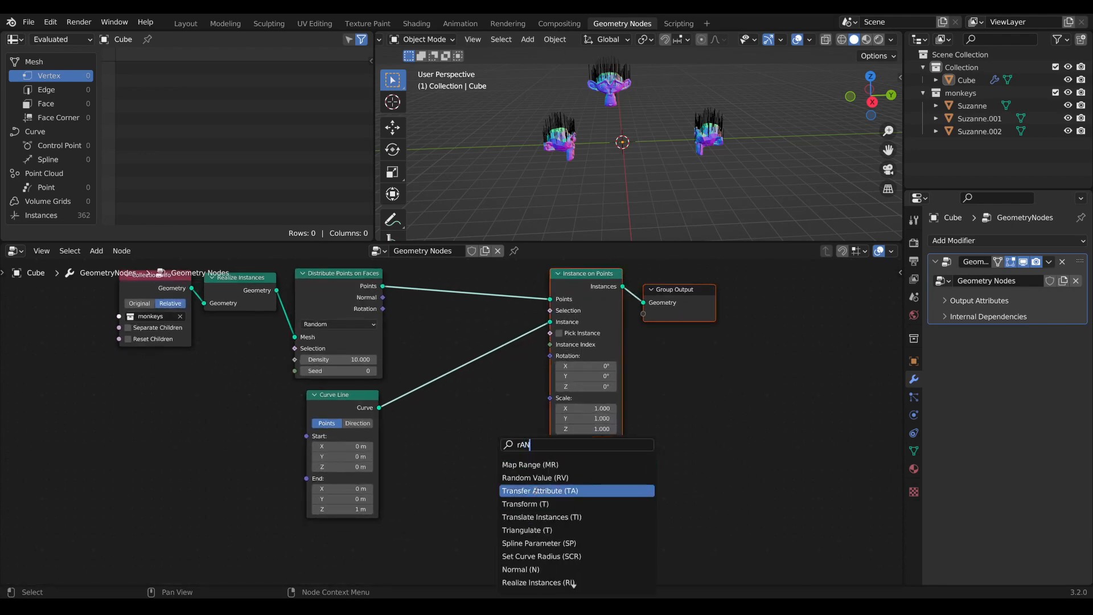
click(512, 478)
click(483, 401)
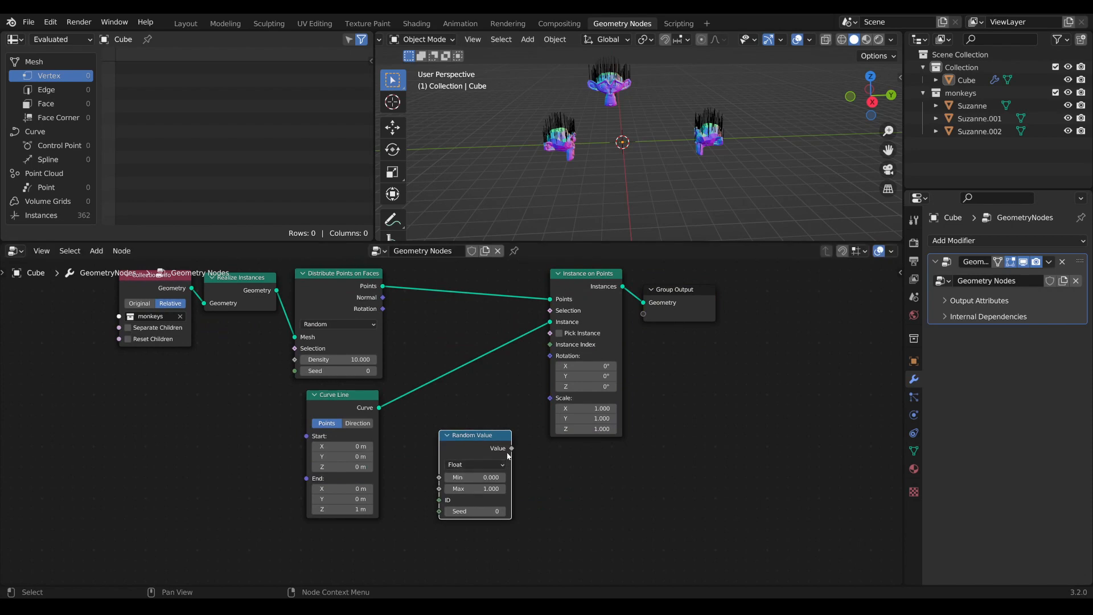
click(480, 465)
click(477, 498)
drag(477, 455, 471, 441)
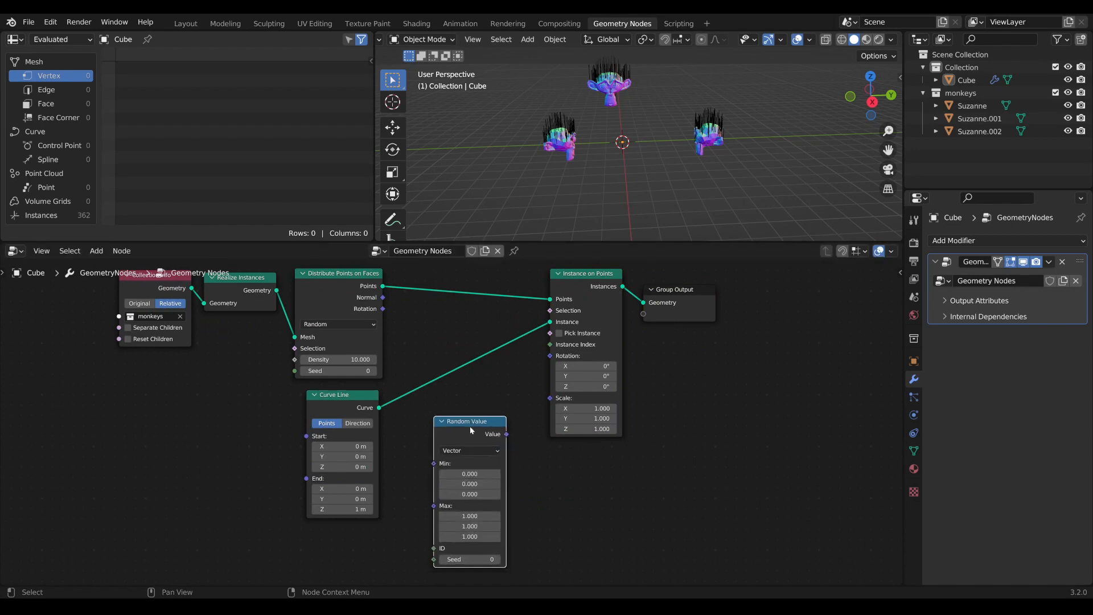
Set all three Max components of the Random Value node to tau and link its Value to the Rotation of Instance on Points
click(470, 516)
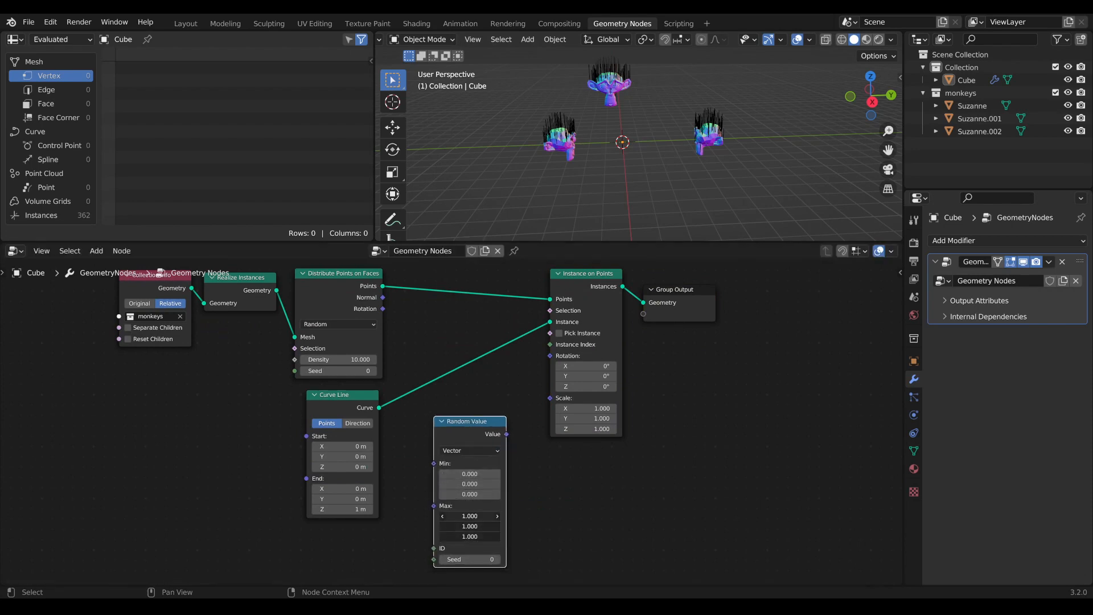
text(tau)
key(Return)
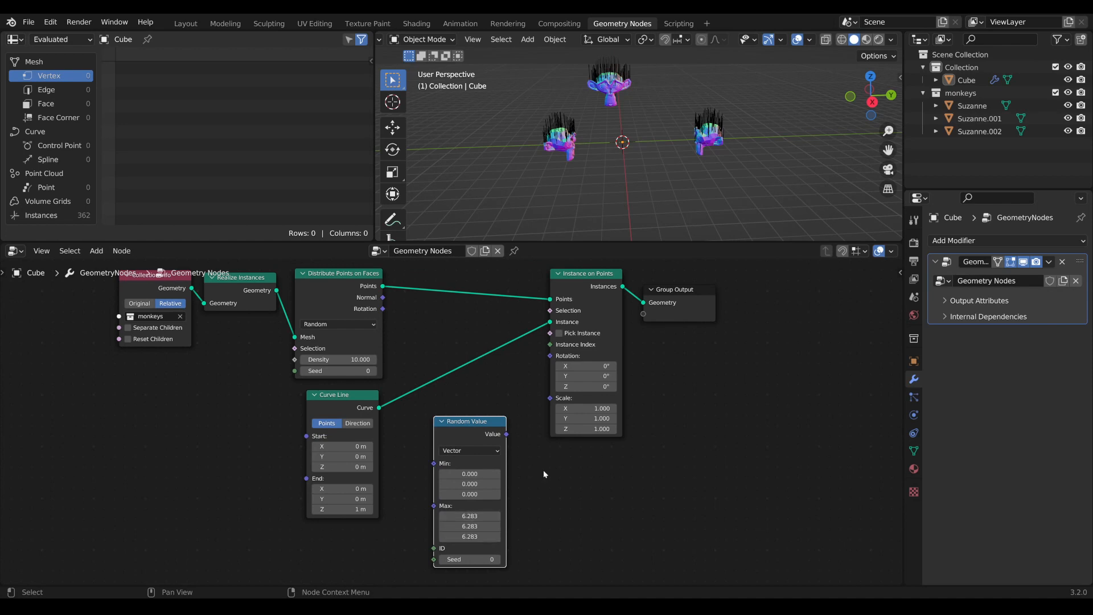
drag(506, 434, 551, 356)
drag(472, 422, 483, 387)
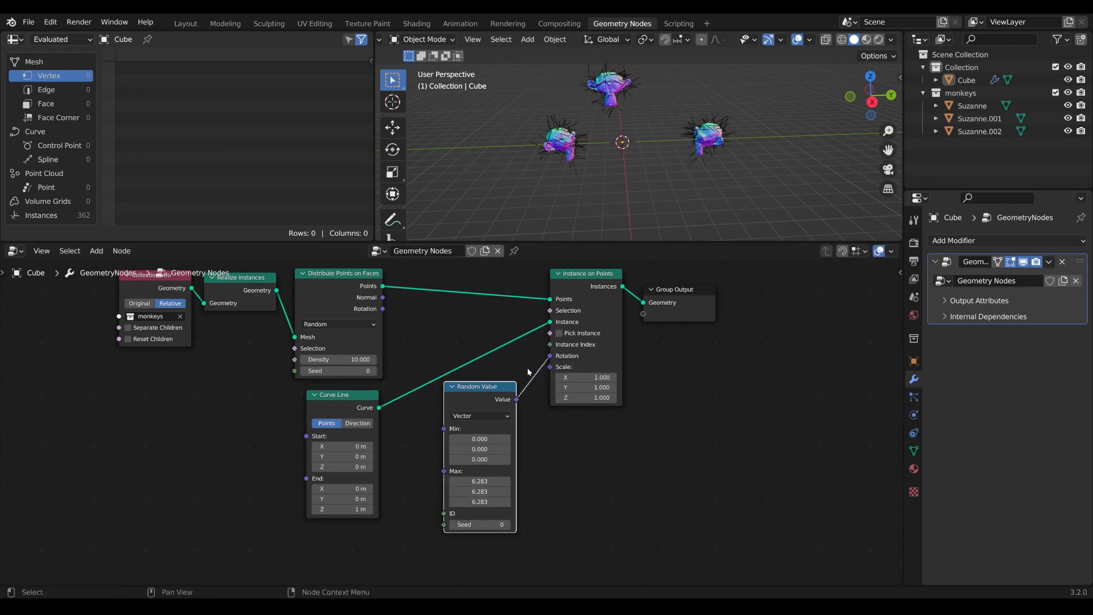
Set the Random Value node's seed to 14 and nudge the node closer to Instance on Points
scroll(578, 115, up, 4)
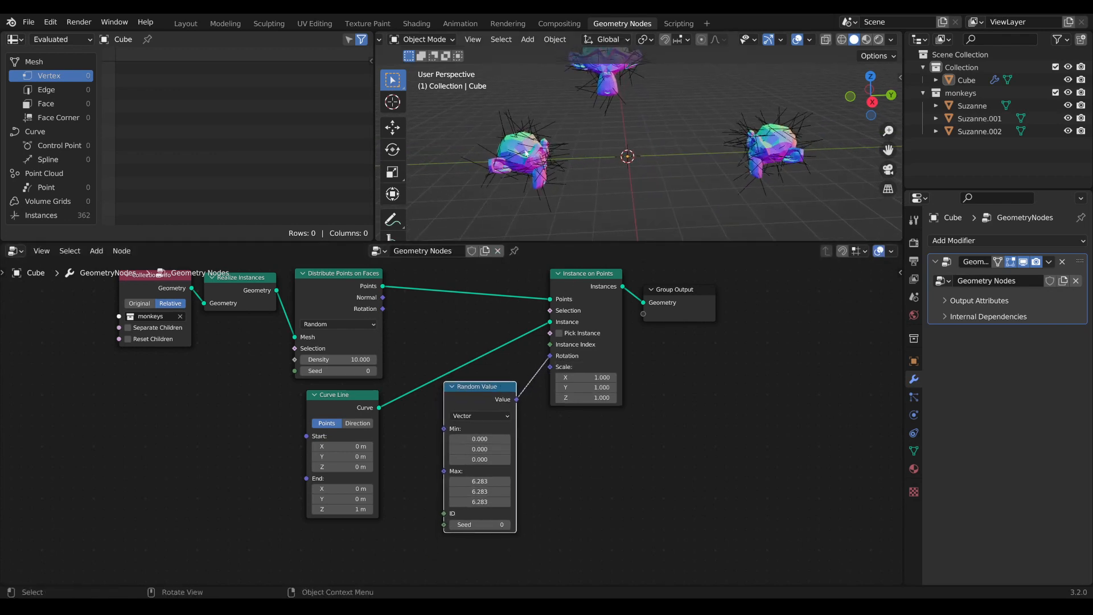
shift+middle_drag(559, 175, 644, 185)
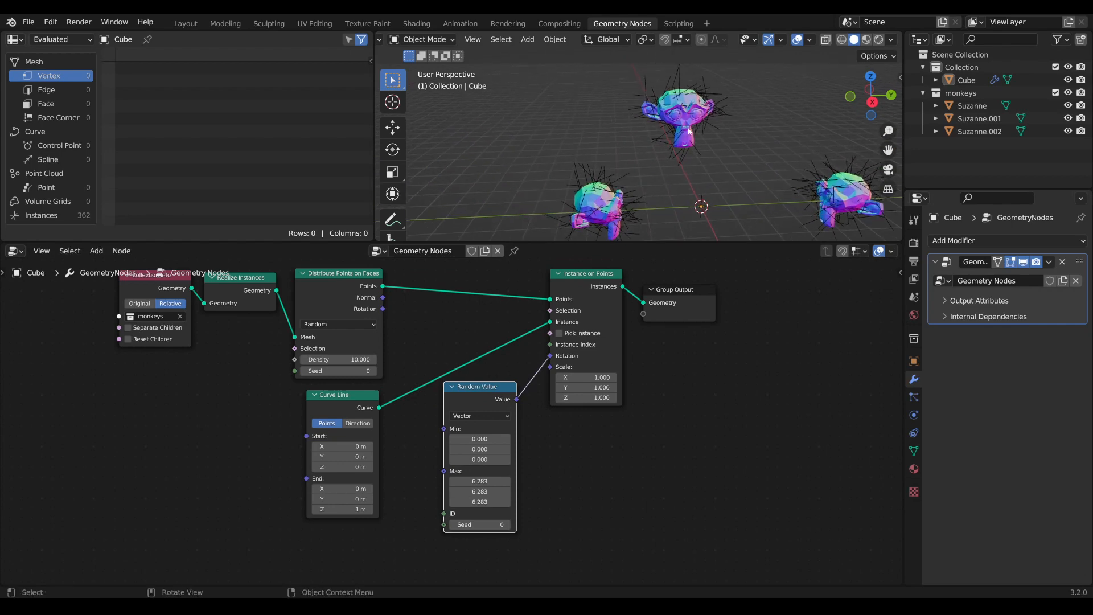
drag(483, 524, 501, 524)
scroll(639, 449, down, 2)
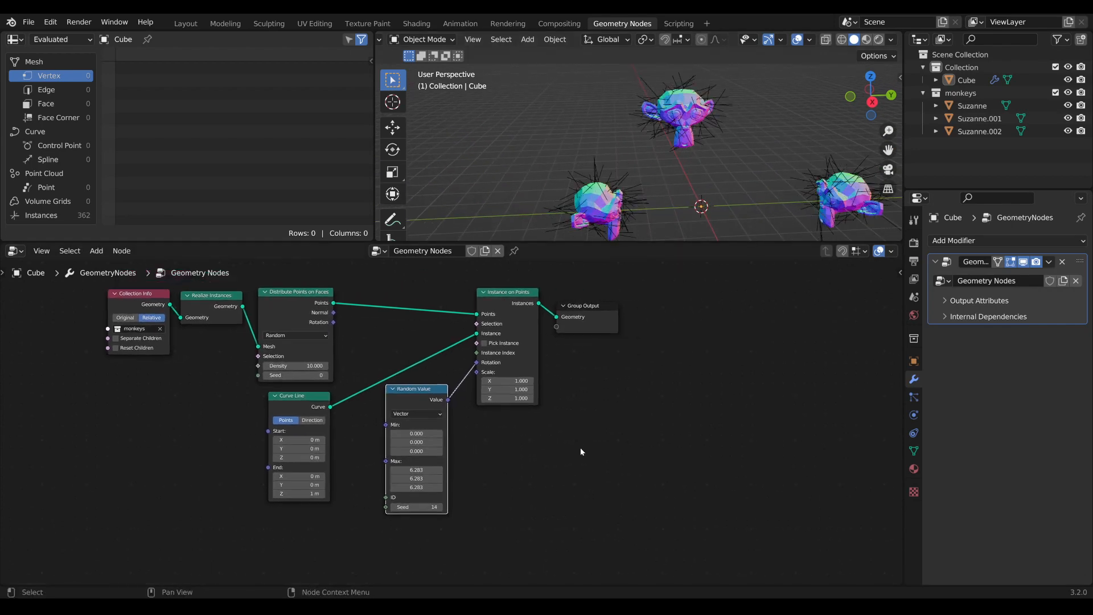
drag(436, 401, 442, 391)
Move Group Output farther away and insert a Realize Instances node between it and Instance on Points
drag(598, 311, 725, 303)
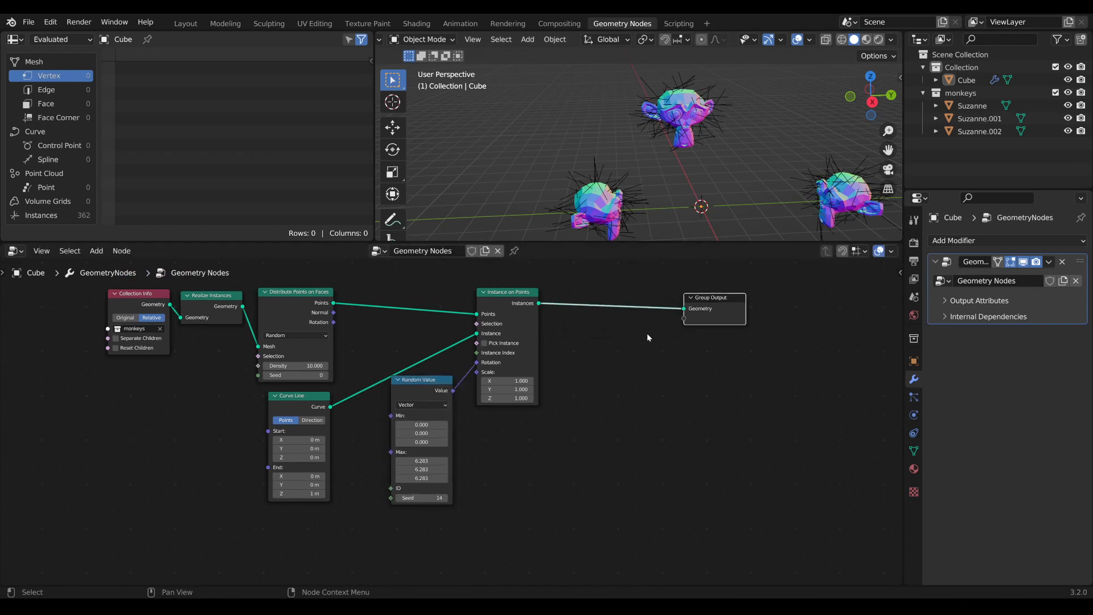
key(shift+a)
text(s)
text(rea)
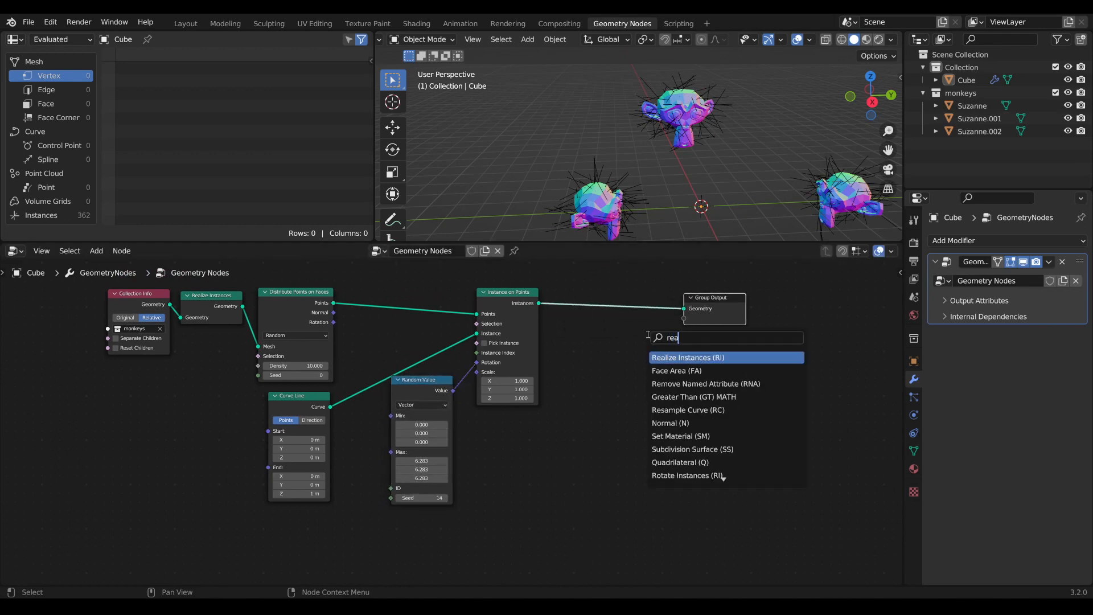
click(670, 358)
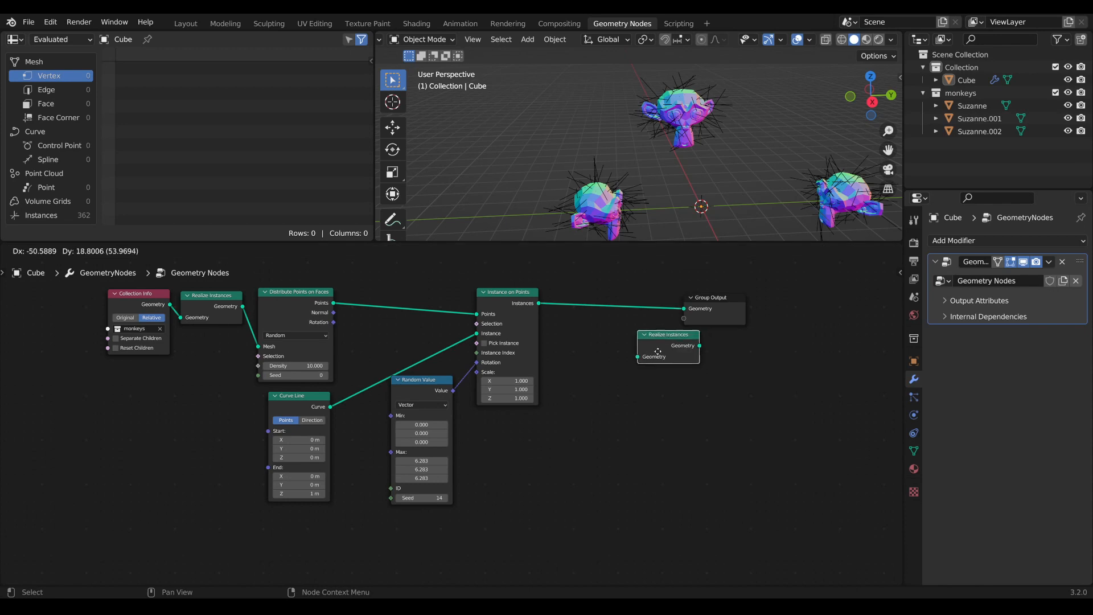
click(578, 298)
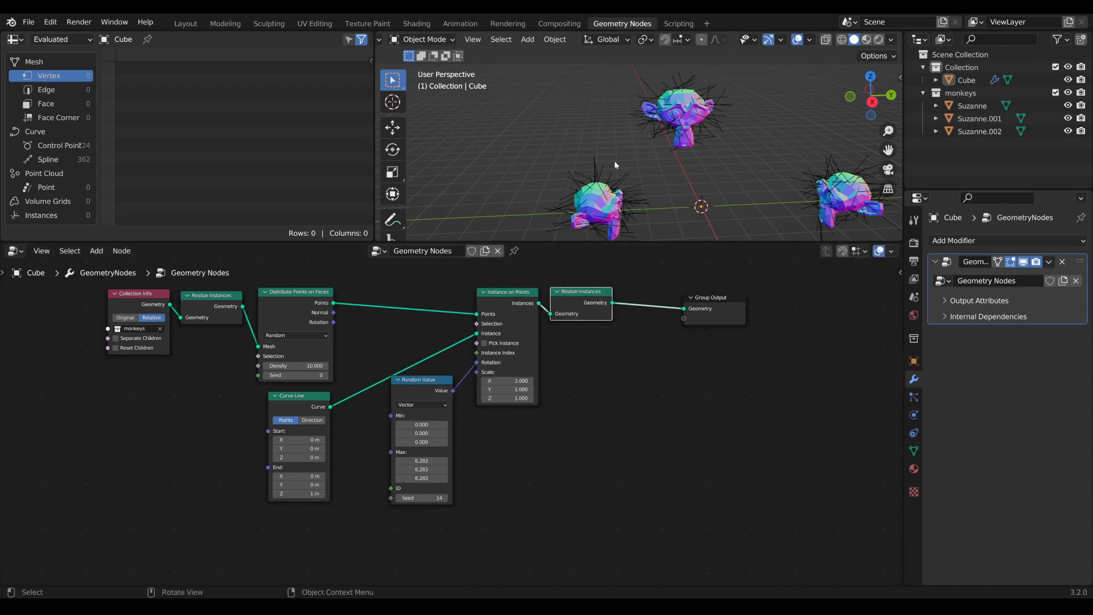
middle_drag(597, 182, 662, 161)
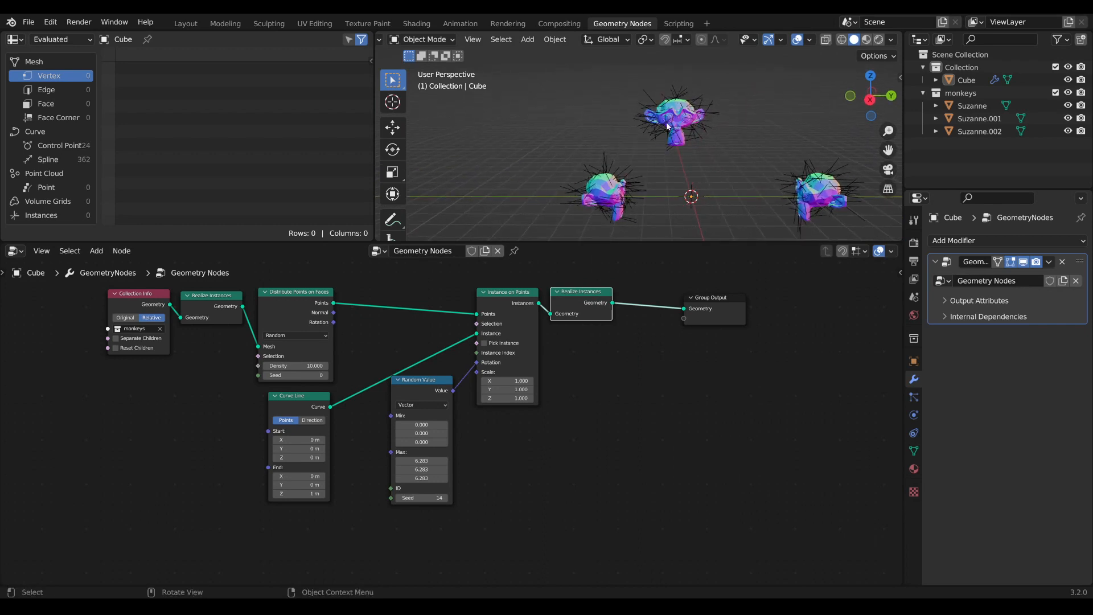
mouse_move(578, 294)
mouse_down()
mouse_move(592, 294)
mouse_move(578, 293)
mouse_up()
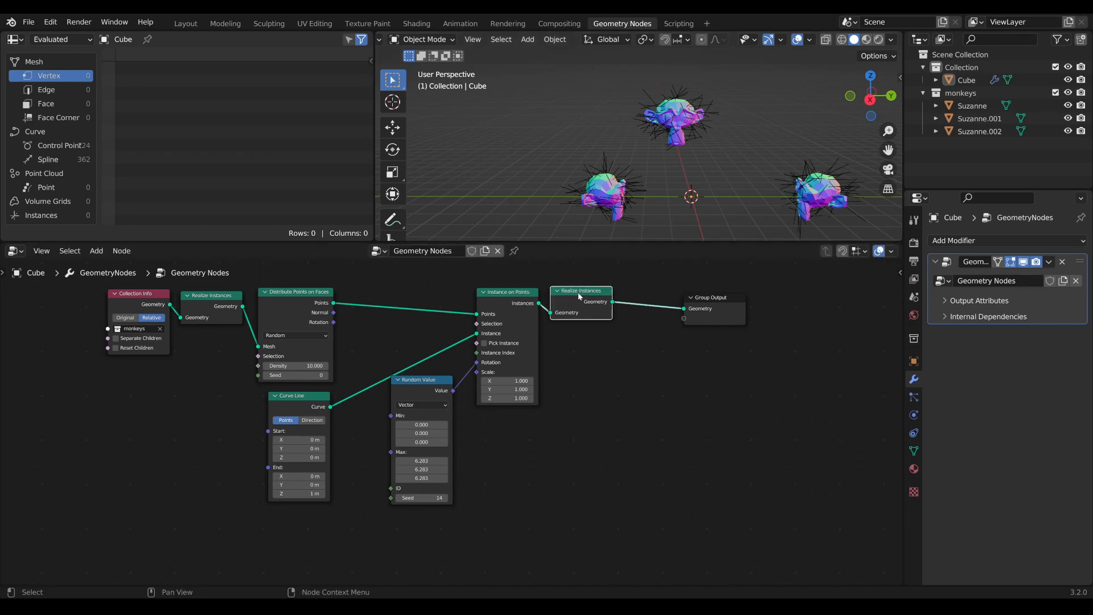
drag(582, 300, 581, 302)
Add a Geometry Proximity node in the empty space below the existing node chain
scroll(664, 309, down, 3)
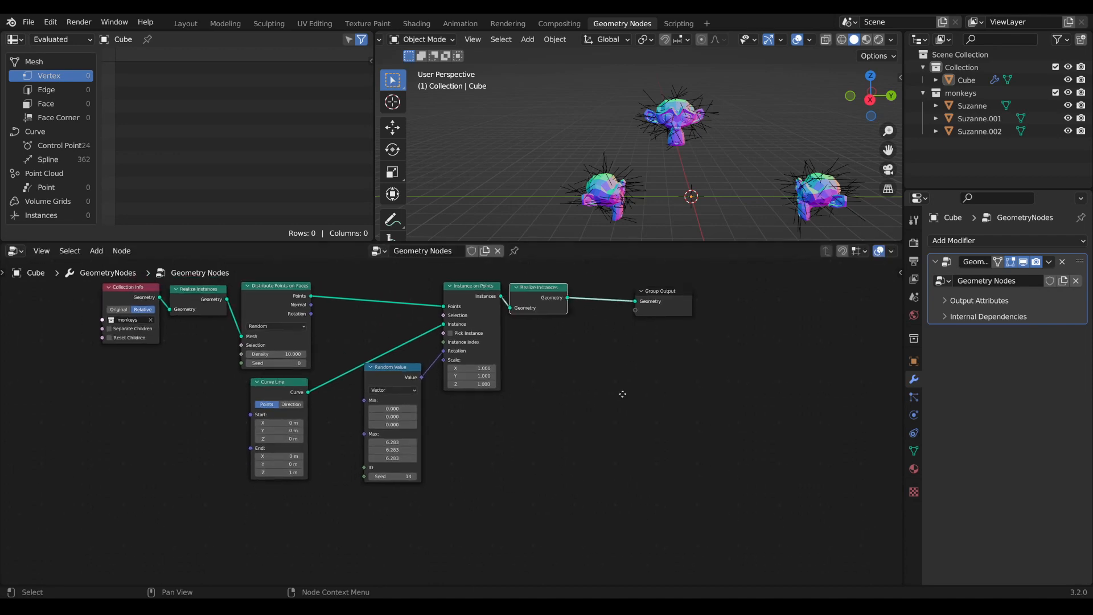
middle_drag(495, 408, 637, 444)
scroll(686, 508, down, 1)
middle_drag(689, 509, 644, 474)
key(Tab)
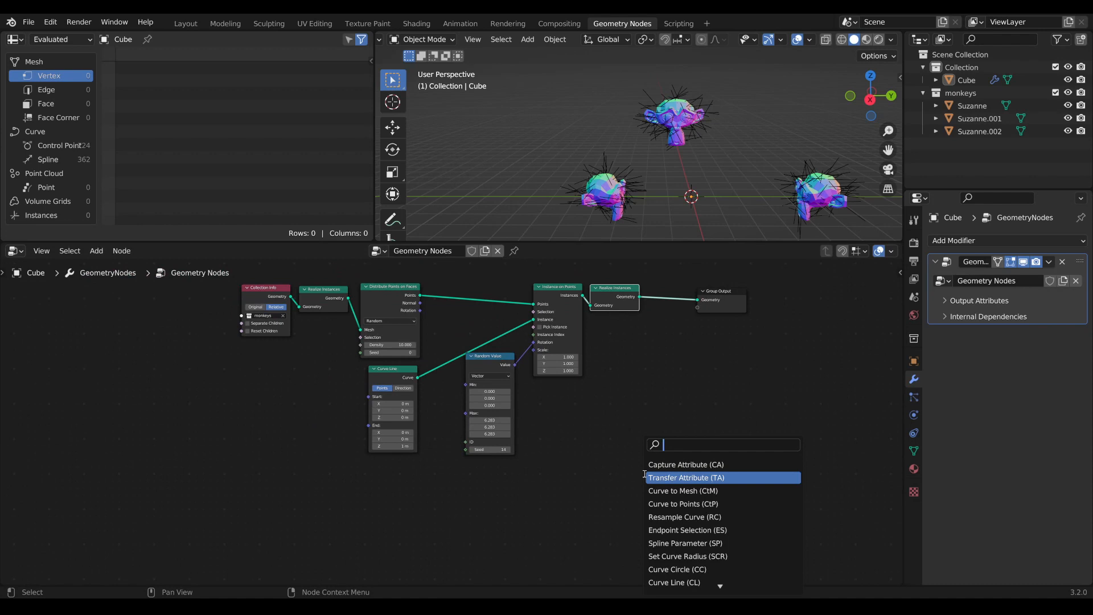
text(ge)
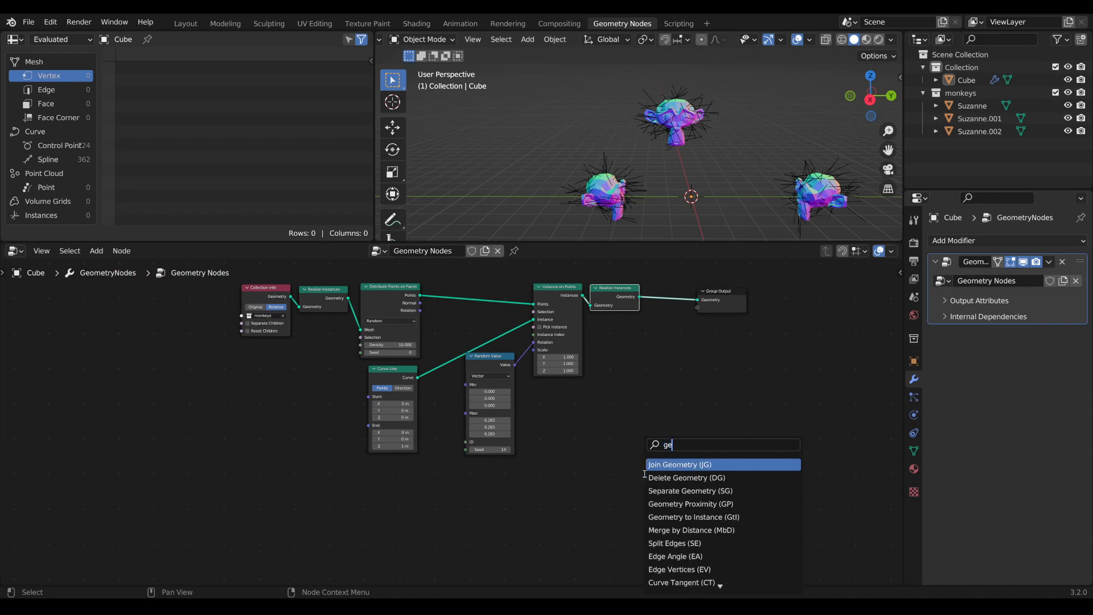
key(BackSpace)
key(BackSpace)
text(prox)
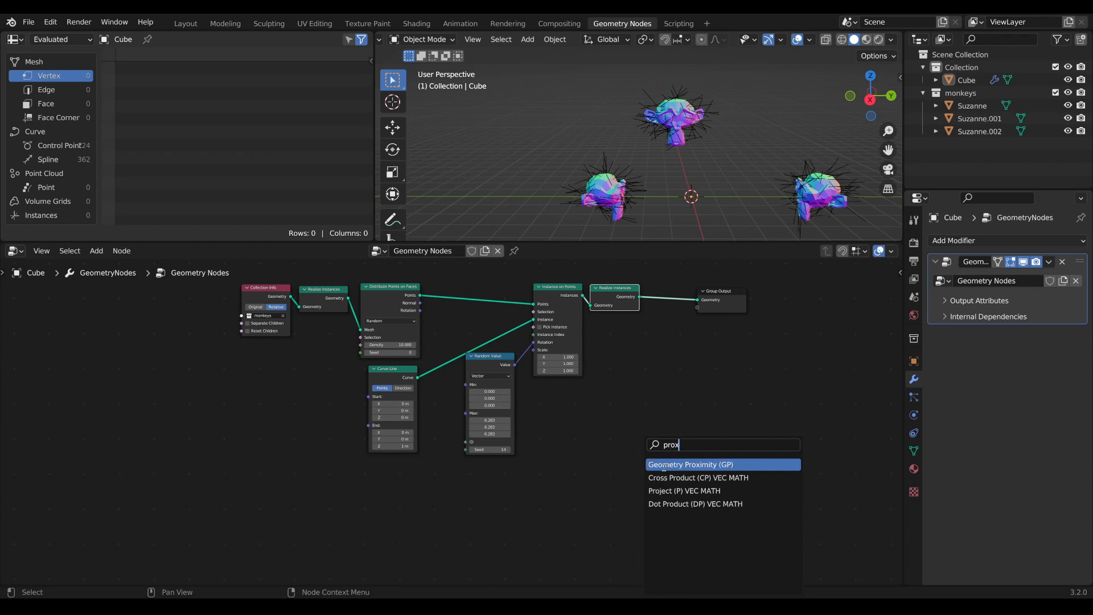
click(664, 465)
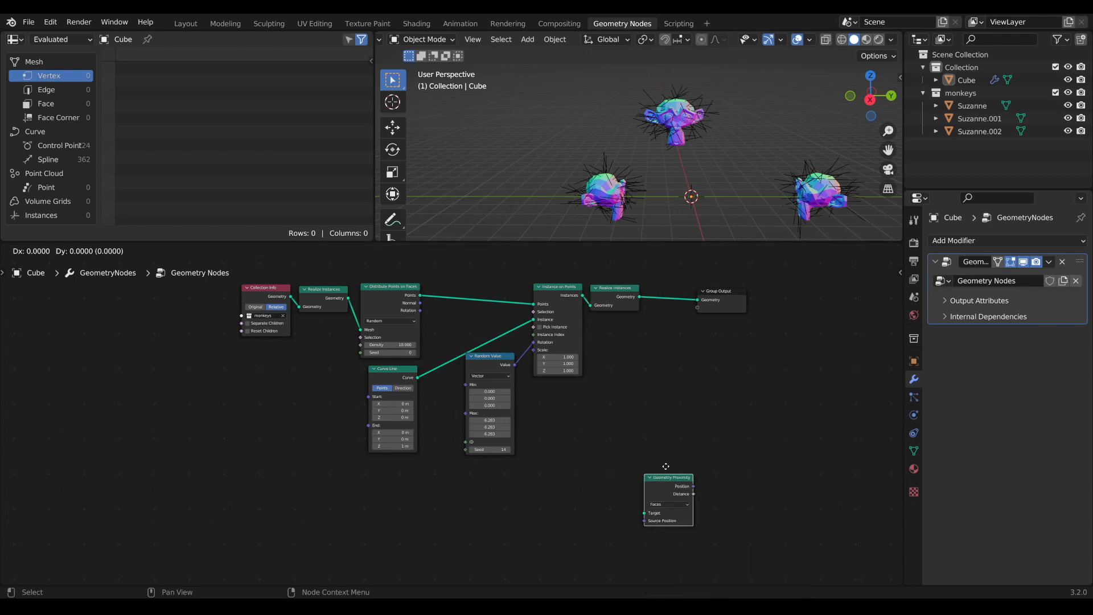
click(448, 496)
Move Collection Info and its Realize Instances node down, and link that Realize Instances Geometry output to the Target of Geometry Proximity
drag(267, 301, 233, 476)
drag(301, 315, 614, 450)
middle_drag(734, 292, 654, 316)
Move Group Output aside and insert a Set Position node between it and the second Realize Instances node
drag(654, 316, 762, 366)
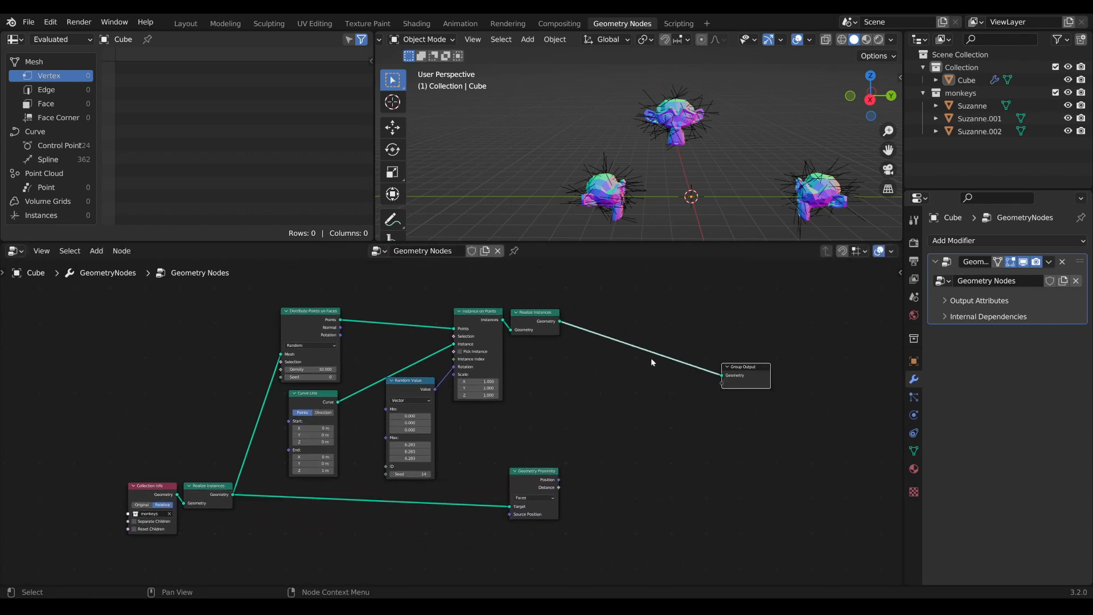
key(Tab)
text(set)
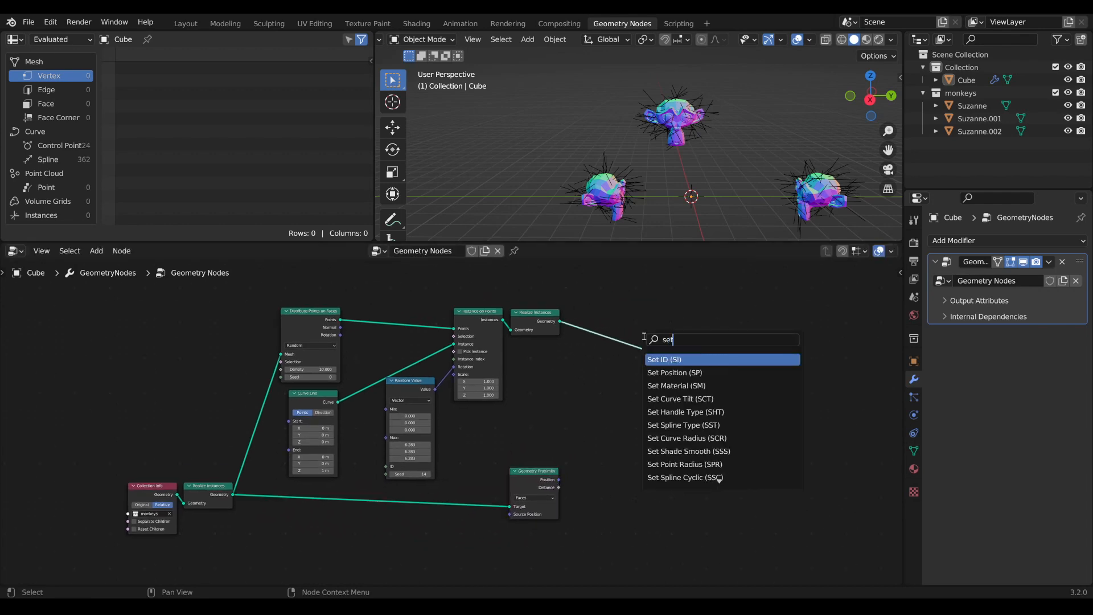
key(Down)
key(Return)
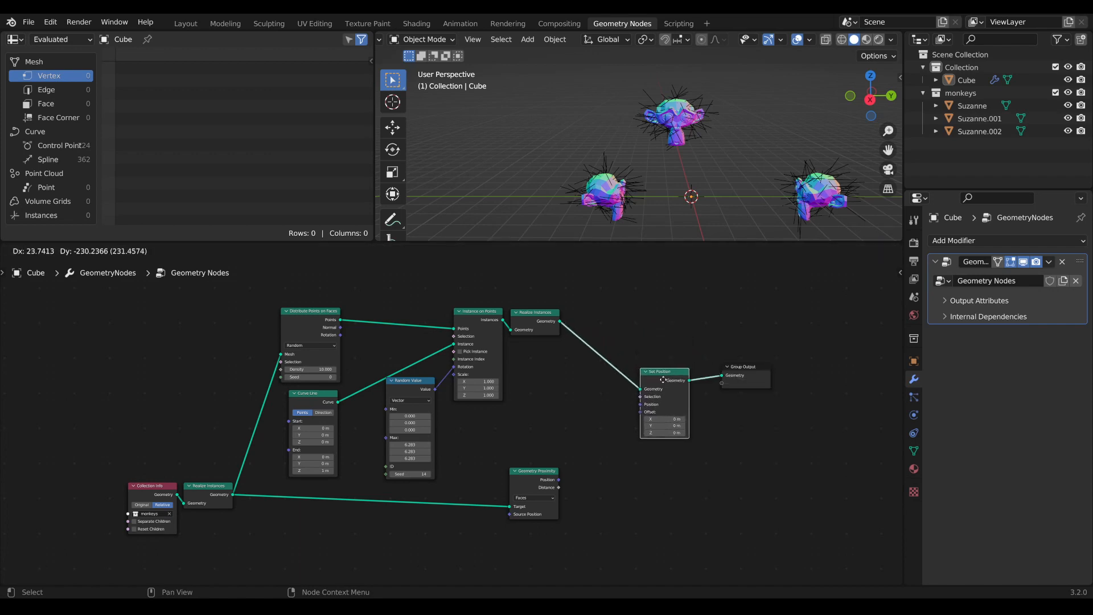
click(674, 371)
middle_drag(678, 239, 621, 152)
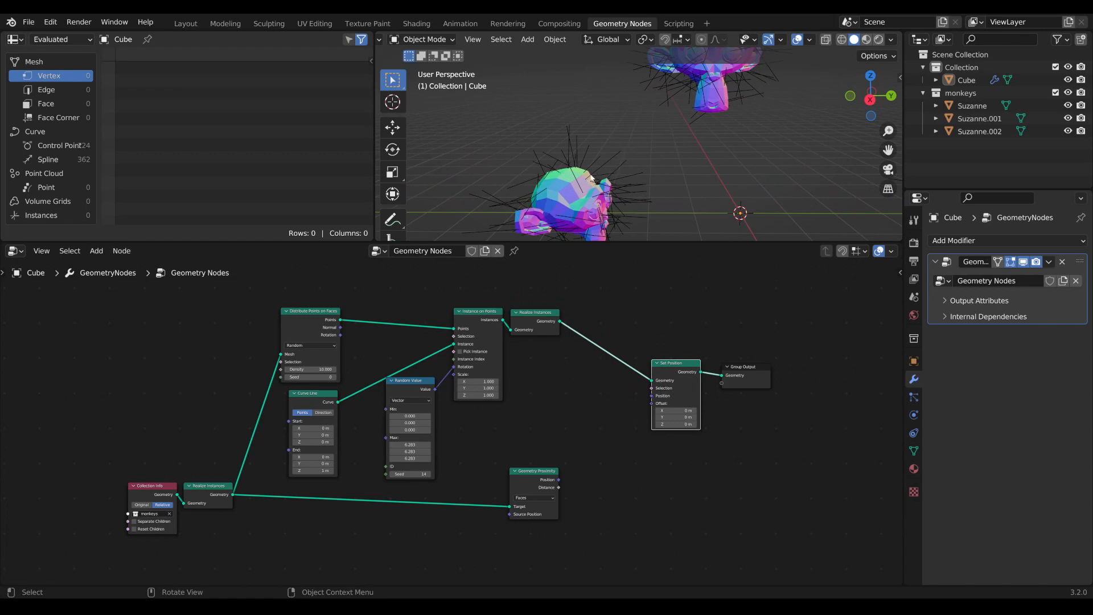
Add an Endpoint Selection node in the space before Set Position, with Start Size 0 and End Size 1
middle_drag(652, 501, 633, 503)
key(Tab)
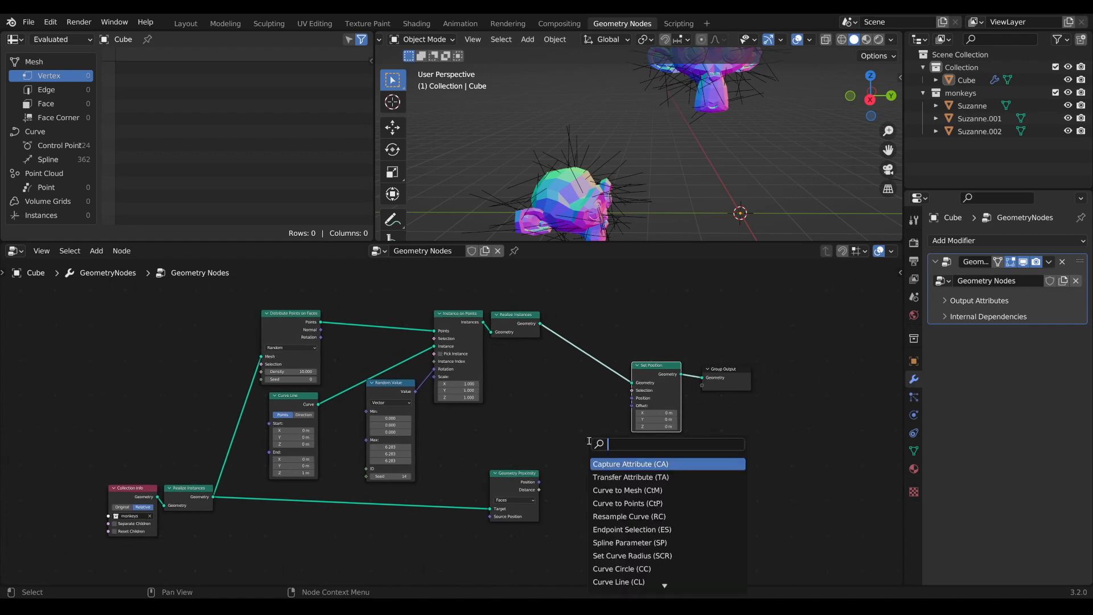
text(en)
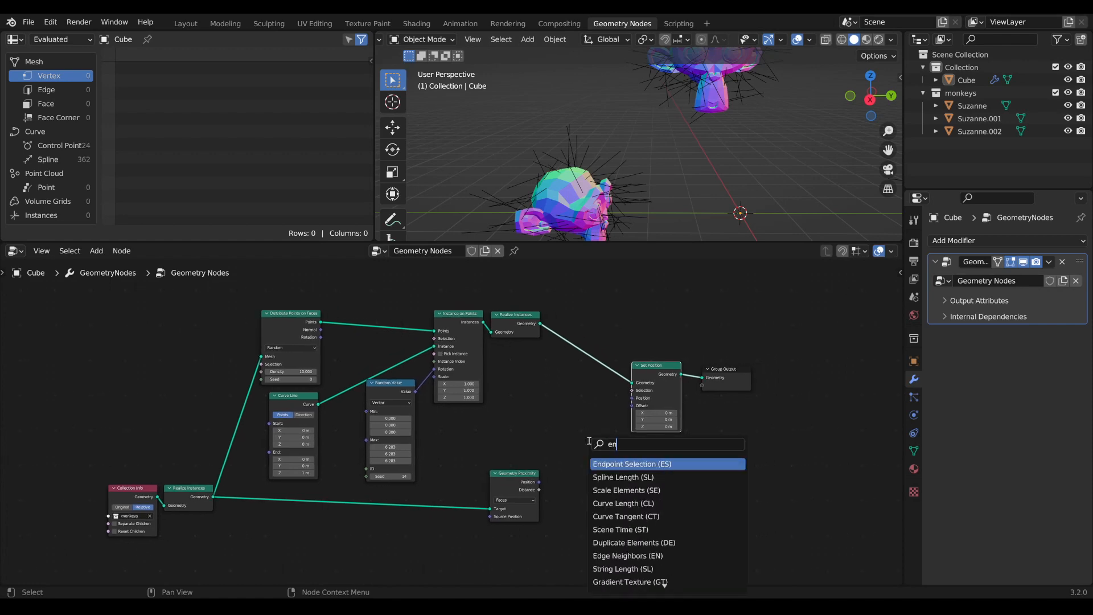
click(619, 465)
click(561, 412)
scroll(569, 427, up, 4)
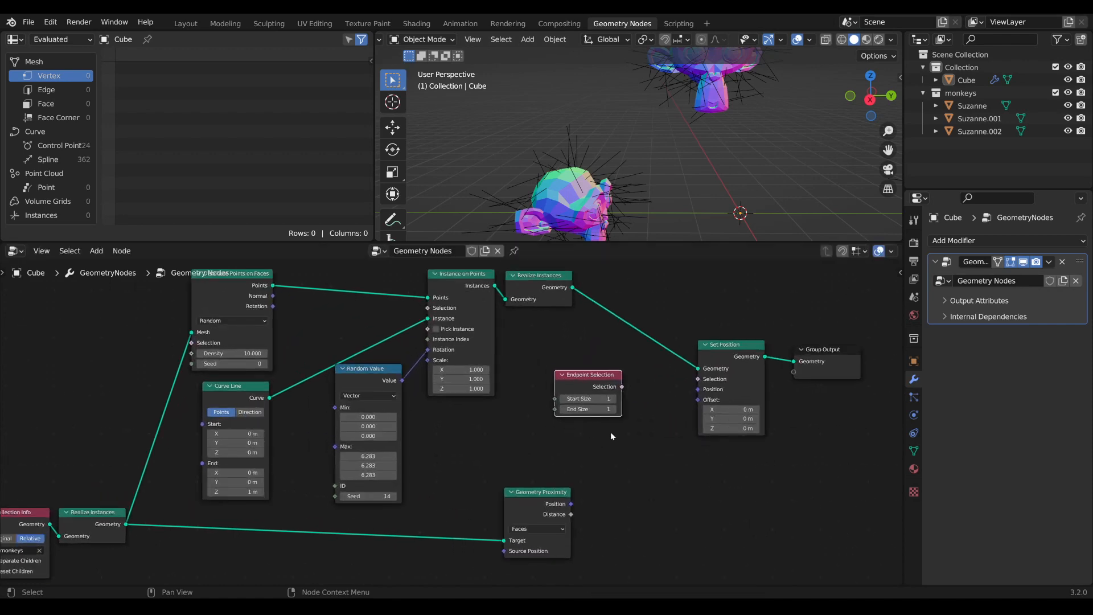
scroll(581, 428, up, 3)
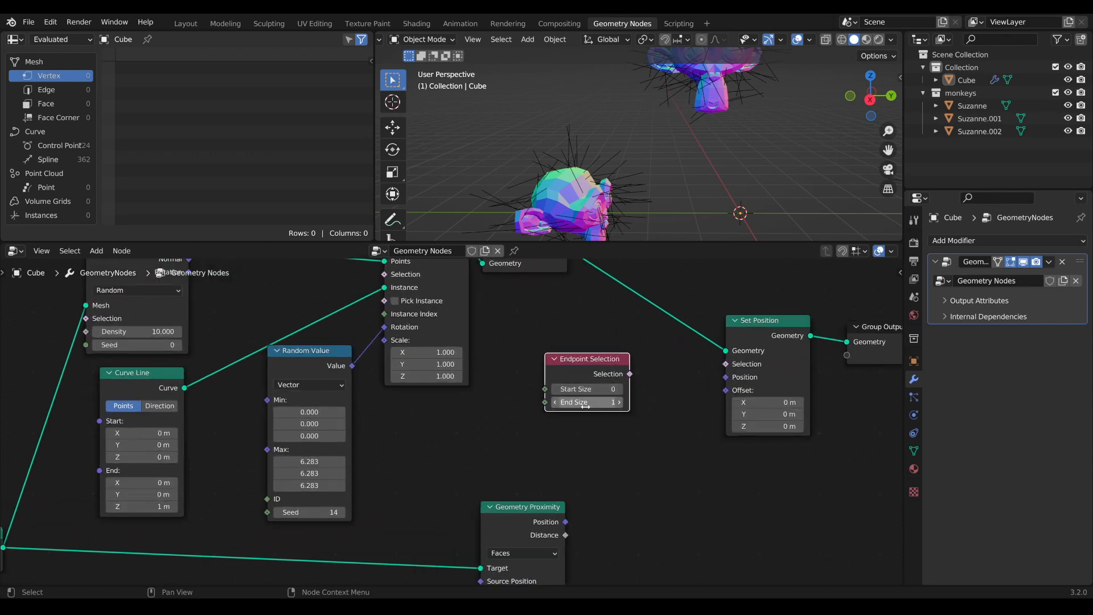
Link Endpoint Selection to Set Position's Selection, and Geometry Proximity's Position to Set Position's Position
drag(586, 359, 628, 351)
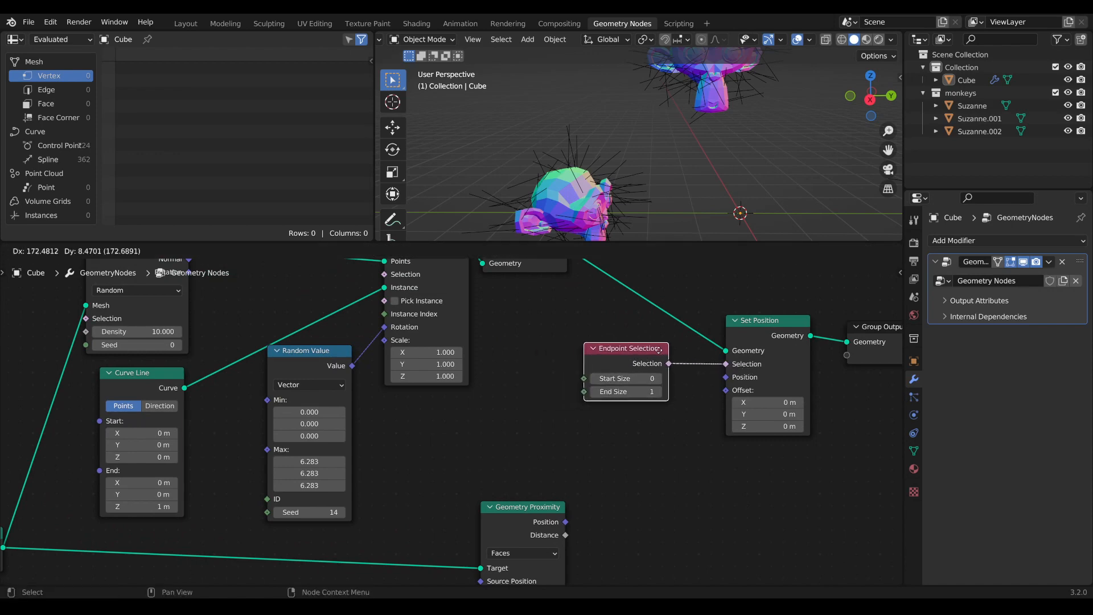
scroll(627, 456, down, 2)
drag(426, 496, 582, 392)
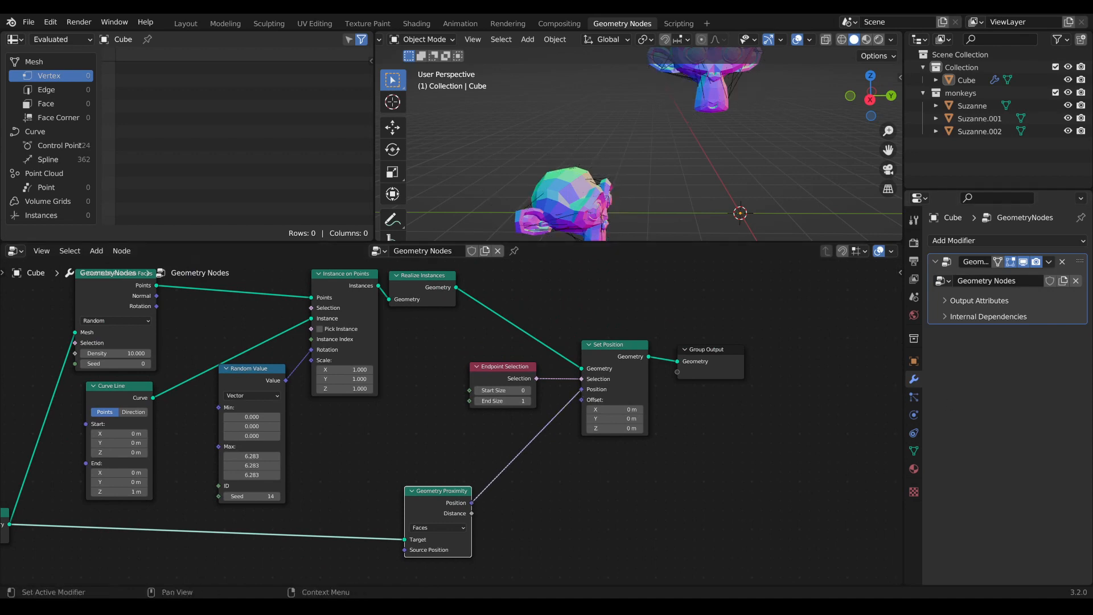
Select the Cube object and compare the Realize Instances output with the Set Position output on the monkey heads
mouse_move(626, 143)
middle_down()
mouse_move(647, 148)
mouse_move(638, 145)
middle_up()
click(966, 81)
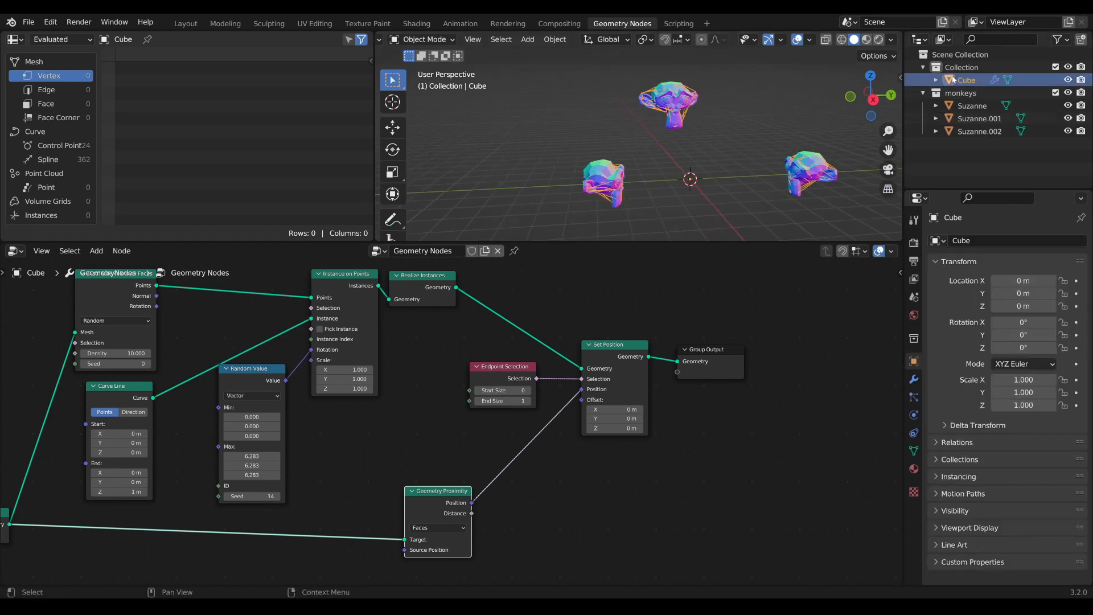
middle_drag(688, 182, 663, 181)
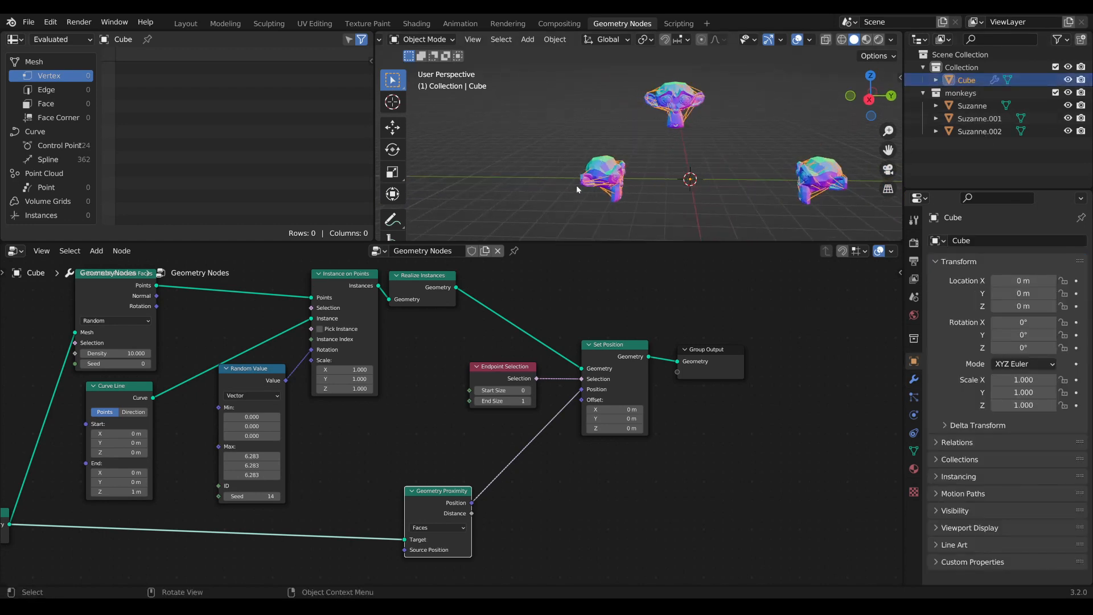
ctrl+shift+click(409, 282)
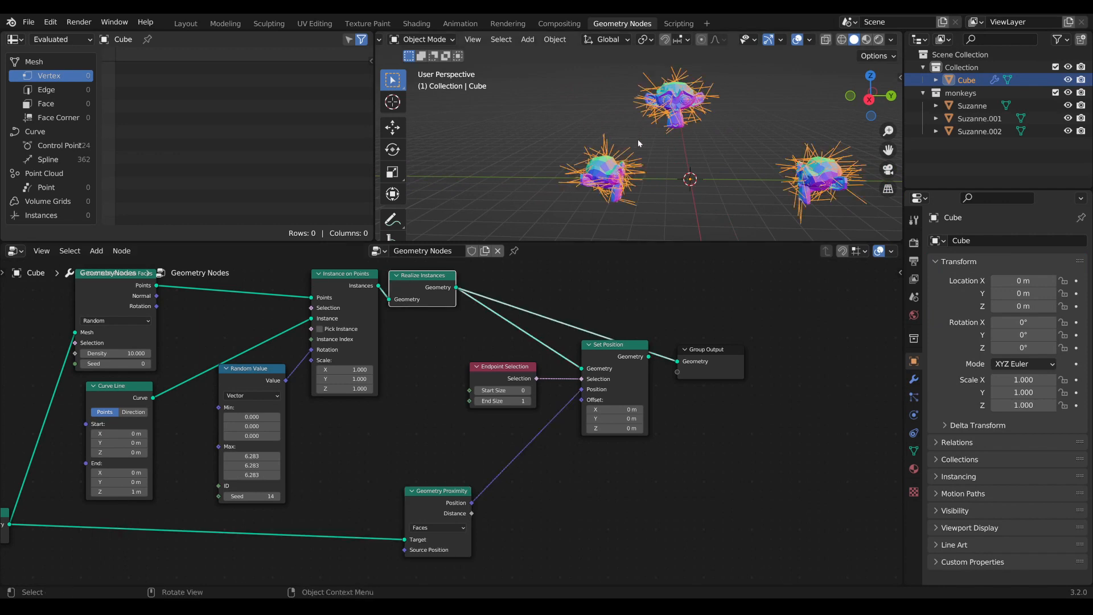
middle_drag(637, 144, 649, 154)
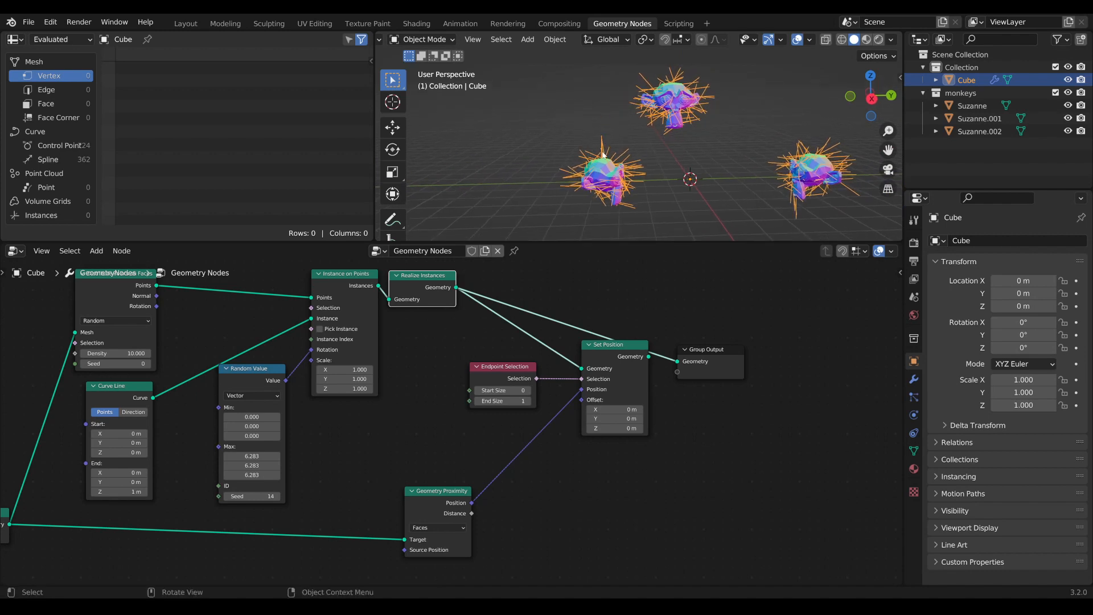
middle_drag(603, 154, 608, 180)
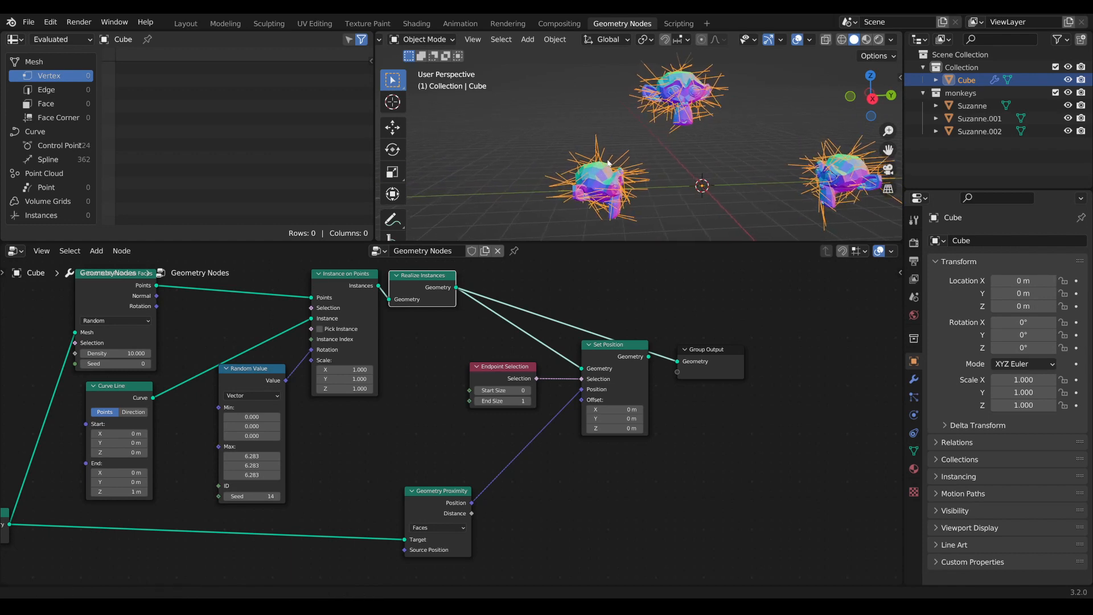
ctrl+shift+click(626, 350)
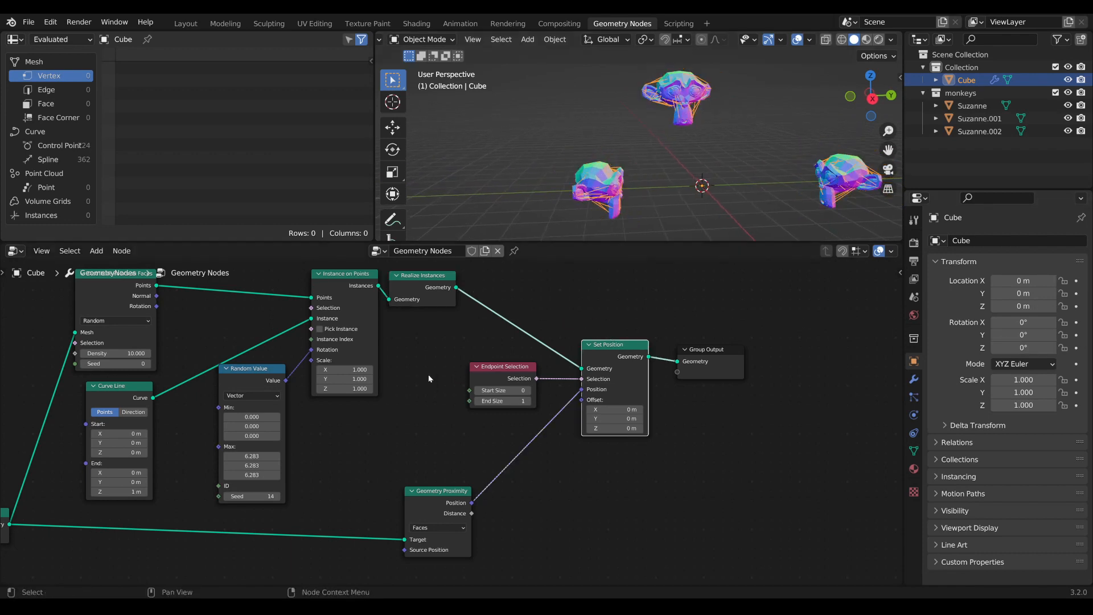
Set the Instance on Points scale to 7.7 on all three axes
drag(343, 370, 582, 388)
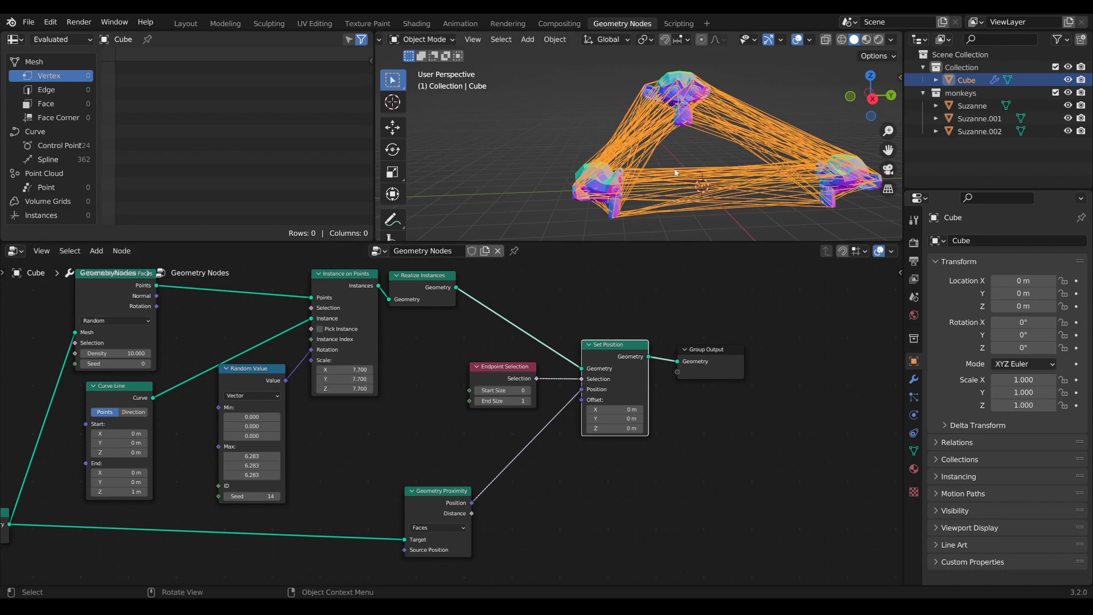
middle_drag(675, 172, 707, 73)
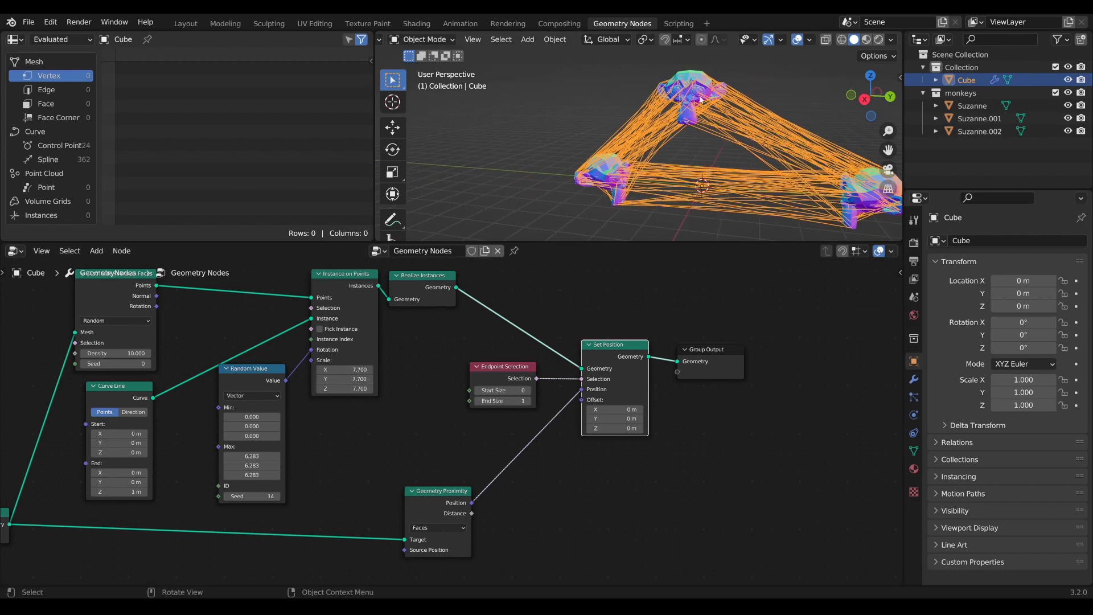
scroll(440, 340, down, 1)
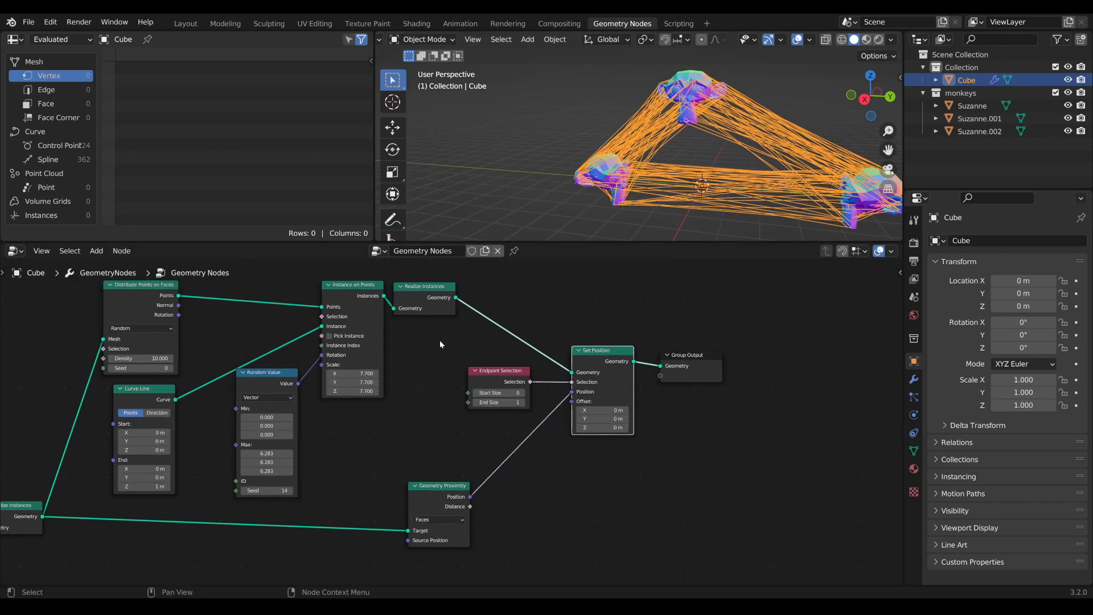
Route the Realize Instances node after Instance on Points to Group Output, and set the Instance on Points scale to 2.9 on all axes
ctrl+shift+click(431, 281)
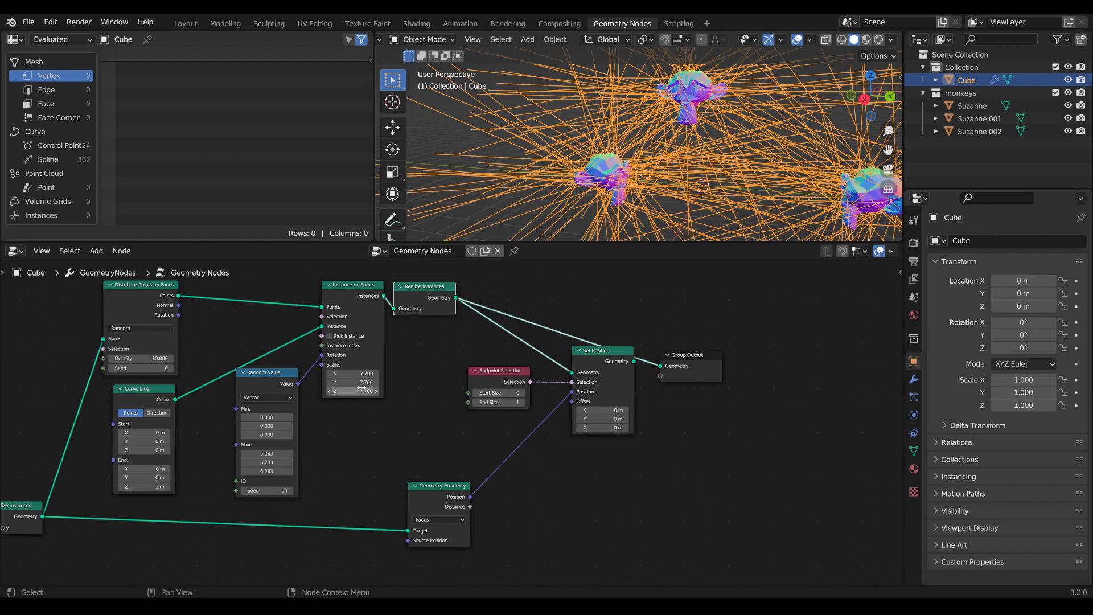
drag(353, 374, 307, 391)
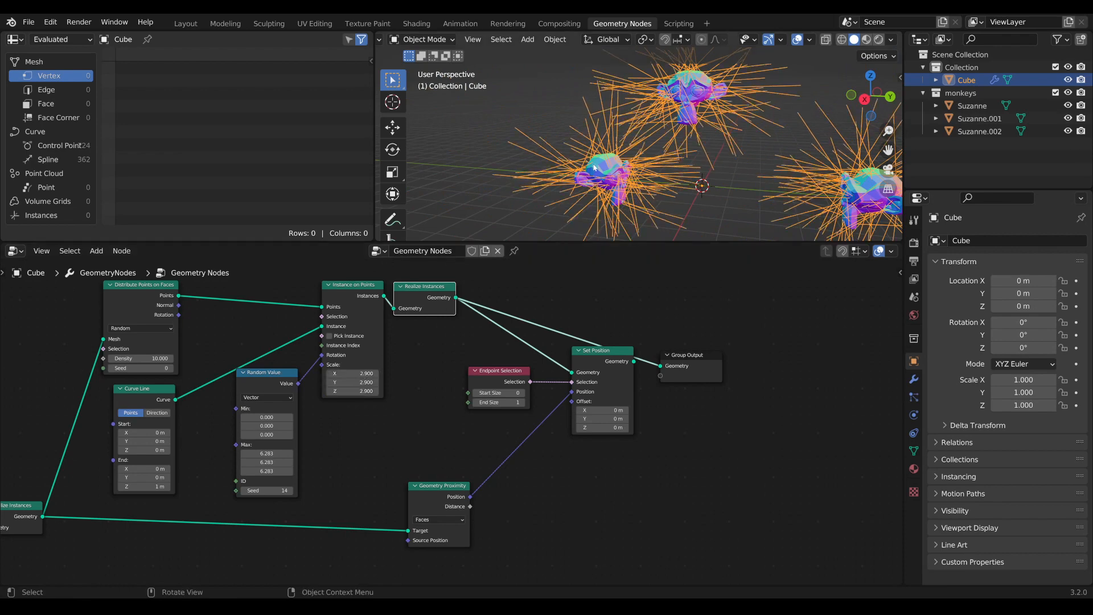
mouse_move(602, 164)
middle_down()
mouse_move(651, 161)
mouse_move(623, 159)
middle_up()
scroll(438, 347, down, 1)
Add a Float Random Value node below Instance on Points and link its Value to the Scale input
middle_drag(403, 397, 446, 364)
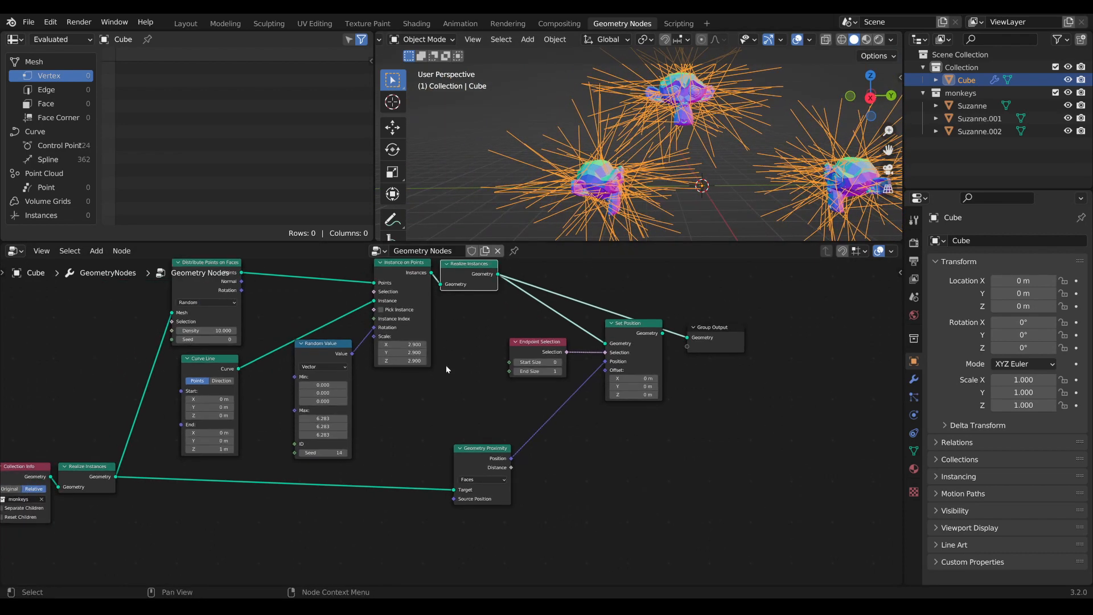
key(Tab)
text(ran)
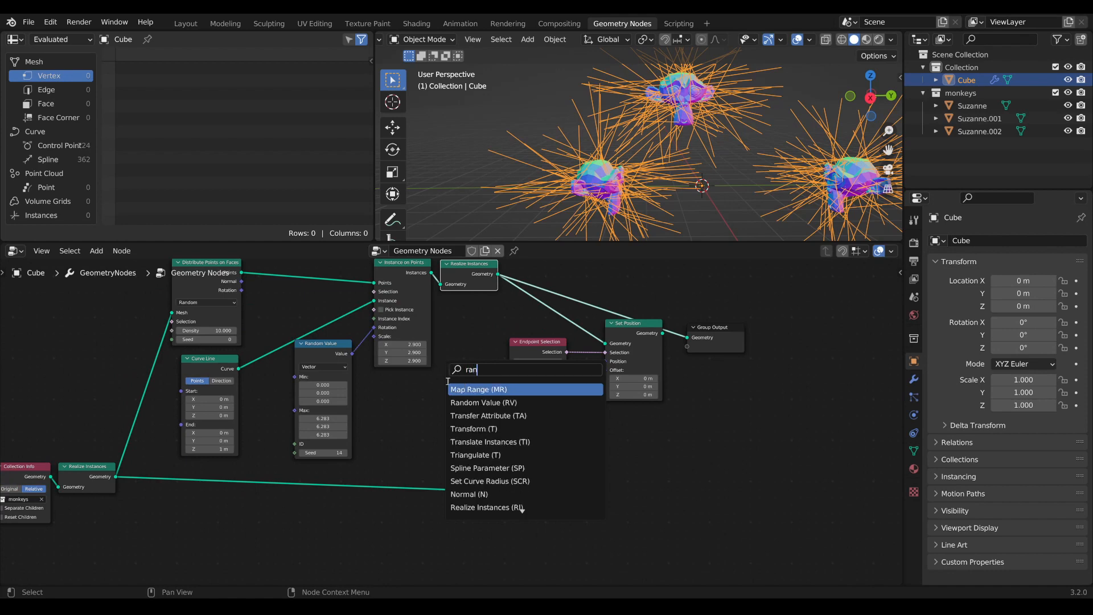
key(Down)
key(Return)
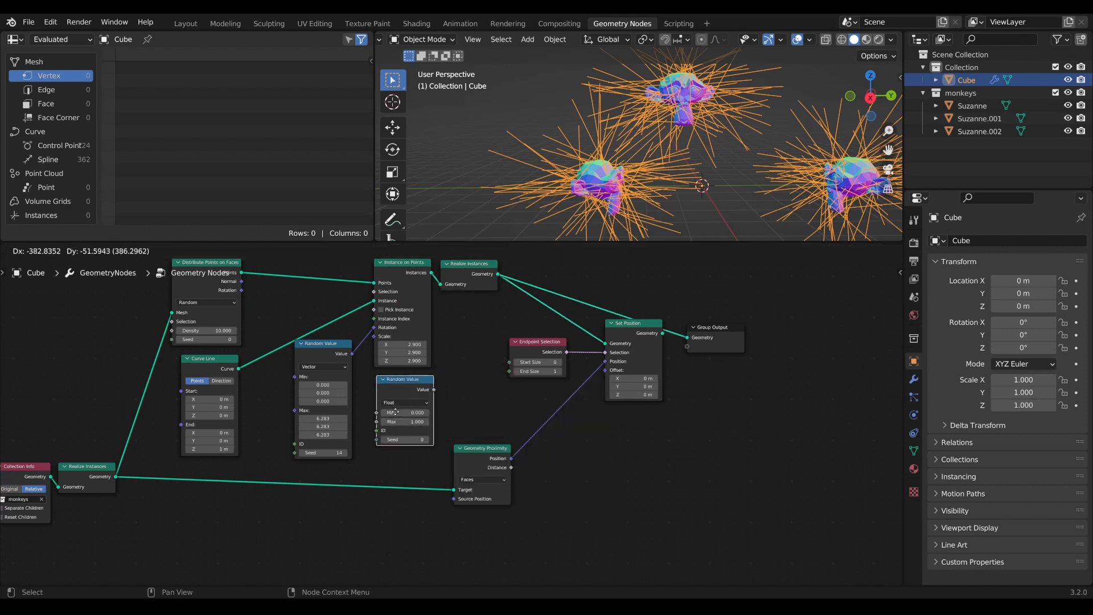
click(421, 398)
scroll(412, 392, up, 1)
drag(424, 380, 354, 314)
Set the Float Random Value node's Min to 2 and Max to 4
click(392, 411)
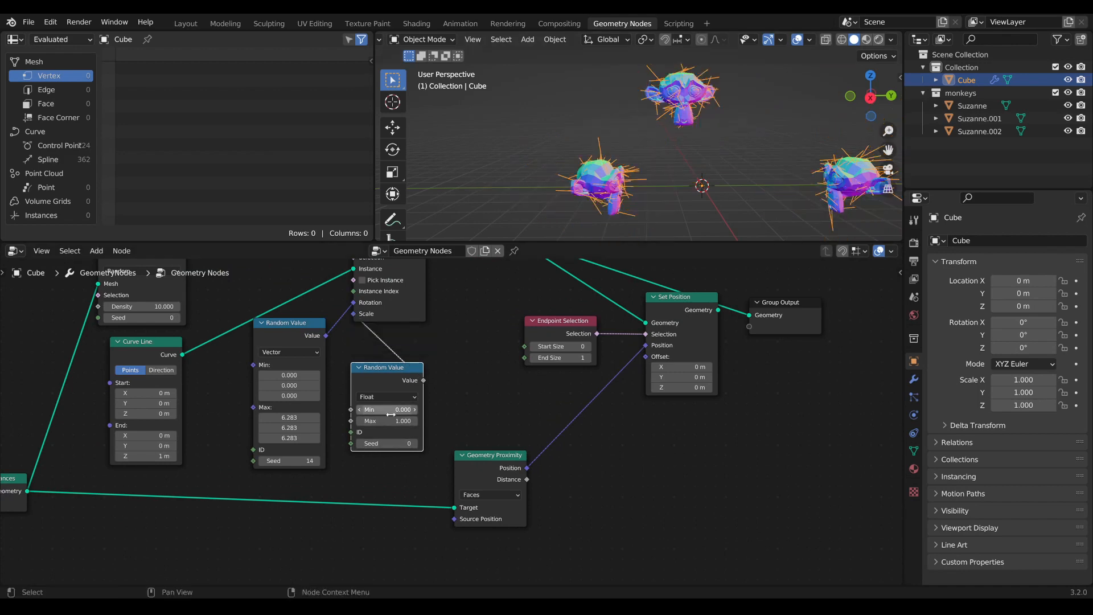
text(2)
key(Return)
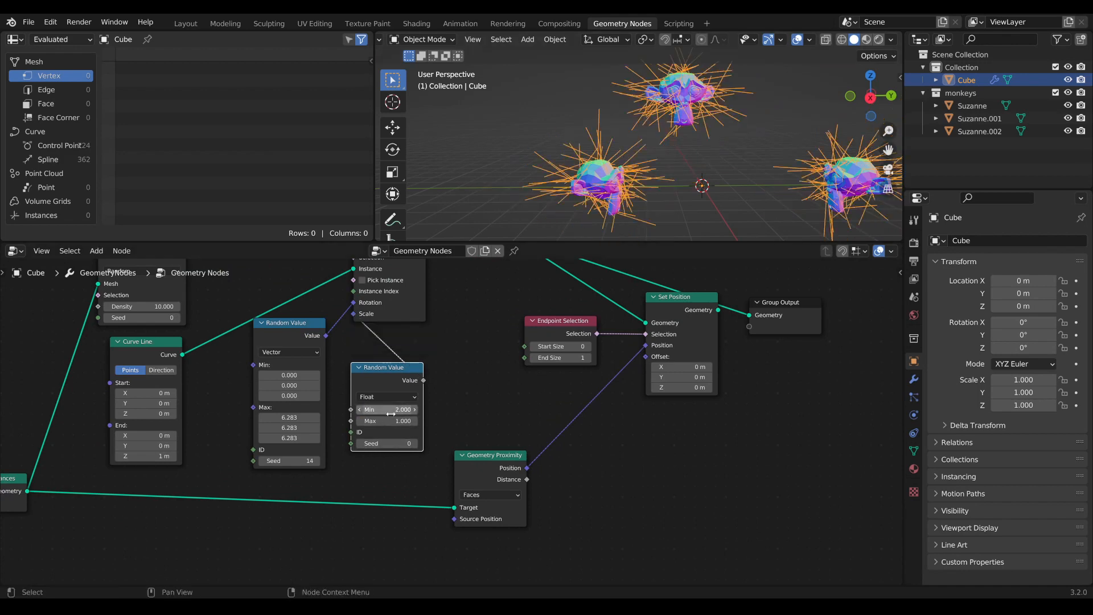
click(401, 419)
text(5)
key(Return)
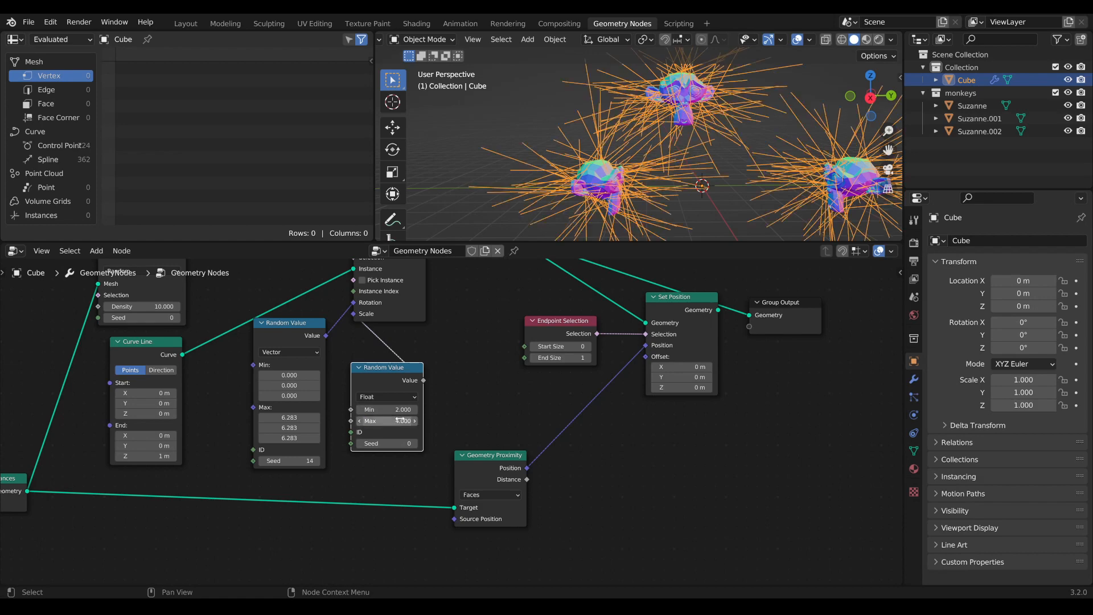
Move both Random Value nodes slightly up, closer to Instance on Points
middle_drag(461, 347, 454, 416)
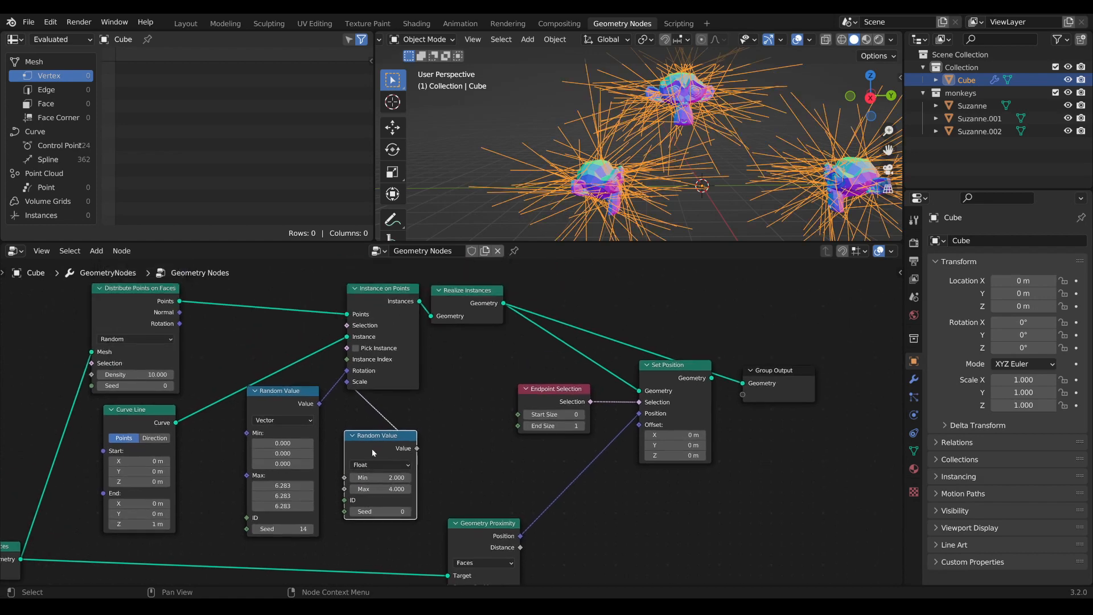
drag(374, 442, 375, 419)
drag(302, 391, 302, 369)
Route the Set Position geometry back to Group Output and inspect the lines between the monkey heads
scroll(566, 361, down, 3)
middle_drag(567, 362, 479, 387)
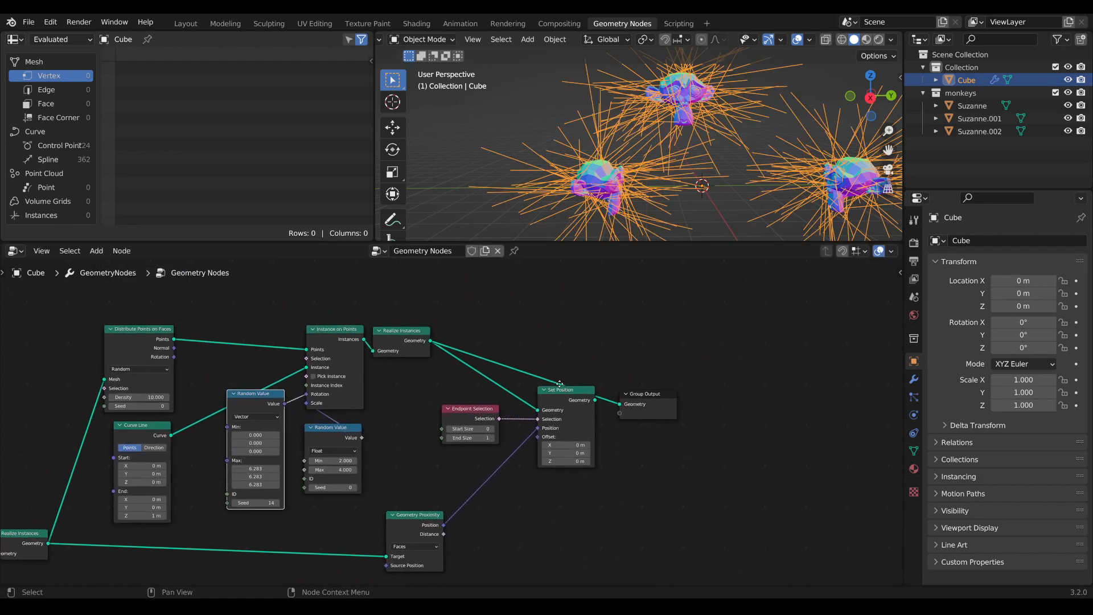
alt+shift+click(575, 404)
middle_drag(654, 134, 680, 136)
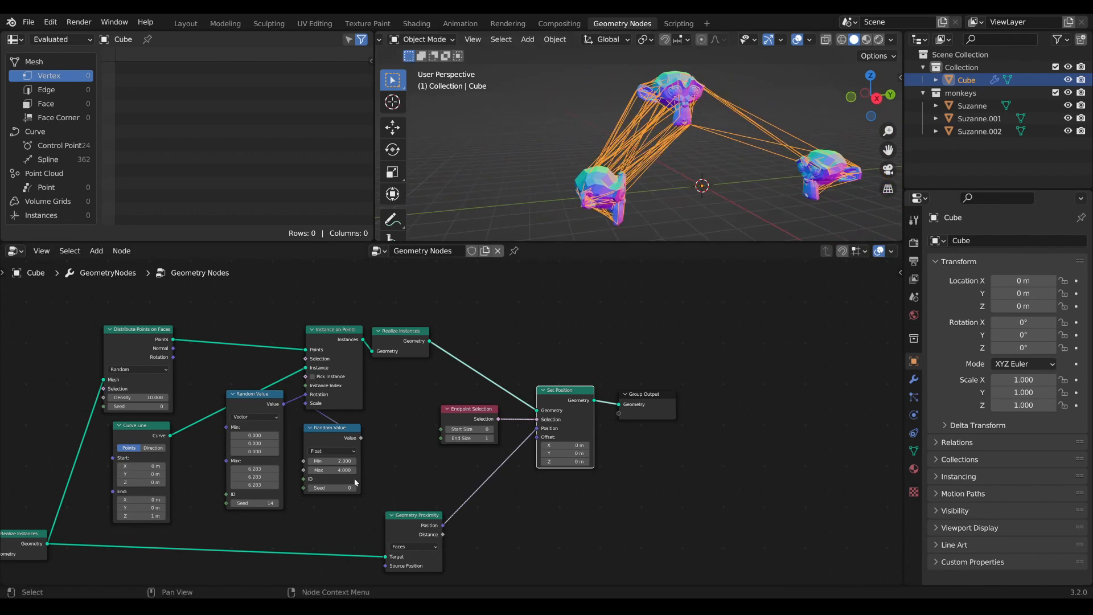
middle_drag(744, 185, 717, 186)
Move the Suzanne monkey head closer to the other two, to about X 0.06 m, Y 2.17 m, Z -0.3 m
click(844, 185)
shift+middle_drag(843, 184, 789, 184)
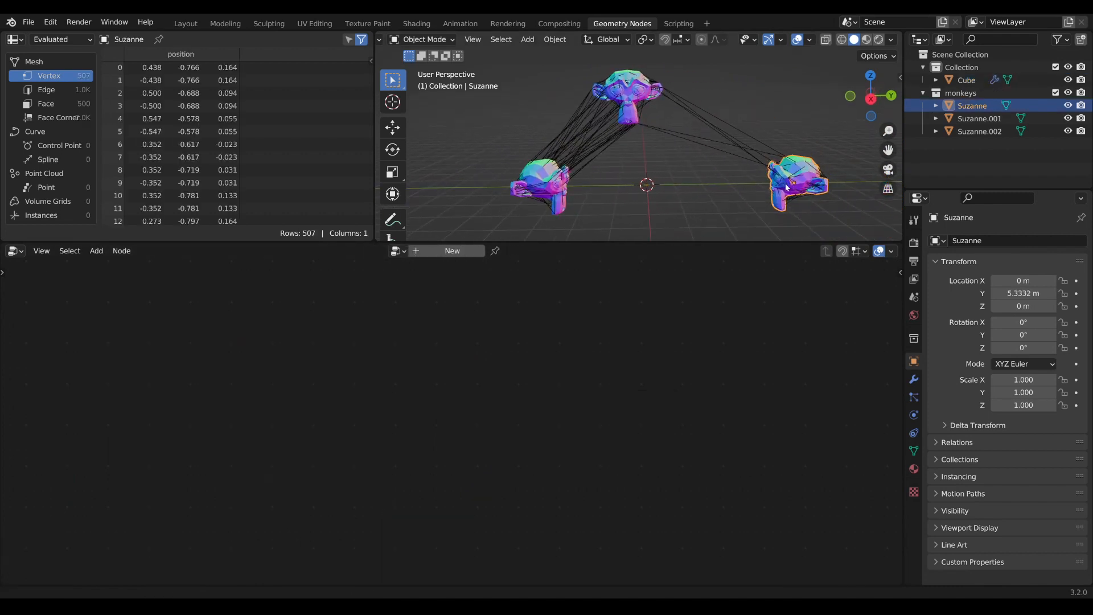
key(g)
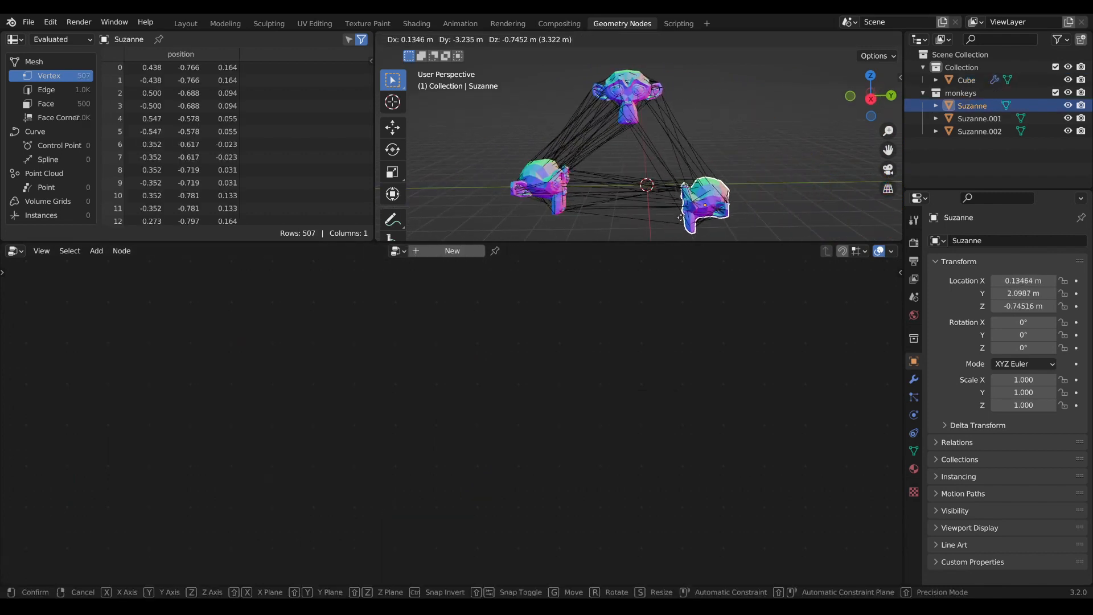
click(712, 200)
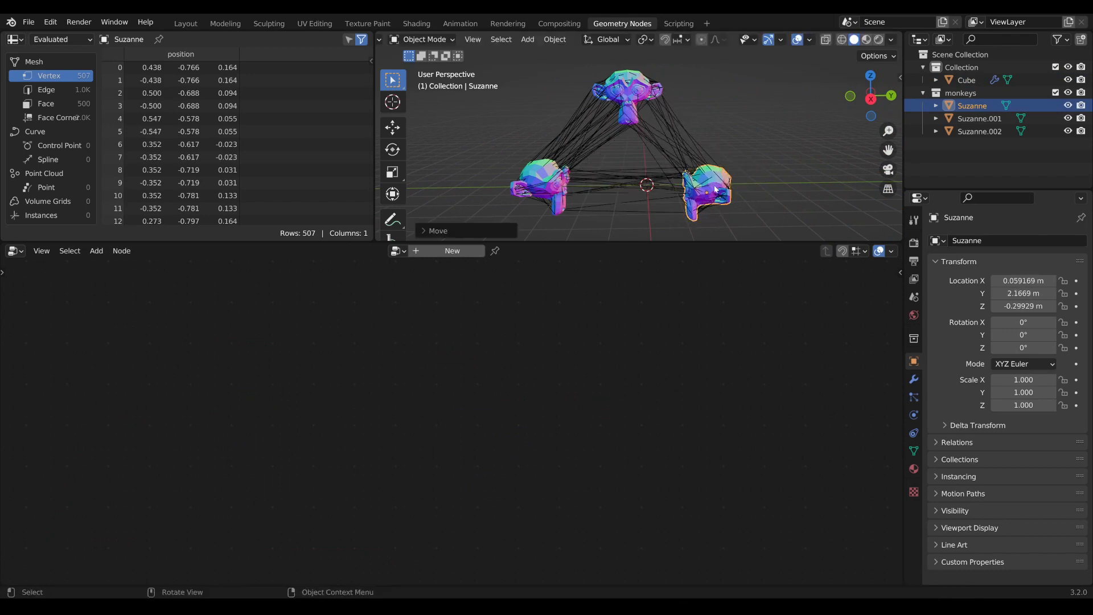
Reselect the cable object and move Collection Info with its Realize Instances node closer, level with Geometry Proximity
click(639, 105)
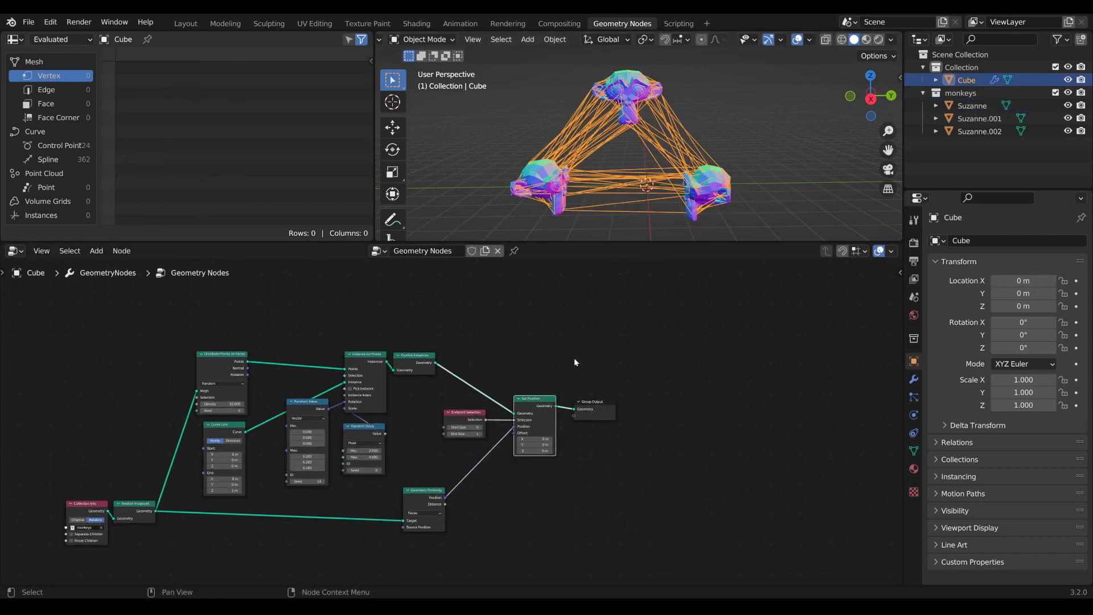
middle_drag(478, 508, 487, 466)
scroll(481, 459, down, 2)
drag(436, 455, 438, 453)
drag(208, 488, 165, 446)
key(g)
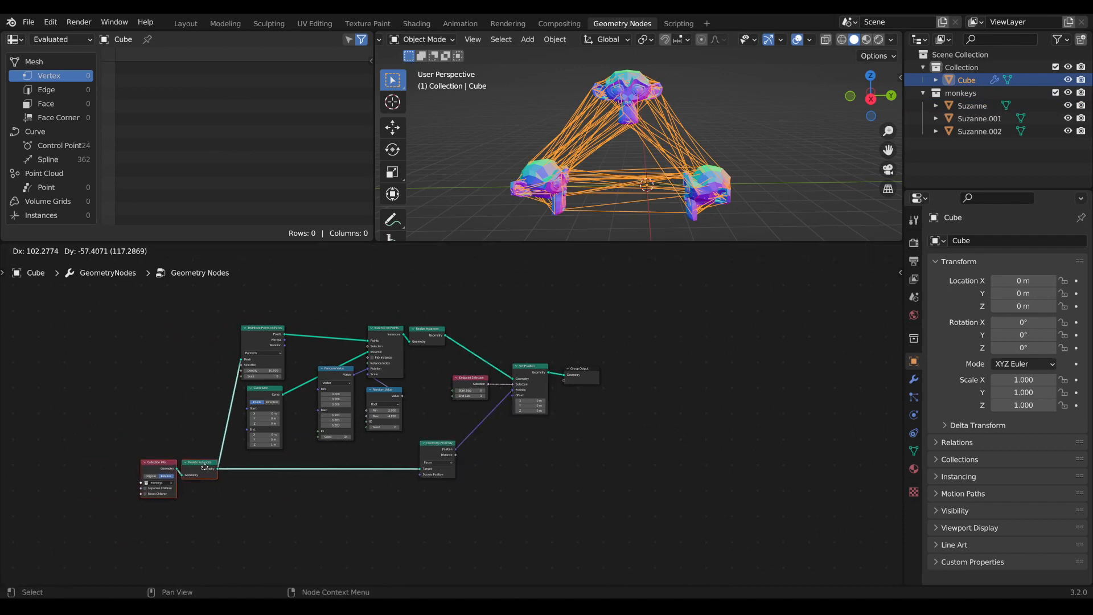
click(178, 452)
Move Group Output farther away from Set Position to leave room between them
middle_drag(572, 152, 690, 164)
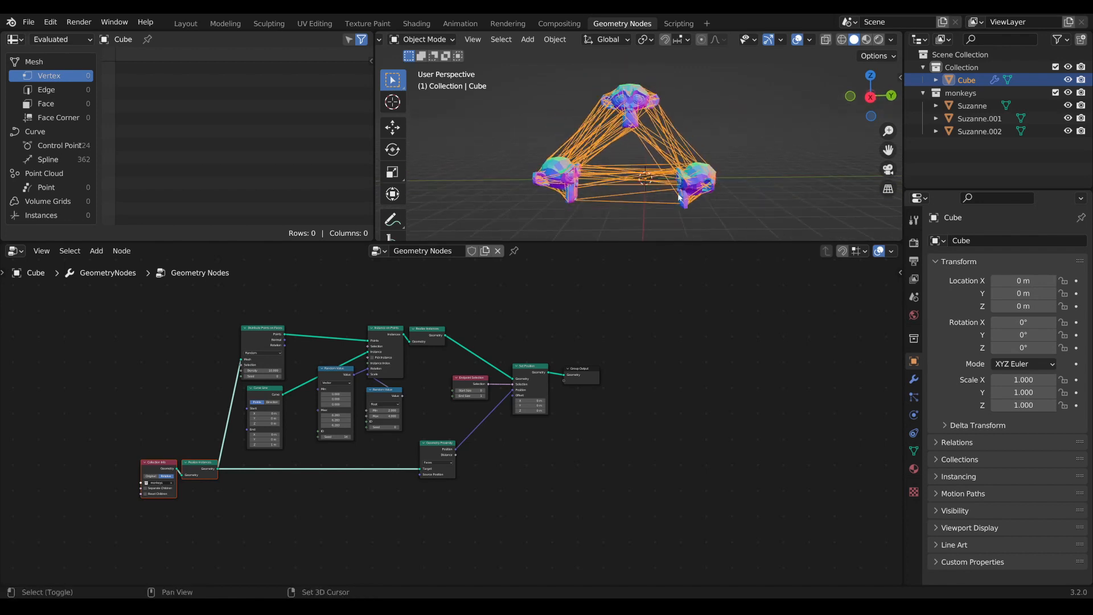
middle_drag(530, 443, 570, 444)
drag(632, 376, 662, 371)
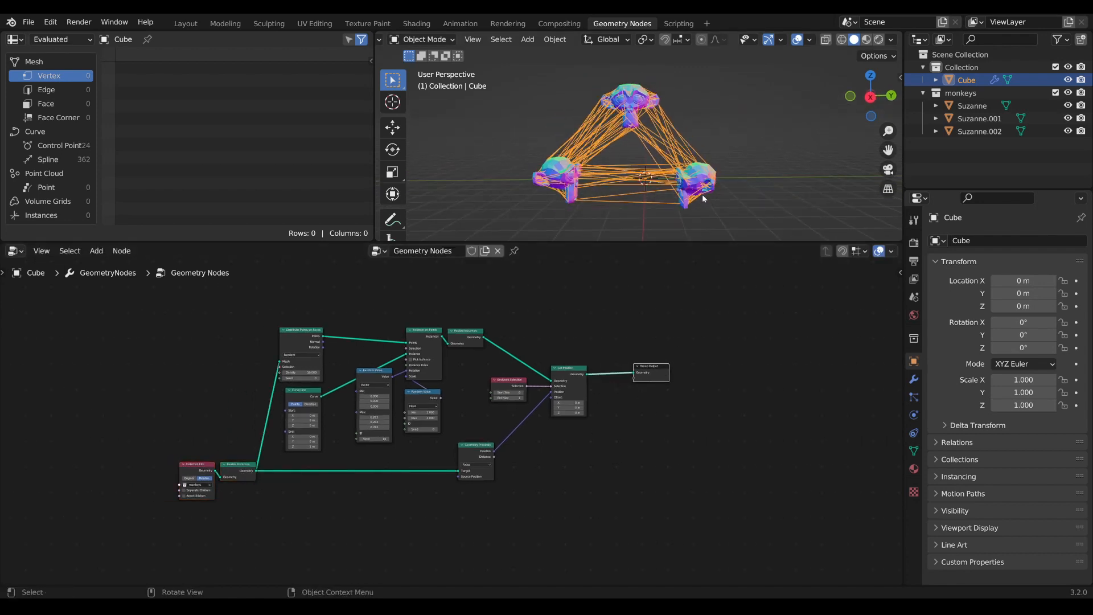
Move the Suzanne monkey head closer to the others, to about X 0.08 m, Y 1.38 m, Z -0.2 m
click(700, 180)
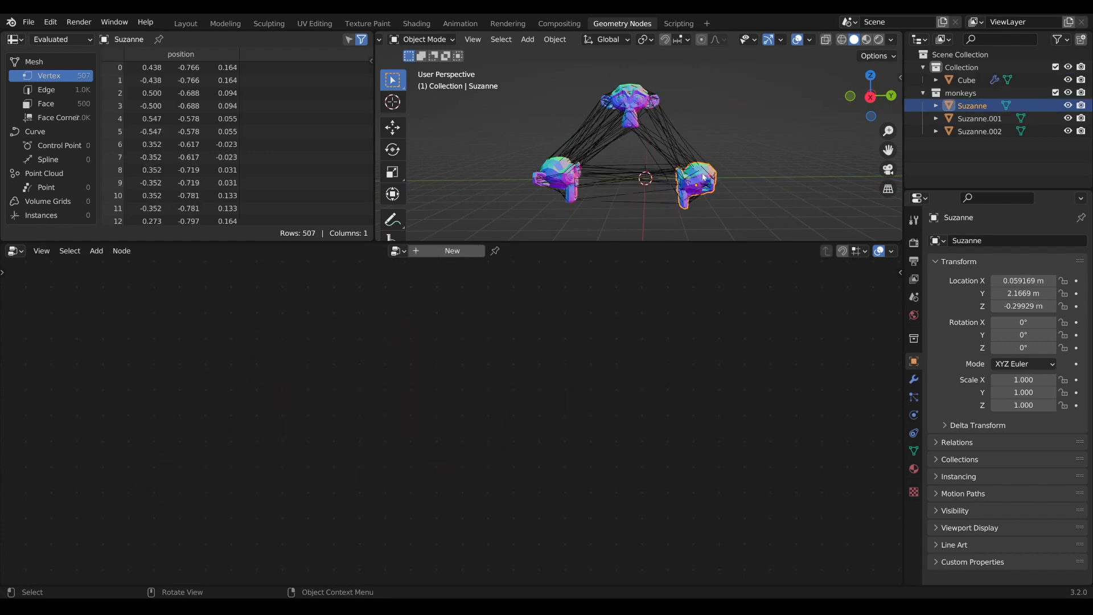
key(g)
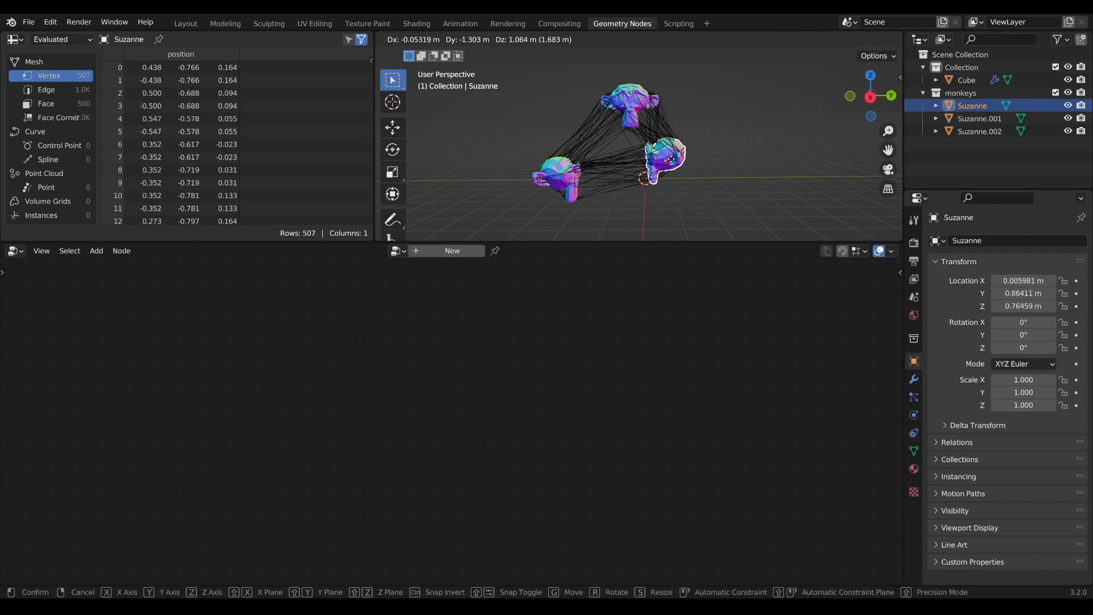
click(688, 182)
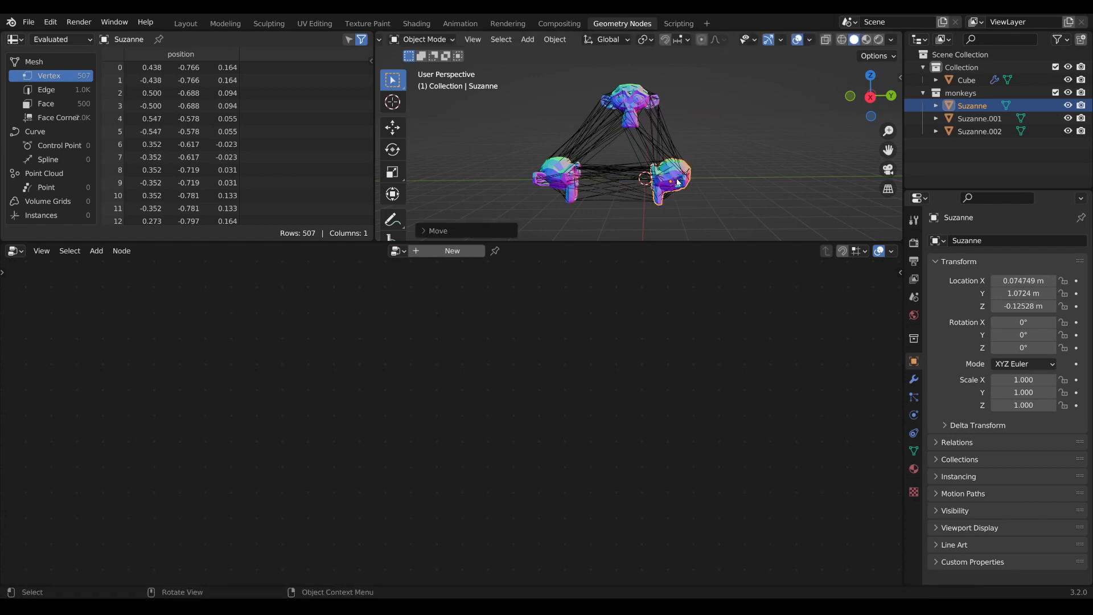
mouse_move(688, 182)
middle_down()
mouse_move(758, 186)
mouse_move(705, 178)
middle_up()
key(g)
click(688, 183)
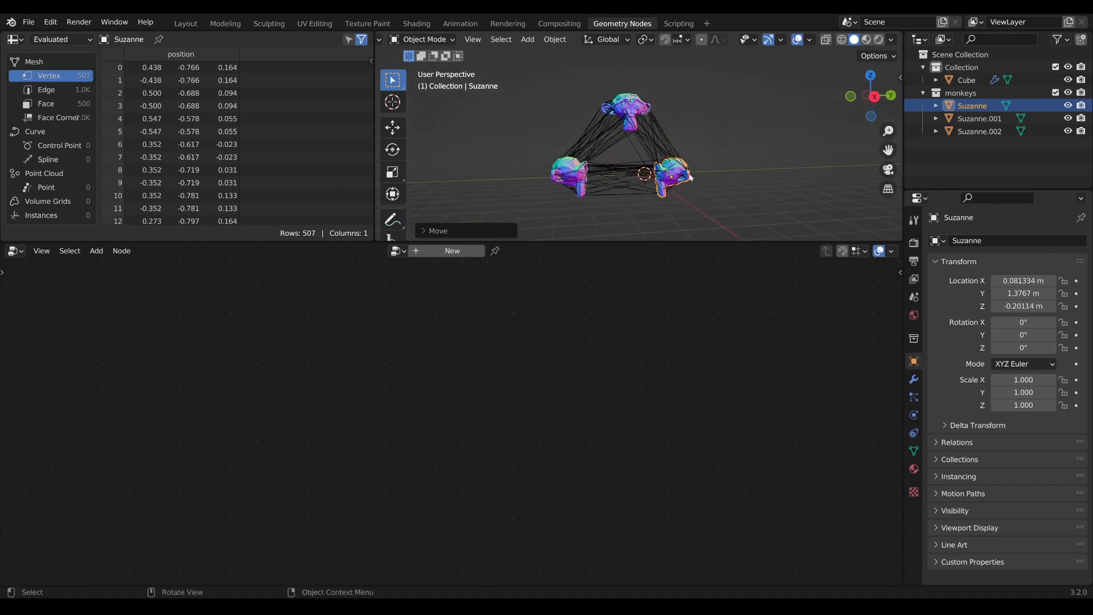
Move the Suzanne.001 monkey head slightly outward, to about X -0.13 m, Y -4.49 m, Z -0.09 m
click(571, 179)
key(g)
click(560, 181)
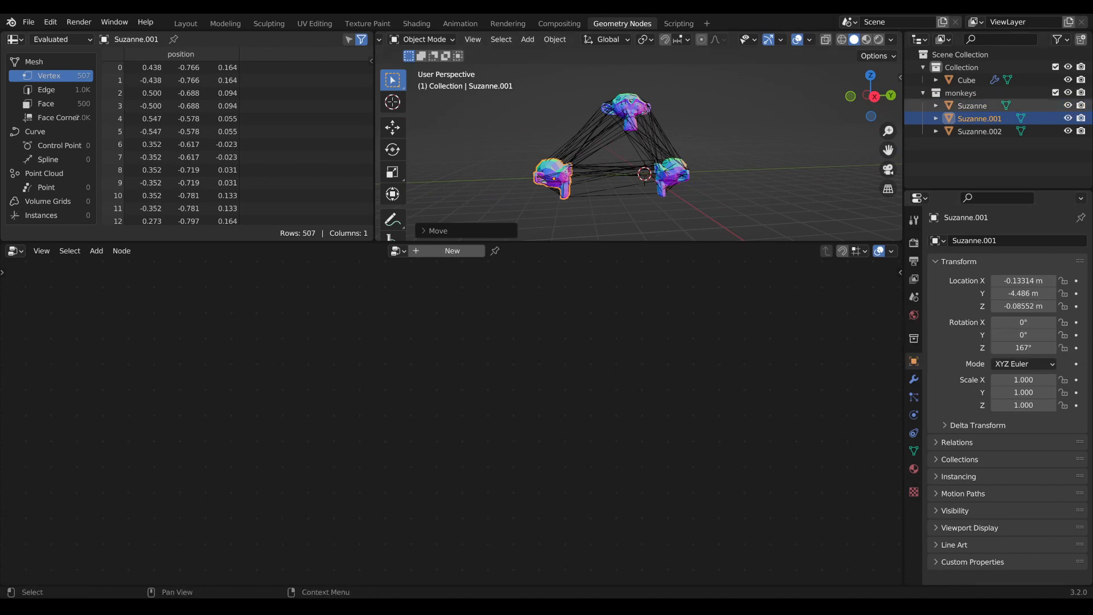
Reselect the Cube cable object and join all its nodes except Group Output into a frame
click(965, 79)
scroll(563, 519, down, 2)
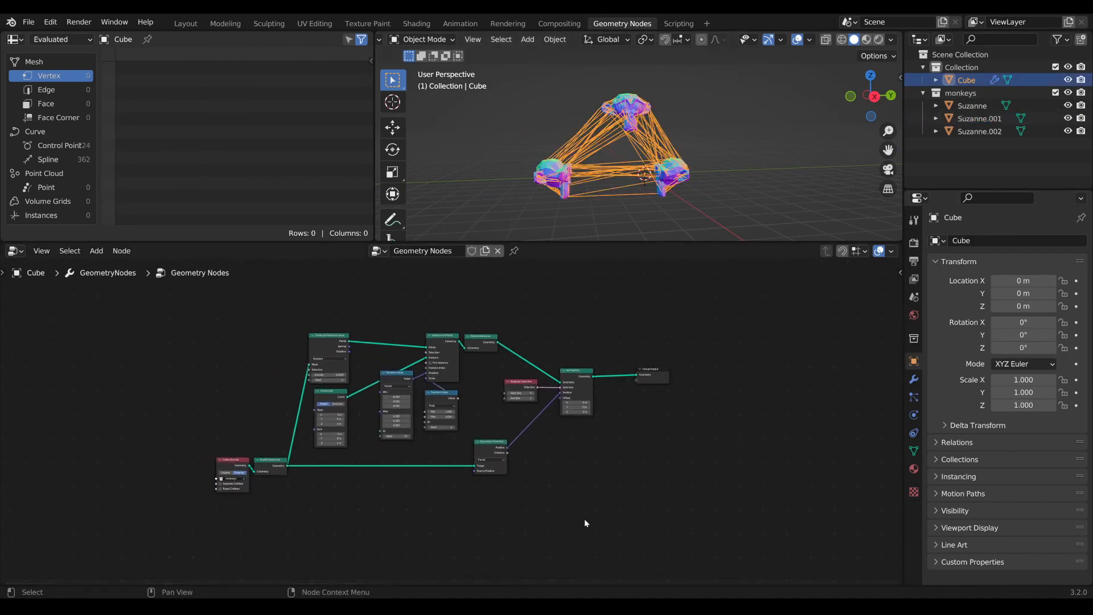
drag(584, 523, 174, 288)
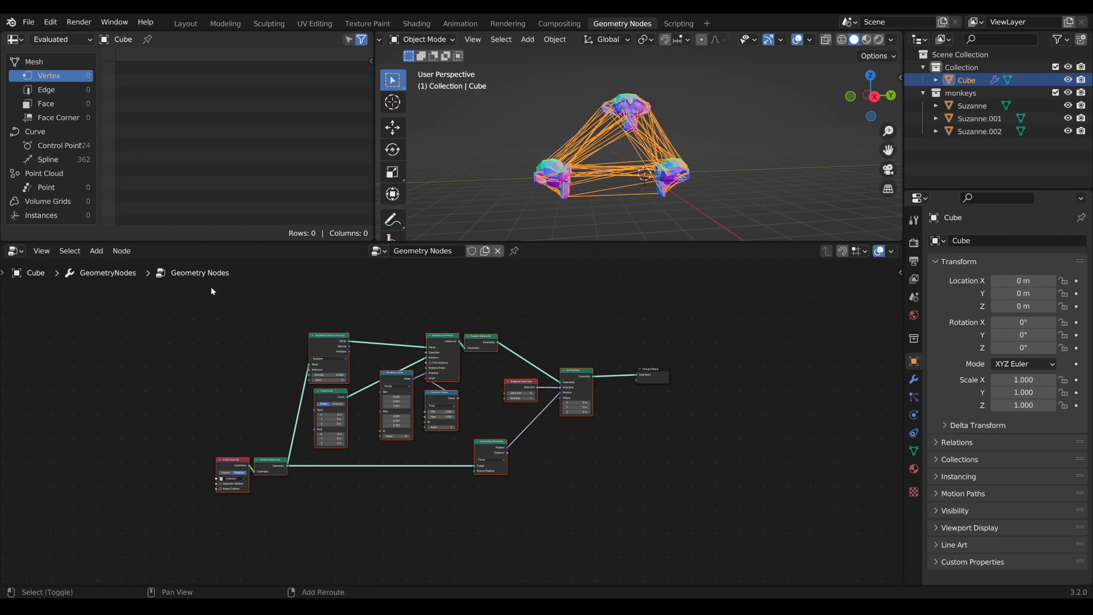
key(ctrl+j)
Turn off the frame's custom color and label it "proximity method"
key(n)
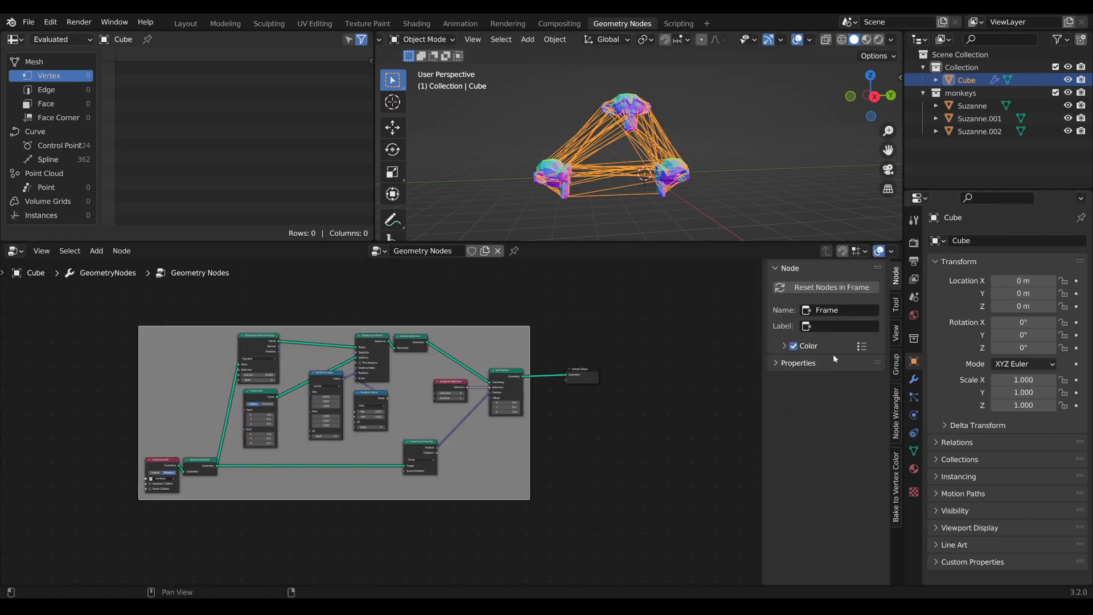
click(793, 345)
click(825, 327)
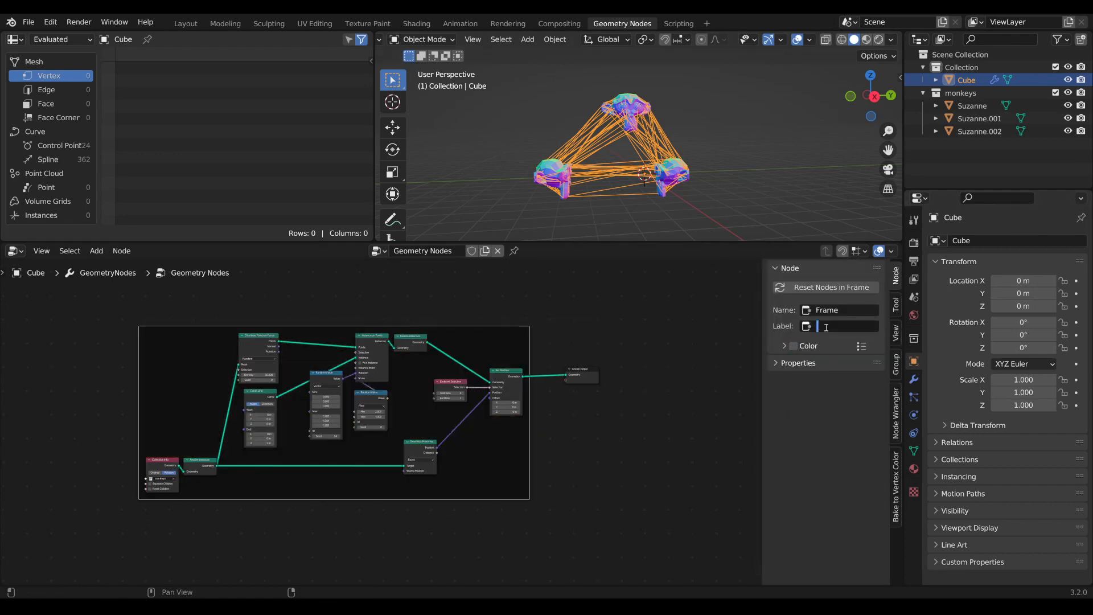
text(proximity method)
key(Return)
Move the proximity method frame away from Group Output and cut the link between Set Position and Group Output
scroll(480, 425, down, 1)
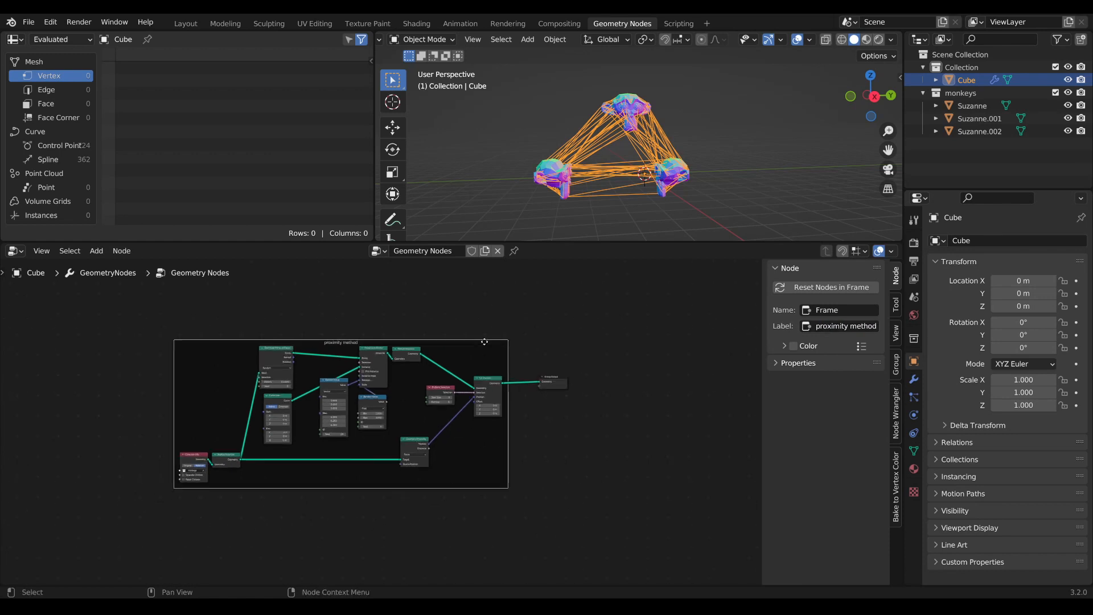
drag(484, 342, 458, 325)
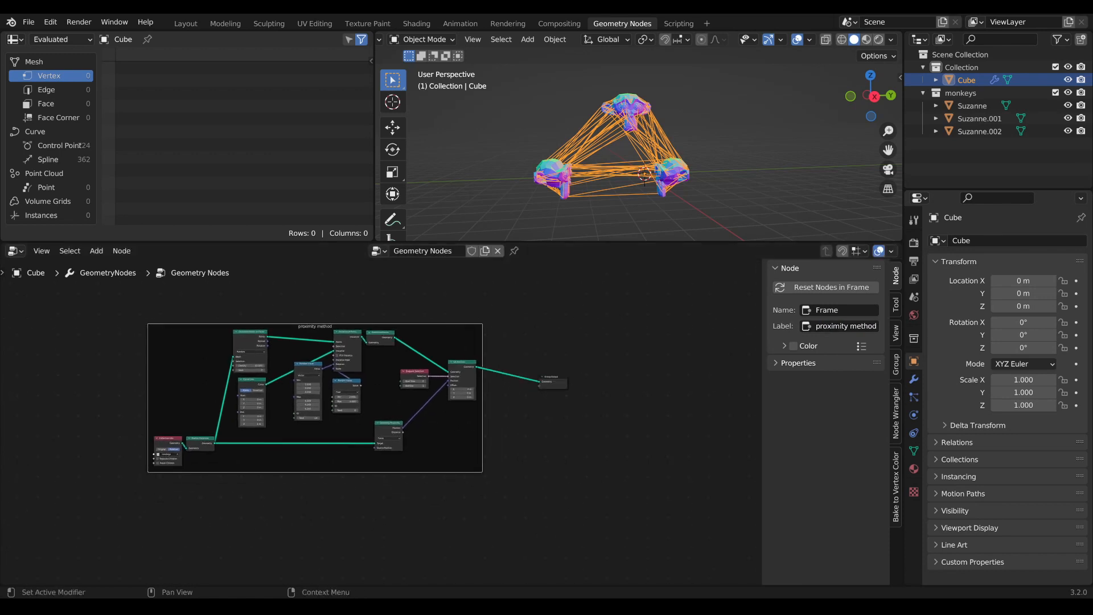
scroll(581, 356, down, 1)
middle_drag(547, 391, 573, 381)
scroll(576, 345, up, 3)
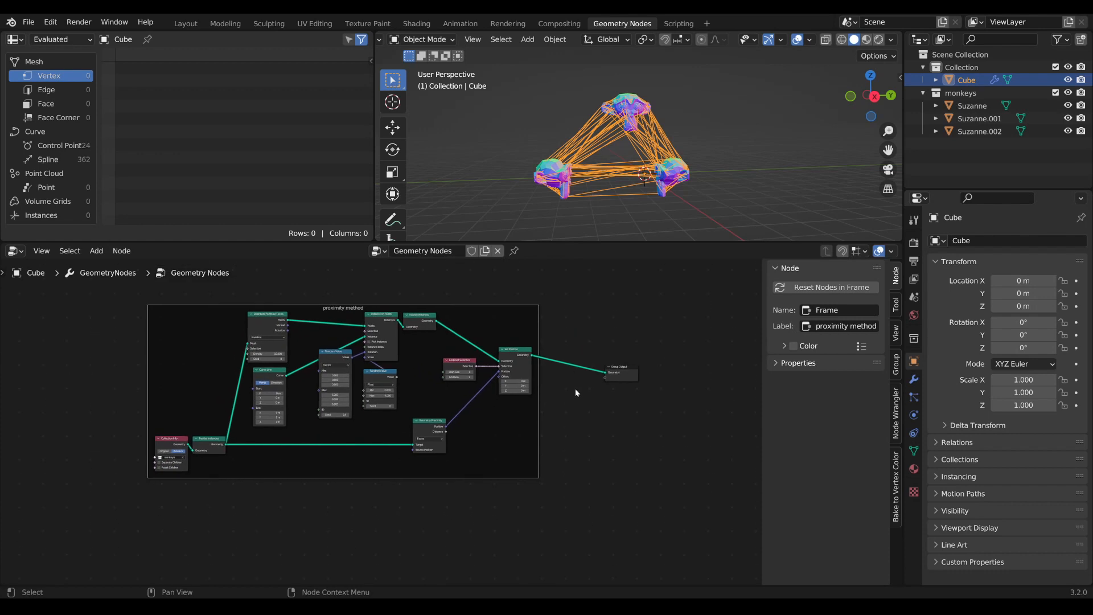
ctrl+right_drag(575, 388, 559, 253)
drag(515, 308, 457, 283)
Move Group Output into the empty area below the proximity method frame
middle_drag(501, 269, 534, 269)
drag(646, 371, 642, 524)
middle_drag(642, 524, 649, 480)
scroll(649, 481, down, 2)
middle_drag(532, 496, 535, 473)
scroll(536, 477, up, 1)
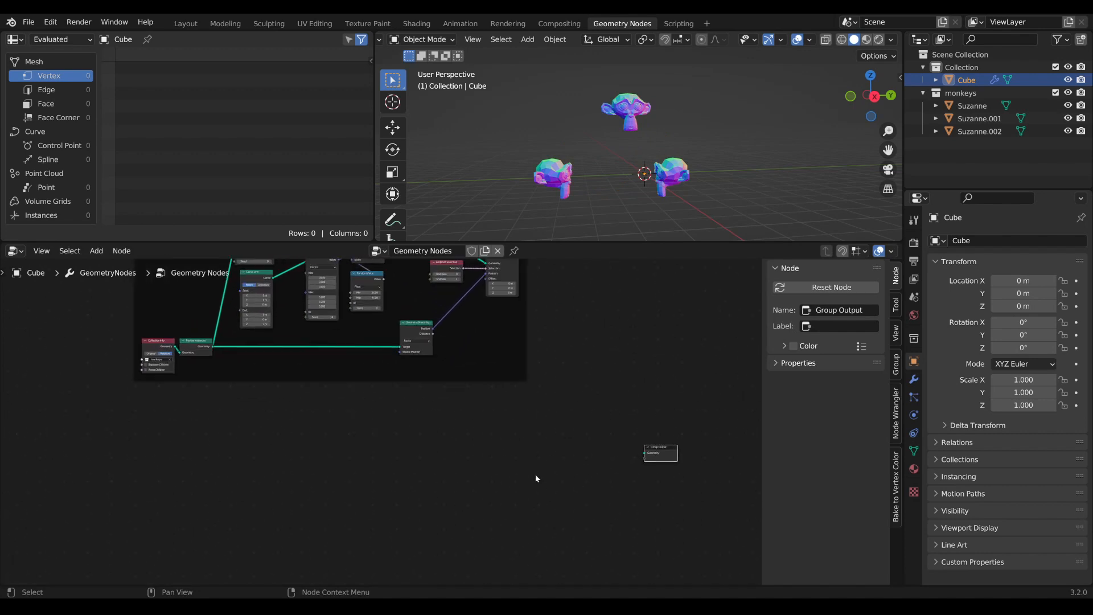
middle_drag(554, 327, 562, 361)
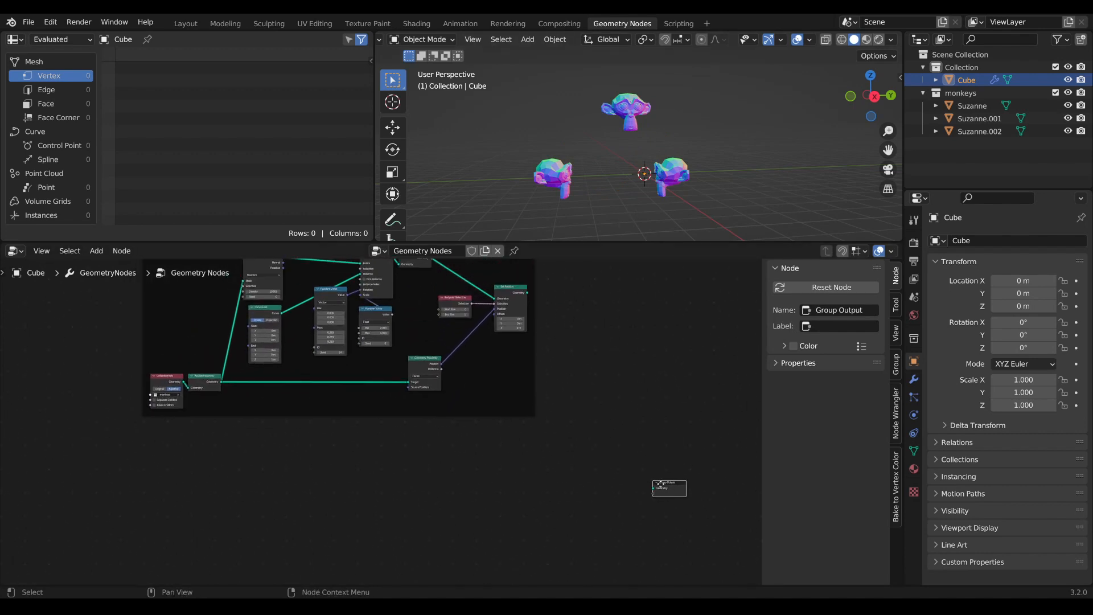
drag(660, 485, 618, 505)
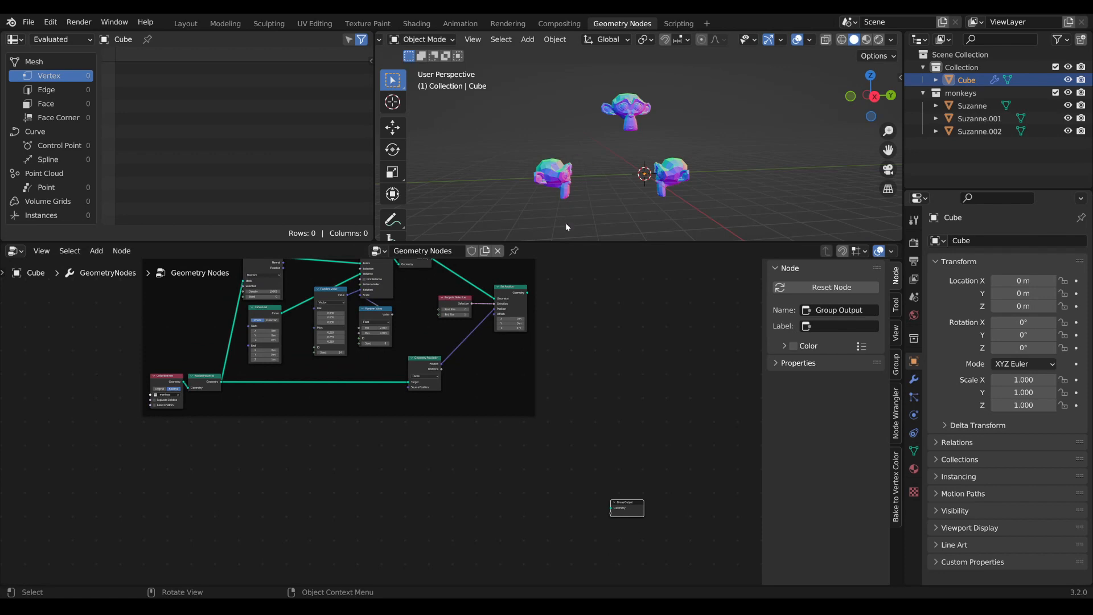
middle_drag(532, 398, 646, 383)
middle_drag(622, 449, 486, 443)
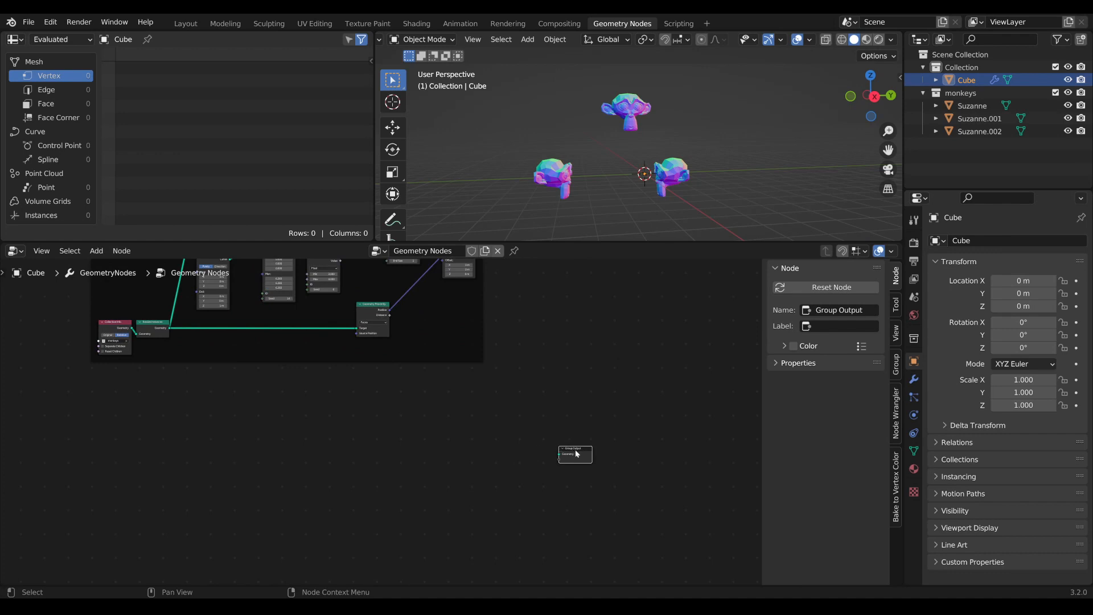
drag(577, 453, 535, 479)
scroll(517, 494, up, 2)
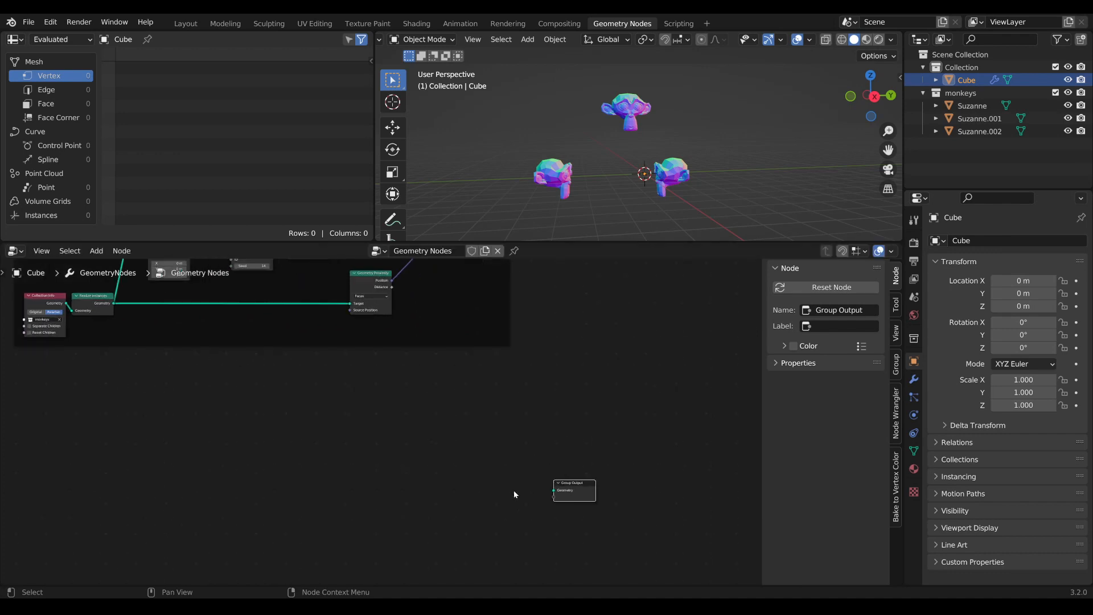
scroll(514, 494, up, 1)
drag(603, 504, 596, 477)
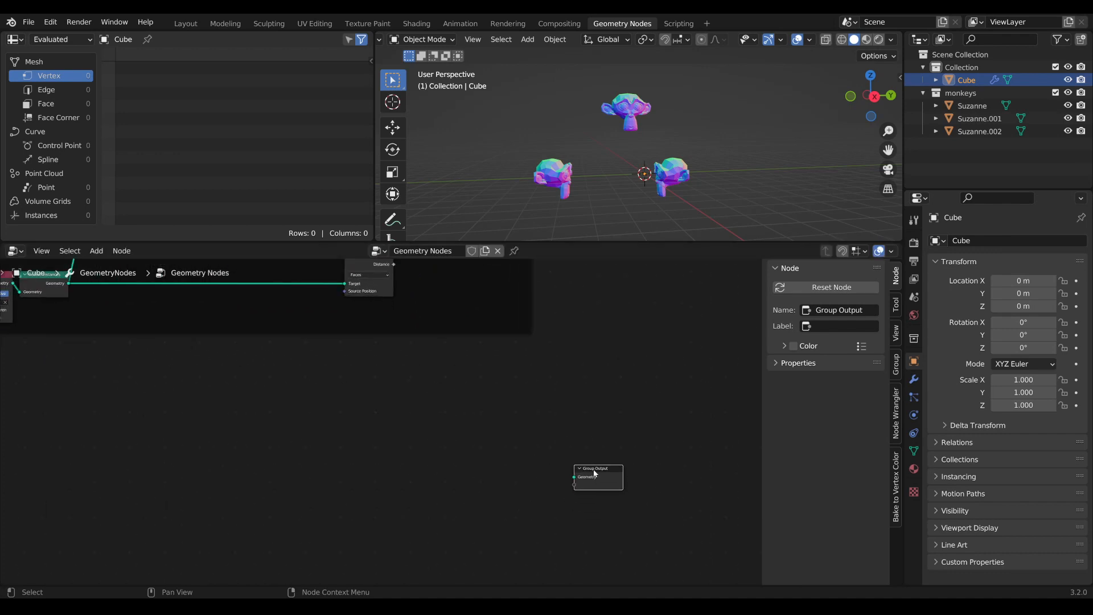
Add a Collection Info node below the frame, set it to the monkeys collection with Relative transform, and place it before Group Output
scroll(537, 483, down, 1)
middle_drag(493, 485, 522, 501)
scroll(466, 497, down, 1)
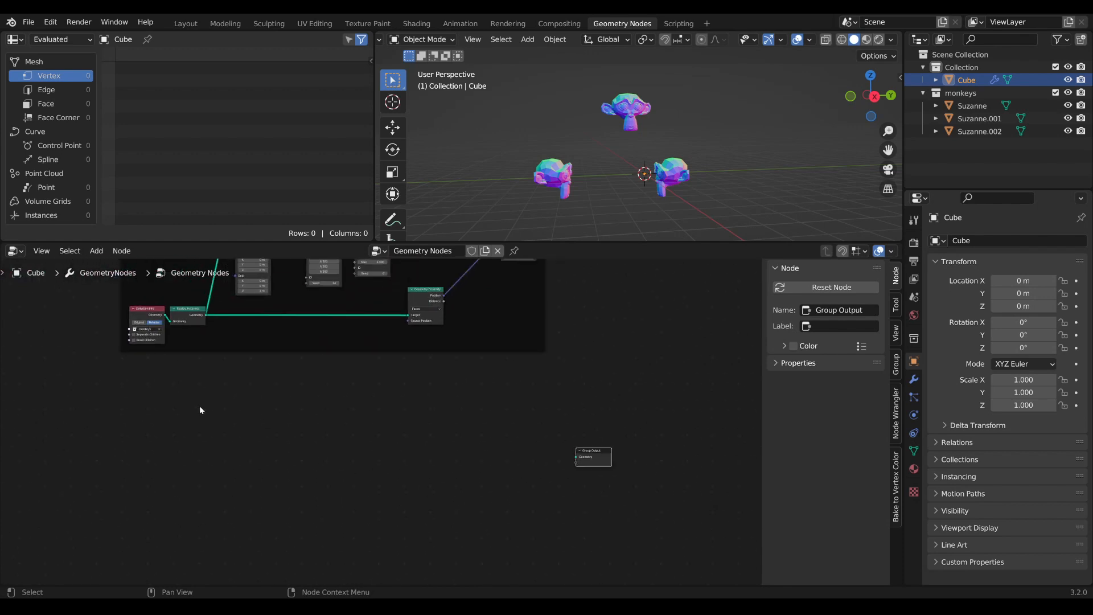
key(Tab)
text(co)
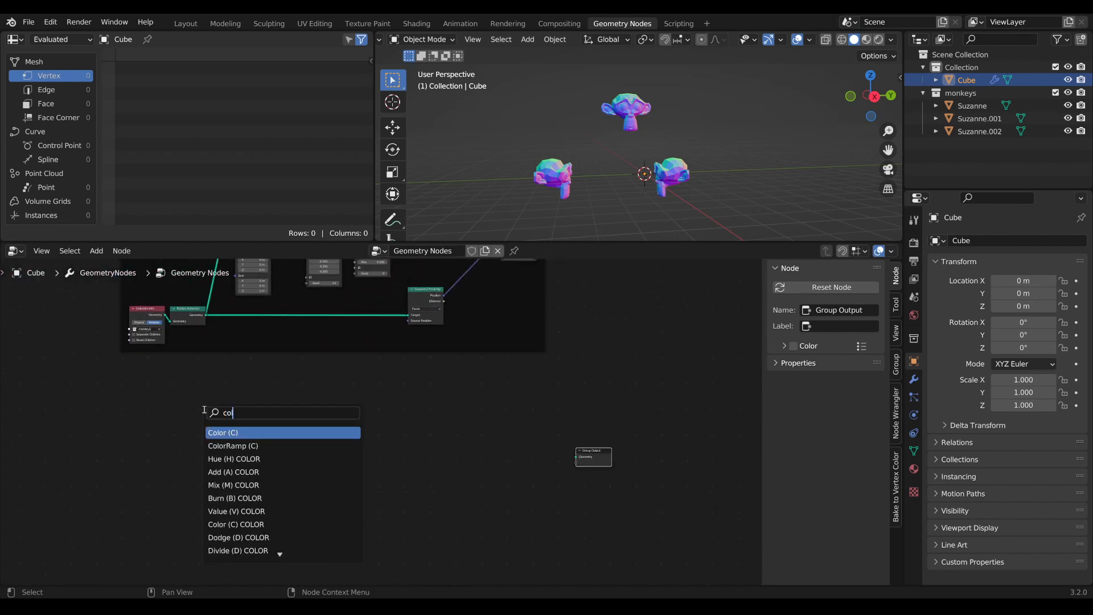
text(ll)
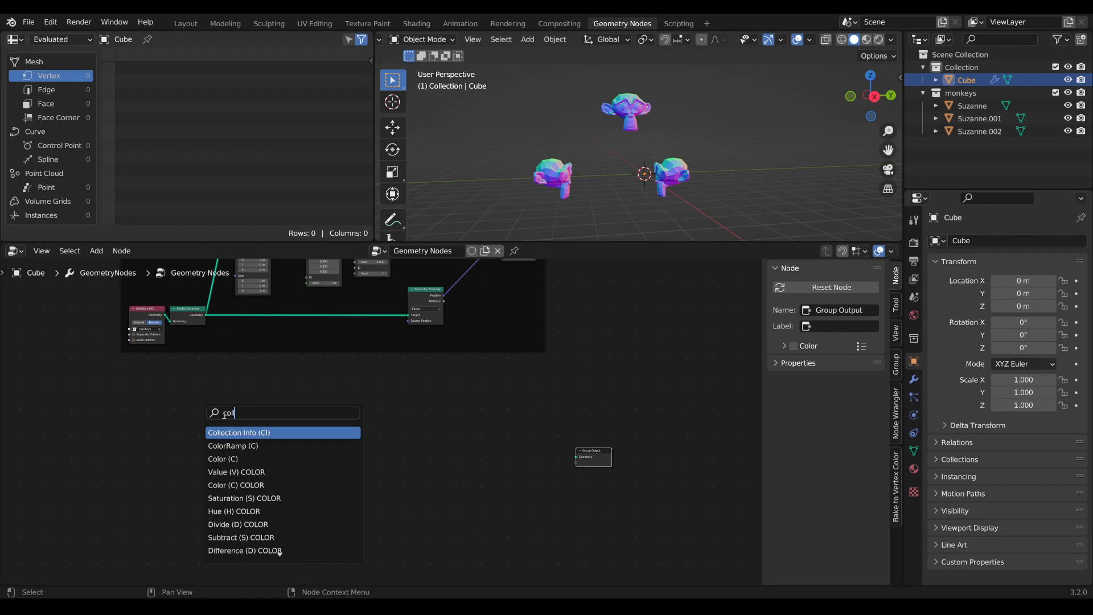
key(Return)
click(279, 458)
click(276, 451)
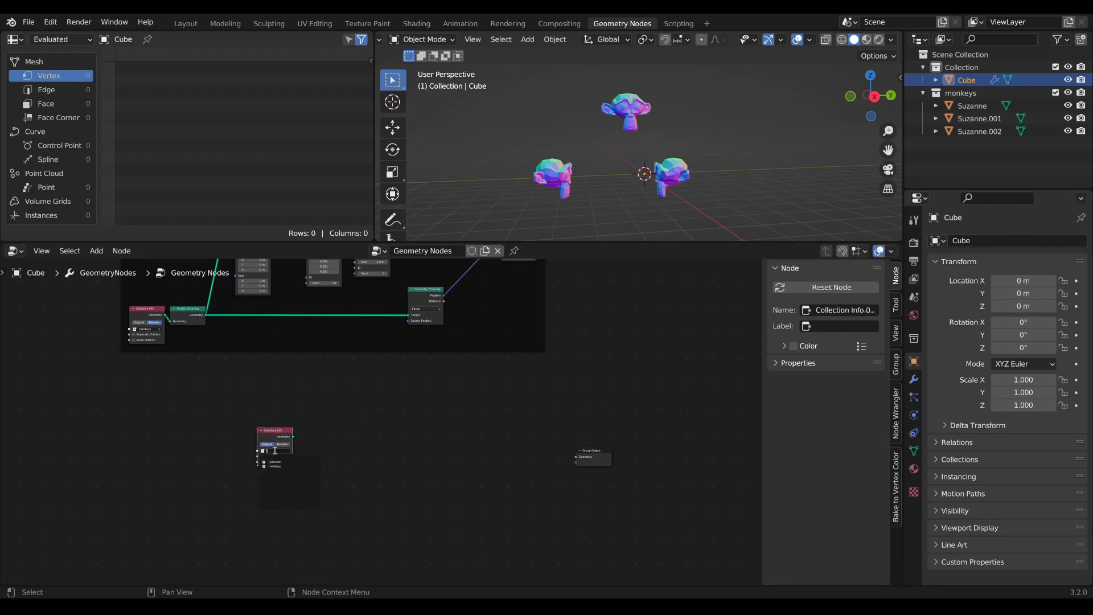
click(287, 460)
click(283, 445)
drag(280, 432, 333, 458)
Add a Realize Instances node beside the new Collection Info and connect the collection's geometry to it
key(Tab)
text(real)
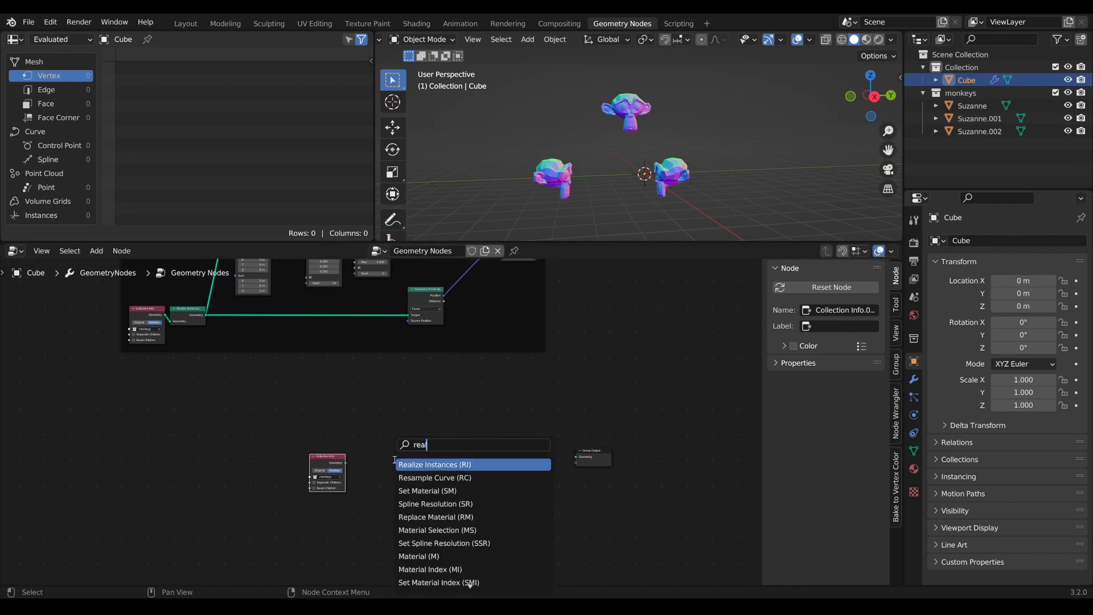
key(Return)
click(370, 463)
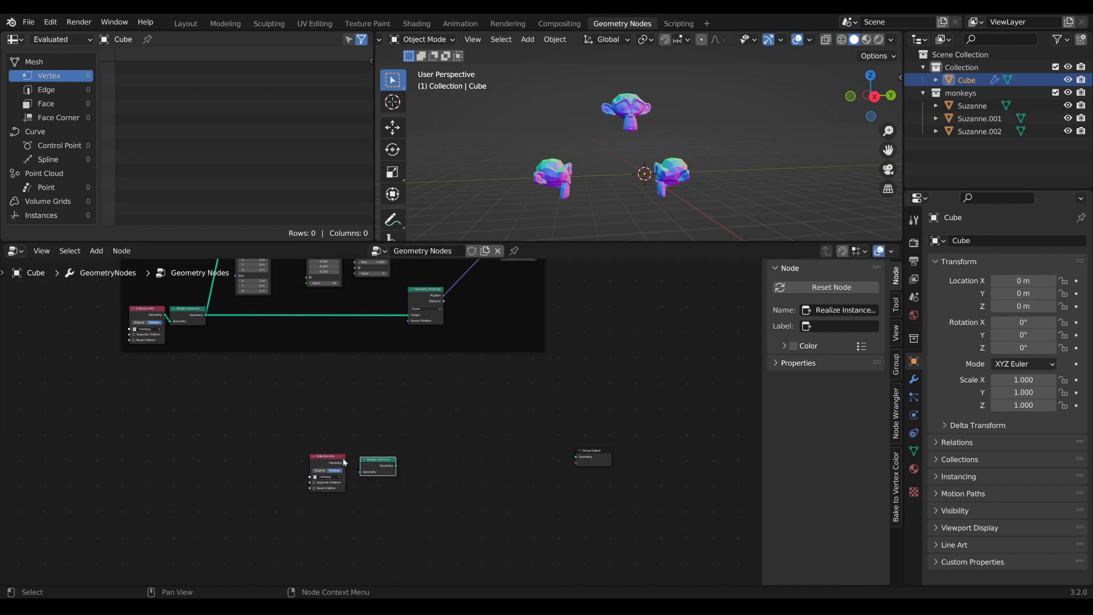
drag(346, 463, 360, 472)
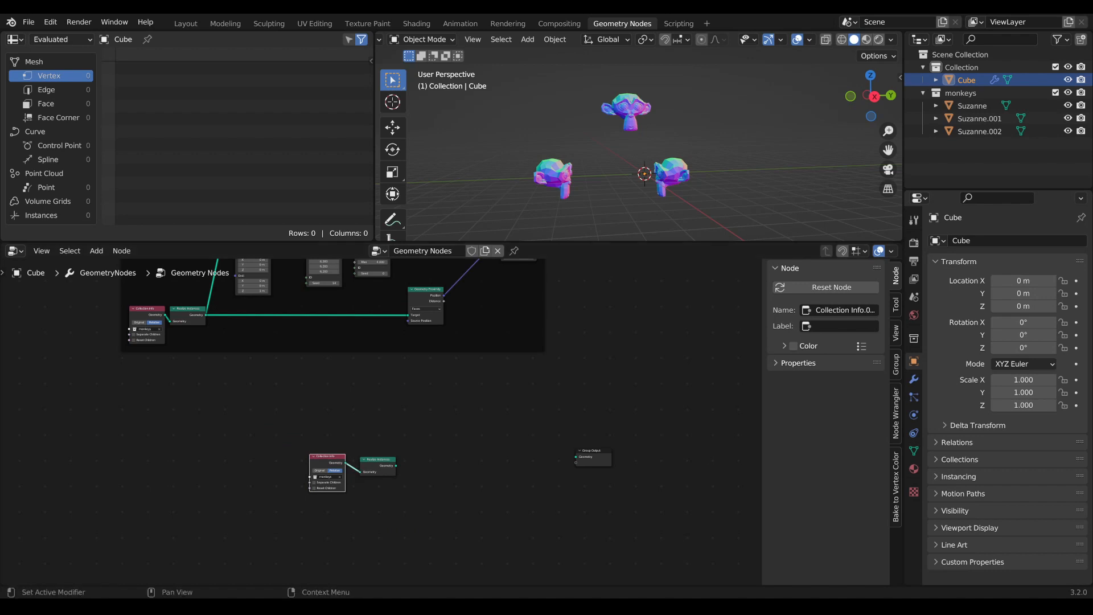
scroll(380, 424, up, 3)
drag(378, 470, 368, 467)
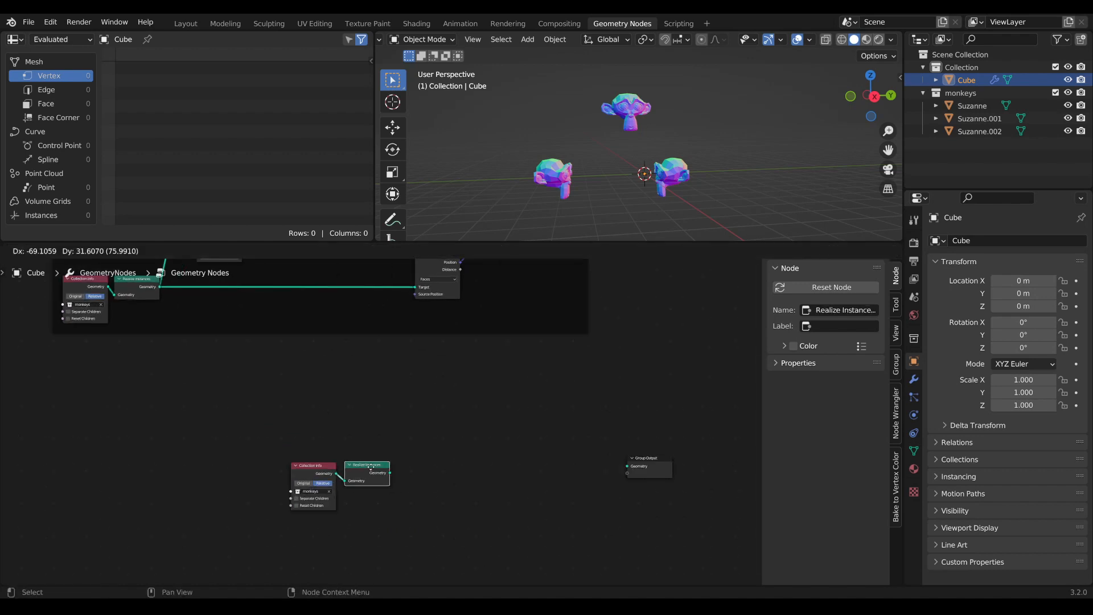
Add a Distribute Points on Faces node and connect the realized geometry to its Mesh input
middle_drag(432, 511, 351, 505)
key(Tab)
text(dis)
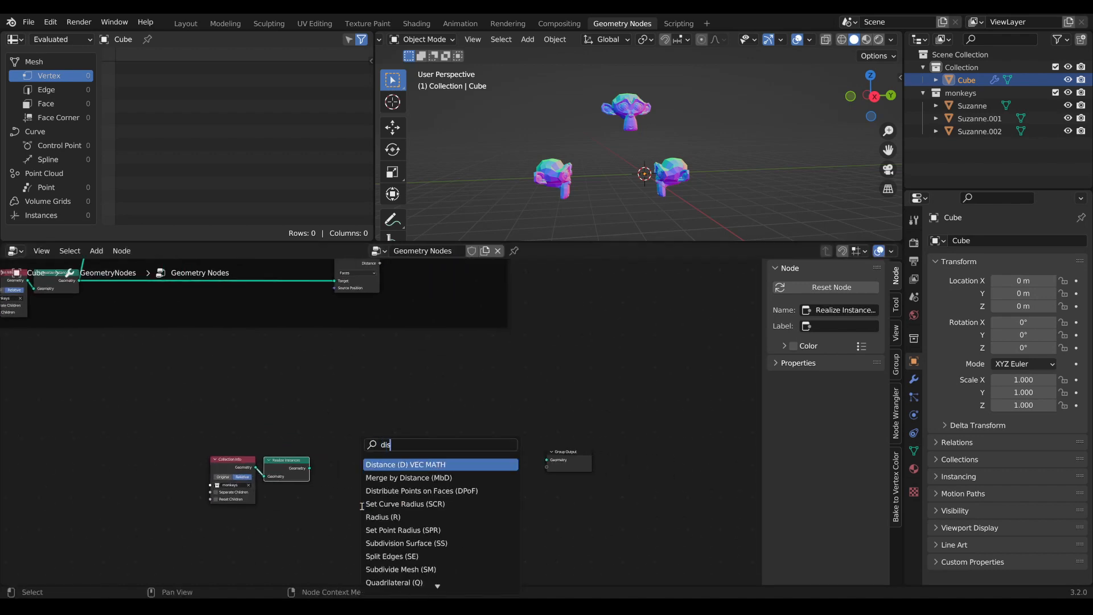
click(429, 491)
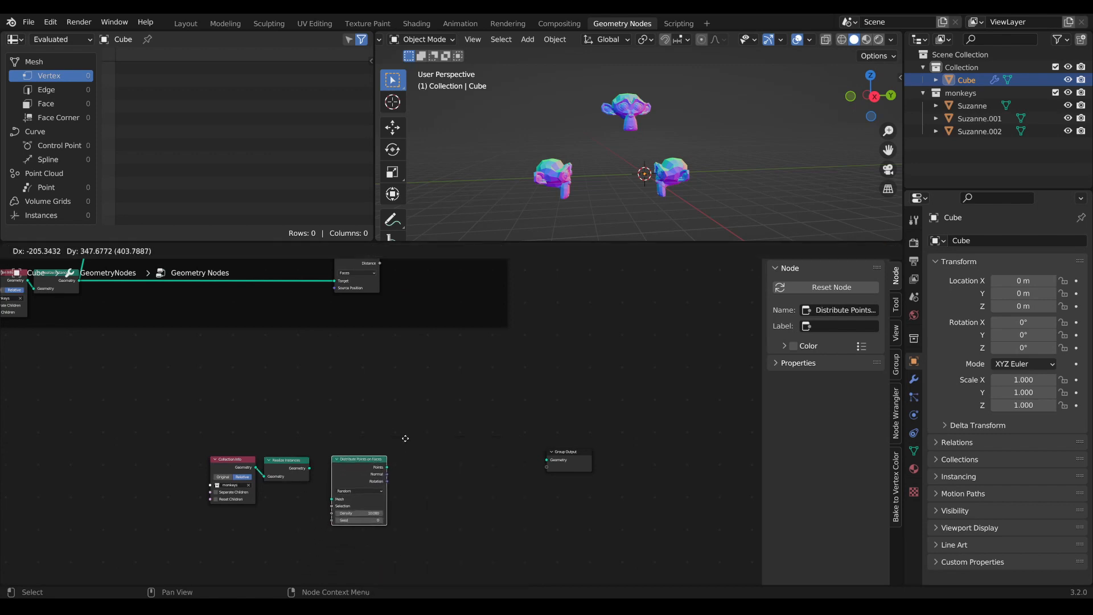
click(362, 488)
drag(309, 468, 336, 497)
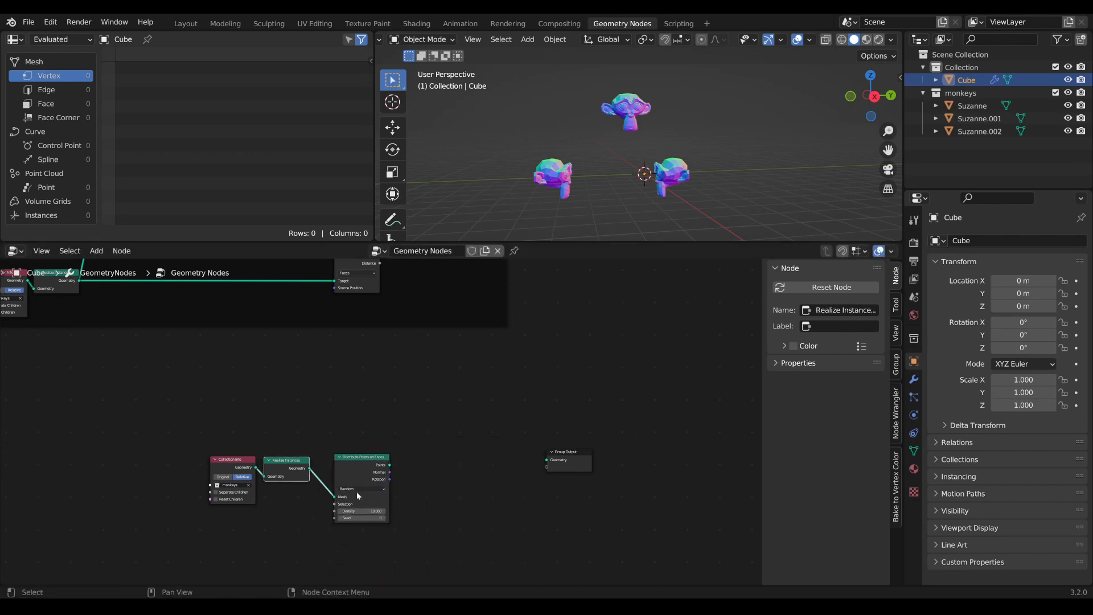
Connect the distributed Points to Group Output and inspect the points on the monkey heads
drag(373, 464, 547, 459)
scroll(697, 143, up, 3)
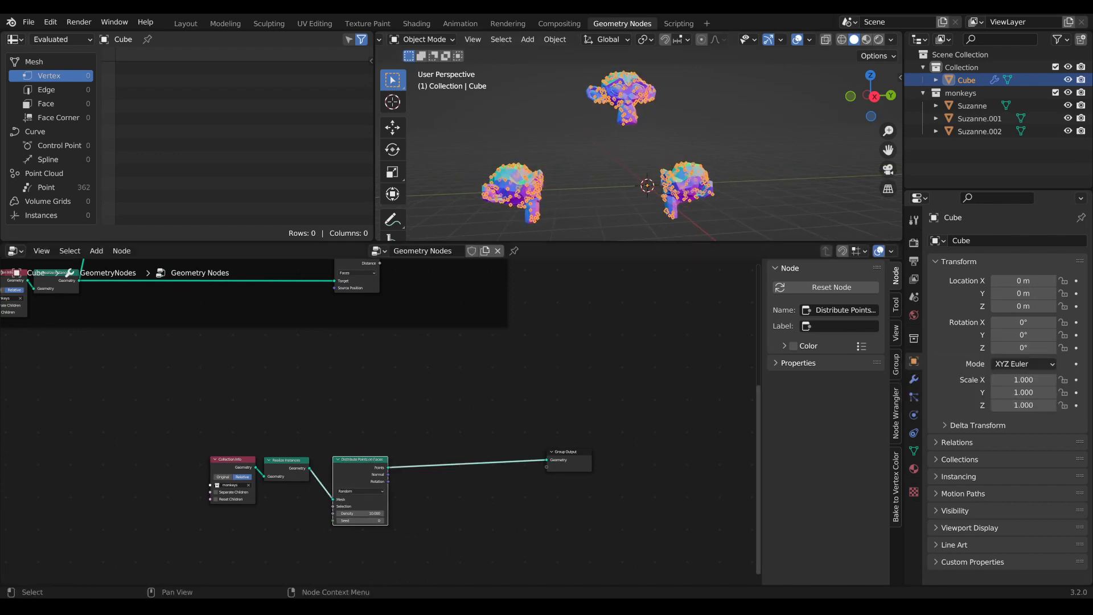
scroll(379, 421, down, 1)
scroll(402, 449, up, 2)
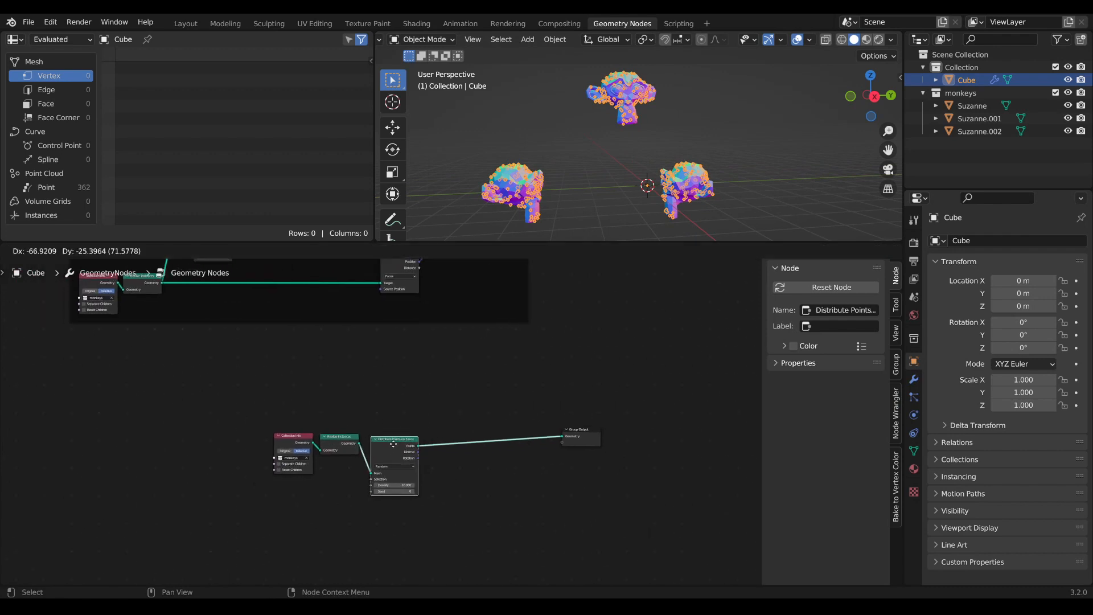
Move the three new nodes lower and shift Group Output farther away to make room between them
drag(424, 523, 268, 492)
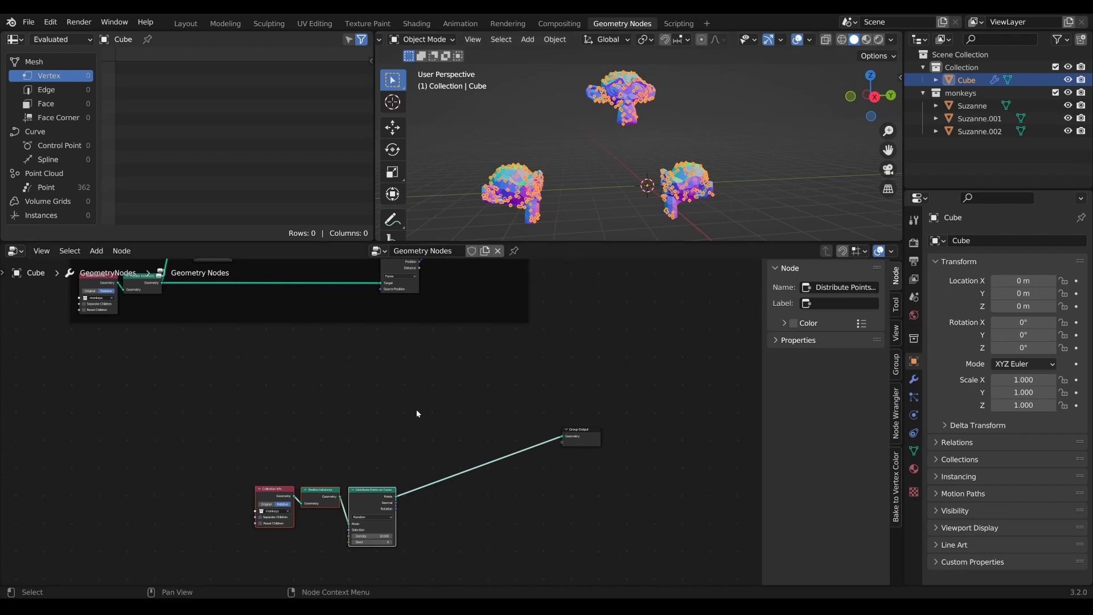
drag(378, 488, 376, 489)
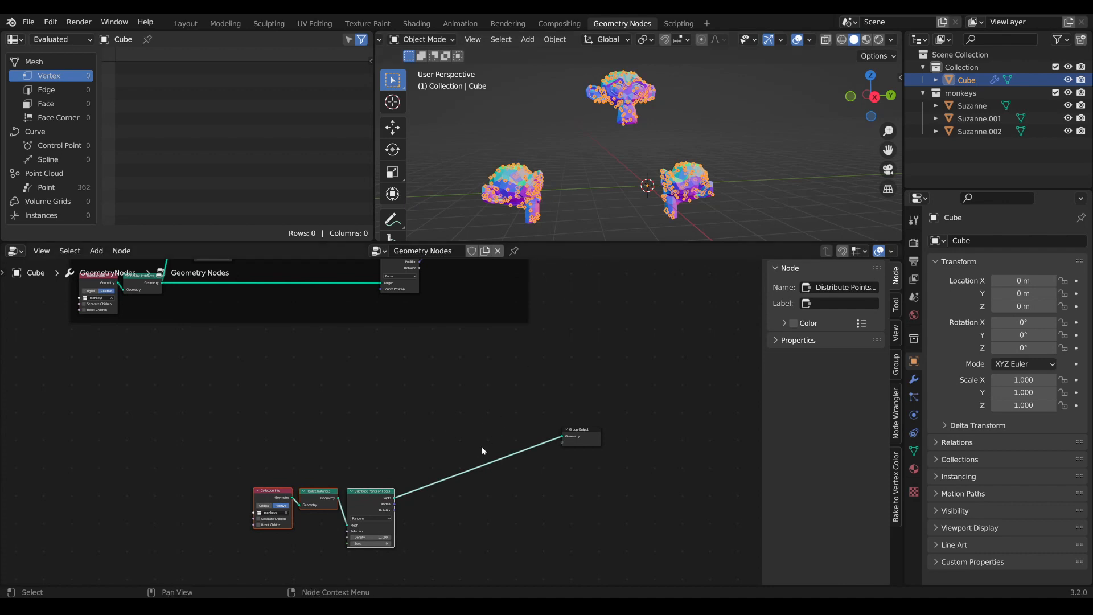
drag(590, 430, 618, 438)
middle_drag(496, 477, 468, 453)
scroll(455, 378, up, 3)
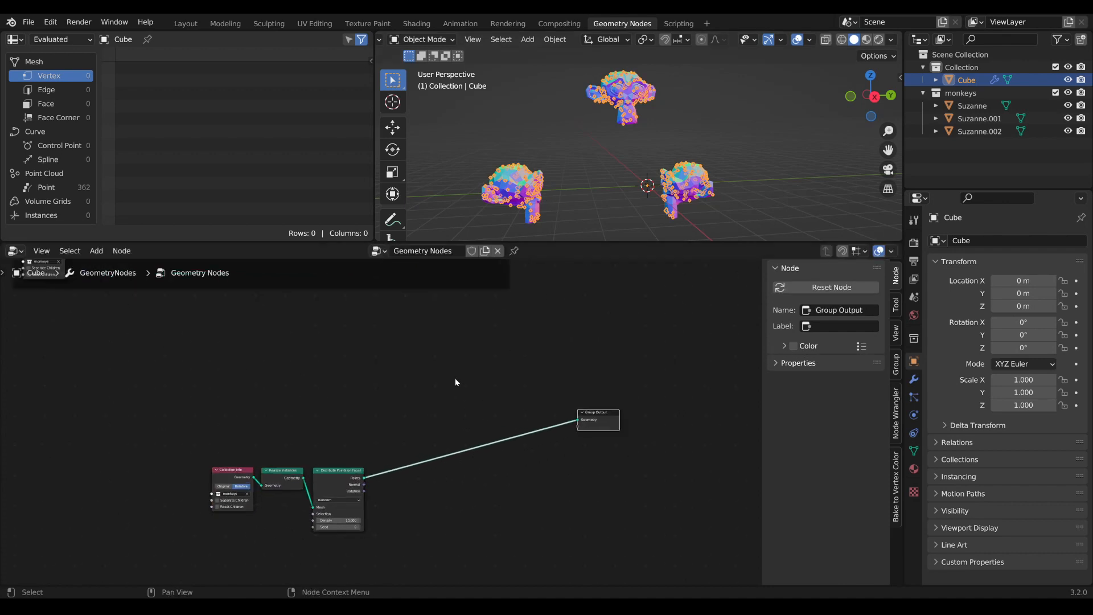
middle_drag(454, 366, 489, 408)
key(shift+a)
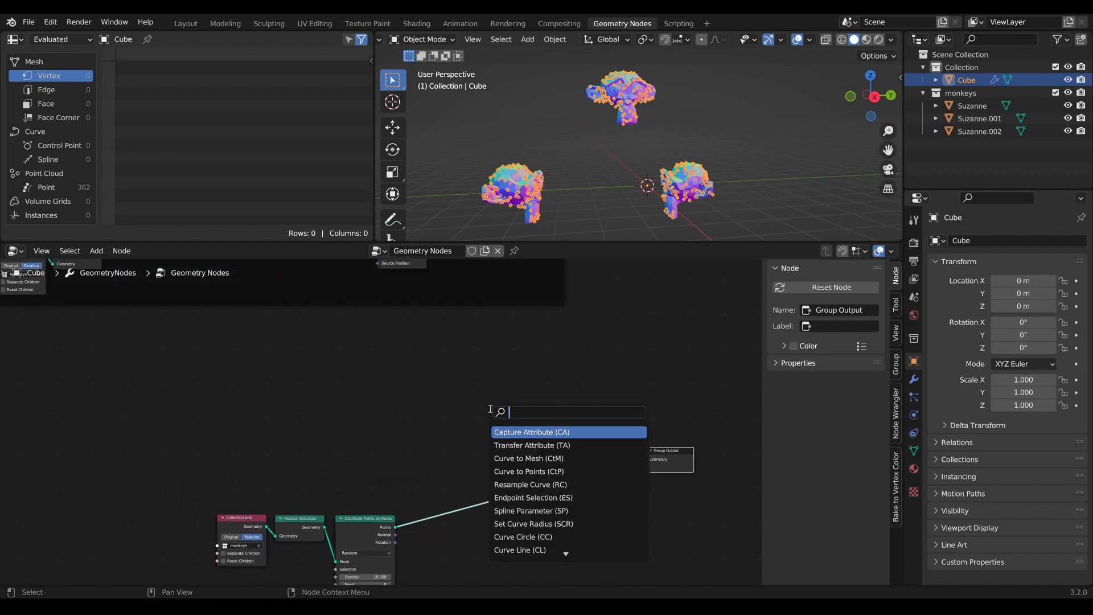
key(Escape)
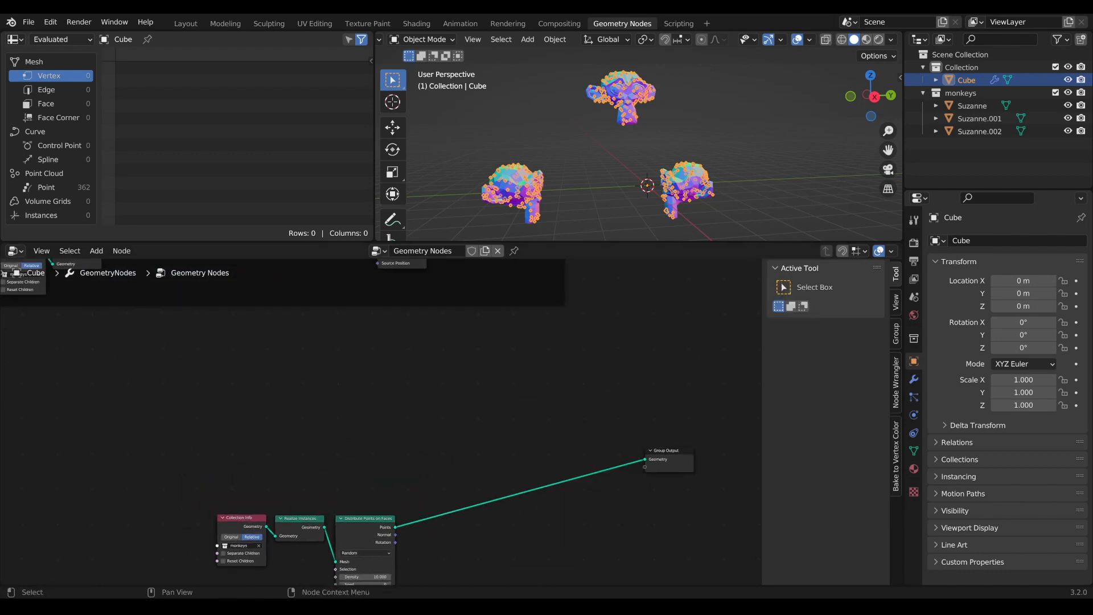
Add a Mesh Line node above the point distribution nodes and set its Count to 43
middle_drag(490, 409, 498, 429)
middle_drag(415, 441, 418, 422)
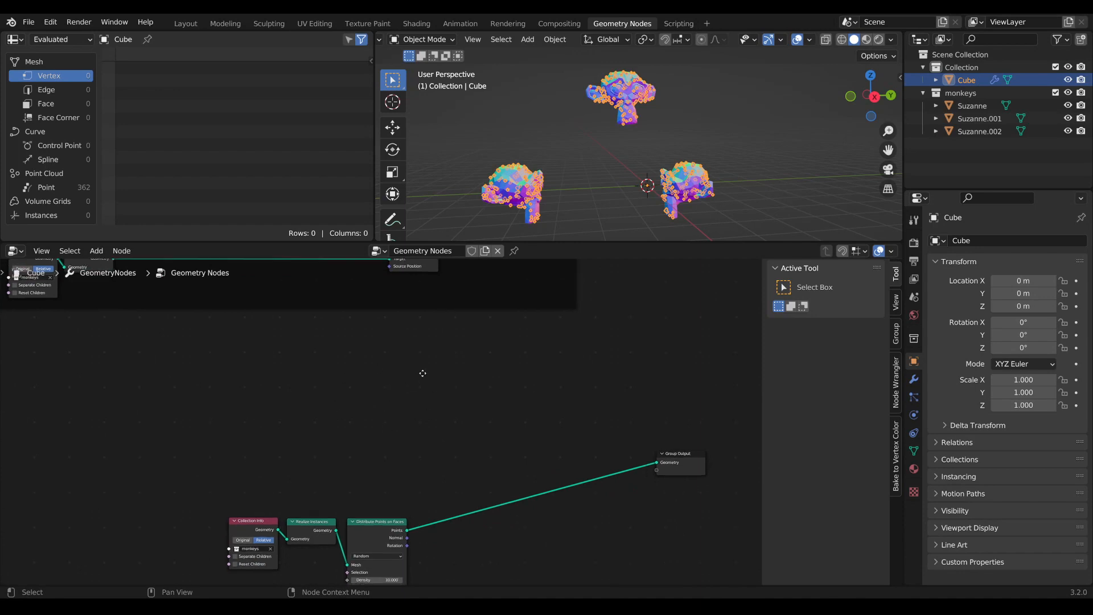
middle_drag(421, 373, 416, 402)
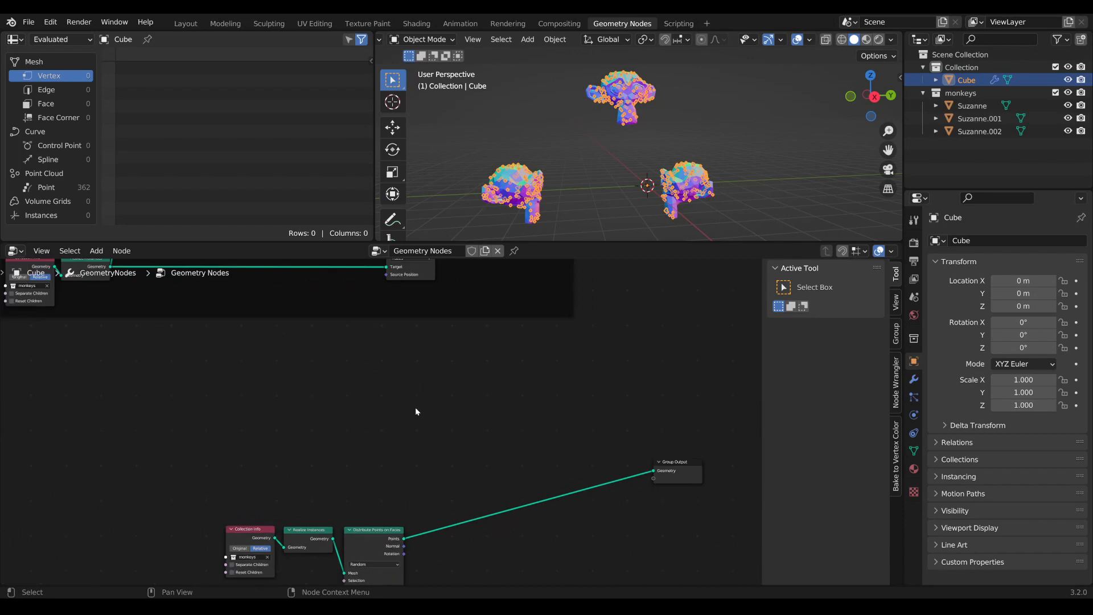
key(Tab)
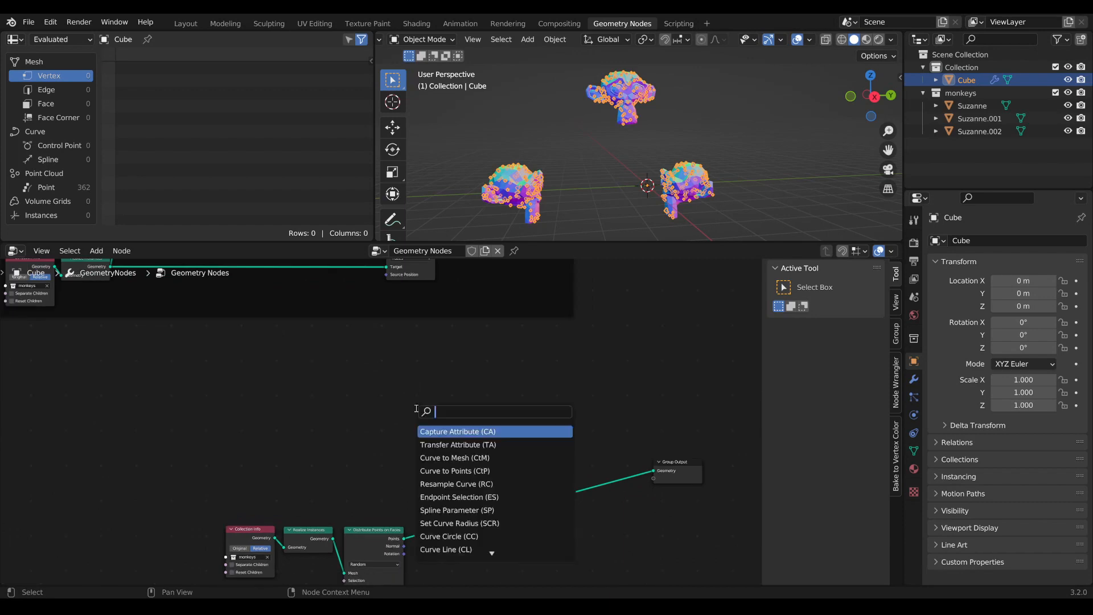
text(mesh lin)
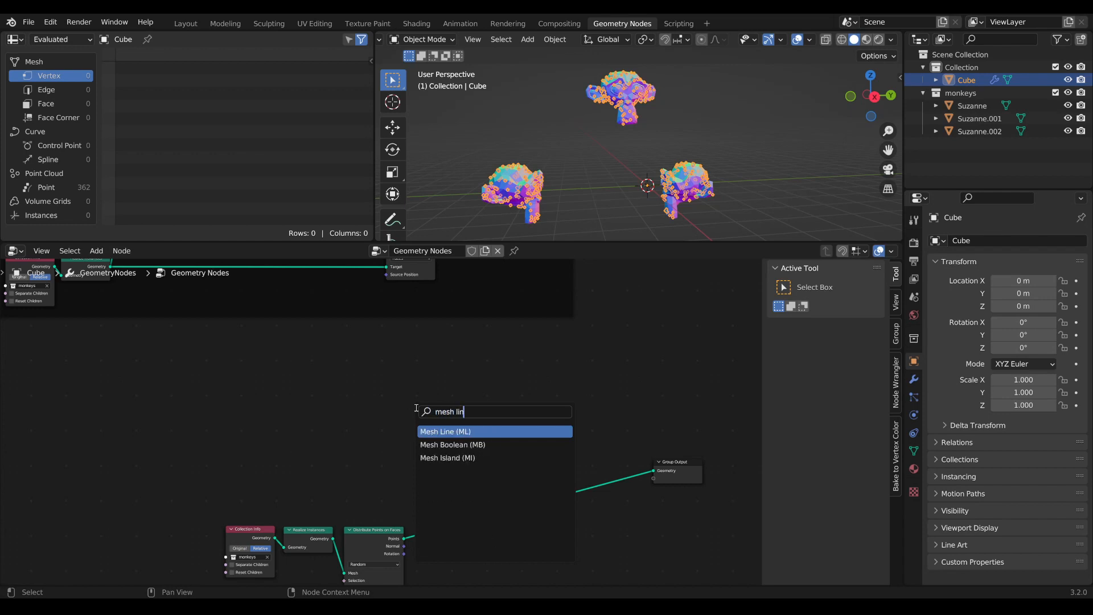
key(Return)
click(423, 420)
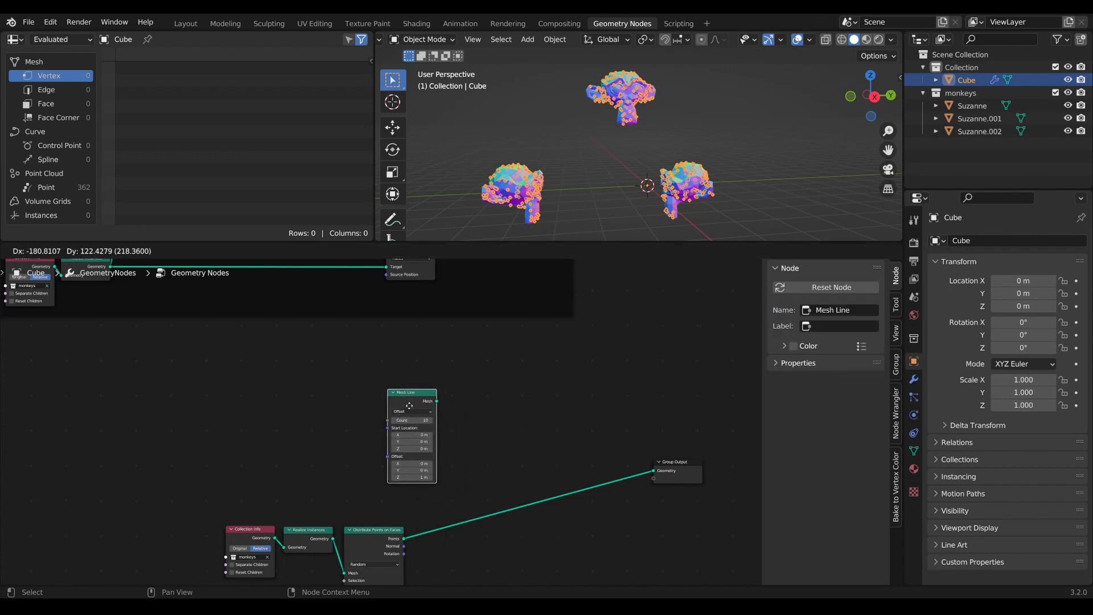
scroll(422, 421, up, 3)
drag(428, 419, 455, 420)
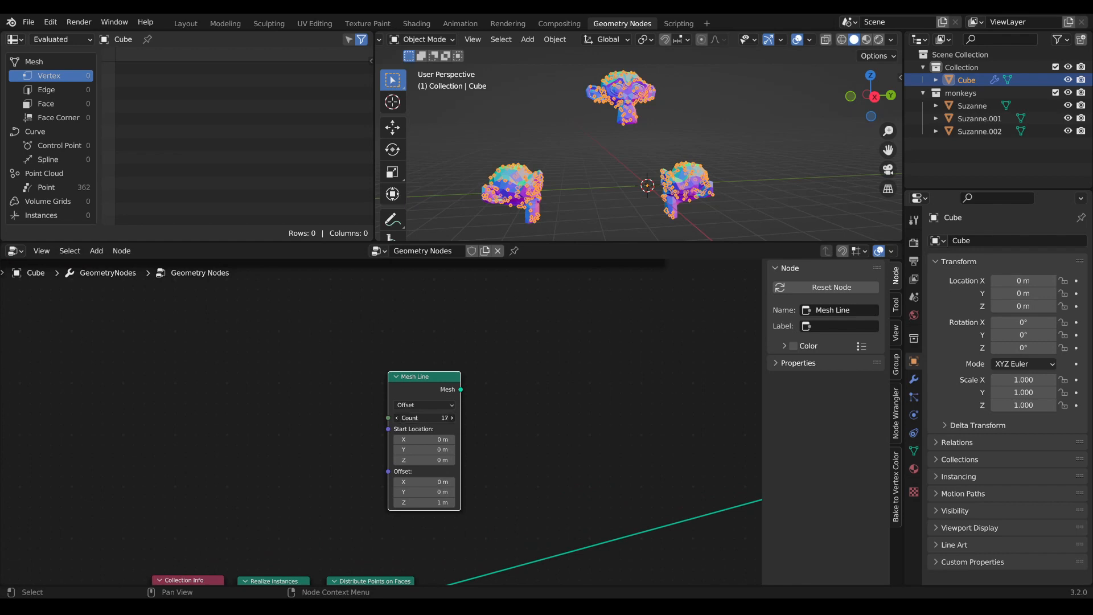
Add a Split Edges node after Mesh Line, connect the line's mesh to it, and output the split mesh to Group Output
scroll(419, 389, down, 3)
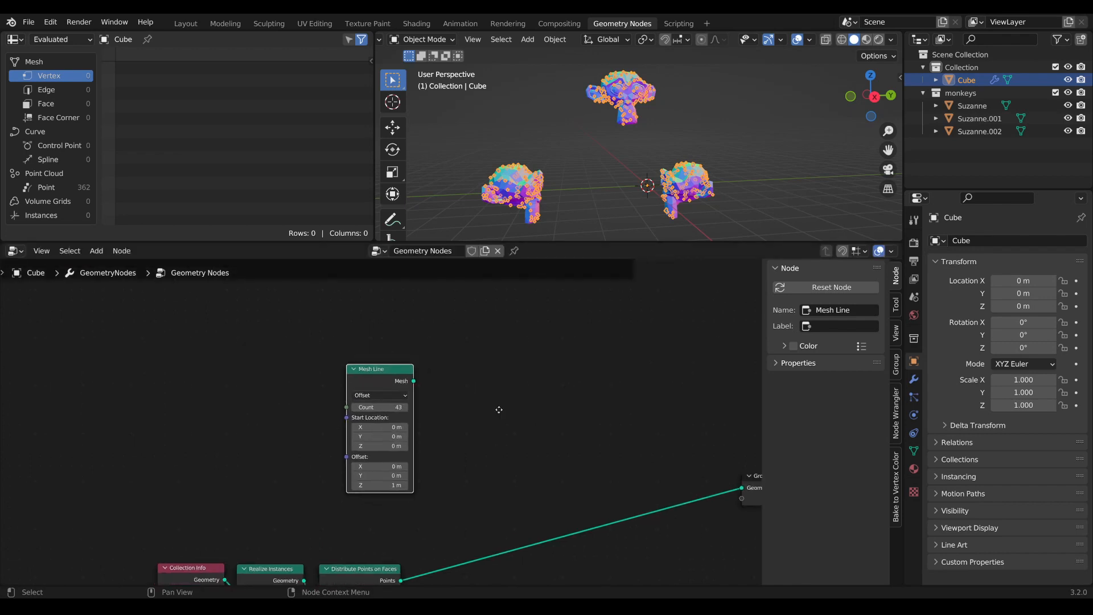
key(shift+a)
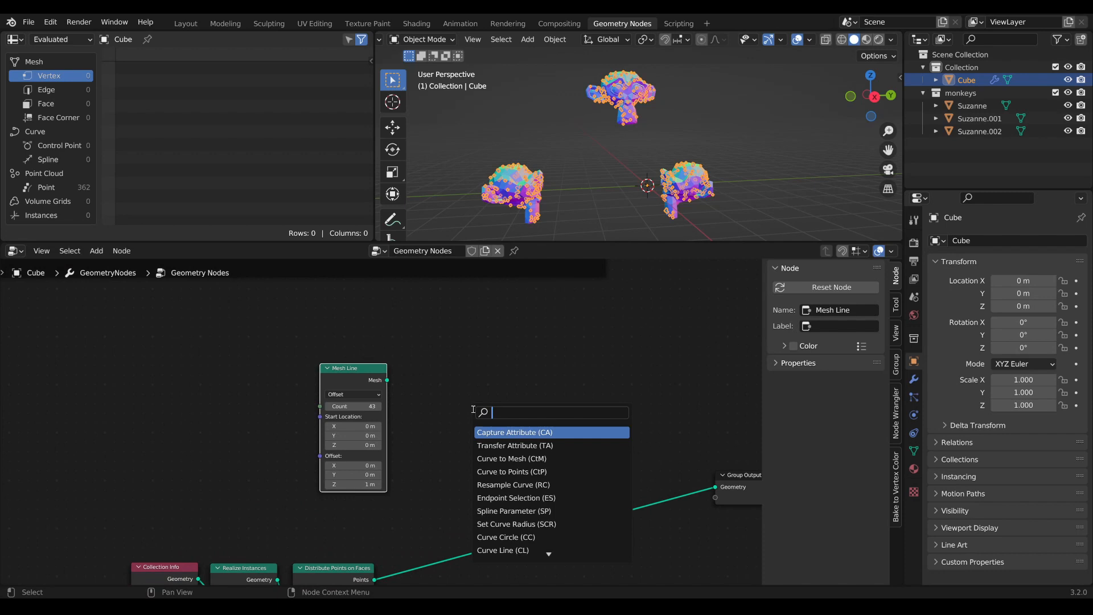
text(split)
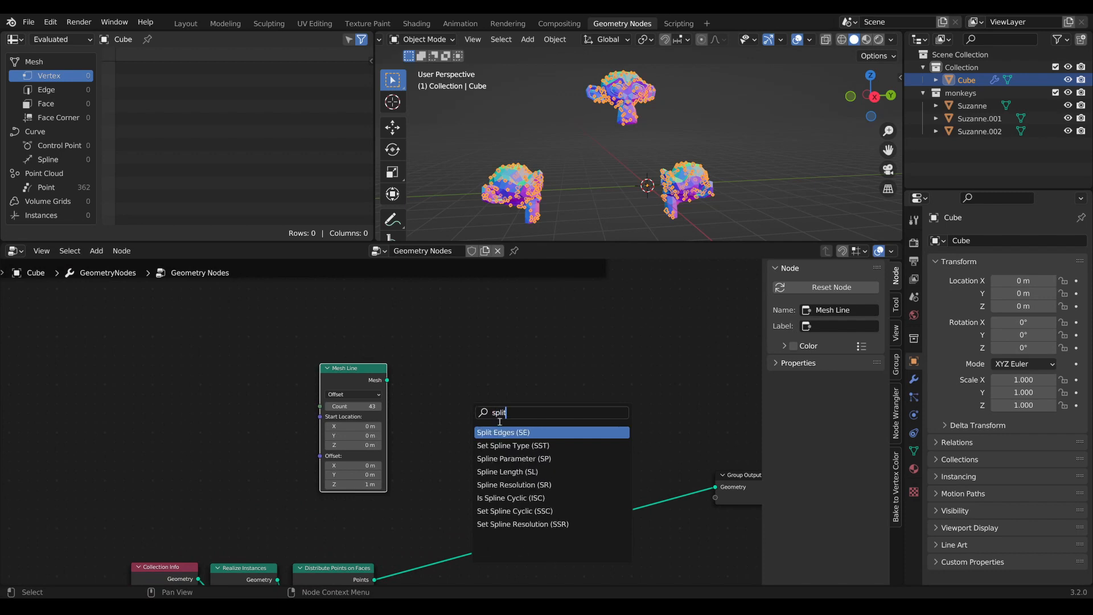
key(Return)
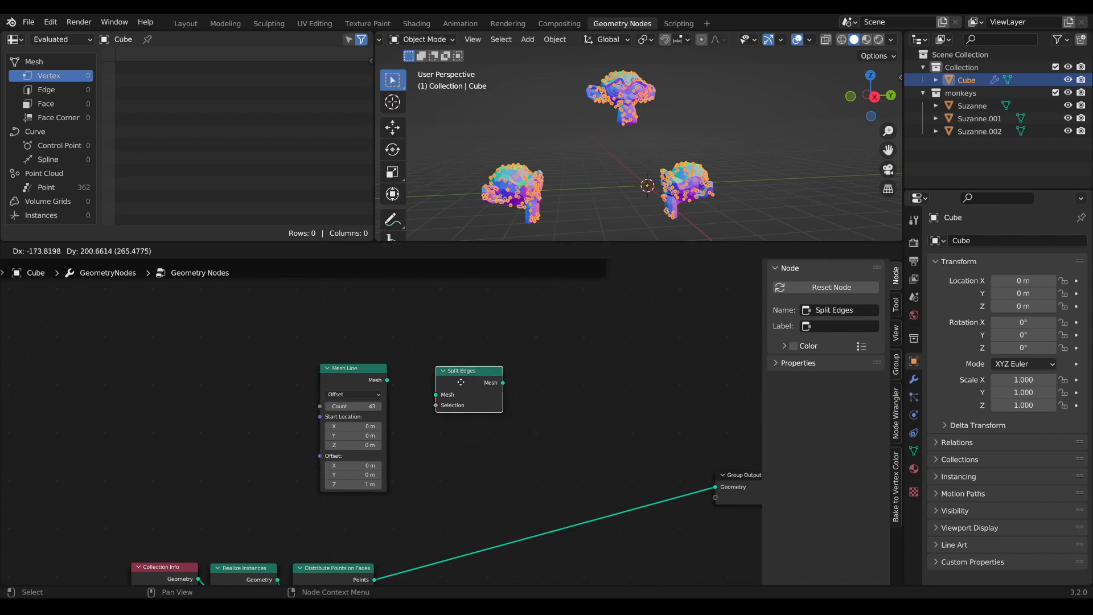
click(487, 422)
drag(387, 381, 463, 372)
ctrl+shift+click(459, 374)
mouse_move(596, 197)
middle_down()
mouse_move(674, 129)
mouse_move(612, 207)
middle_up()
drag(435, 387, 435, 389)
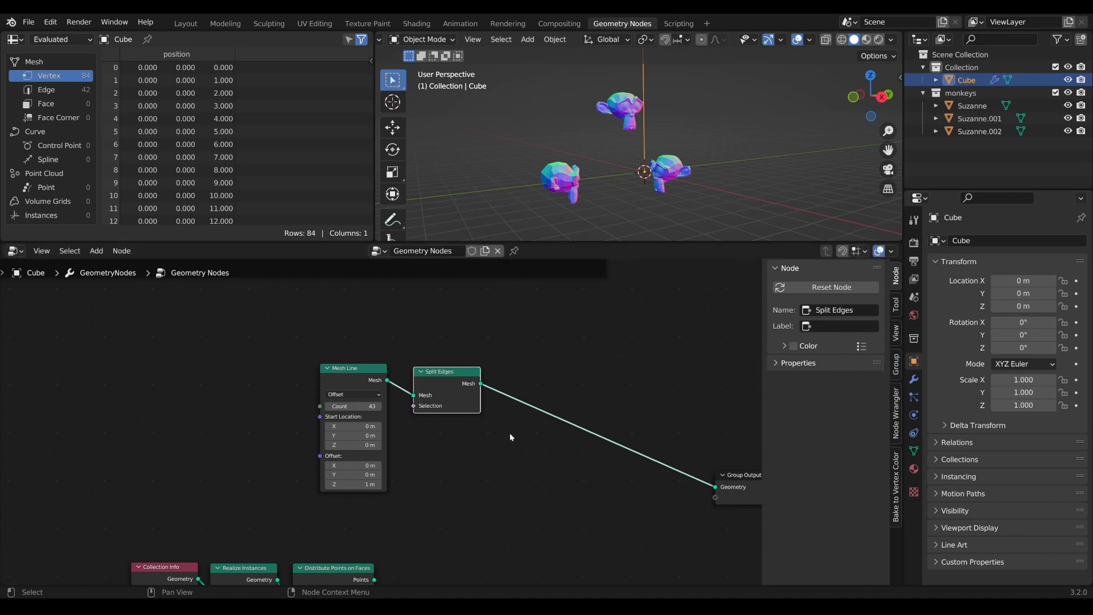
Shift Group Output farther away and insert a Set Position node between Split Edges and Group Output
middle_drag(551, 468, 427, 459)
scroll(476, 481, down, 1)
drag(633, 443, 681, 403)
key(Tab)
text(set)
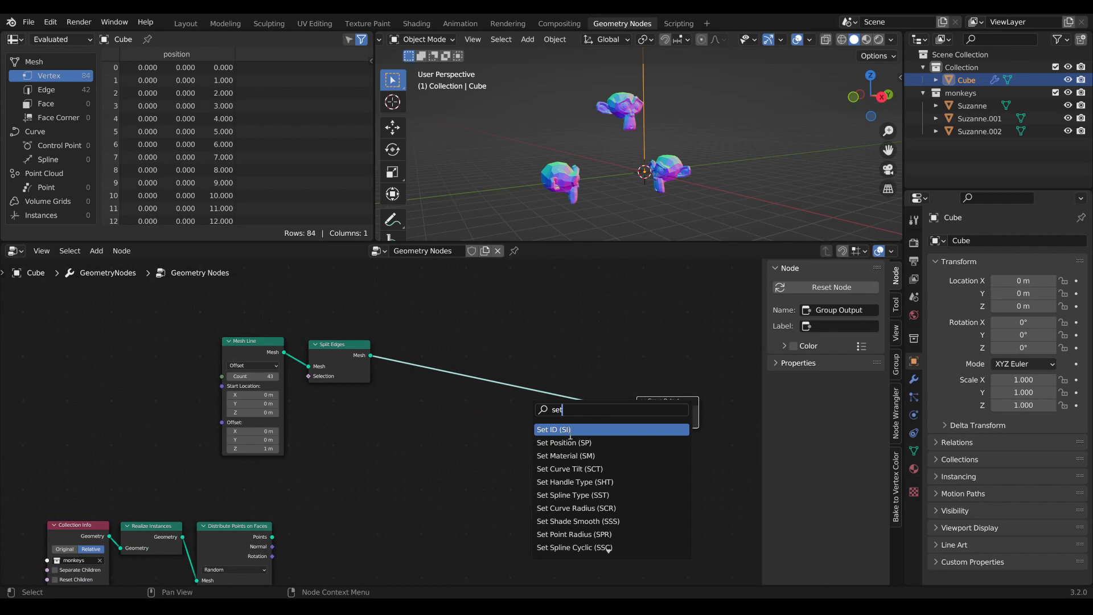
click(566, 442)
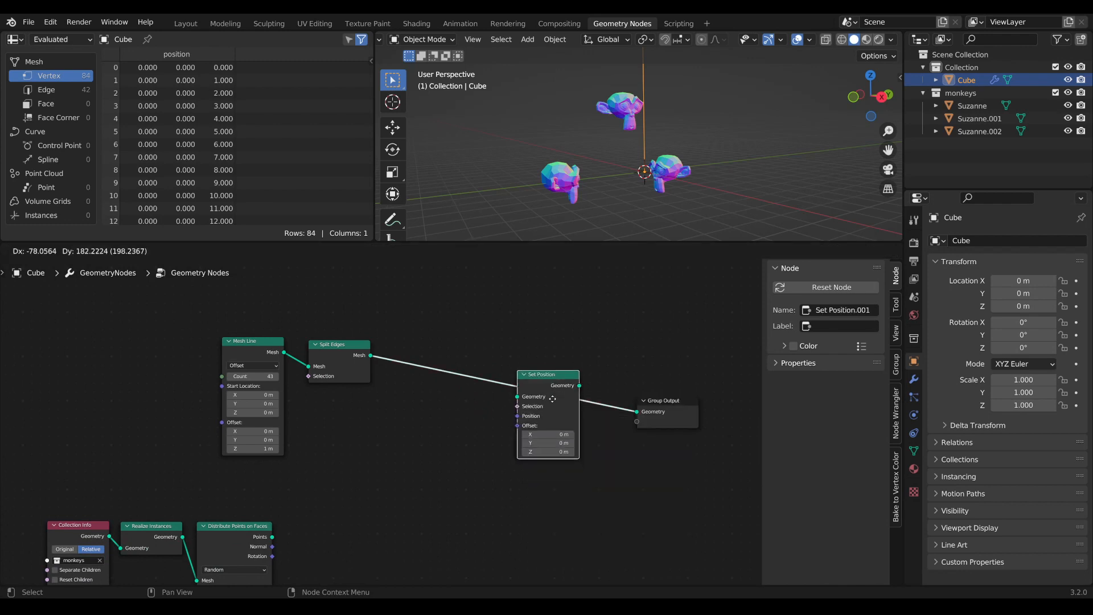
click(520, 484)
Move the Collection Info, Realize Instances and Distribute Points on Faces nodes together to a clear area below Mesh Line
scroll(519, 481, down, 1)
middle_drag(518, 481, 501, 388)
middle_drag(444, 449, 518, 437)
drag(437, 519, 123, 392)
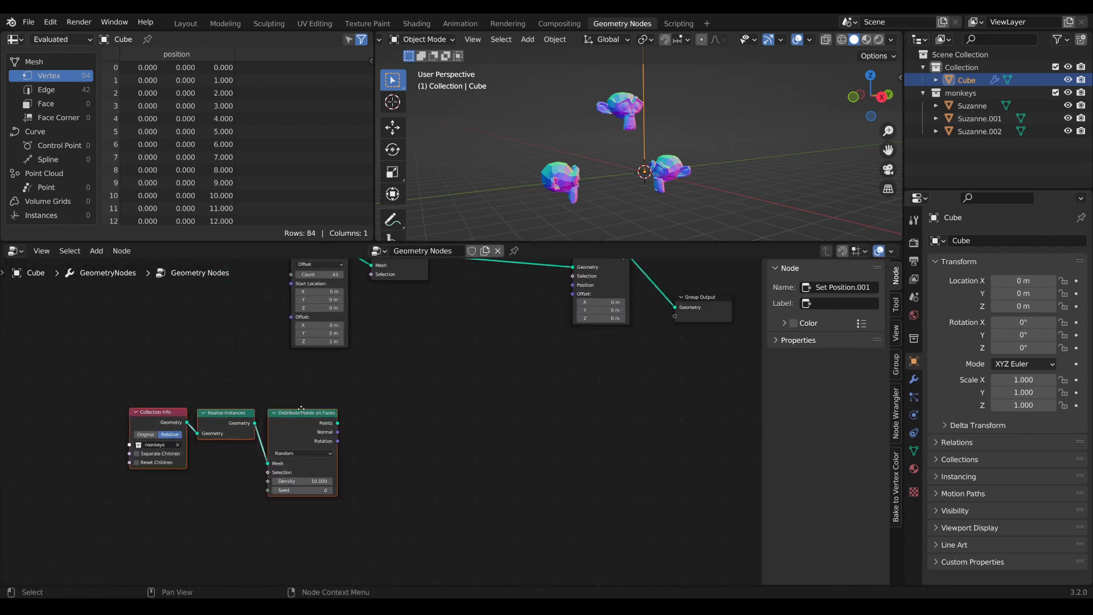
key(g)
click(414, 422)
Add a Transfer Attribute node beside Distribute Points on Faces and connect the distributed Points to its Source input
scroll(511, 443, up, 1)
middle_drag(506, 442, 414, 465)
scroll(469, 473, up, 1)
middle_drag(448, 428, 435, 428)
key(Tab)
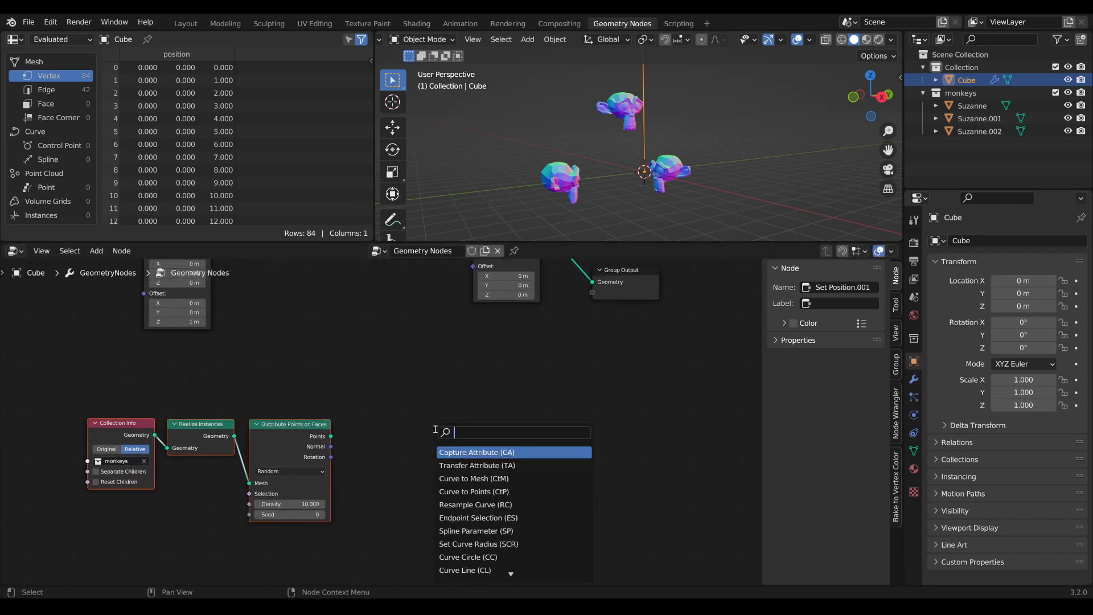
text(trand)
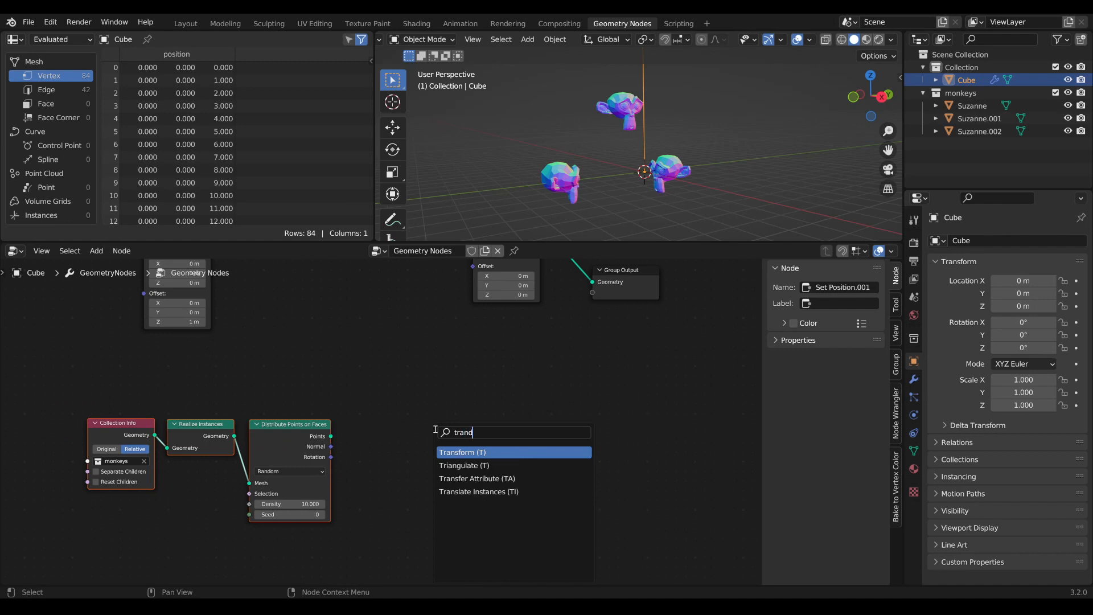
key(Down)
key(Down)
key(Return)
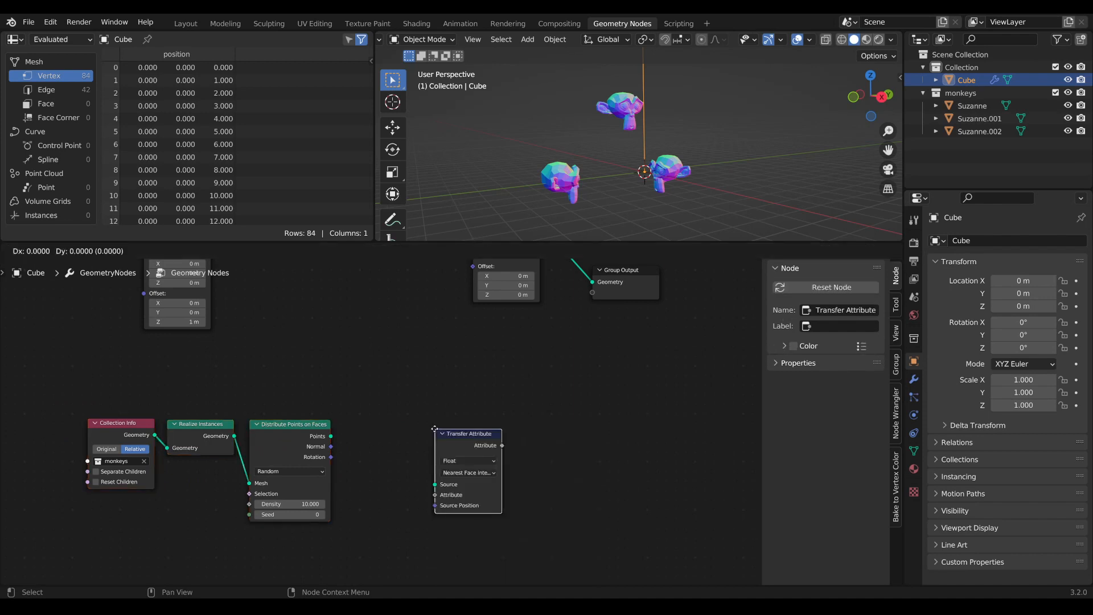
click(437, 425)
drag(330, 436, 436, 478)
mouse_move(487, 434)
mouse_down()
mouse_move(496, 423)
mouse_move(467, 429)
mouse_up()
Set the Transfer Attribute node's data type to Vector and its mapping to Index
middle_drag(493, 422, 485, 437)
click(468, 467)
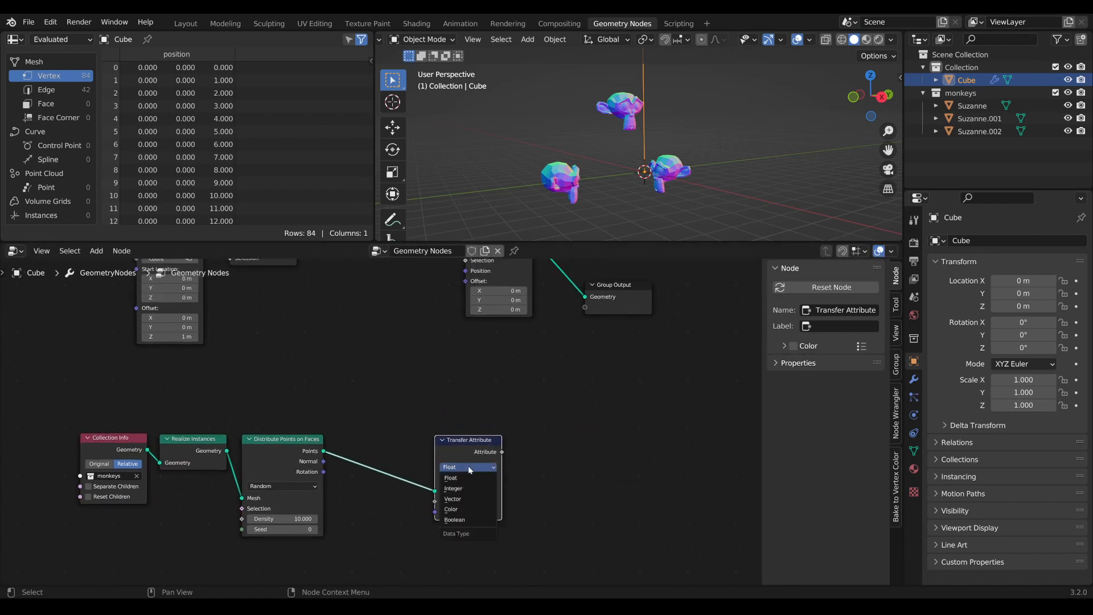
click(468, 499)
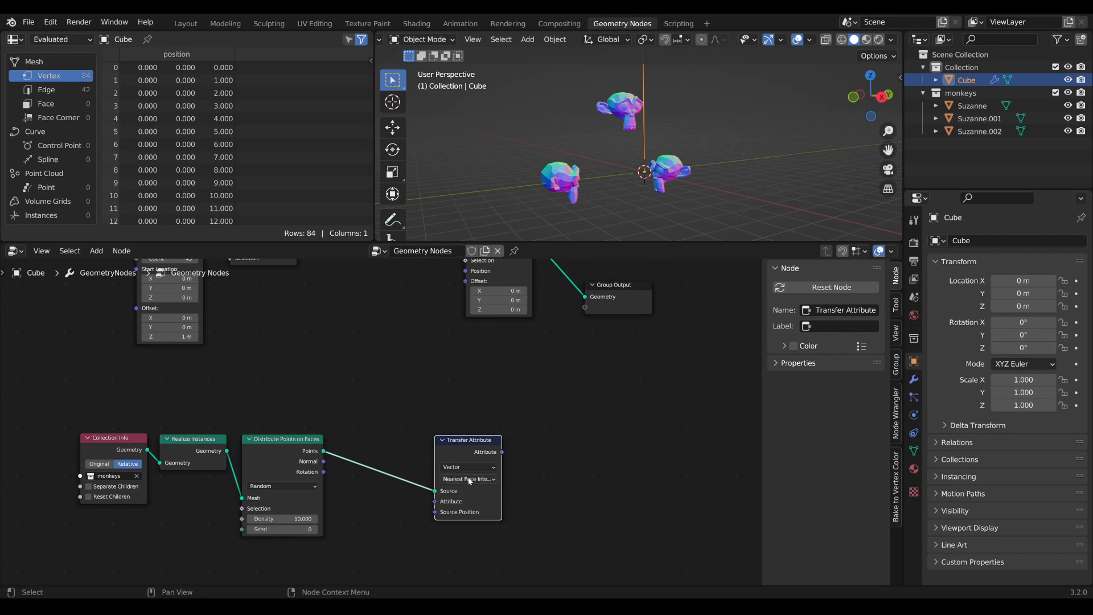
click(470, 481)
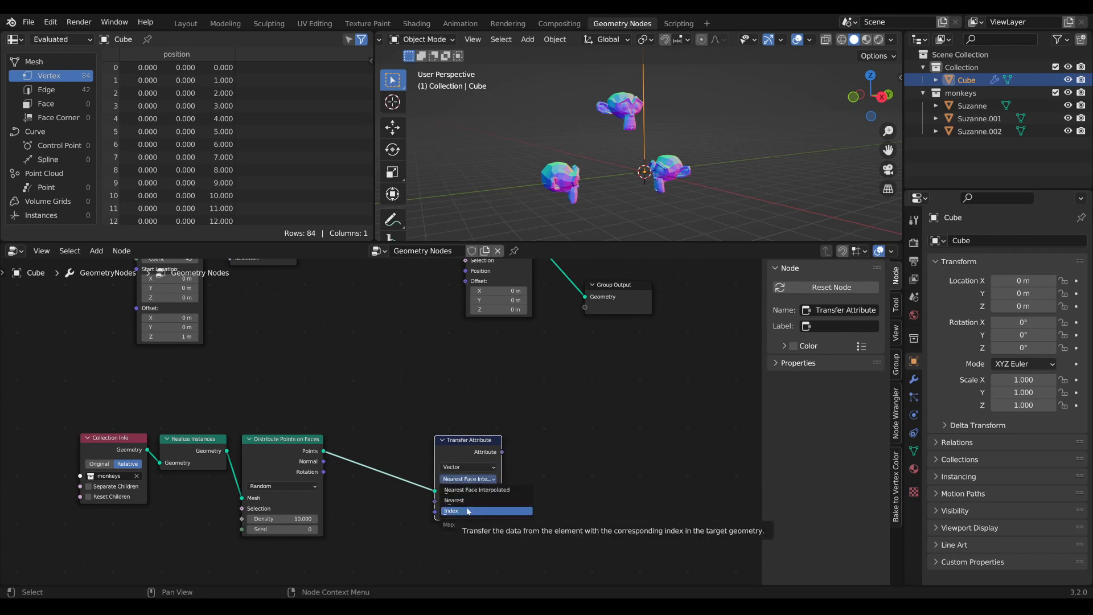
click(467, 511)
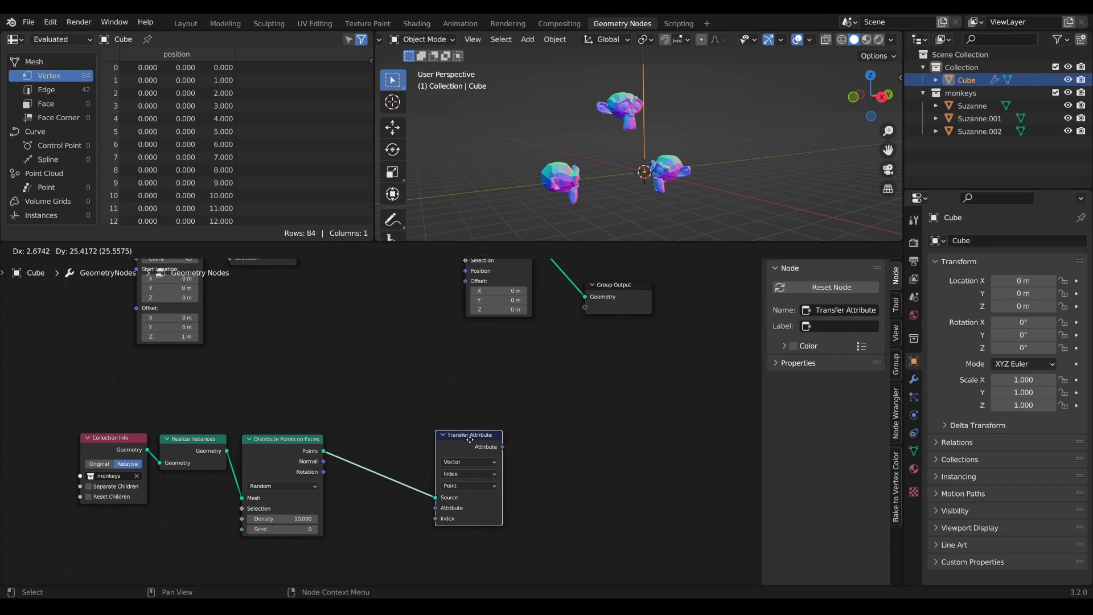
Add a Position node and connect it to the Attribute input of Transfer Attribute
middle_drag(459, 522, 415, 492)
scroll(410, 500, up, 1)
key(Tab)
text(po)
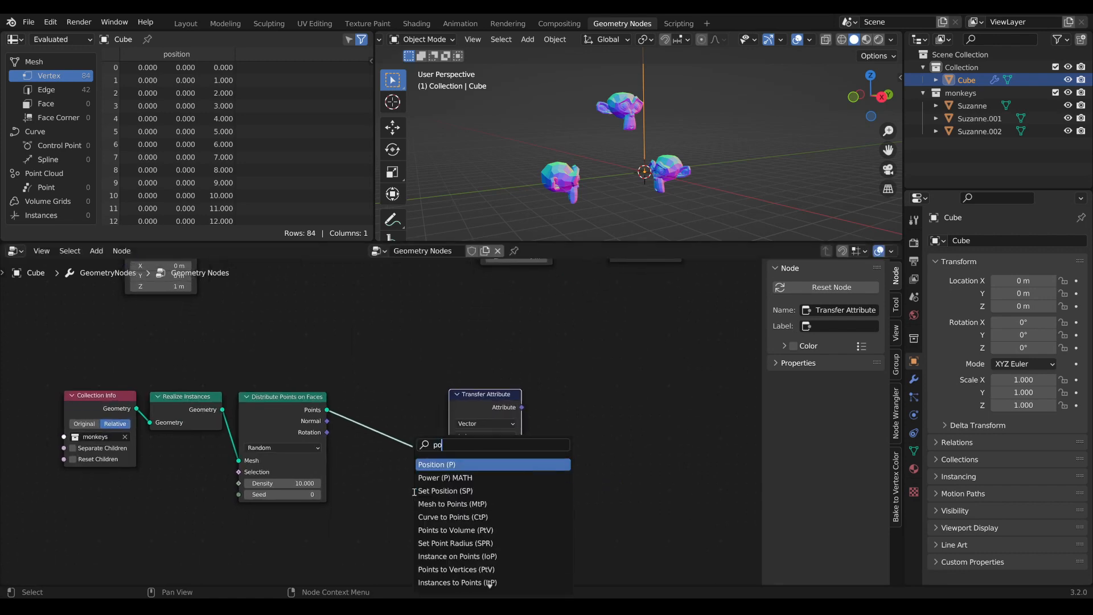
key(Return)
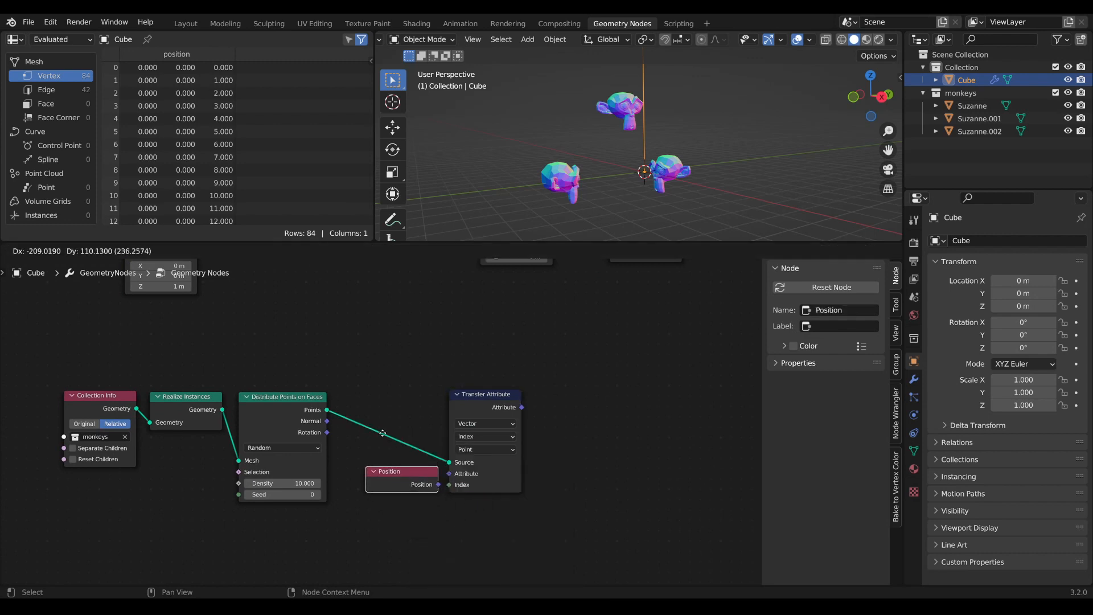
click(440, 489)
drag(439, 485, 451, 475)
Connect the transferred Attribute output to the Position input of Set Position
middle_drag(547, 361, 527, 461)
scroll(556, 429, down, 1)
scroll(527, 462, down, 2)
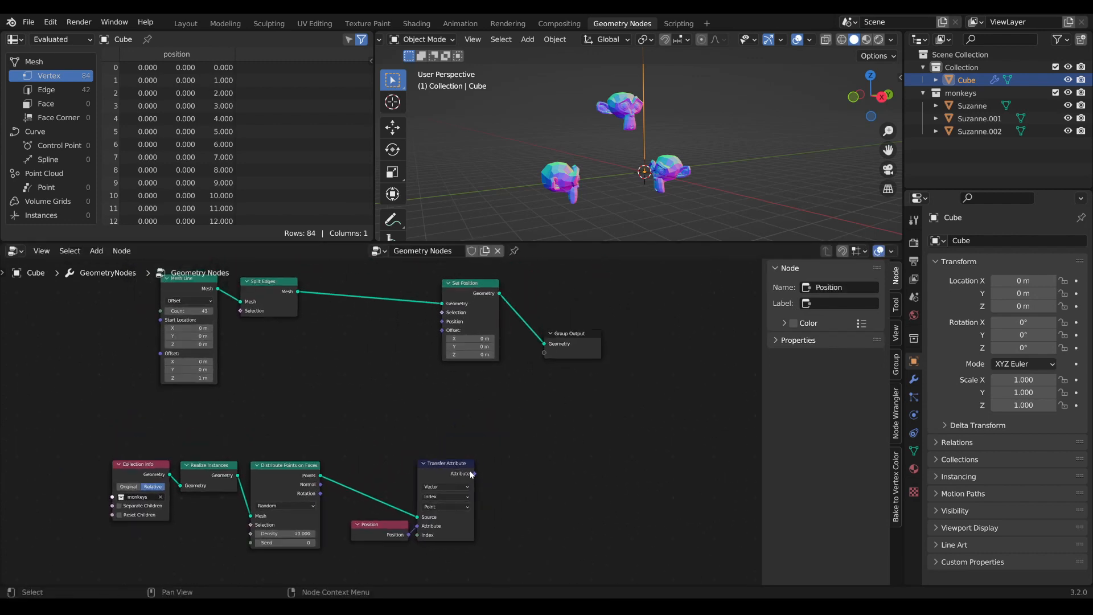
drag(472, 473, 445, 326)
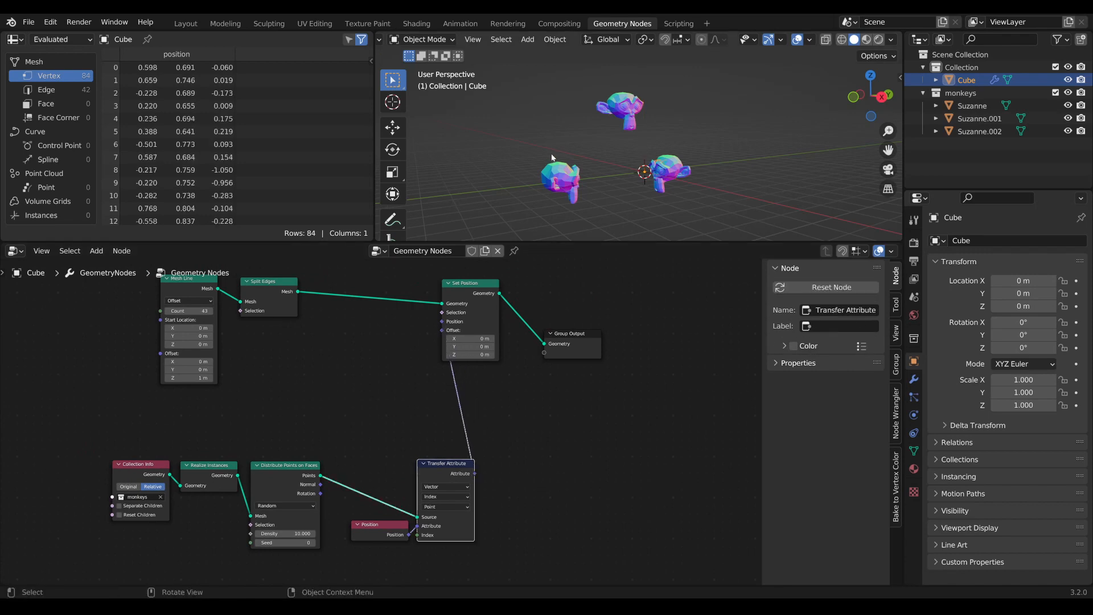
Switch the 3D viewport to wireframe shading and view the split lines inside the monkey head up close
mouse_move(626, 175)
middle_down()
mouse_move(651, 171)
mouse_move(586, 216)
middle_up()
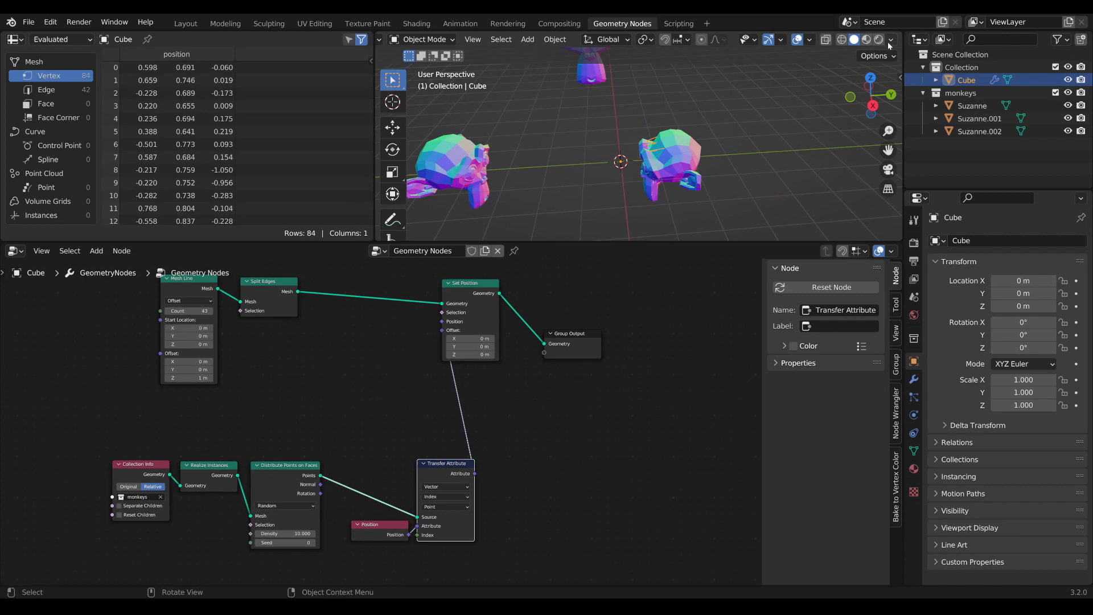
click(841, 40)
mouse_move(672, 182)
middle_down()
mouse_move(745, 164)
mouse_move(647, 162)
mouse_move(684, 161)
middle_up()
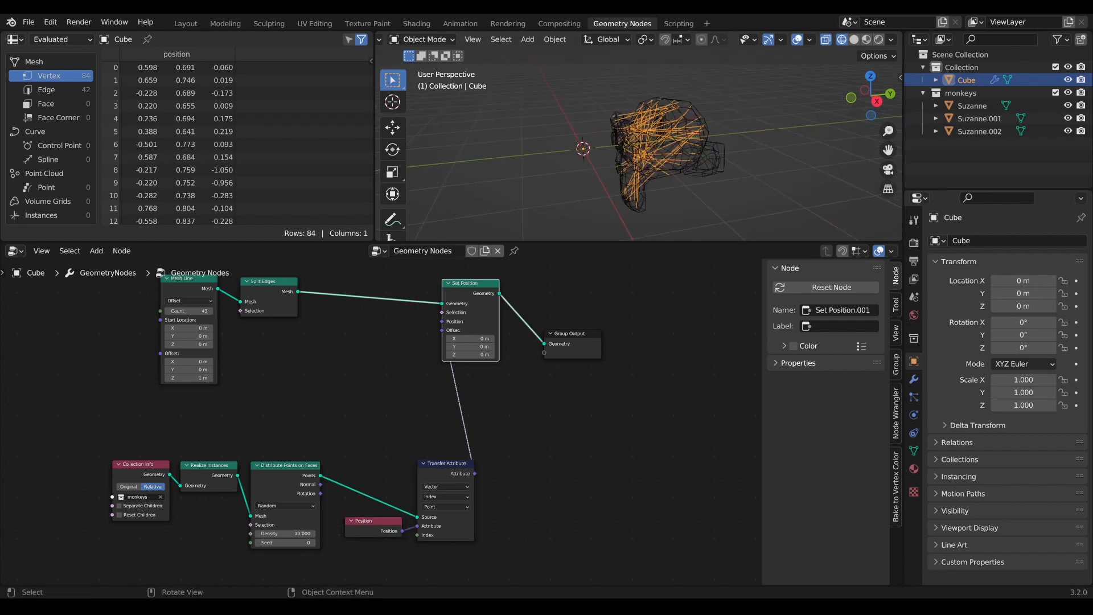
mouse_move(654, 171)
middle_down()
mouse_move(600, 177)
mouse_move(713, 166)
mouse_move(647, 164)
mouse_move(649, 174)
mouse_move(732, 170)
mouse_move(686, 166)
middle_up()
Alternate Group Output between the distributed points and the Set Position result to compare the points with the lines
middle_drag(419, 471, 477, 454)
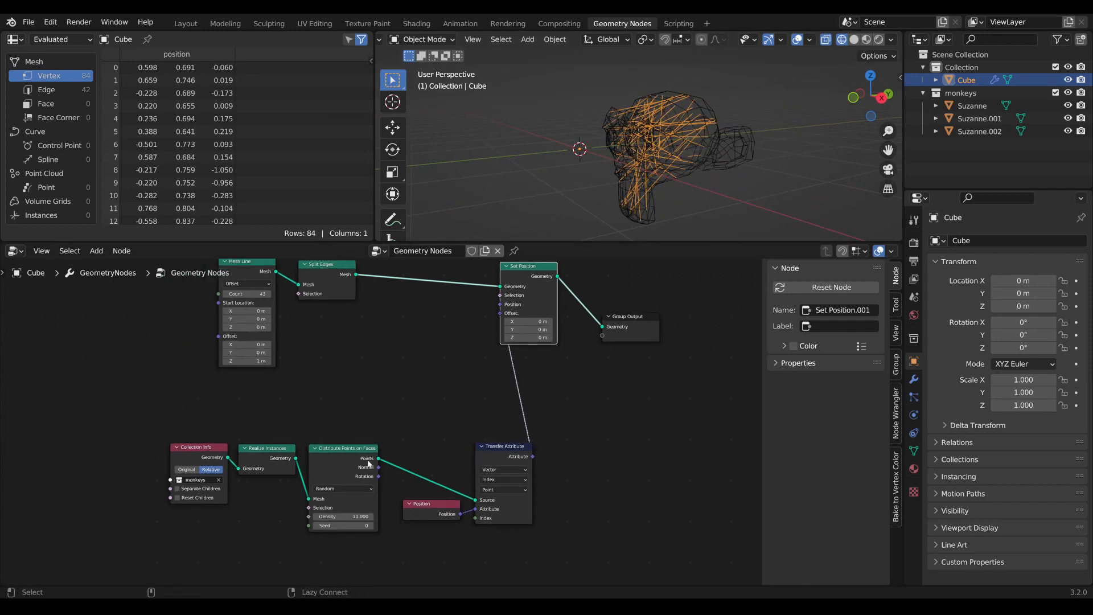
ctrl+shift+click(358, 453)
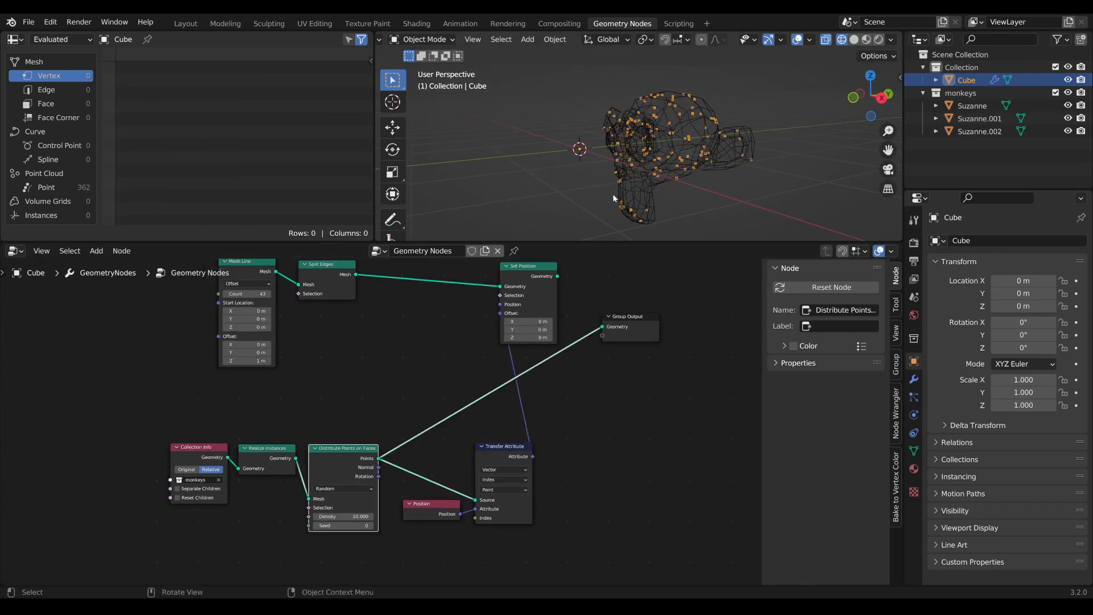
middle_drag(643, 175, 589, 270)
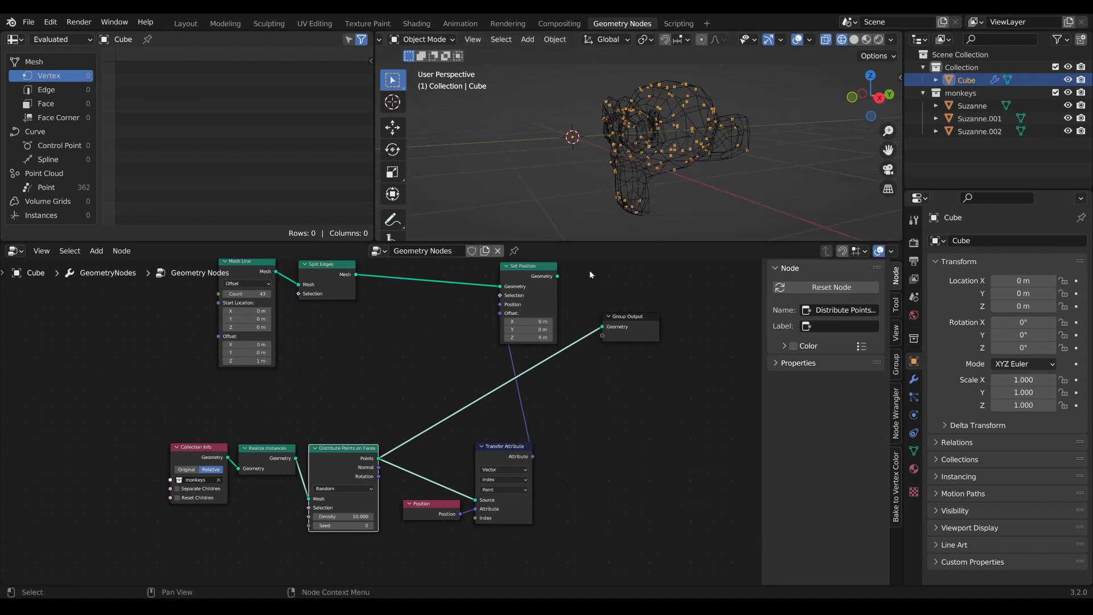
ctrl+shift+click(536, 281)
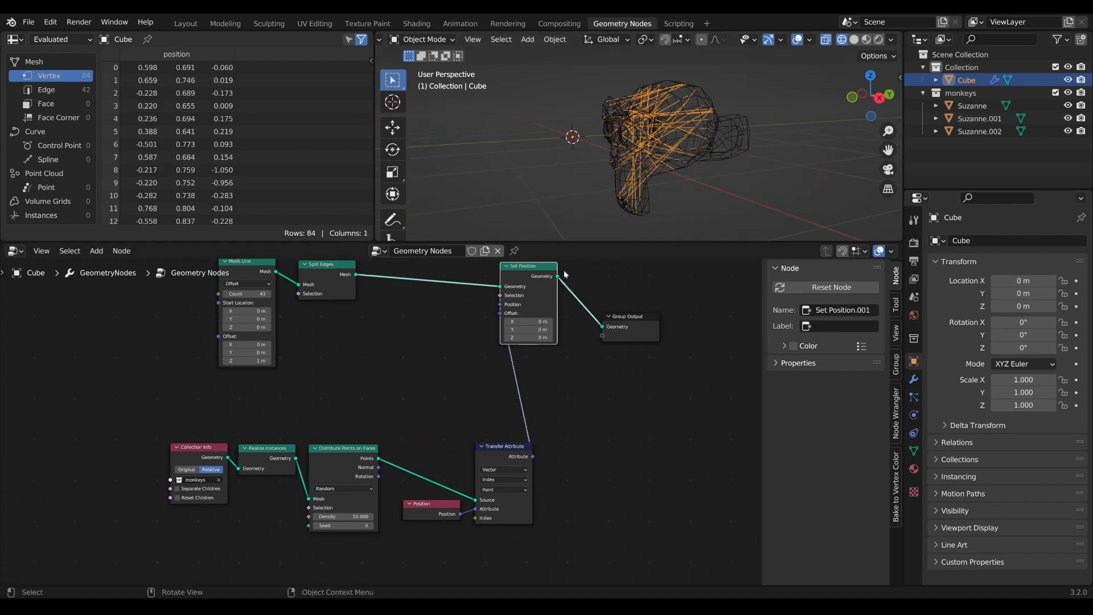
ctrl+shift+click(341, 456)
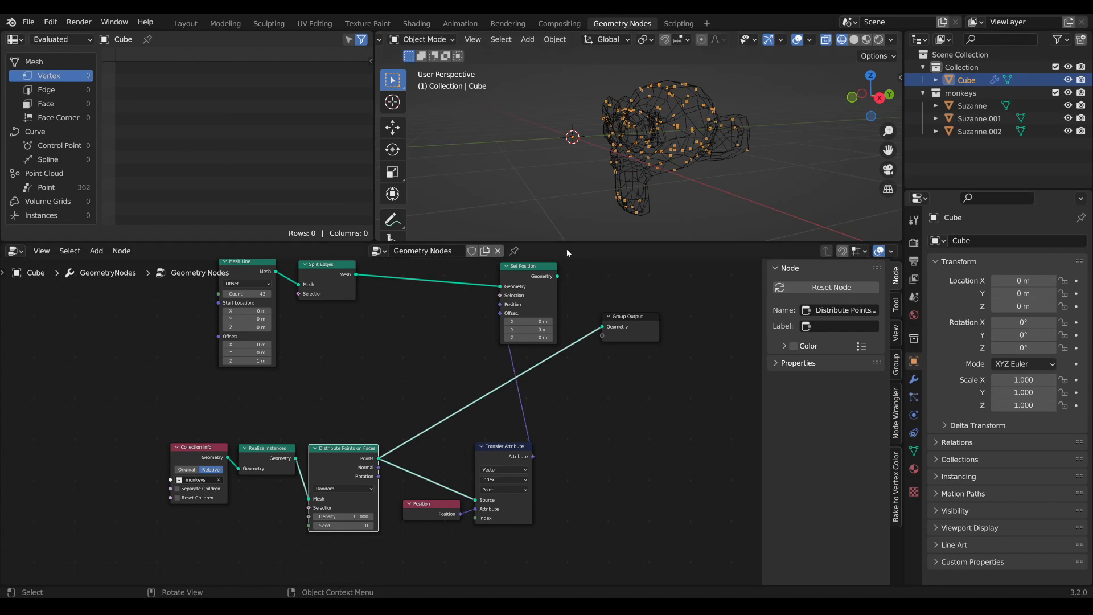
Output the Set Position result to Group Output and view the split lines inside the monkey head up close
ctrl+shift+click(540, 273)
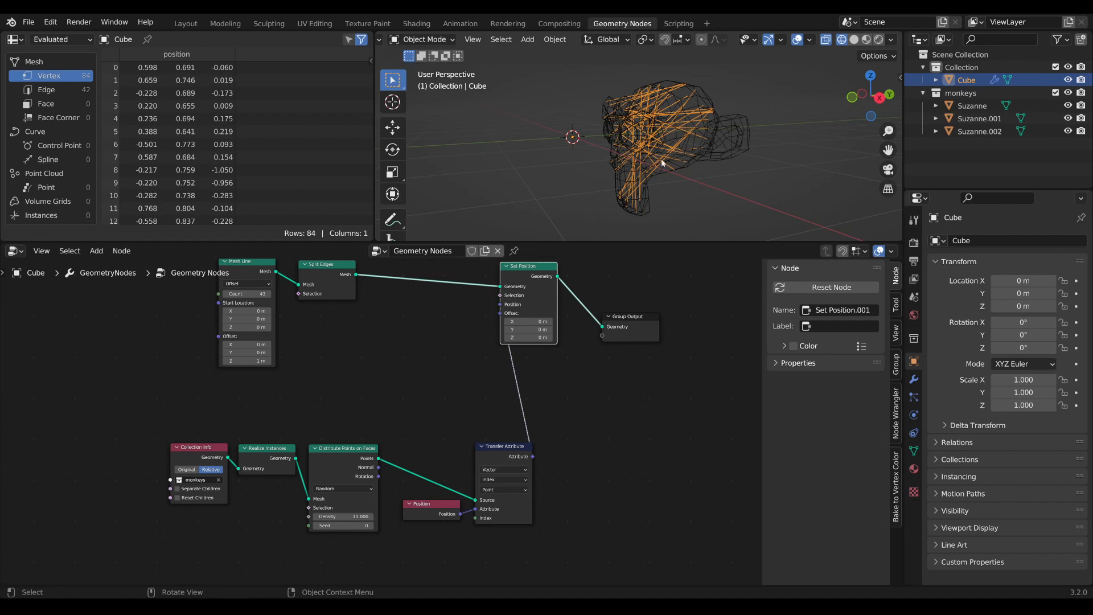
middle_drag(662, 163, 636, 158)
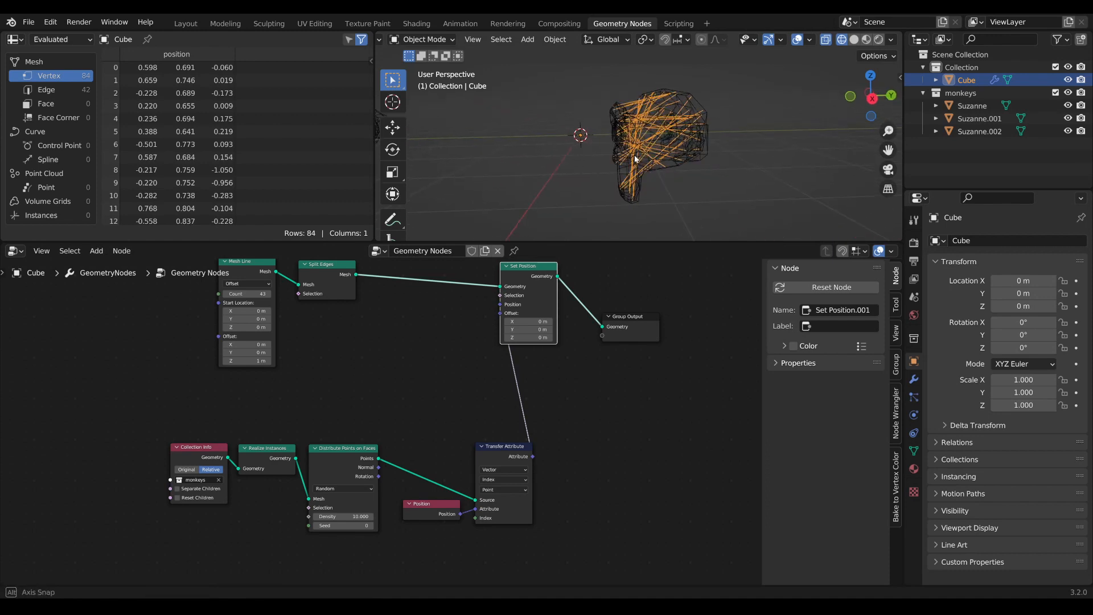
scroll(650, 200, up, 3)
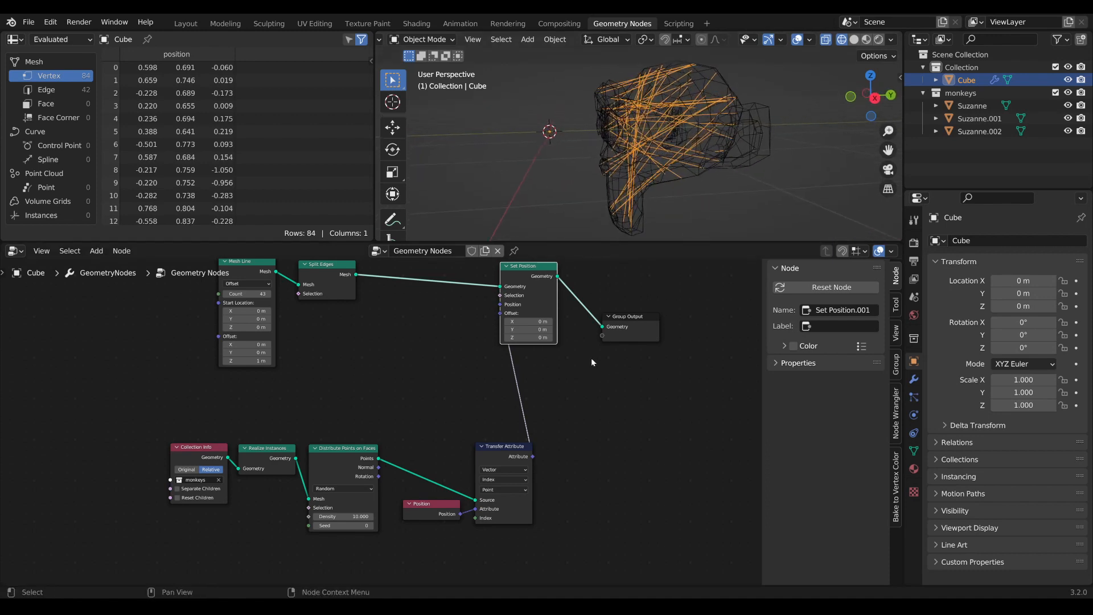
Add a Random Value node and connect its Value output to the Index input of Transfer Attribute
middle_drag(475, 518, 483, 463)
scroll(456, 525, down, 1)
key(Tab)
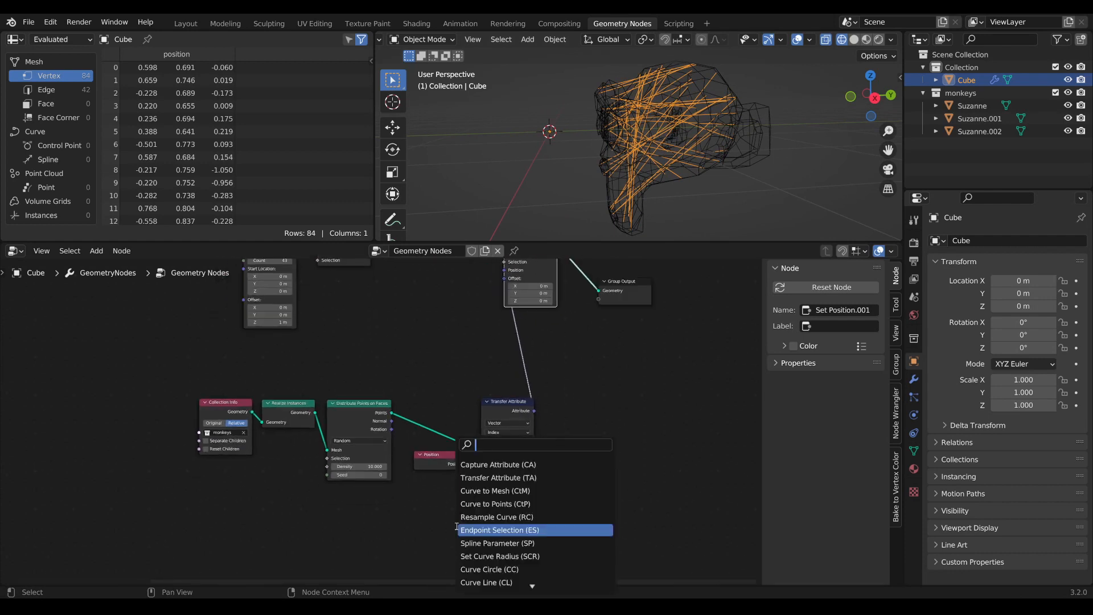
text(randm)
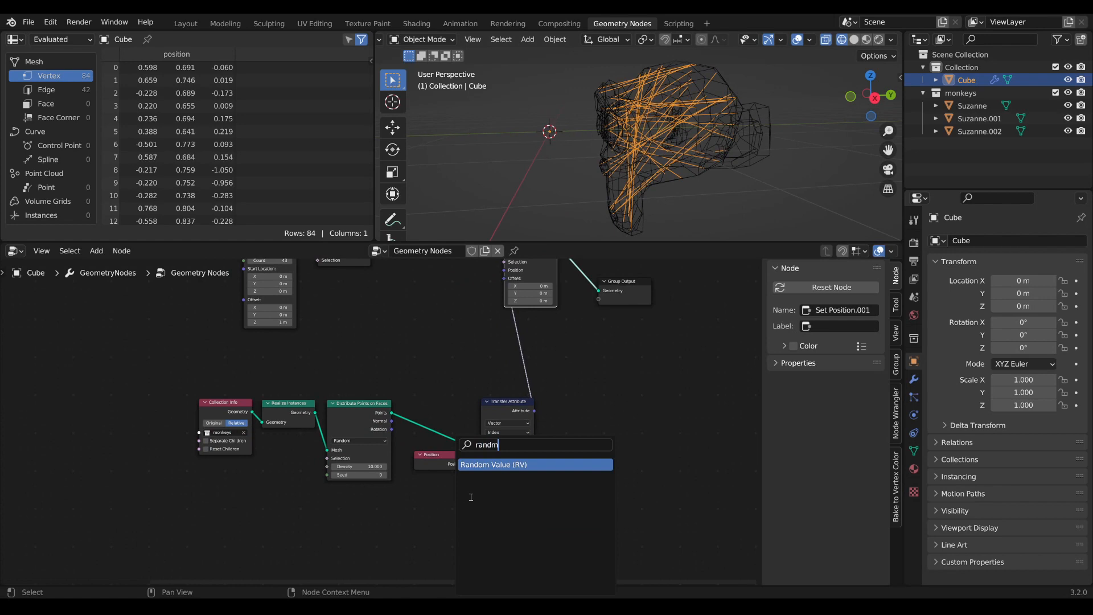
click(473, 466)
click(445, 465)
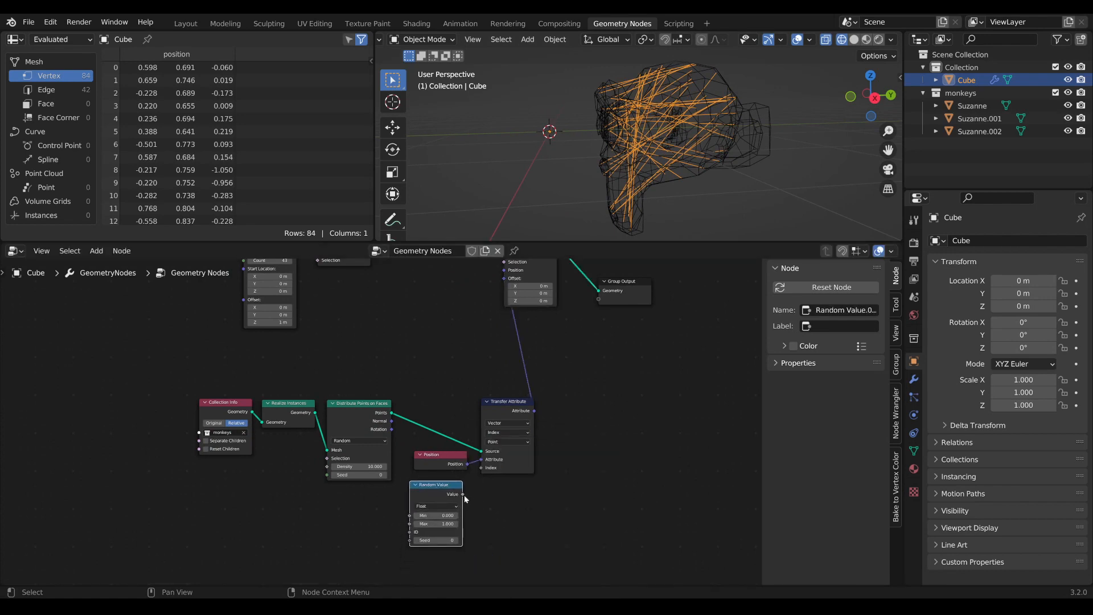
drag(463, 494, 482, 467)
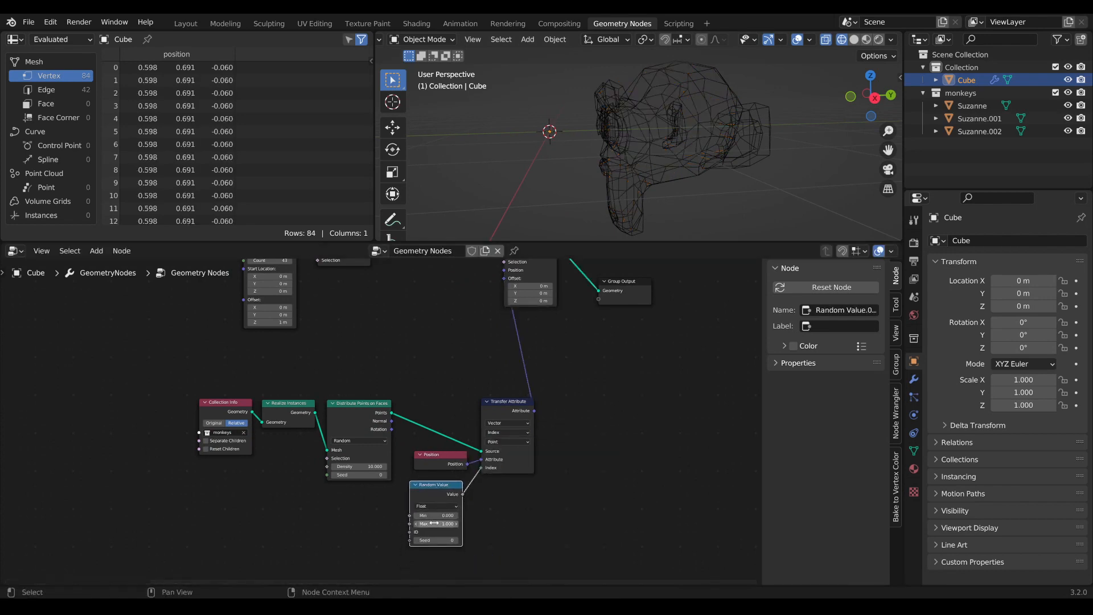
Raise the Max of the Random Value node to 347.1 and view the lines across all three monkey heads
drag(436, 523, 523, 524)
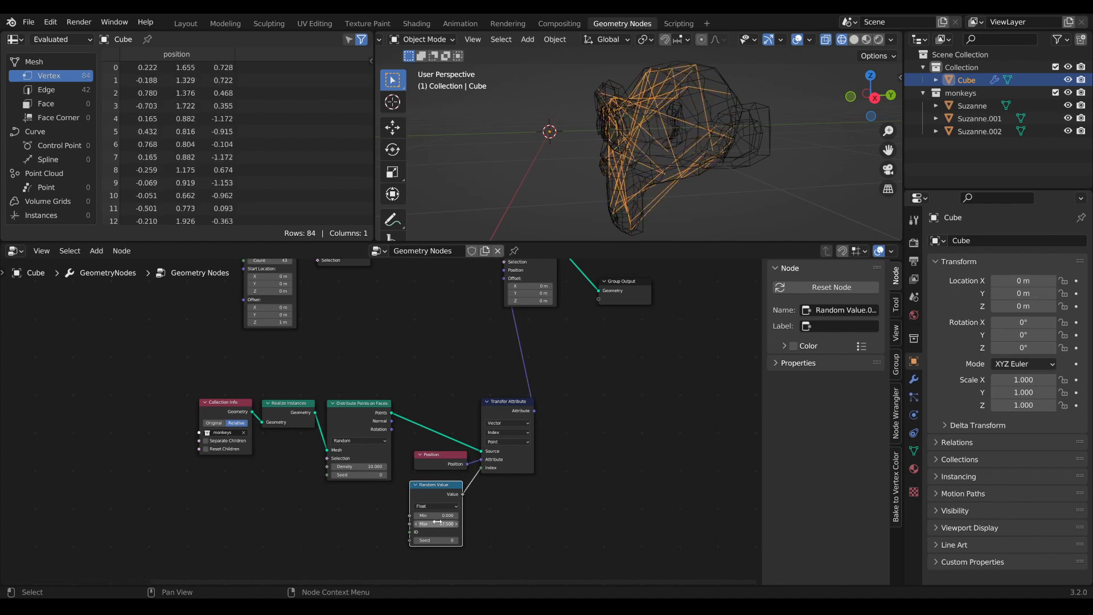
scroll(659, 156, down, 2)
scroll(658, 152, down, 3)
scroll(527, 405, up, 1)
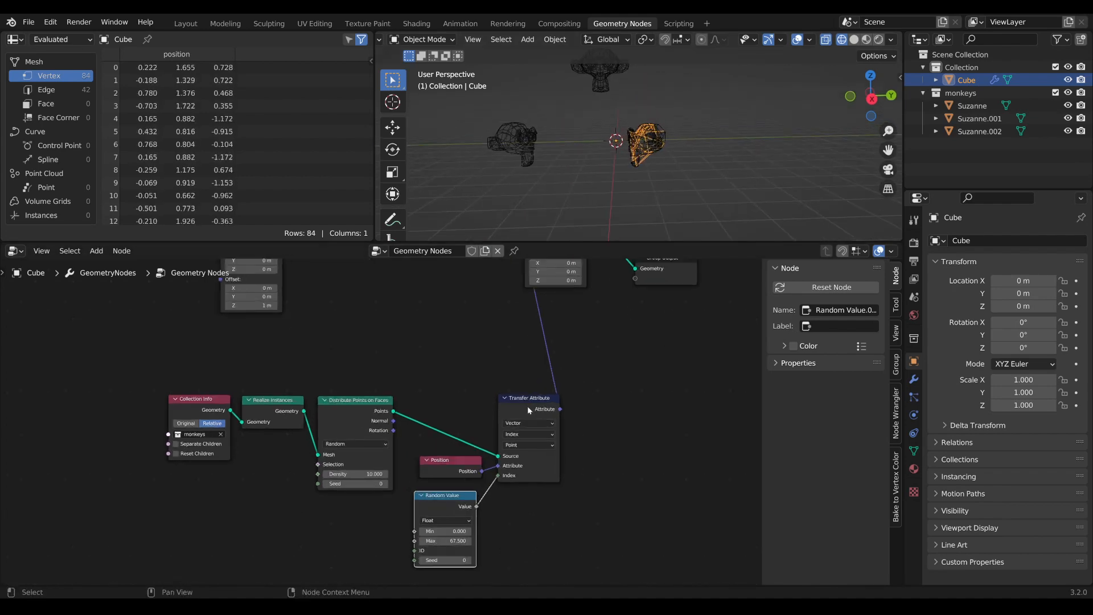
drag(445, 540, 662, 541)
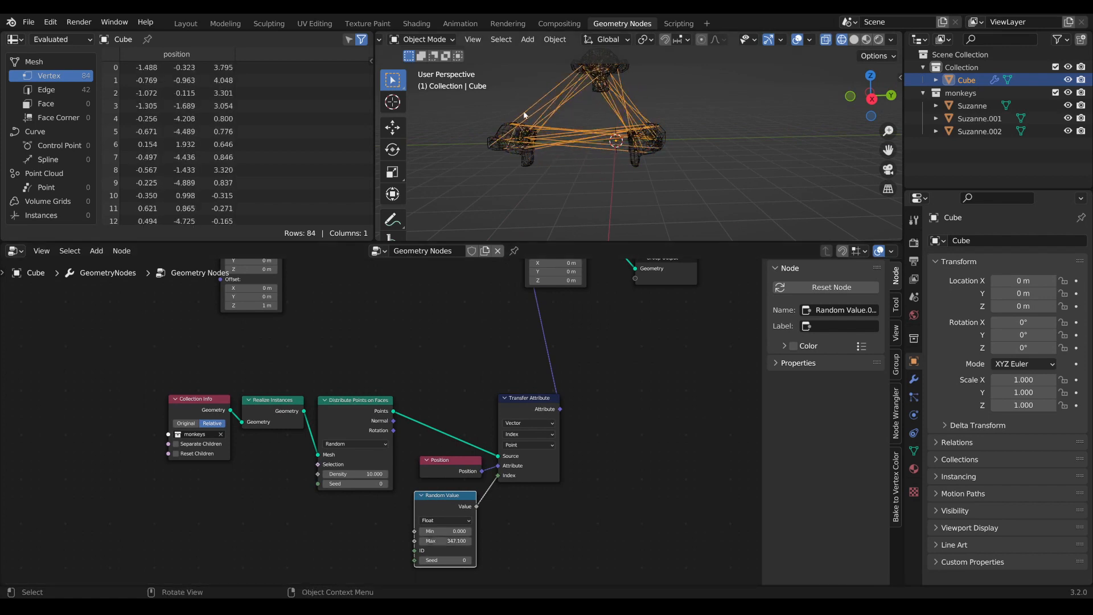
middle_drag(558, 111, 578, 178)
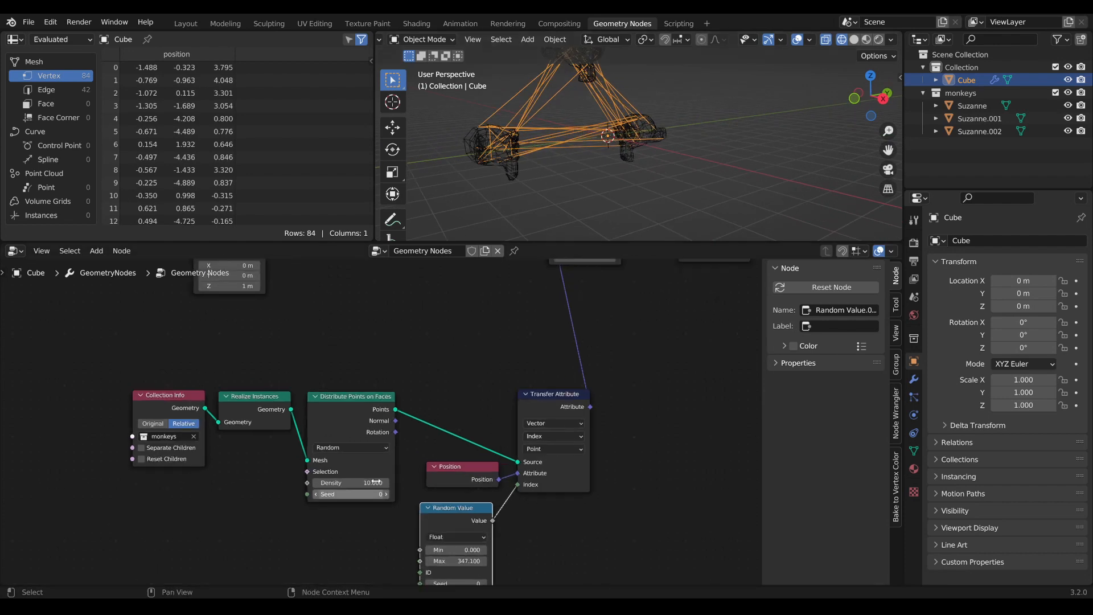
Move the Collection Info, Realize Instances and Distribute Points on Faces nodes farther away from Transfer Attribute to free up space
drag(377, 525, 199, 390)
drag(358, 405, 214, 416)
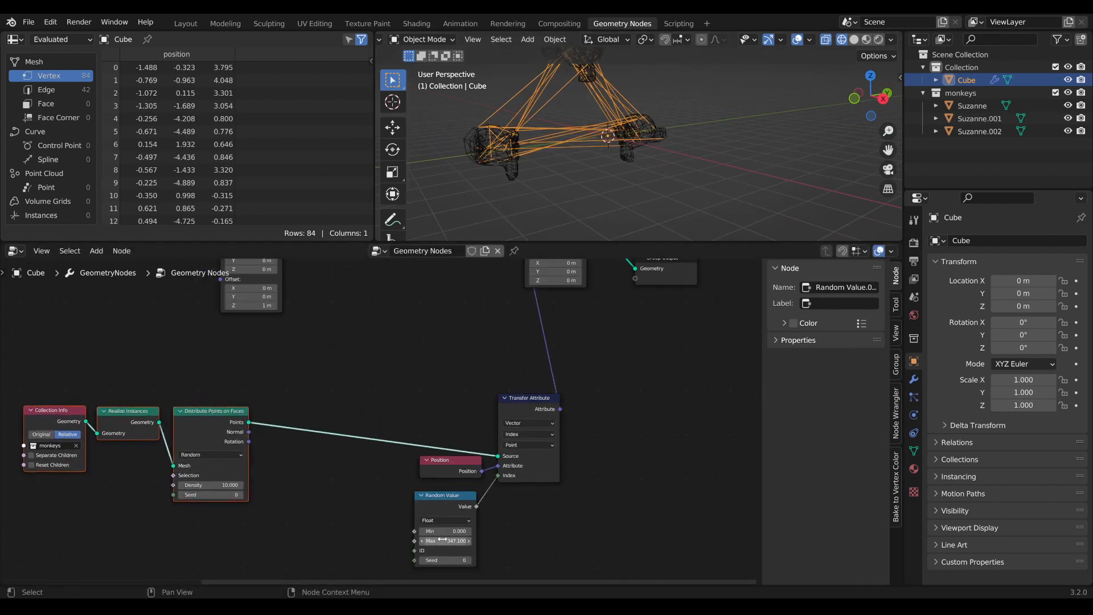
middle_drag(289, 475, 399, 428)
scroll(413, 416, down, 2)
scroll(413, 416, up, 3)
scroll(413, 417, down, 1)
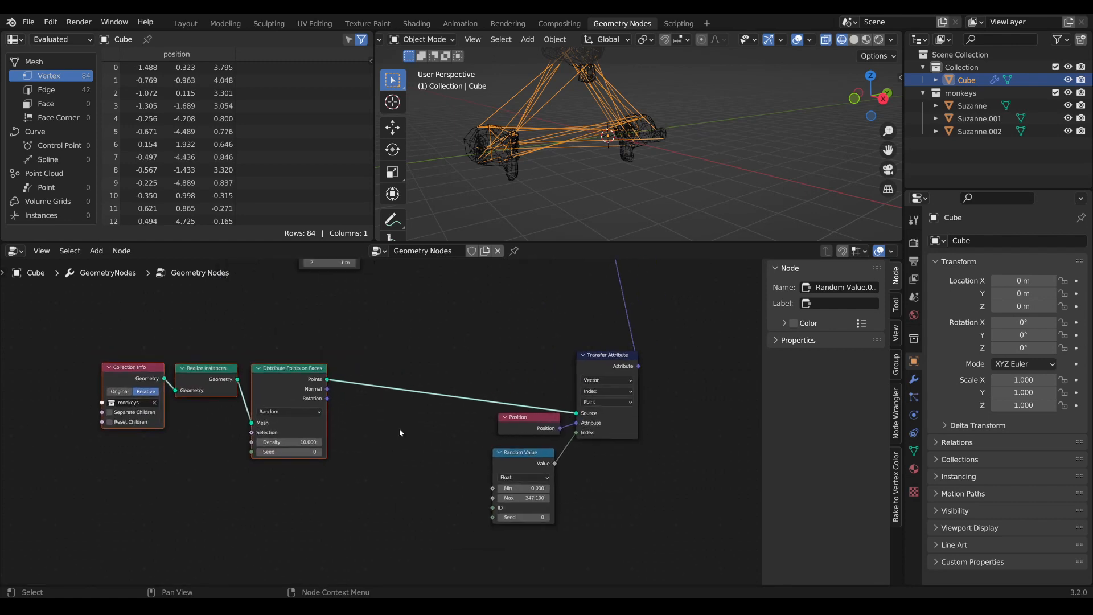
Add a Domain Size node beside the Random Value node and set its component to Point Cloud
key(Tab)
text(dom)
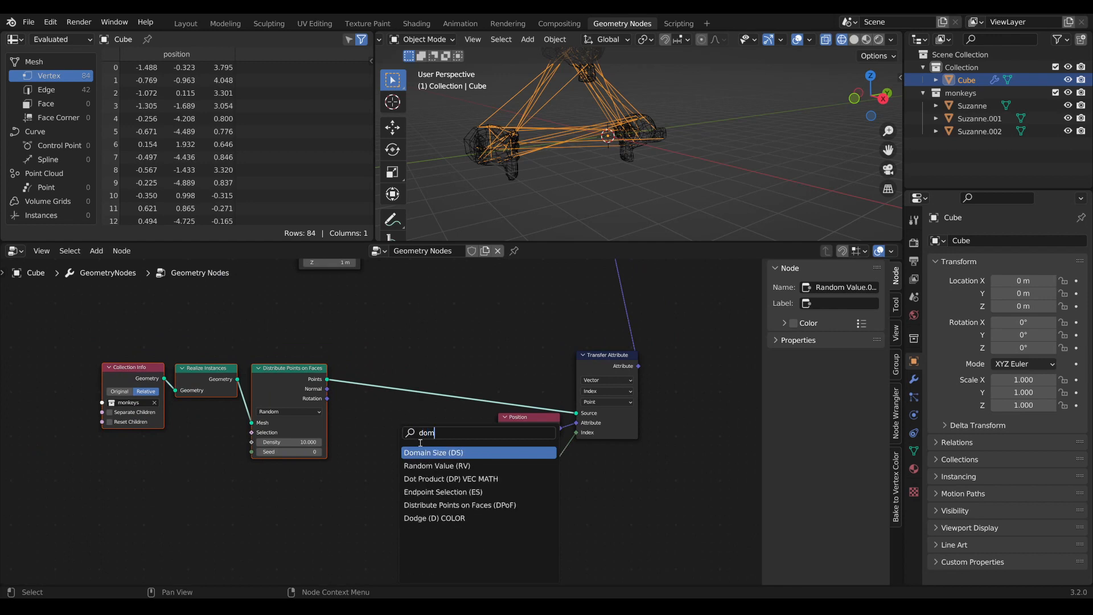
key(Return)
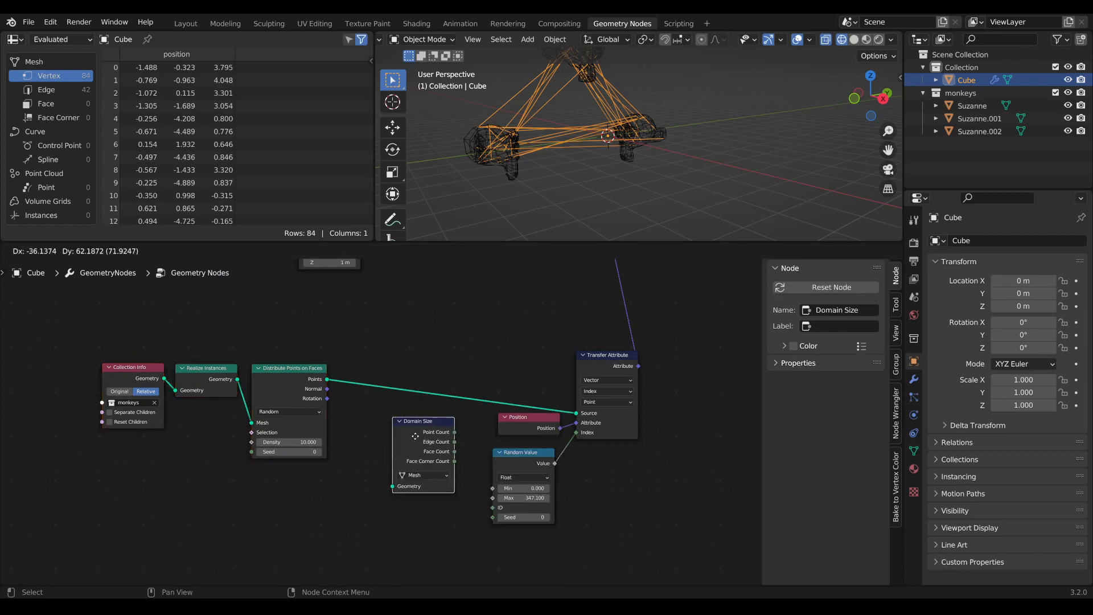
click(405, 424)
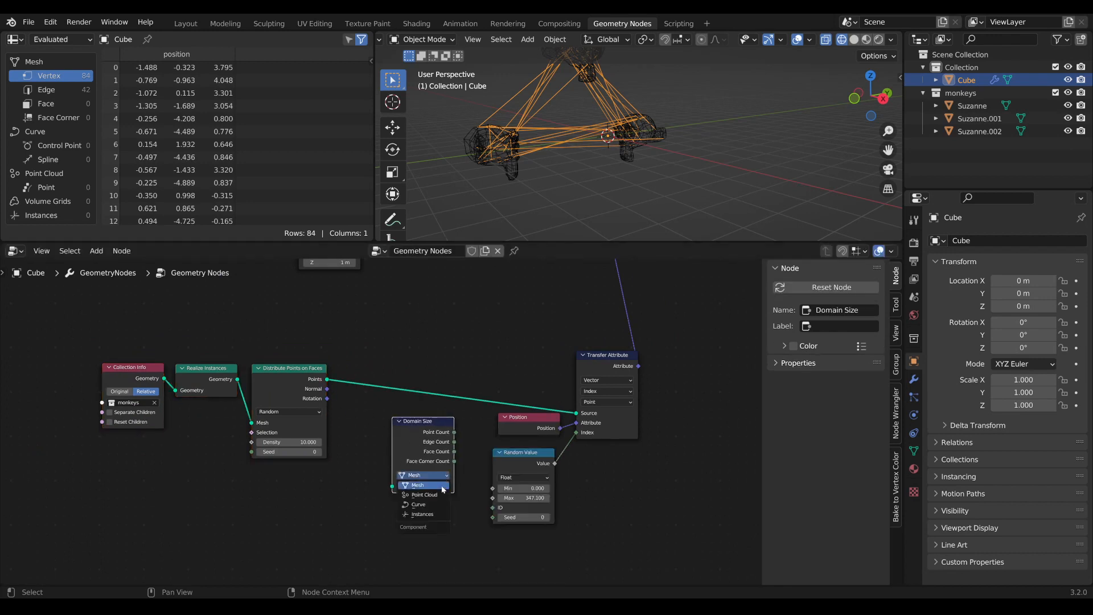
click(438, 496)
drag(432, 435, 434, 442)
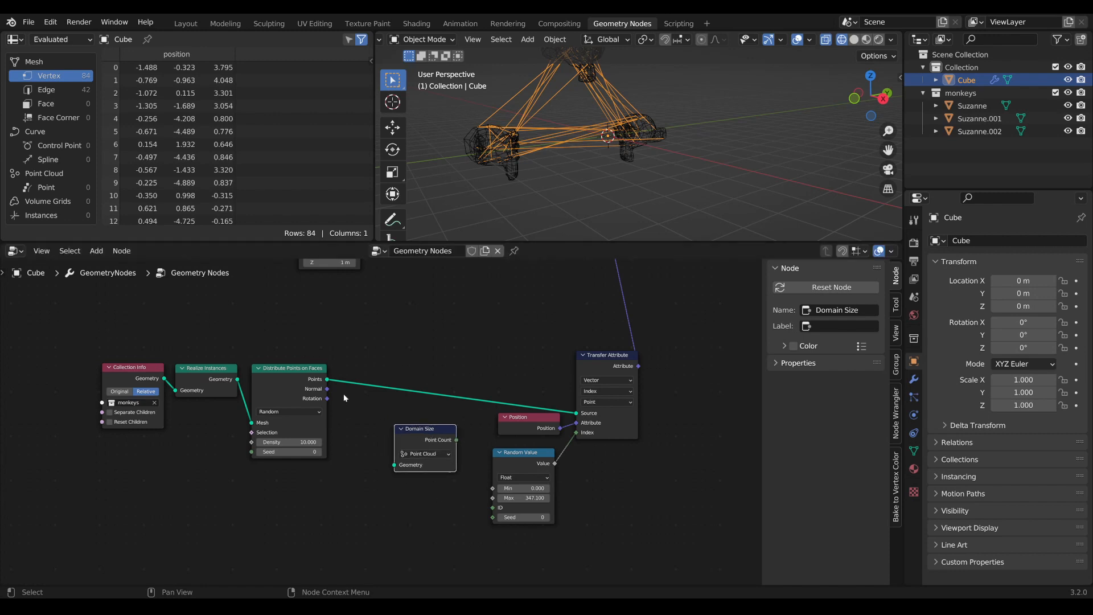
Connect the distributed Points to the Domain Size geometry and its Point Count to the Max input of Random Value
drag(327, 379, 493, 498)
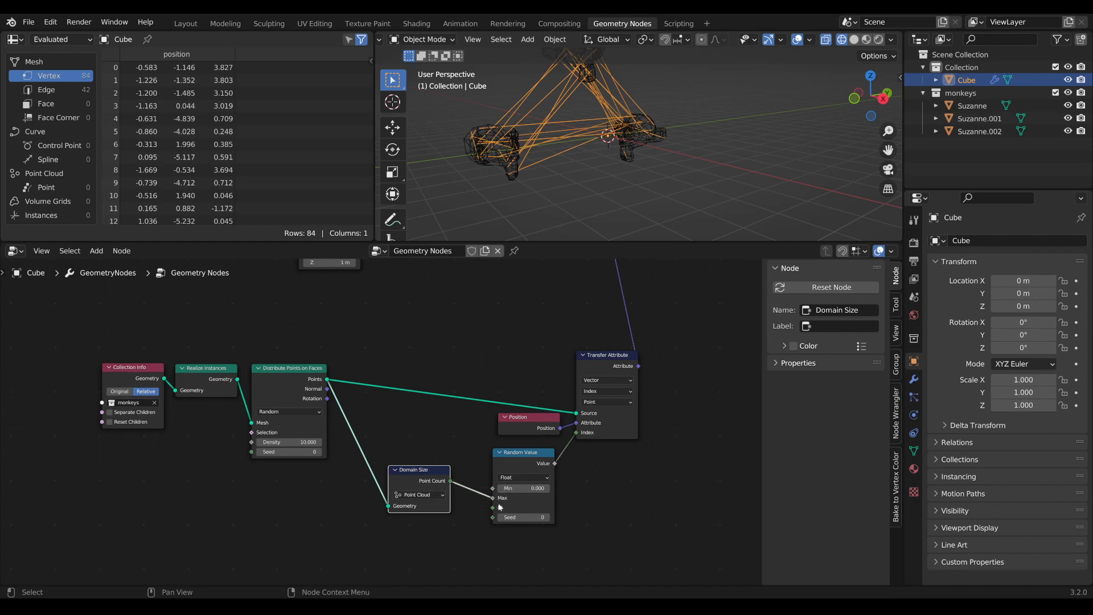
click(492, 501)
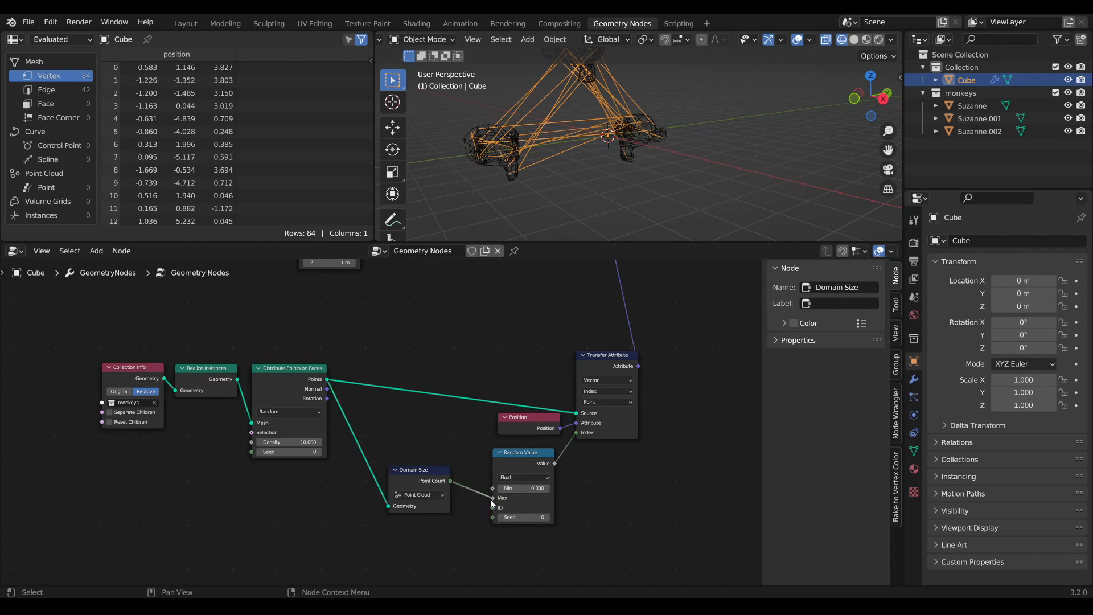
drag(494, 499, 493, 499)
Tidy the node layout by repositioning Random Value, Domain Size, the point distribution chain and Set Position
drag(532, 454, 535, 451)
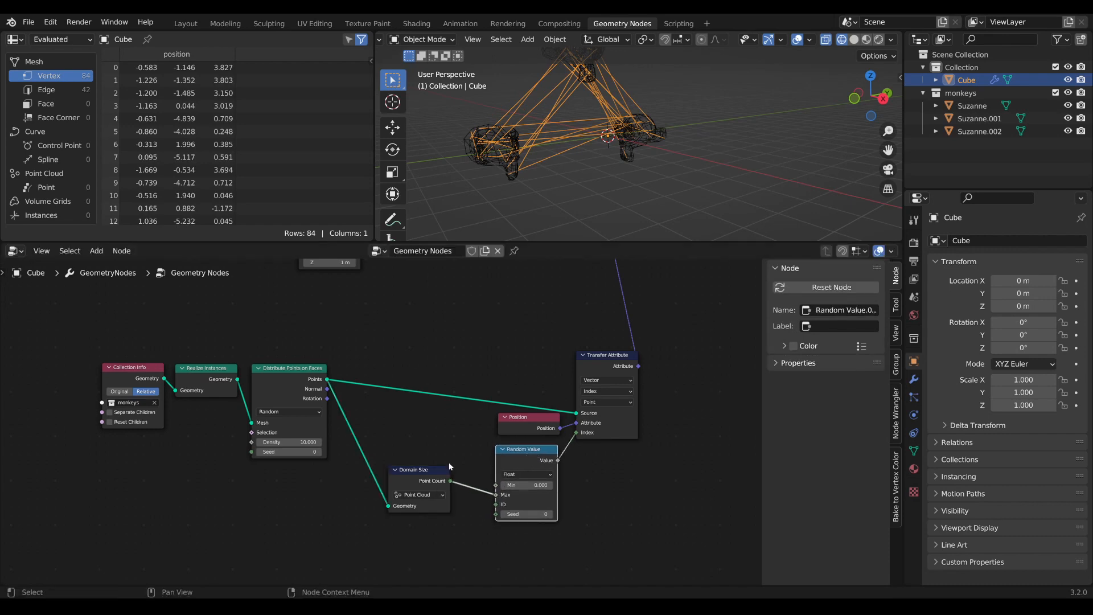
drag(434, 471, 453, 480)
drag(380, 477, 93, 358)
drag(285, 373, 338, 398)
scroll(512, 348, down, 3)
middle_drag(574, 337, 543, 427)
scroll(542, 427, up, 1)
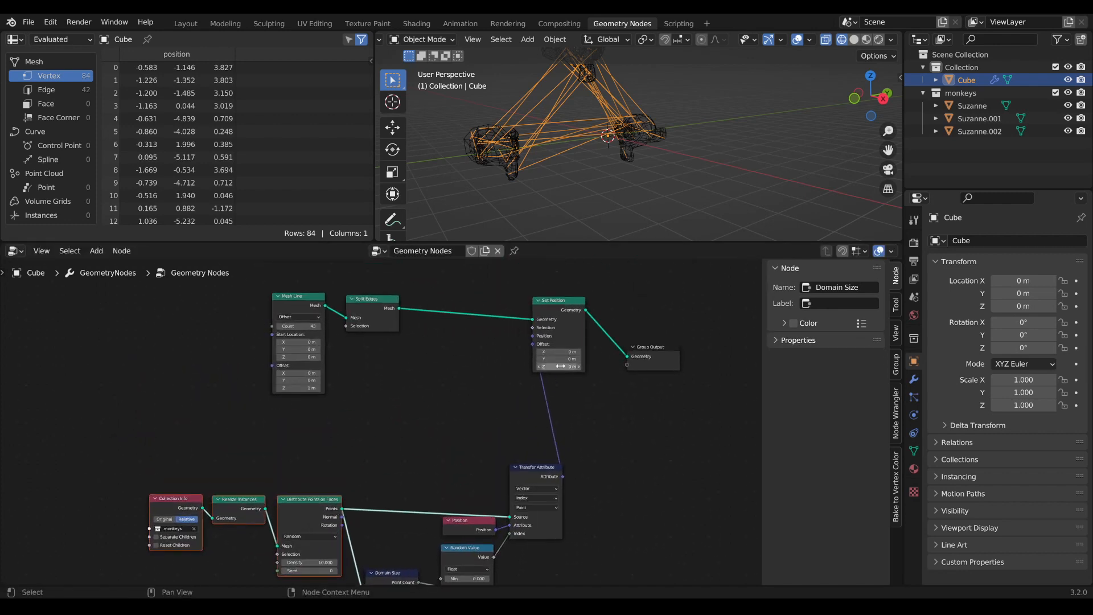
middle_drag(559, 366, 543, 419)
drag(553, 356, 580, 367)
Set the Mesh Line node's Count to 49
scroll(296, 387, up, 1)
middle_drag(296, 387, 418, 383)
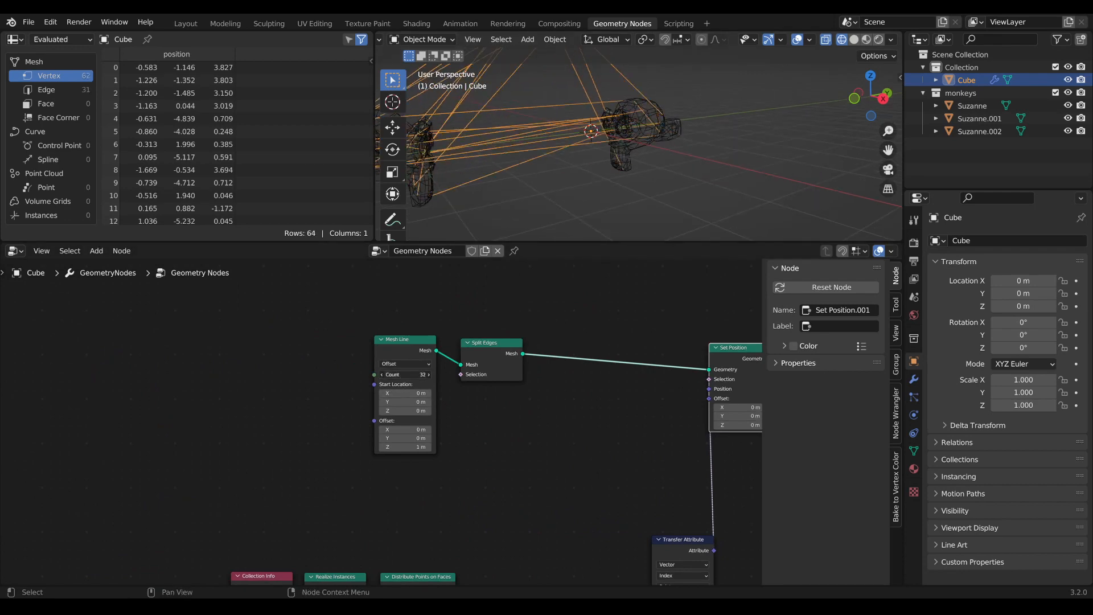
mouse_move(416, 375)
mouse_down()
mouse_move(381, 374)
mouse_move(427, 374)
mouse_up()
middle_drag(563, 149, 586, 154)
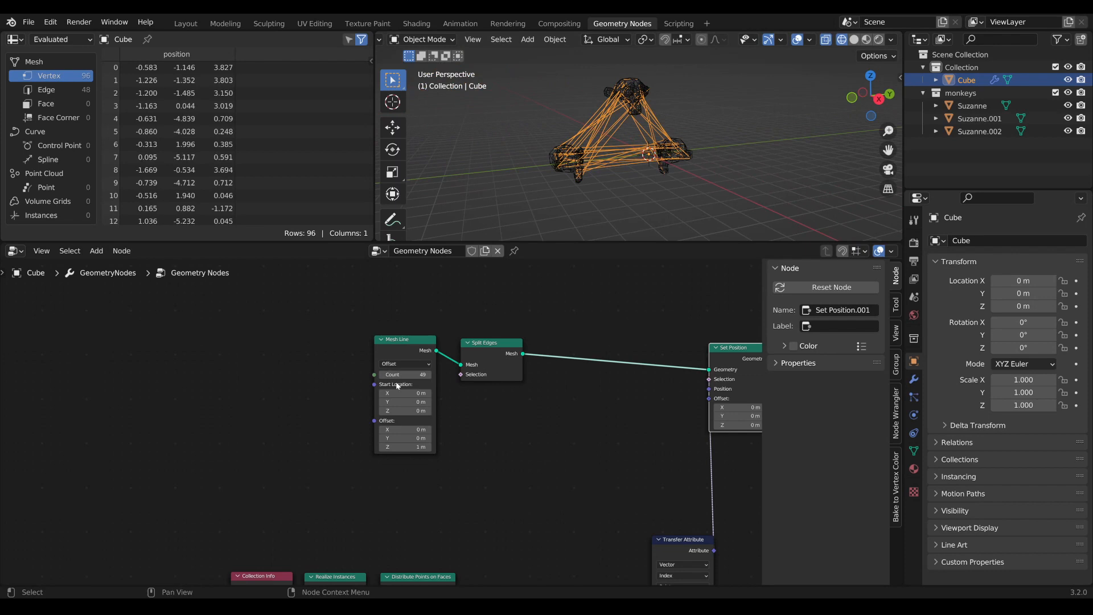
mouse_move(398, 374)
mouse_down()
mouse_move(379, 375)
mouse_move(399, 374)
mouse_up()
mouse_move(654, 159)
middle_down()
mouse_move(740, 125)
mouse_move(693, 203)
mouse_move(740, 163)
middle_up()
Switch the 3D viewport to solid shading, select the Suzanne head and make the viewport taller
click(854, 40)
click(643, 144)
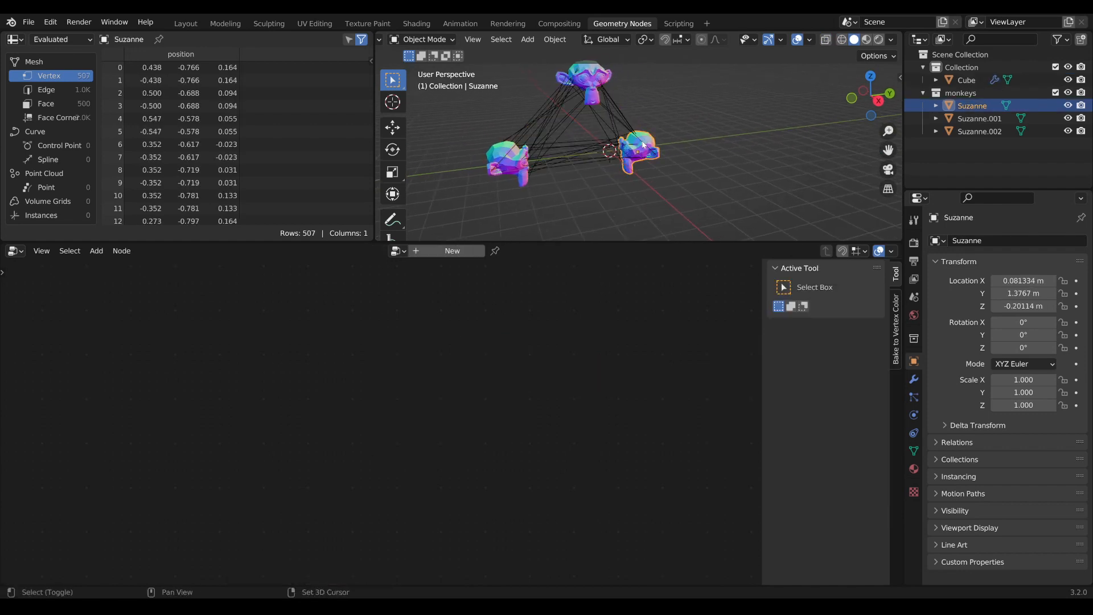
shift+middle_drag(643, 144, 685, 171)
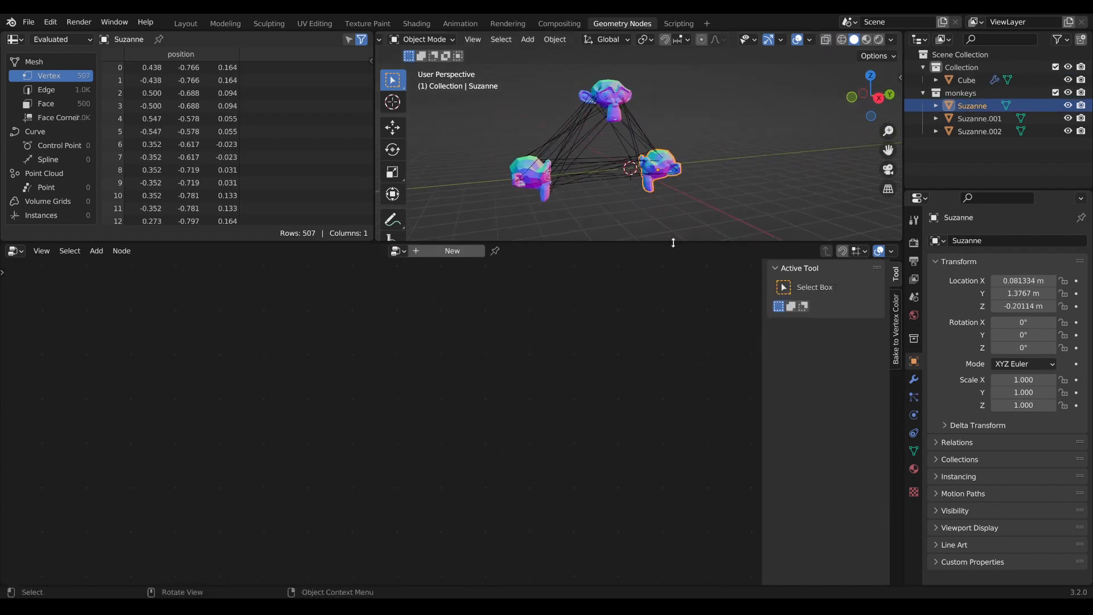
drag(674, 242, 674, 297)
Move the Suzanne head away from the others to about X 0.50, Y 2.59, Z -0.87 m
middle_drag(672, 233, 726, 210)
key(g)
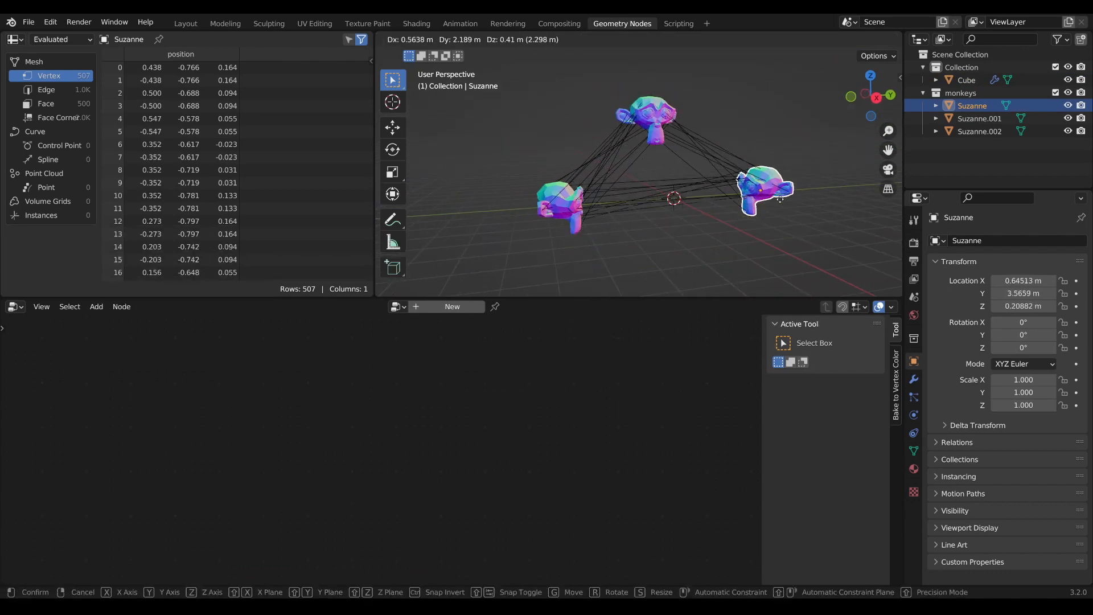
click(761, 217)
middle_drag(688, 150, 664, 162)
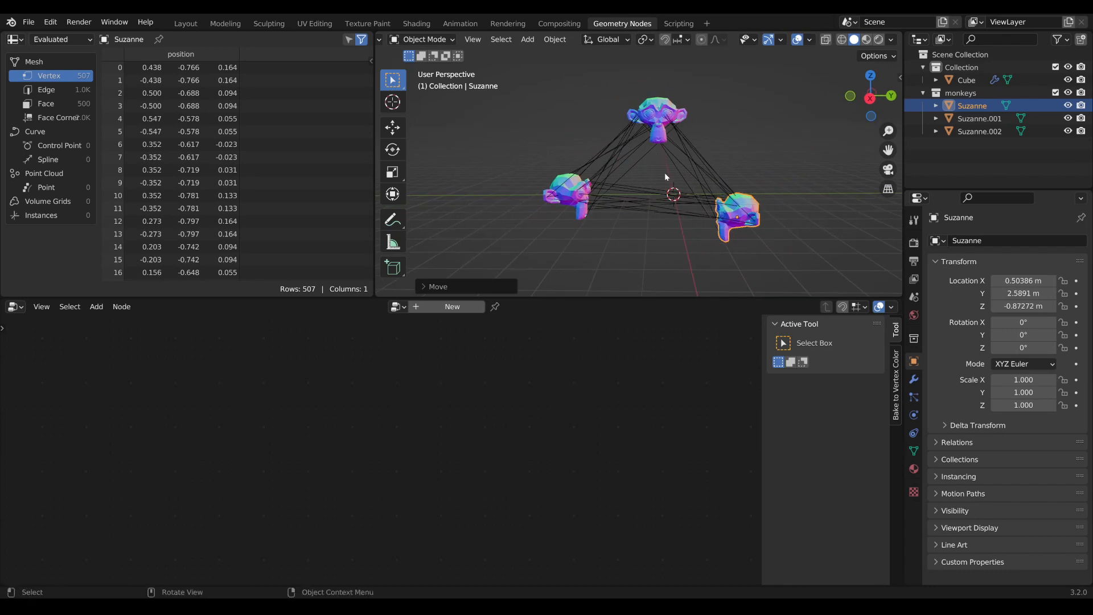
Select the Cube object and change the Seed of its Distribute Points on Faces node to vary the connections
click(657, 134)
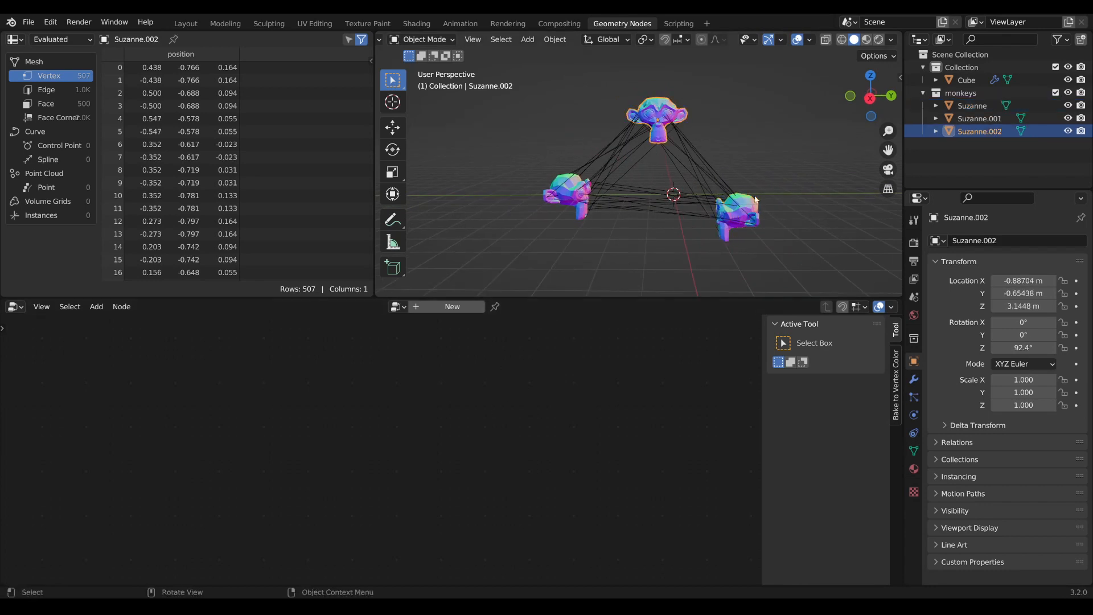
click(998, 80)
middle_drag(518, 541, 491, 471)
scroll(439, 462, up, 1)
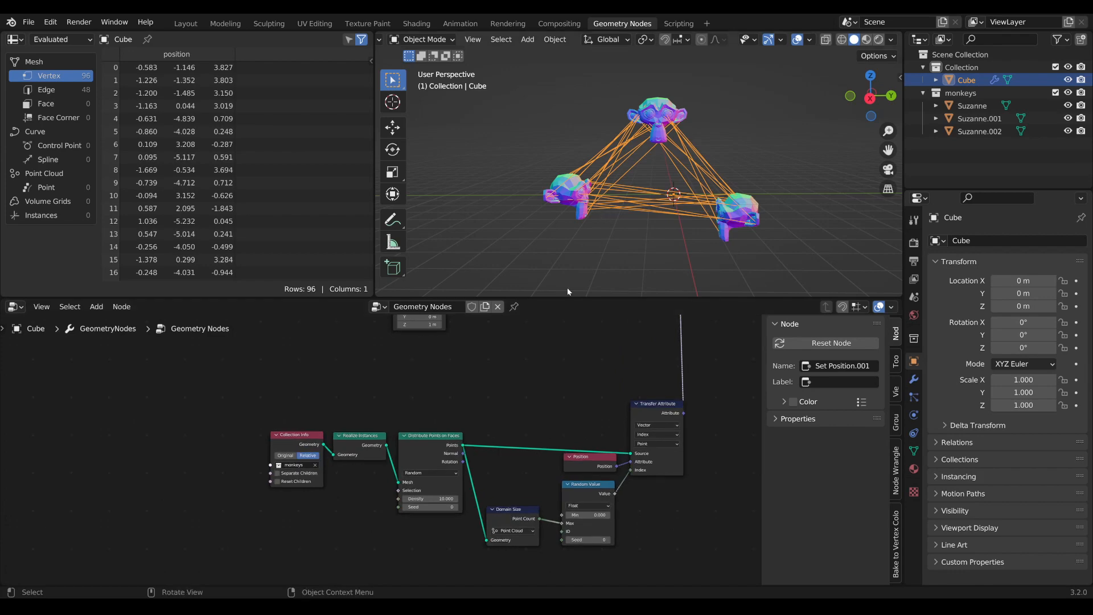
click(432, 441)
drag(437, 507, 473, 507)
scroll(621, 218, up, 1)
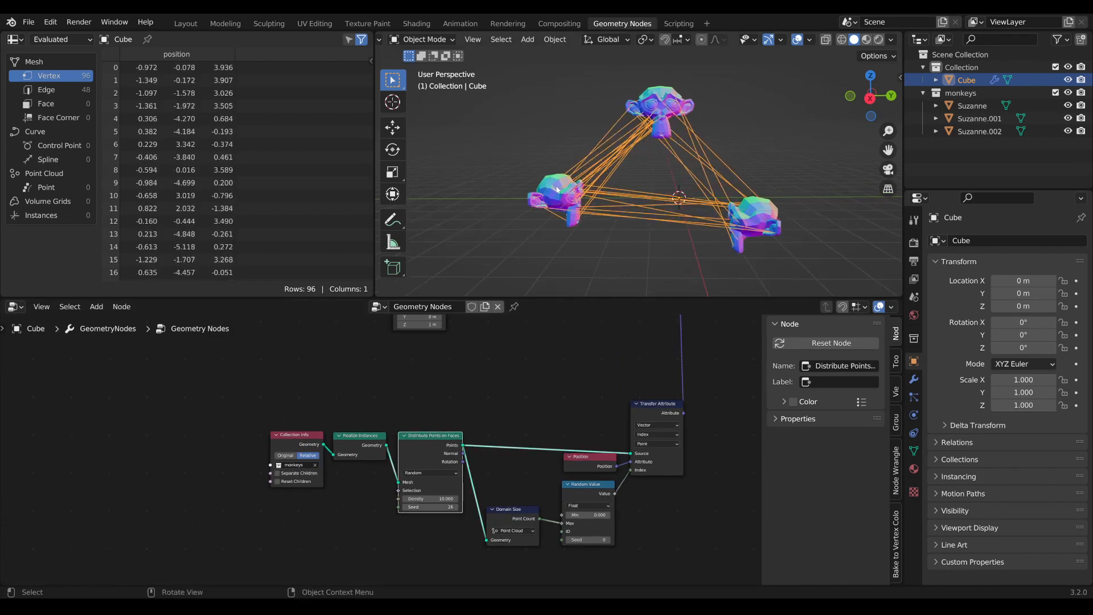
click(557, 190)
key(s)
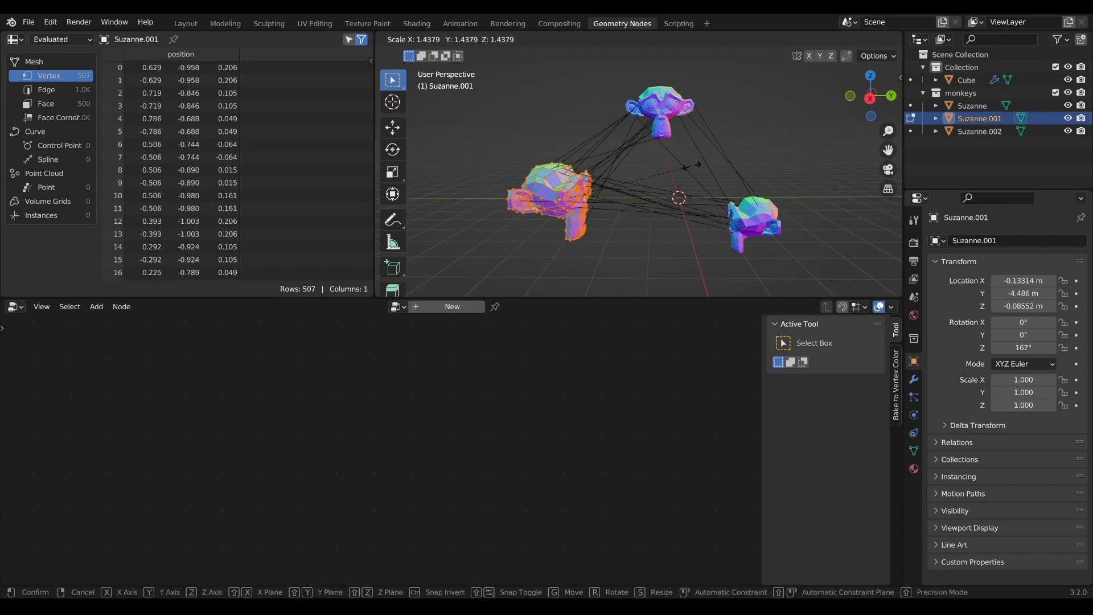
right_click(663, 167)
middle_drag(662, 167, 624, 160)
scroll(673, 156, up, 1)
key(Tab)
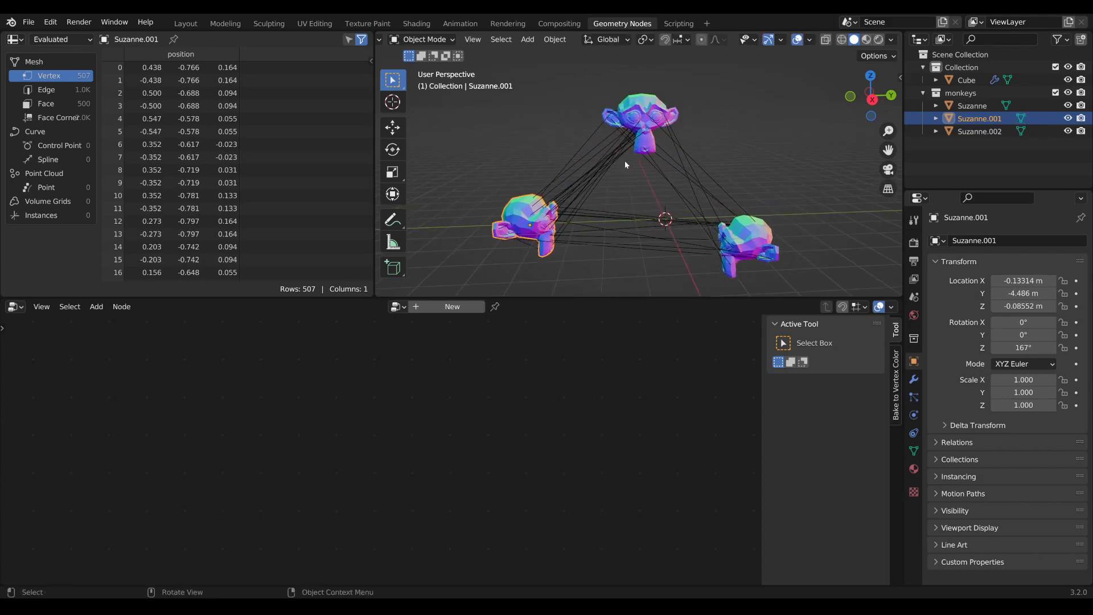
Move the Suzanne head closer to the other monkeys, to about X 2.35, Y 0.55, Z 0.38 m
click(625, 153)
scroll(637, 182, down, 3)
click(706, 234)
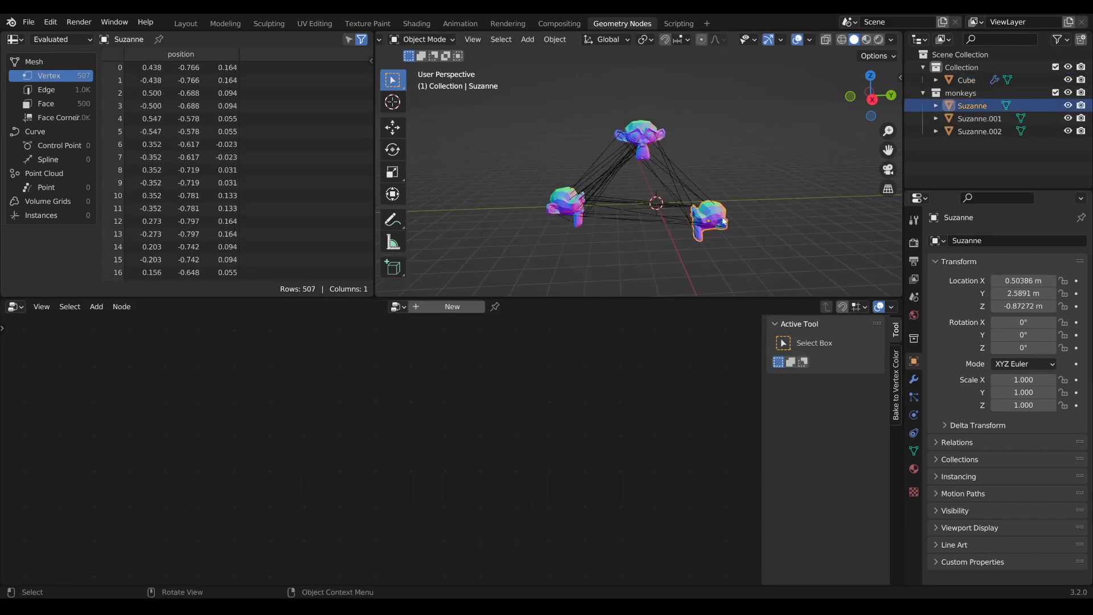
middle_drag(706, 235, 781, 214)
key(g)
click(671, 216)
key(g)
click(606, 222)
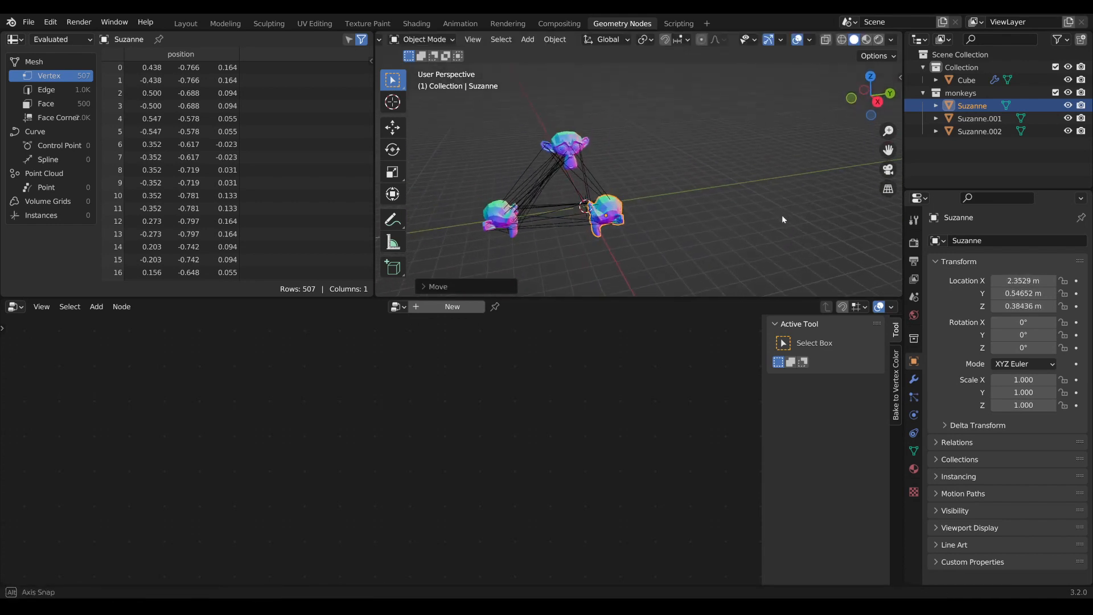
Move the Suzanne head outward, rotate it slightly, and reposition it at about X 3.23 m
key(g)
click(716, 197)
key(r)
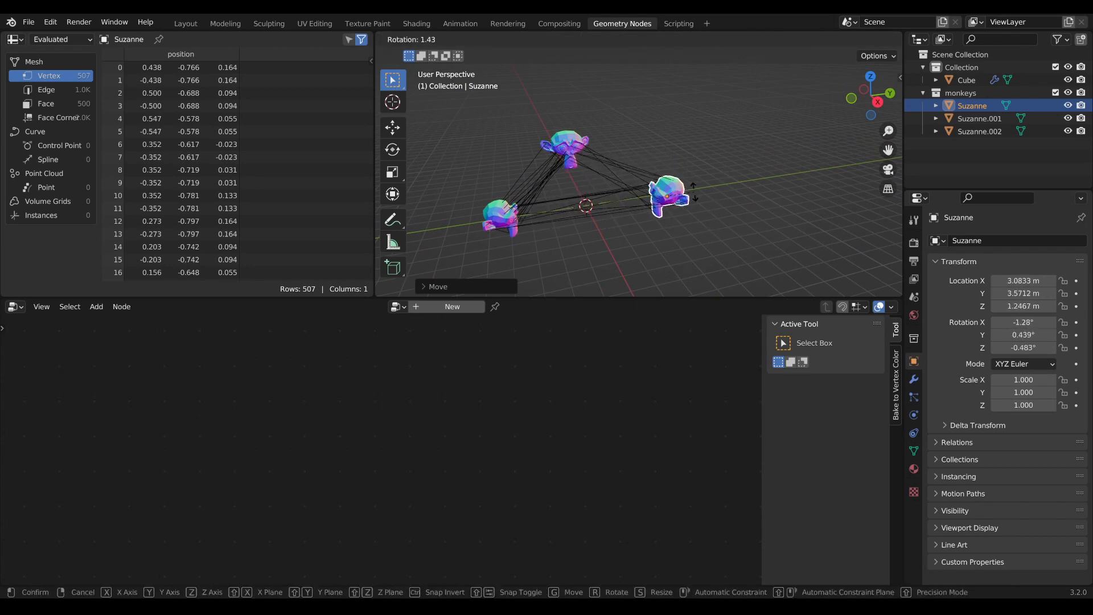
click(681, 204)
middle_drag(682, 204, 652, 220)
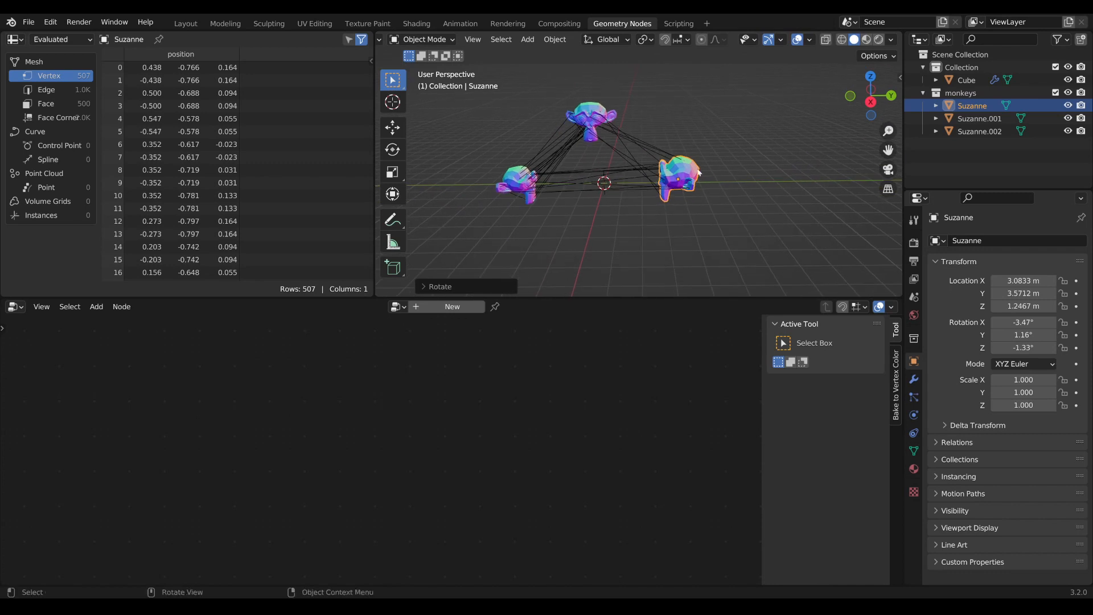
key(g)
click(636, 227)
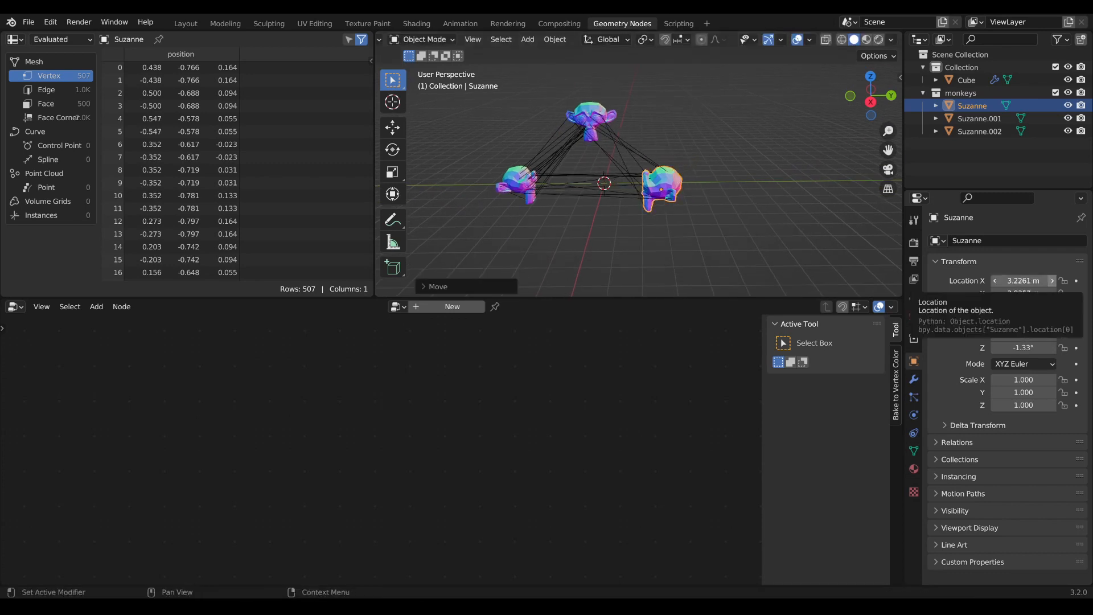
On the Cube's node tree, move the upper node row closer to the lower nodes and shift the Group Output away from it
click(620, 141)
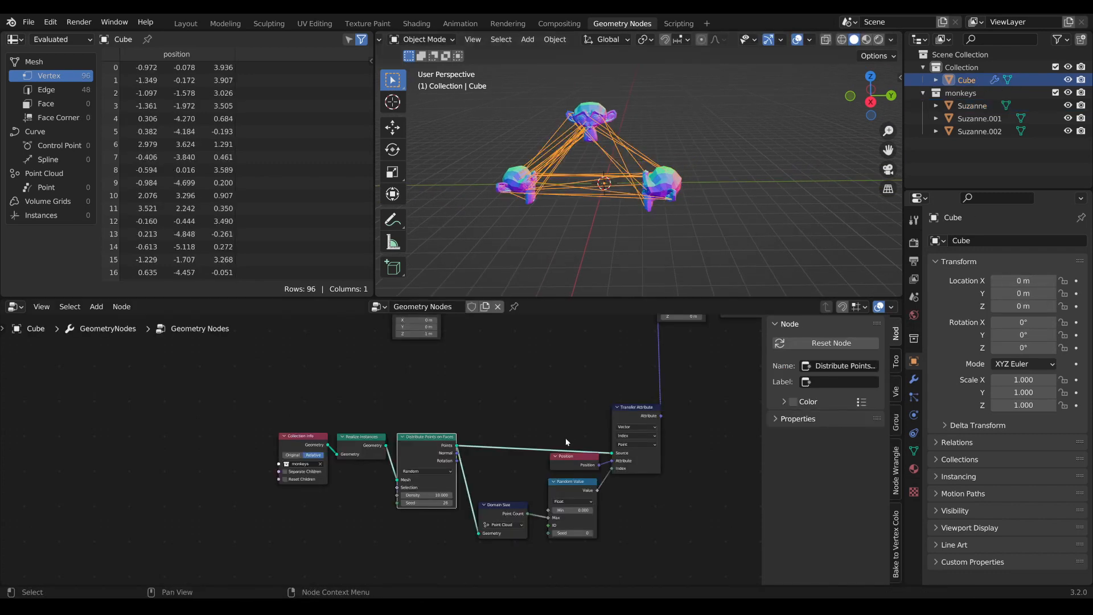
scroll(566, 435, down, 8)
middle_drag(526, 430, 488, 482)
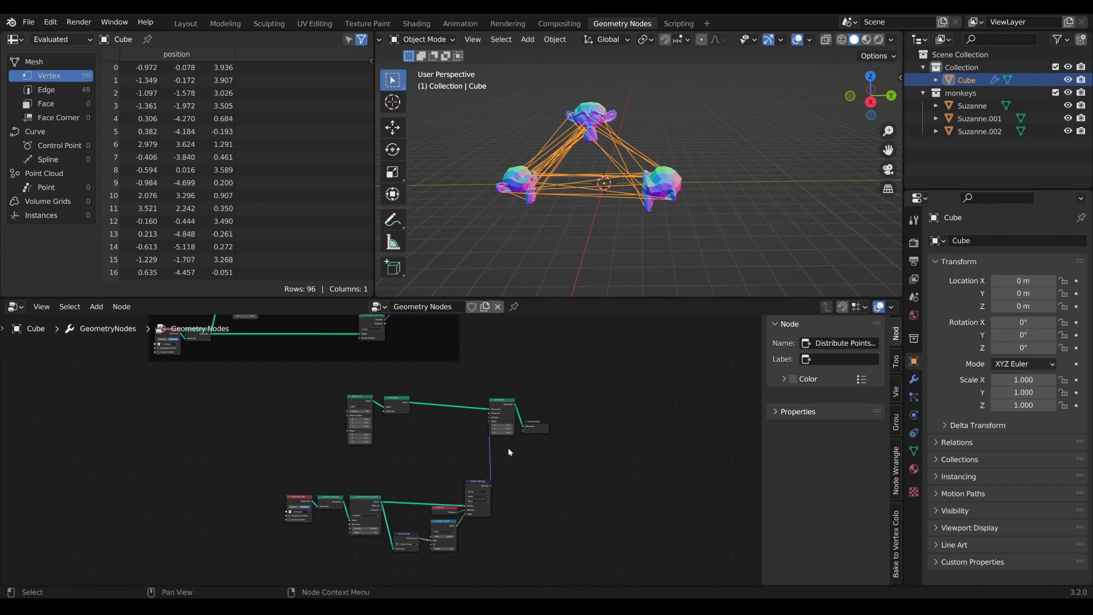
drag(508, 448, 329, 385)
key(g)
click(368, 424)
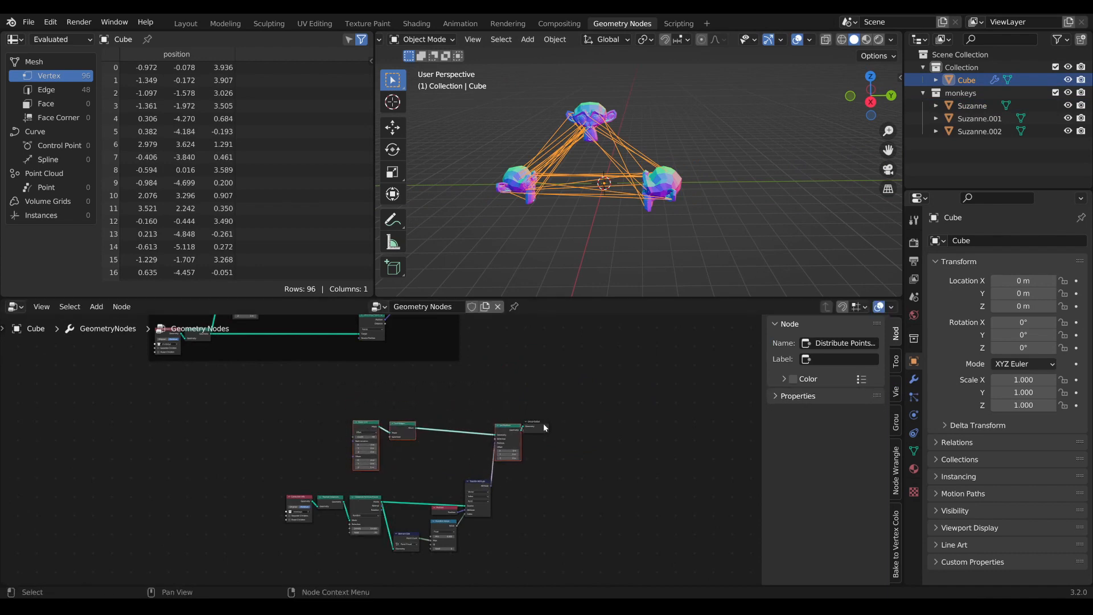
drag(535, 425, 569, 443)
middle_drag(630, 522, 655, 520)
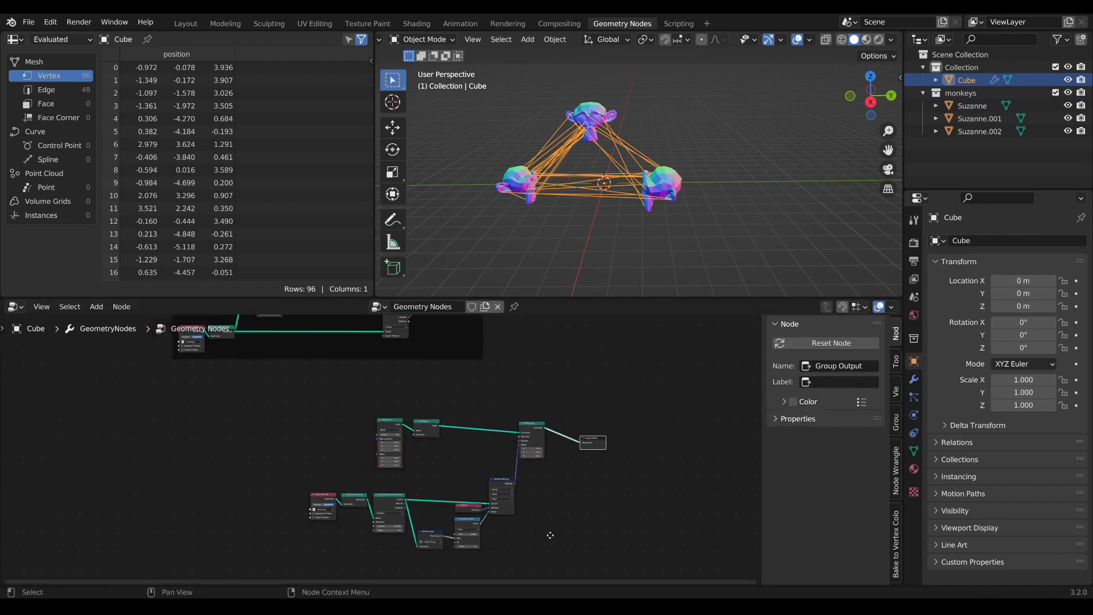
Frame all the cable nodes except the Group Output, turn off the frame's custom color and label it "transfer postion method"
drag(540, 557, 288, 403)
key(ctrl+j)
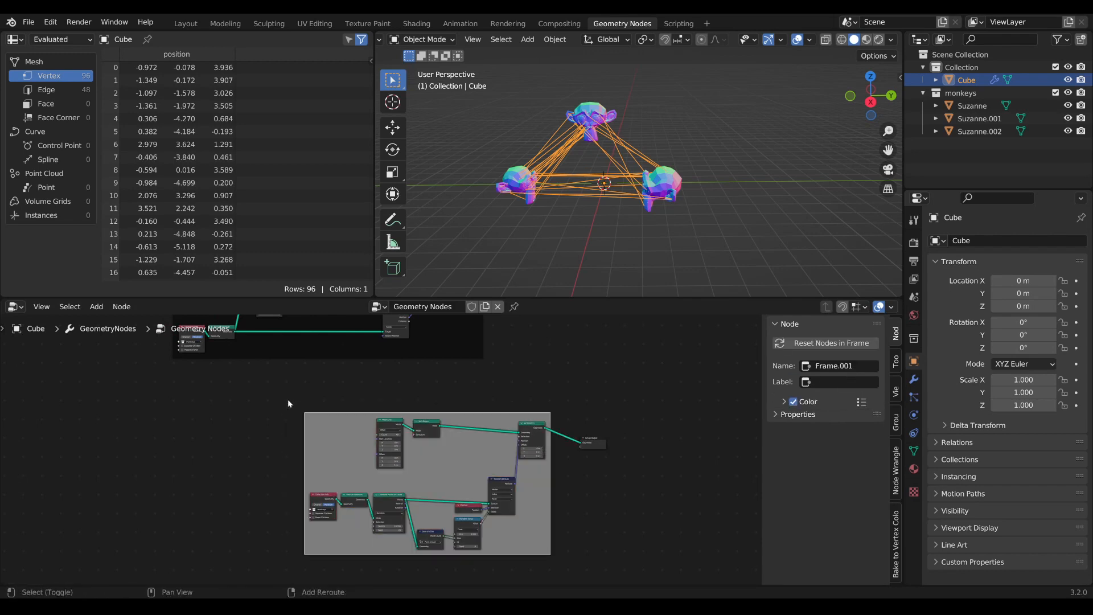
click(793, 402)
click(794, 402)
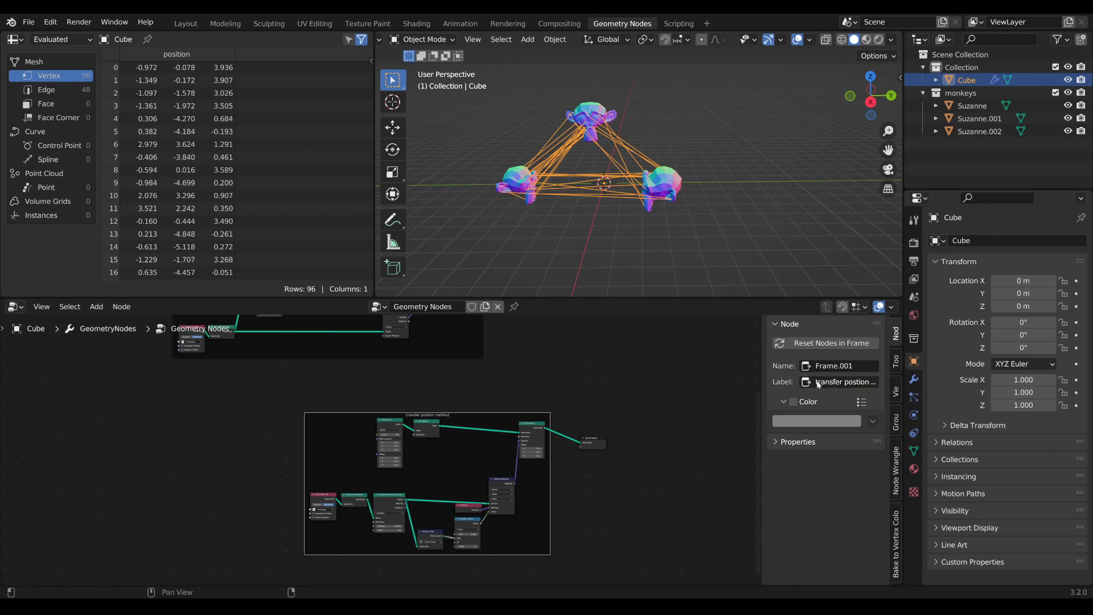
Place the labelled frame just below the earlier method's frame and realign the Group Output node beside it
drag(473, 414, 388, 392)
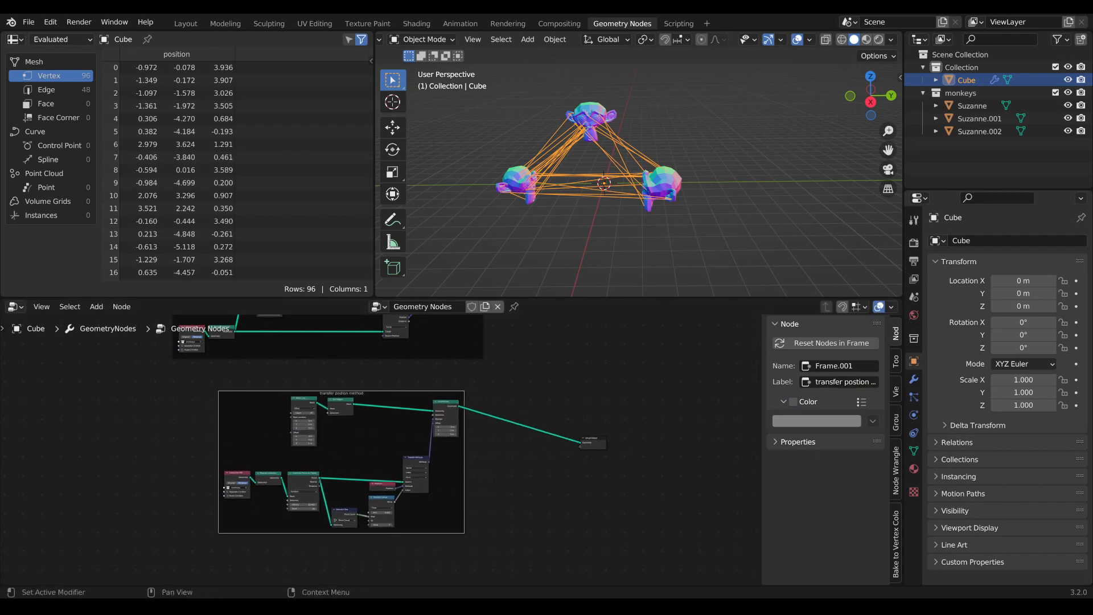
scroll(482, 420, up, 2)
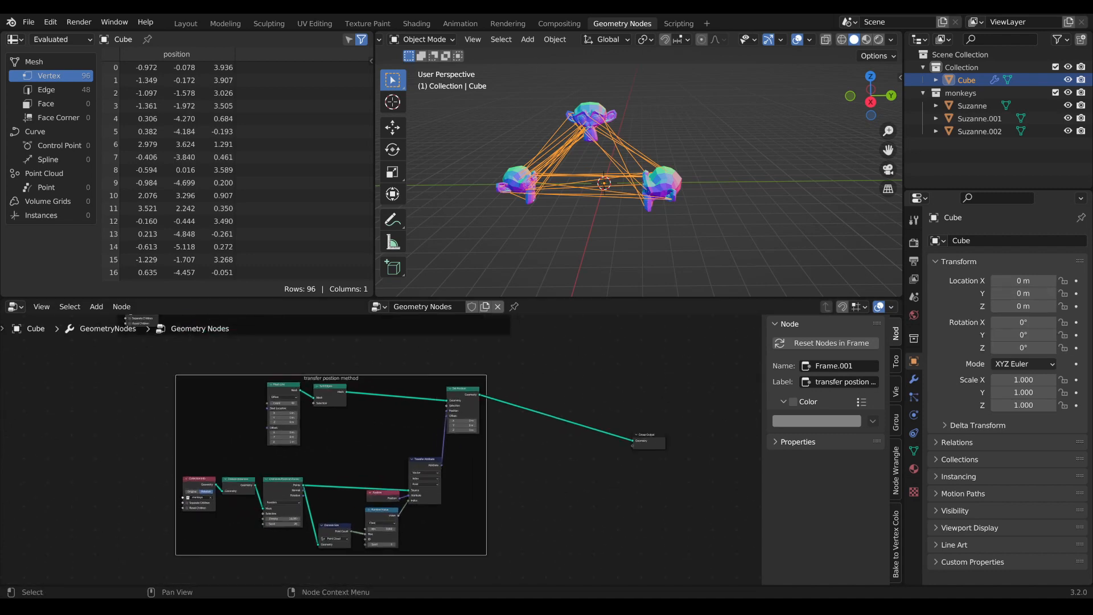
drag(415, 418, 442, 395)
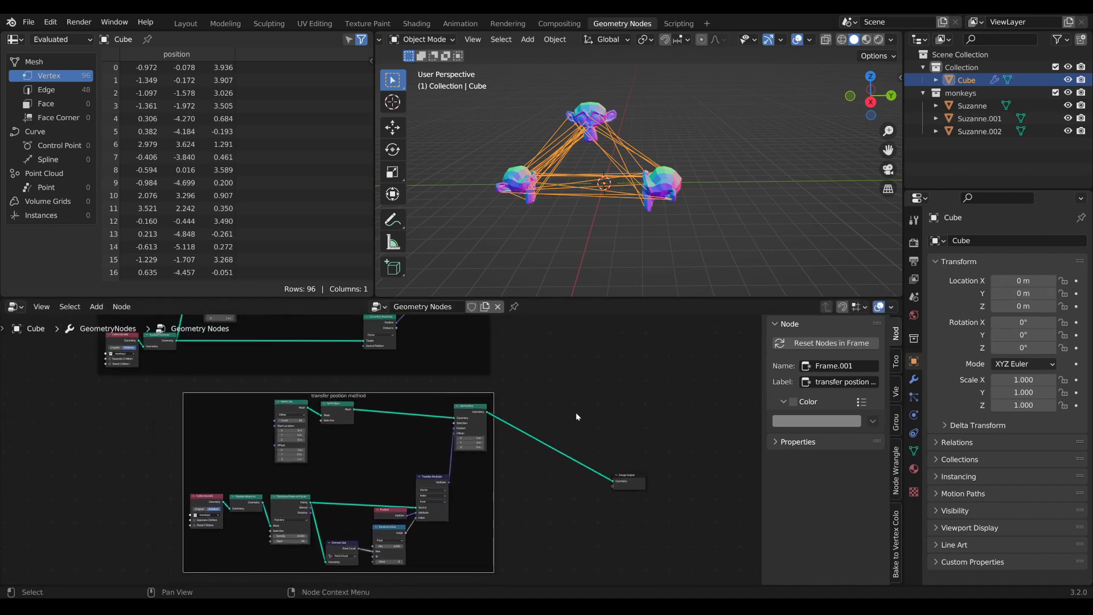
middle_drag(575, 413, 544, 427)
drag(599, 496, 606, 446)
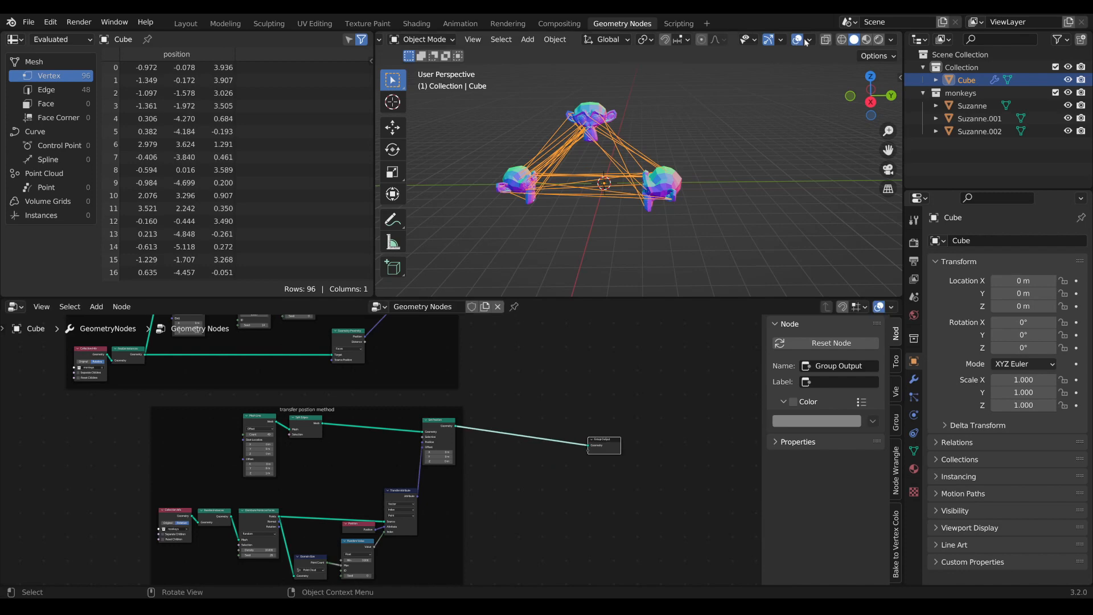
Switch the 3D viewport to wireframe shading and examine where the cables attach to the monkey heads
click(842, 39)
middle_drag(645, 243, 569, 128)
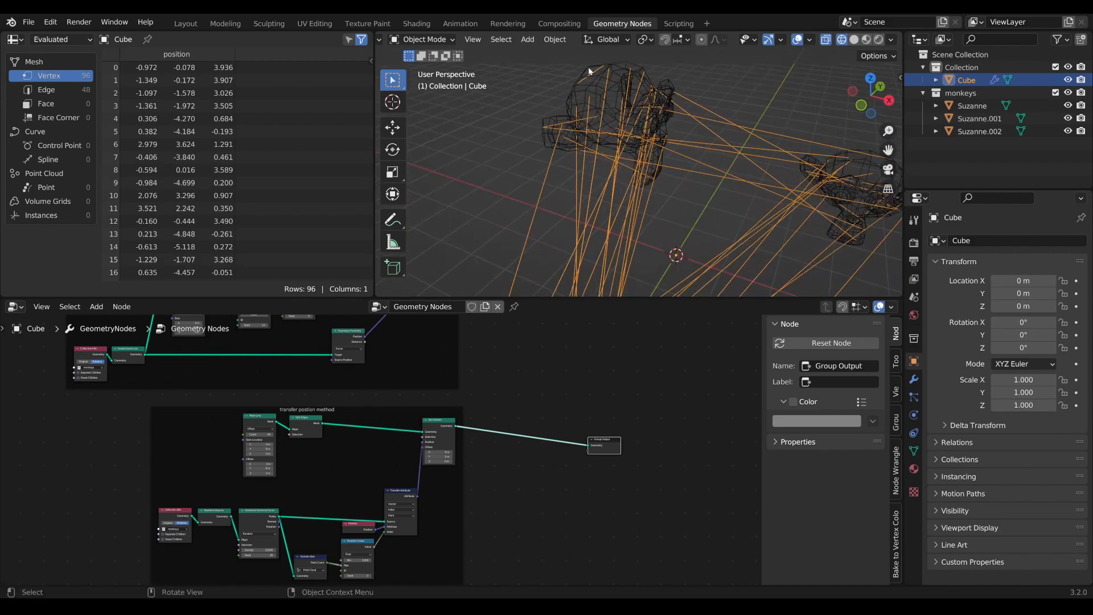
middle_drag(591, 77, 577, 168)
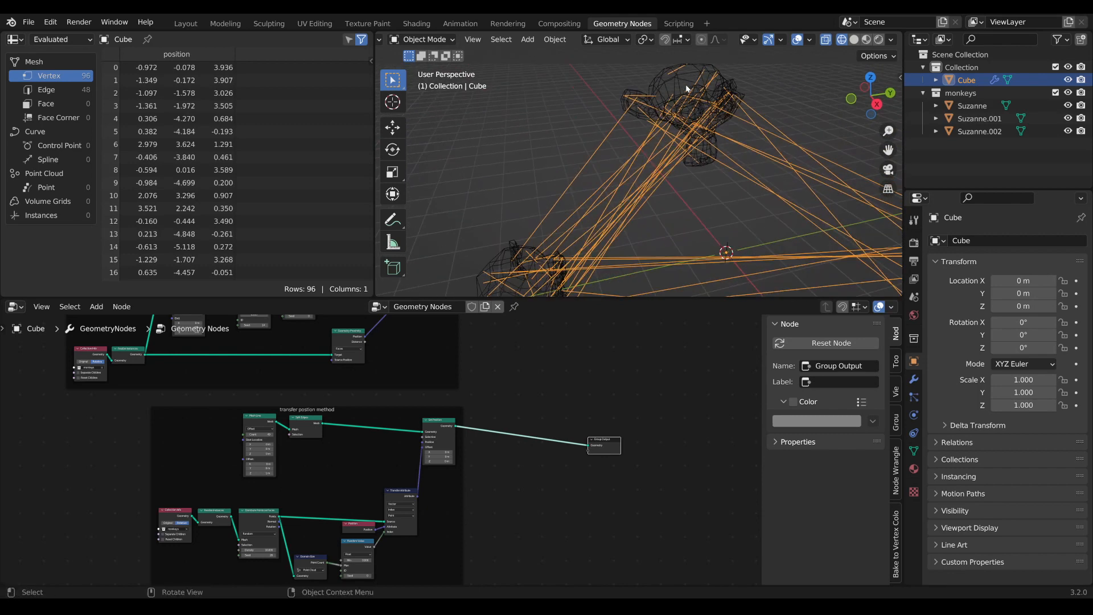
middle_drag(631, 196, 562, 291)
middle_drag(694, 98, 657, 170)
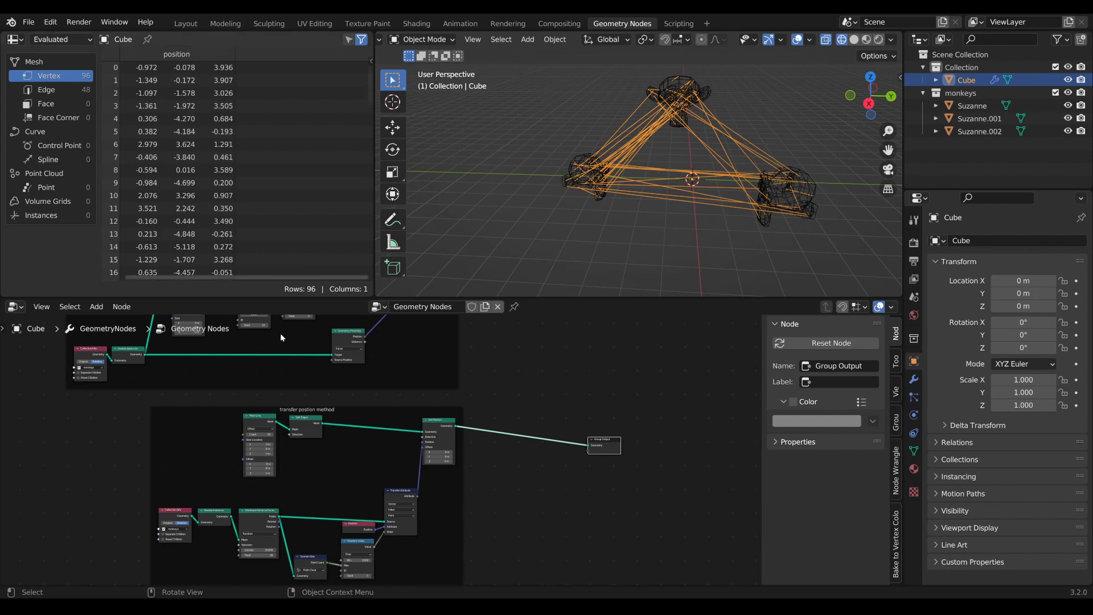
Move the Group Output farther from the framed setup and cut the link feeding its geometry
scroll(475, 455, down, 2)
drag(390, 426, 393, 427)
drag(563, 441, 656, 507)
scroll(626, 483, down, 2)
middle_drag(613, 453, 530, 452)
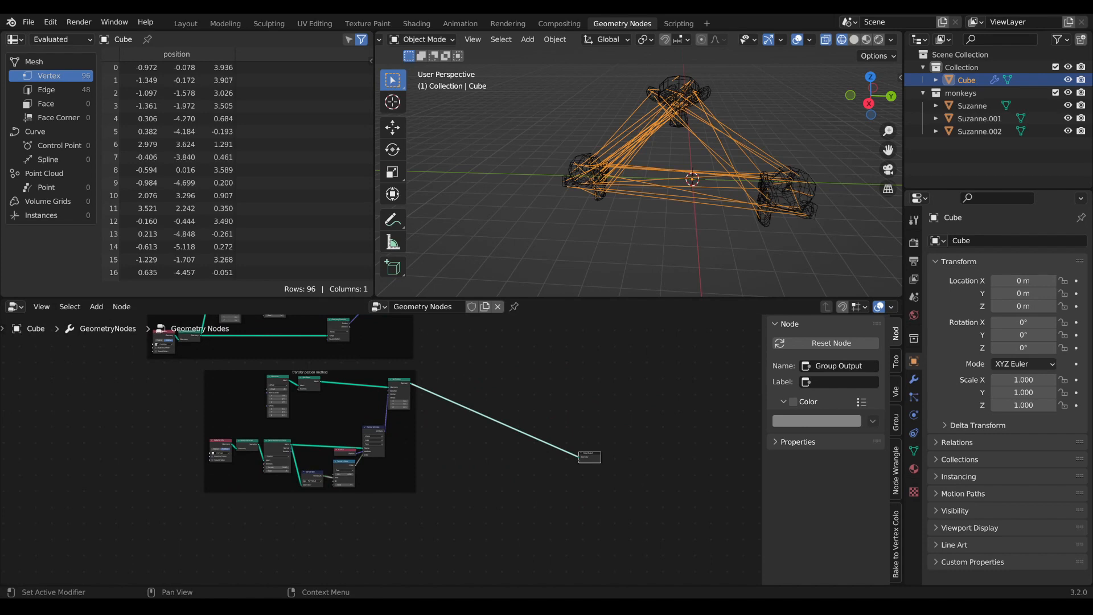
middle_drag(558, 504, 582, 487)
ctrl+right_drag(583, 487, 630, 465)
Place the disconnected Group Output in the empty area below the transfer position frame
drag(653, 454, 551, 535)
middle_drag(444, 515, 337, 427)
scroll(630, 420, up, 4)
drag(569, 450, 499, 514)
middle_drag(408, 509, 591, 523)
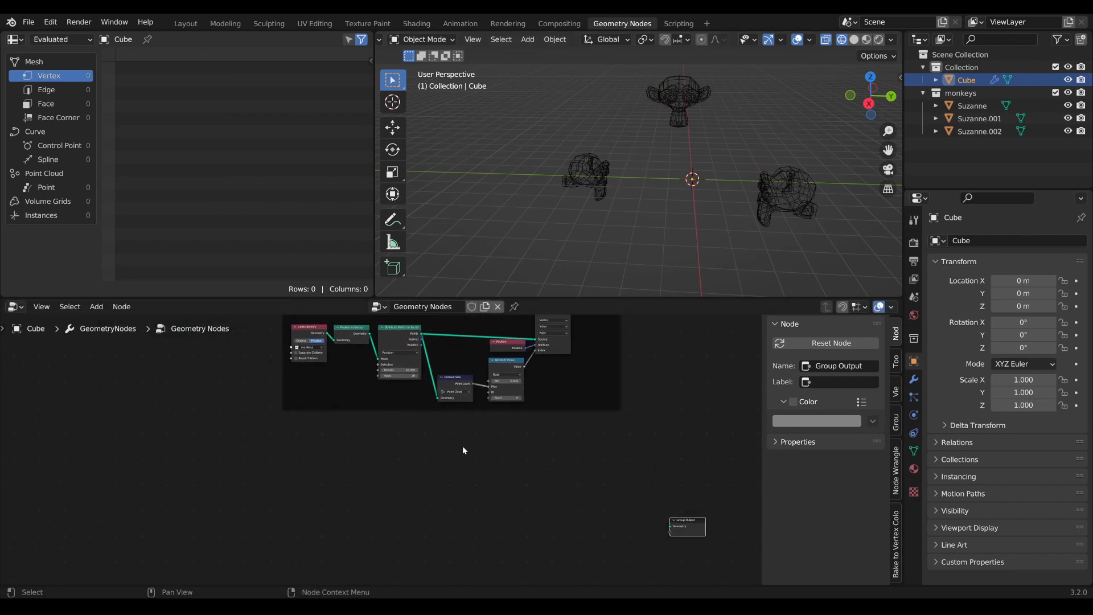
middle_drag(453, 453, 410, 468)
middle_drag(342, 460, 365, 452)
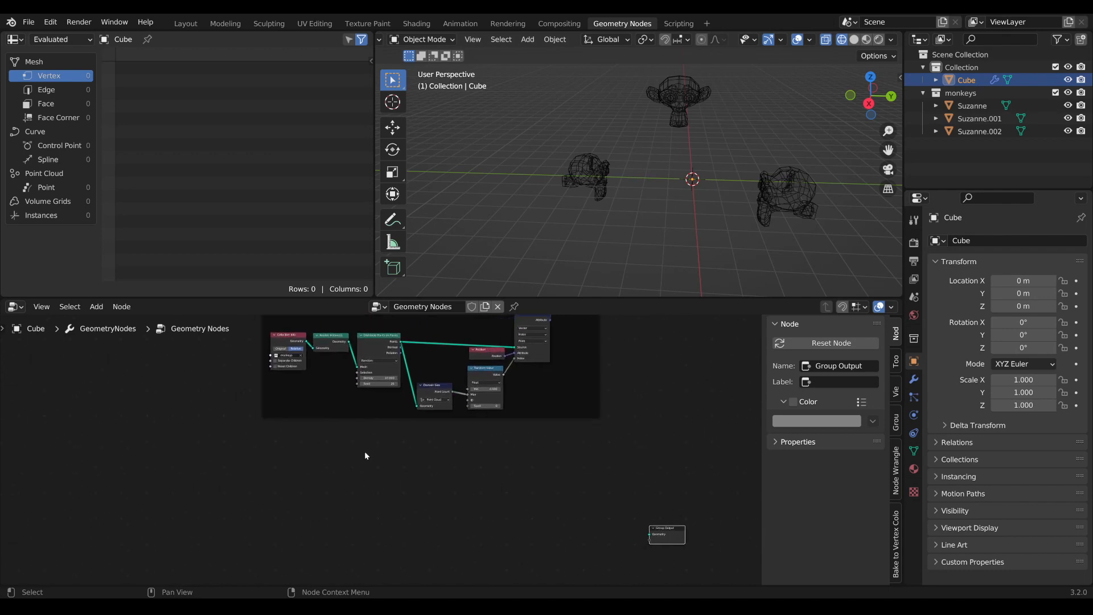
Duplicate the Collection Info, Realize Instances and Distribute Points on Faces nodes and place the copies directly below the originals
shift+click(281, 336)
shift+click(330, 337)
shift+click(364, 336)
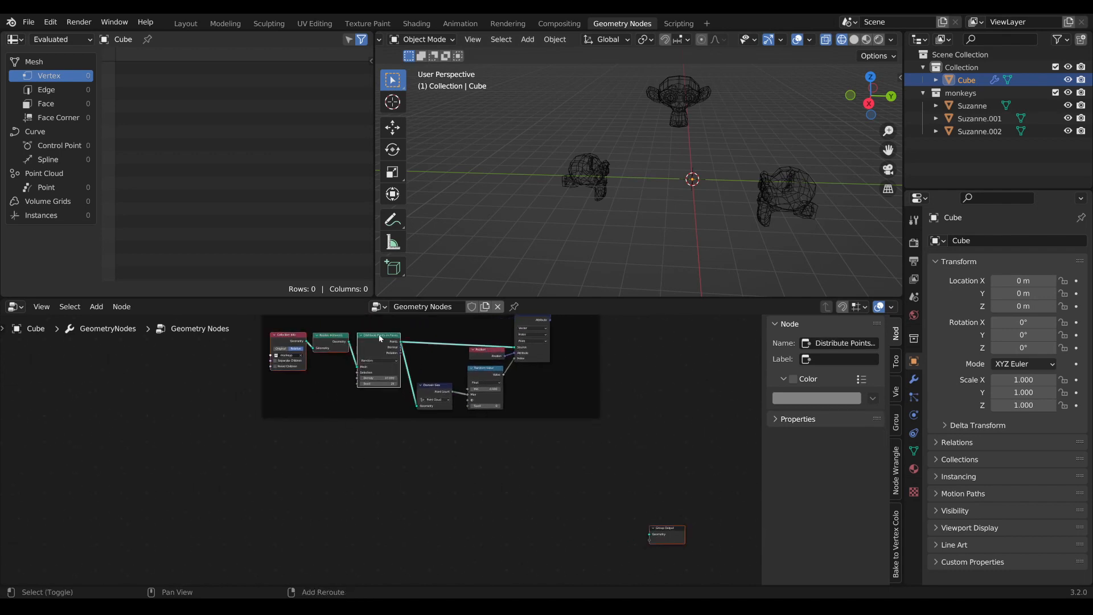
key(shift+d)
key(y)
click(377, 524)
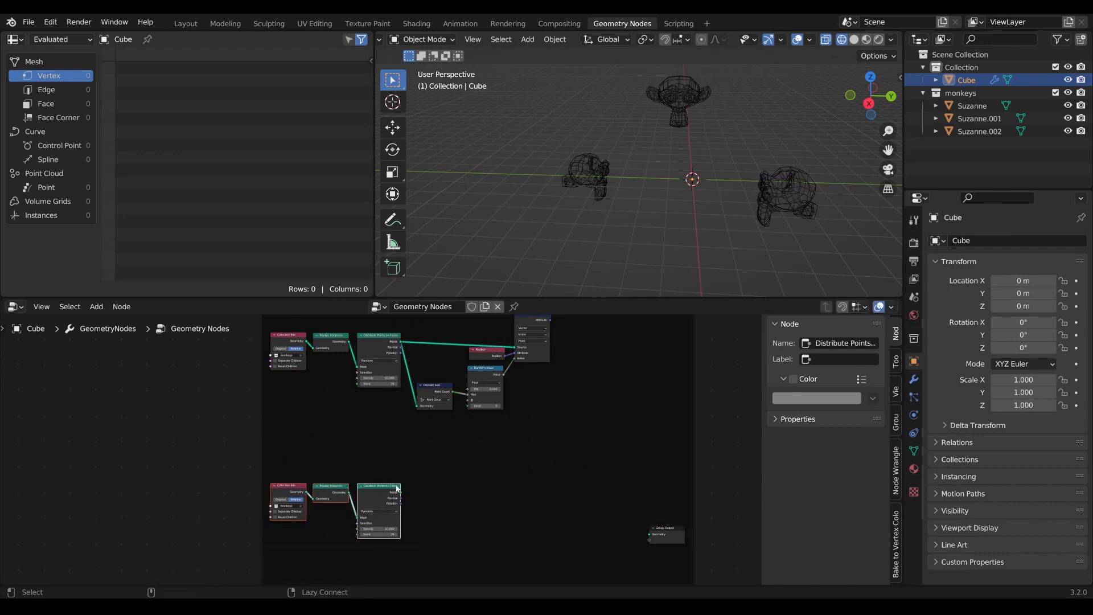
Connect the duplicated Distribute Points on Faces node's Points to the Group Output and switch the viewport to solid shading
scroll(487, 442, up, 2)
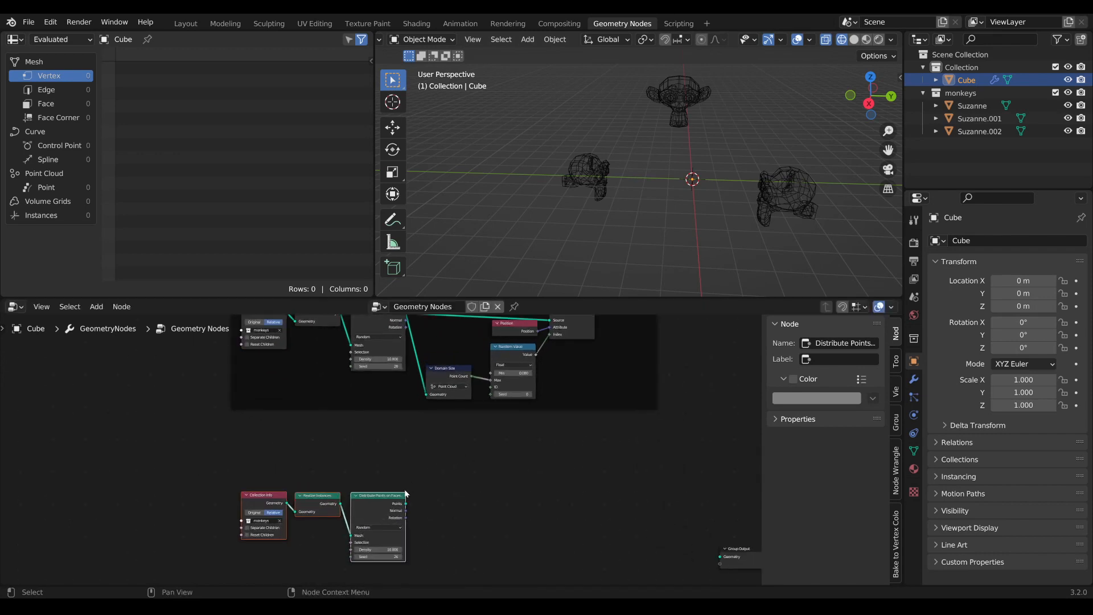
alt+shift+click(377, 496)
scroll(451, 540, down, 2)
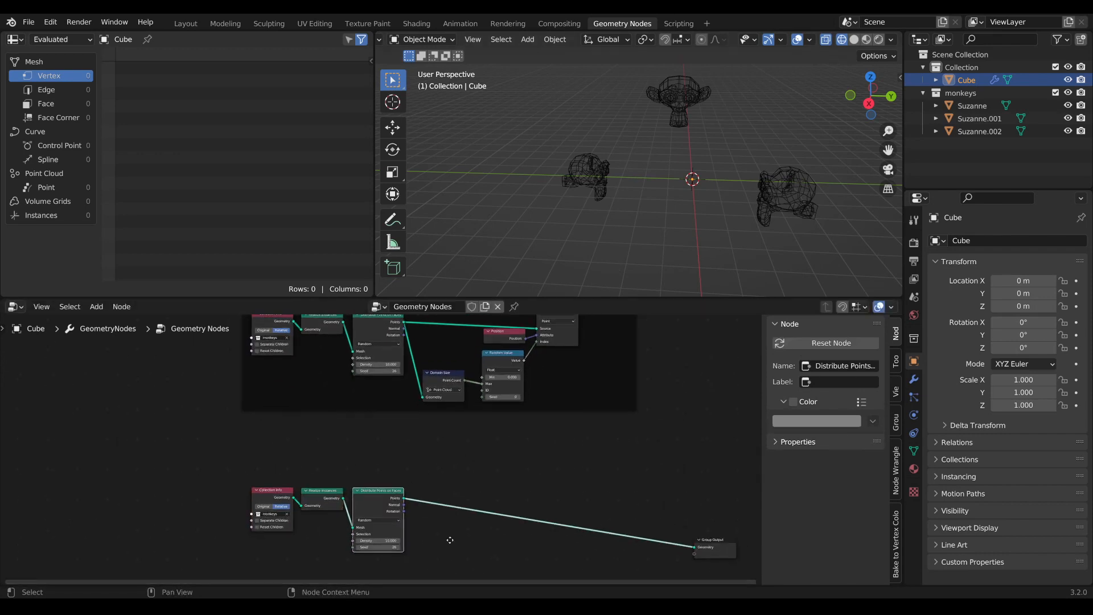
middle_drag(451, 539, 396, 490)
click(853, 39)
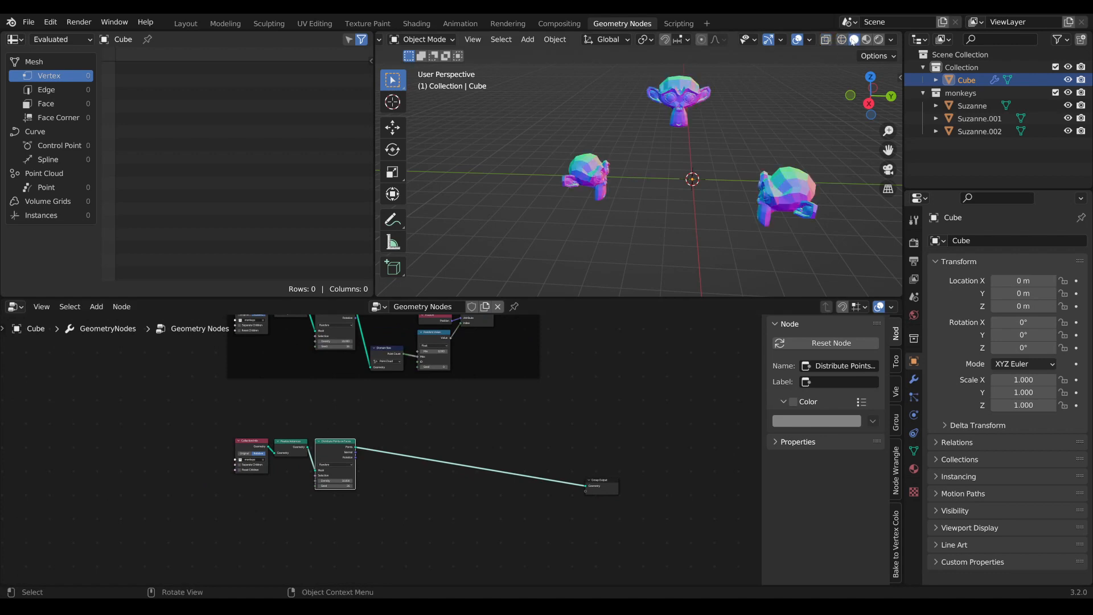
Move the Group Output node up so it roughly lines up with the duplicated node row
scroll(461, 524, down, 1)
drag(574, 473, 615, 467)
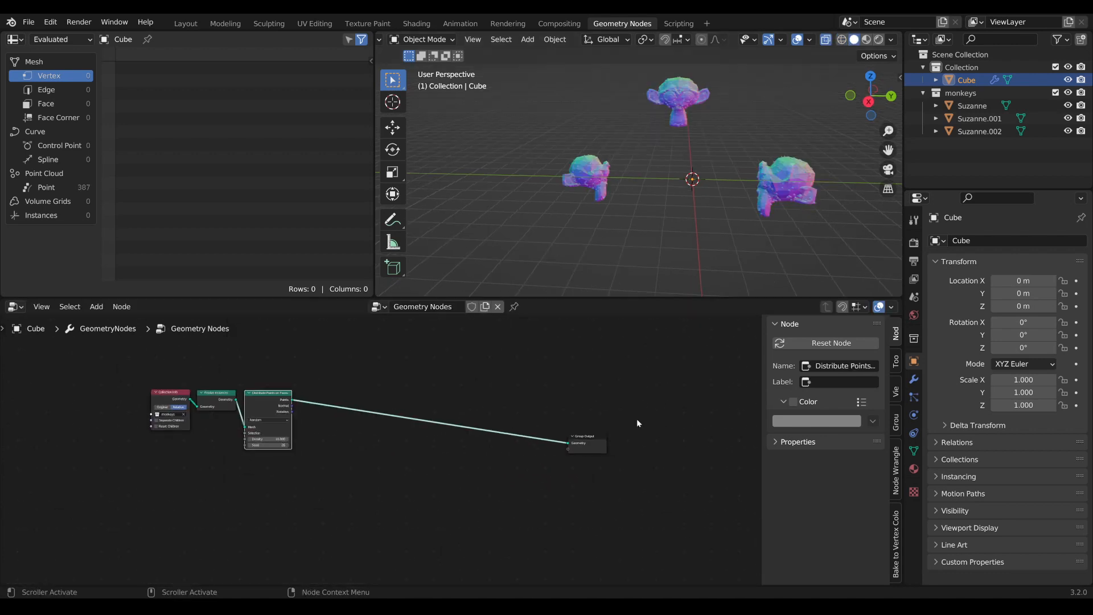
drag(585, 439, 595, 410)
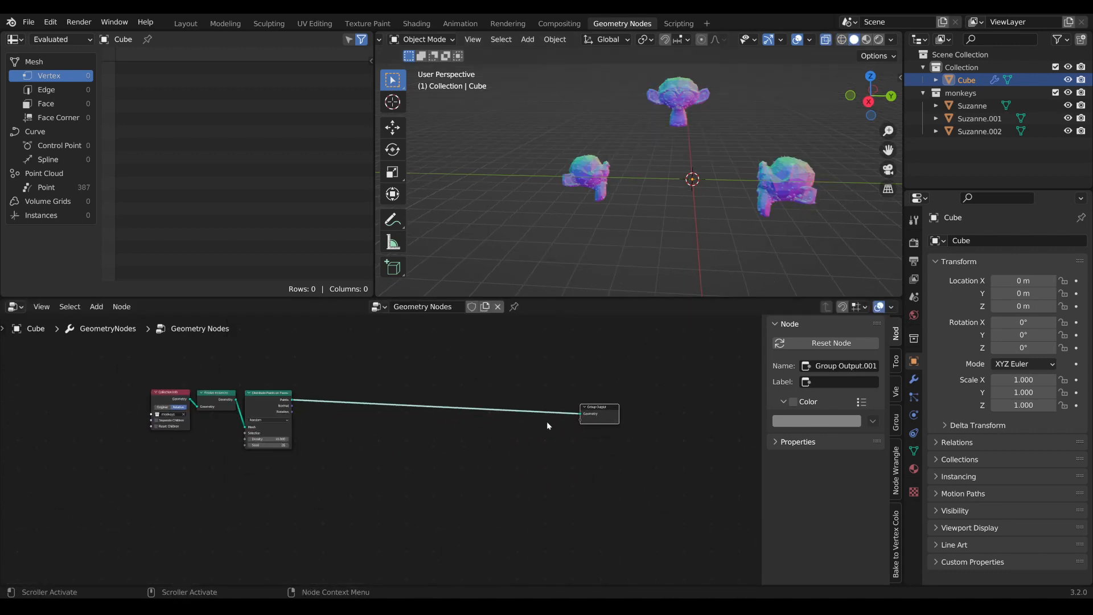
Insert an Instance on Points node on the link between Distribute Points on Faces and Group Output
scroll(427, 449, up, 3)
key(Tab)
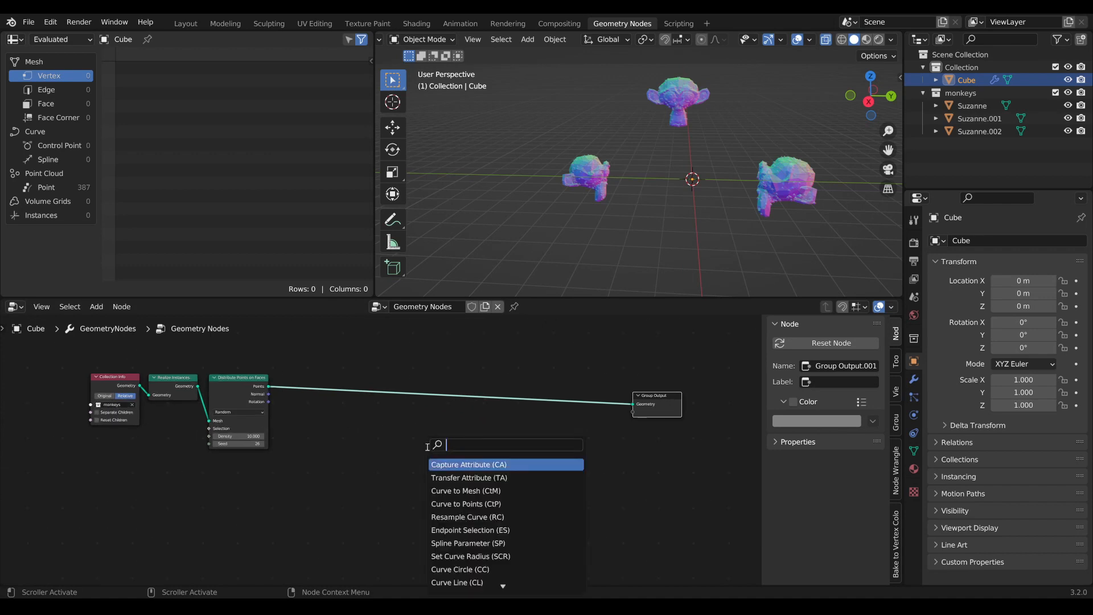
text(iop)
key(Return)
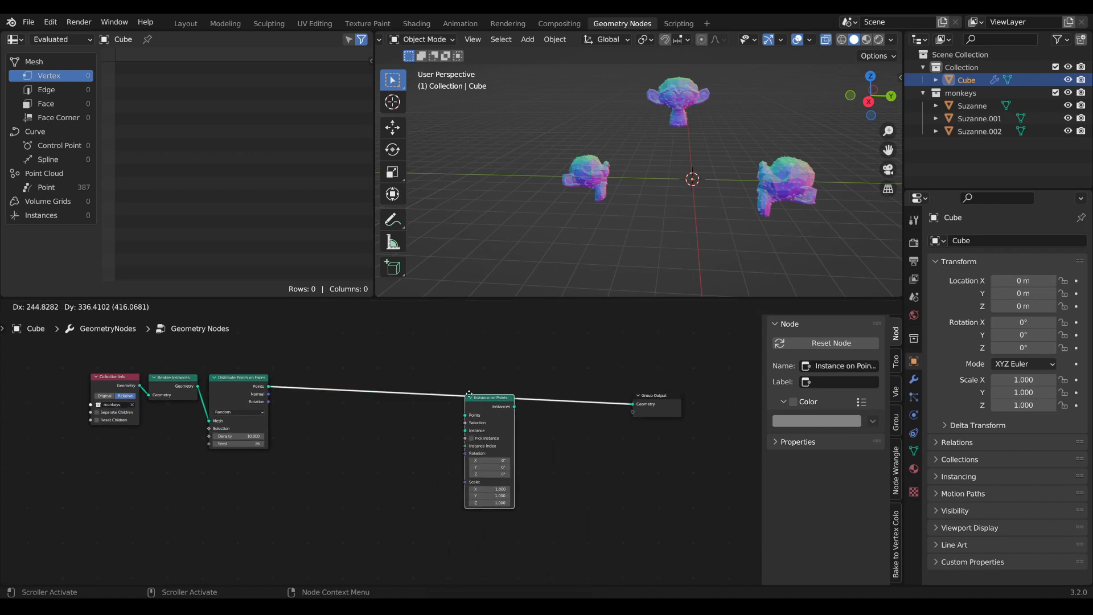
click(484, 382)
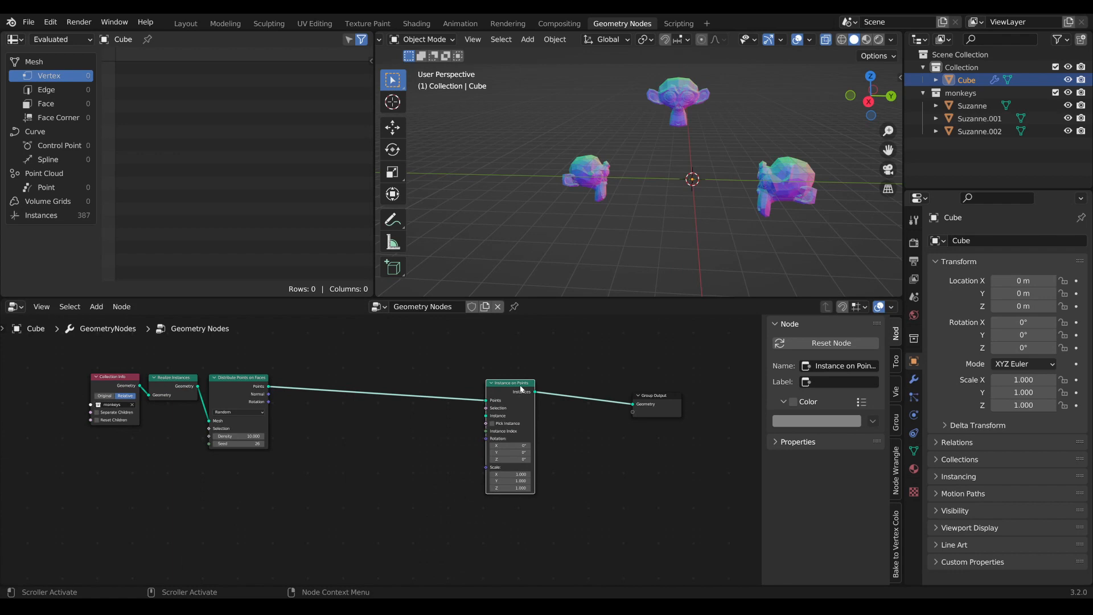
Add a Curve Line node between the Distribute Points on Faces and Instance on Points nodes
key(Tab)
text(curv)
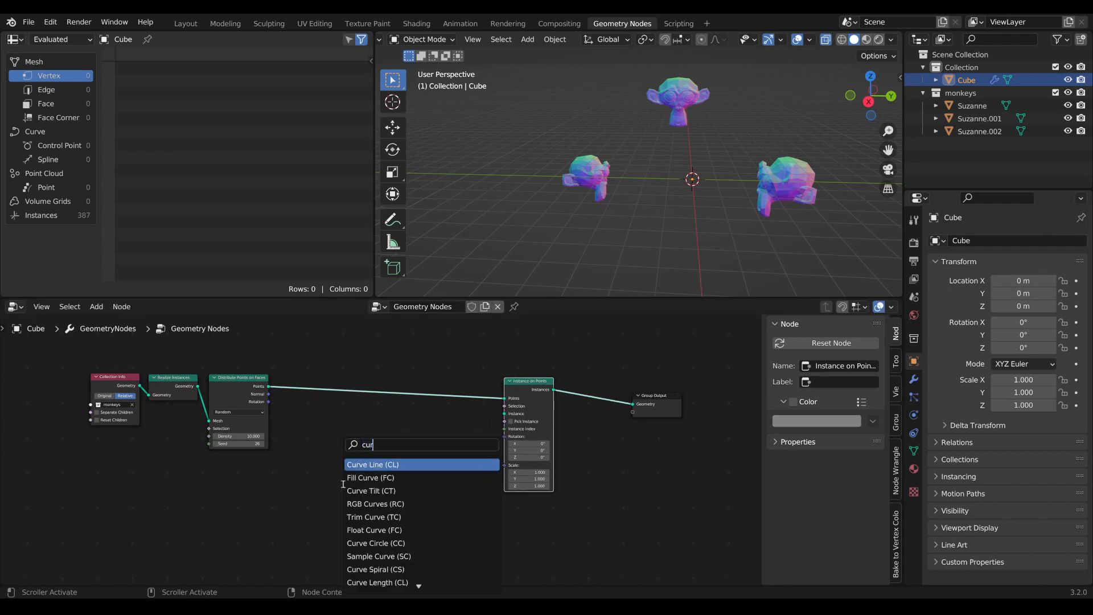
click(364, 465)
click(419, 439)
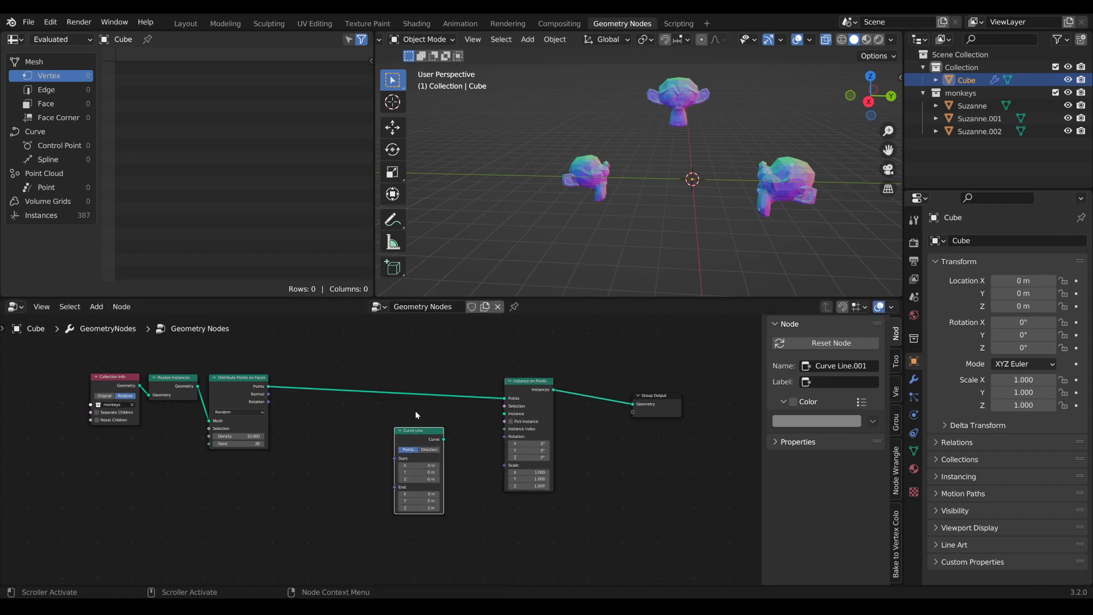
Connect the Curve Line's Curve output to the Instance input of Instance on Points and inspect the lines on the monkeys
scroll(415, 439, up, 2)
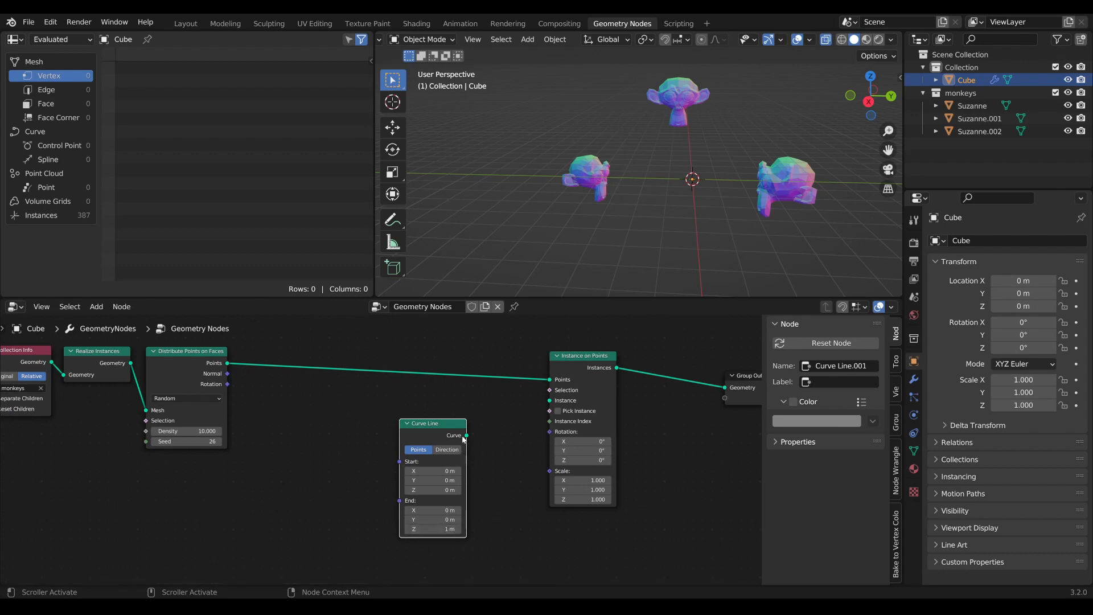
drag(466, 435, 550, 400)
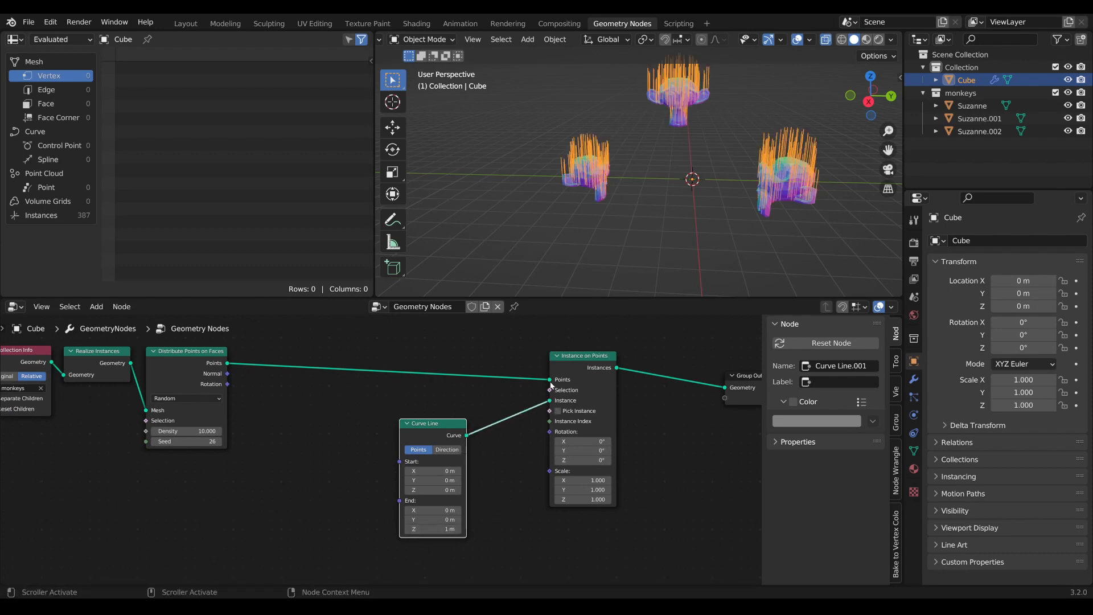
middle_drag(598, 227, 729, 183)
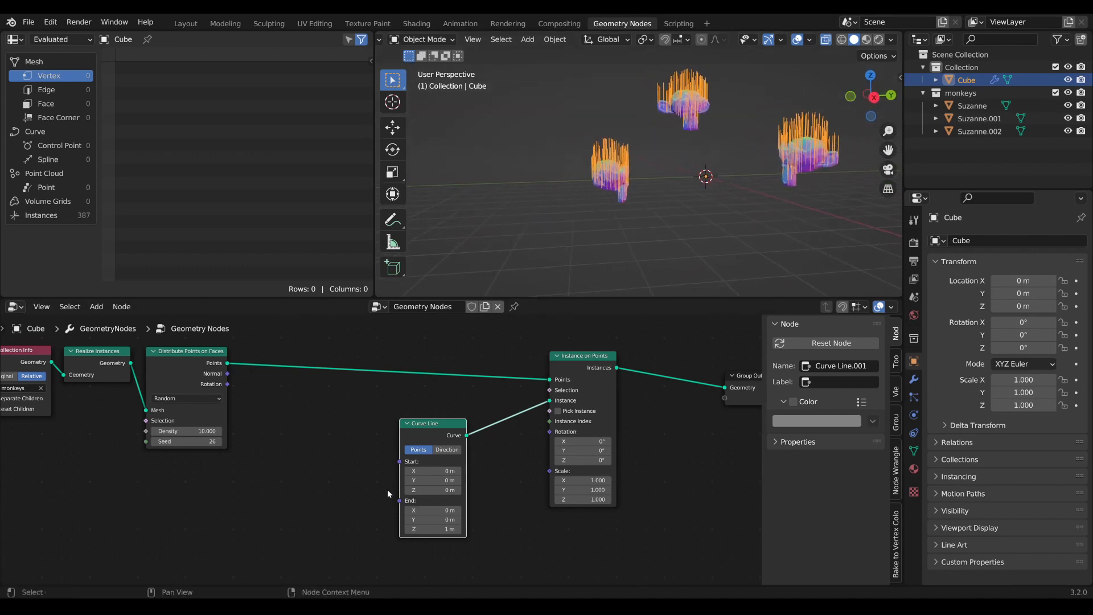
Reposition the Curve Line and Instance on Points nodes so they sit closer together
scroll(316, 496, down, 4)
scroll(312, 487, up, 1)
middle_drag(308, 489, 338, 466)
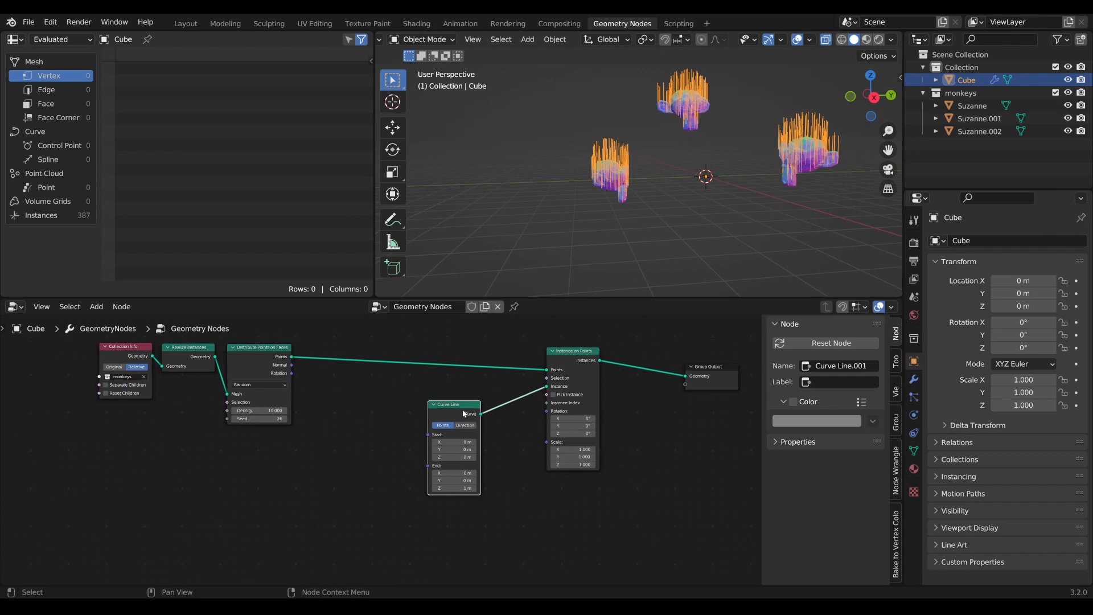
drag(462, 407, 471, 384)
drag(583, 353, 561, 358)
Add a Random Value node below the node row and set its data type to Vector
middle_drag(423, 540, 469, 488)
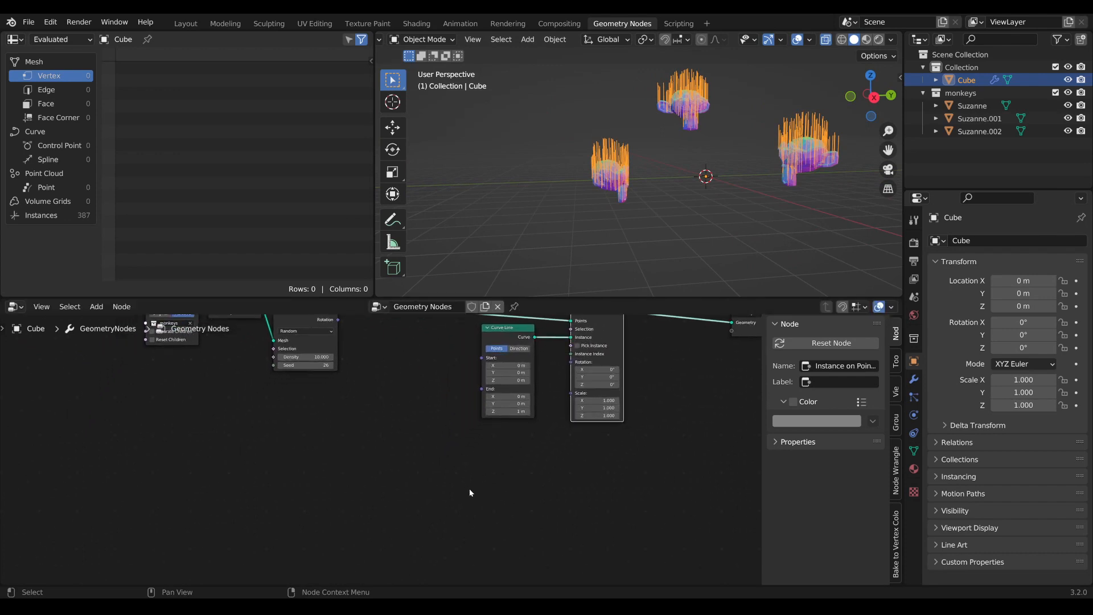
key(Tab)
text(ran)
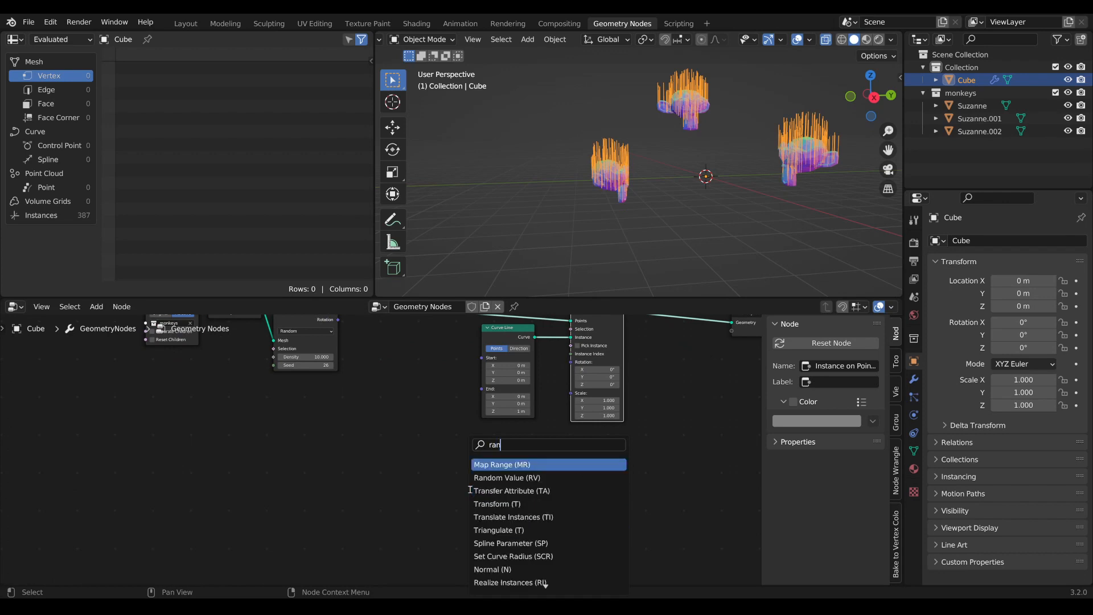
click(487, 479)
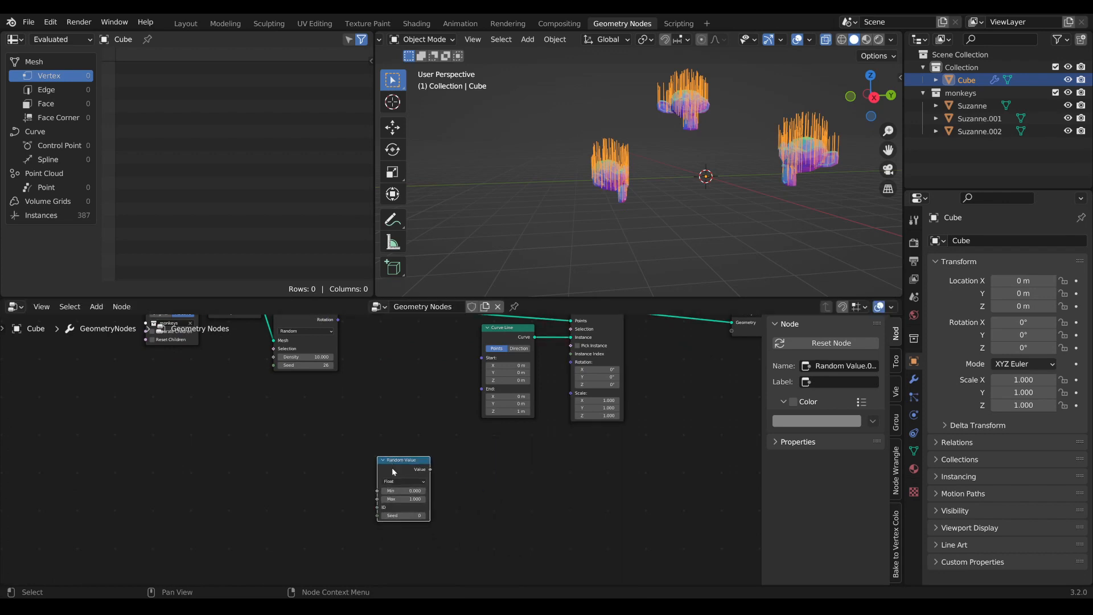
click(401, 481)
click(401, 465)
drag(401, 465, 369, 454)
Set all three Min components of the Random Value node to -pi and all three Max components to pi
scroll(458, 486, up, 2)
middle_drag(461, 486, 503, 455)
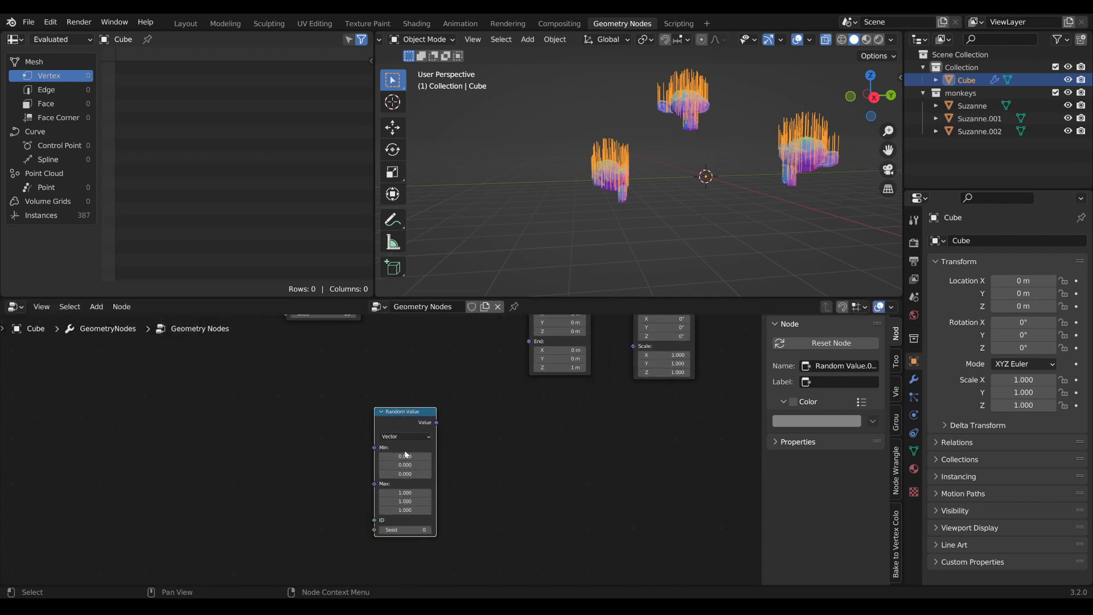
drag(406, 455, 406, 473)
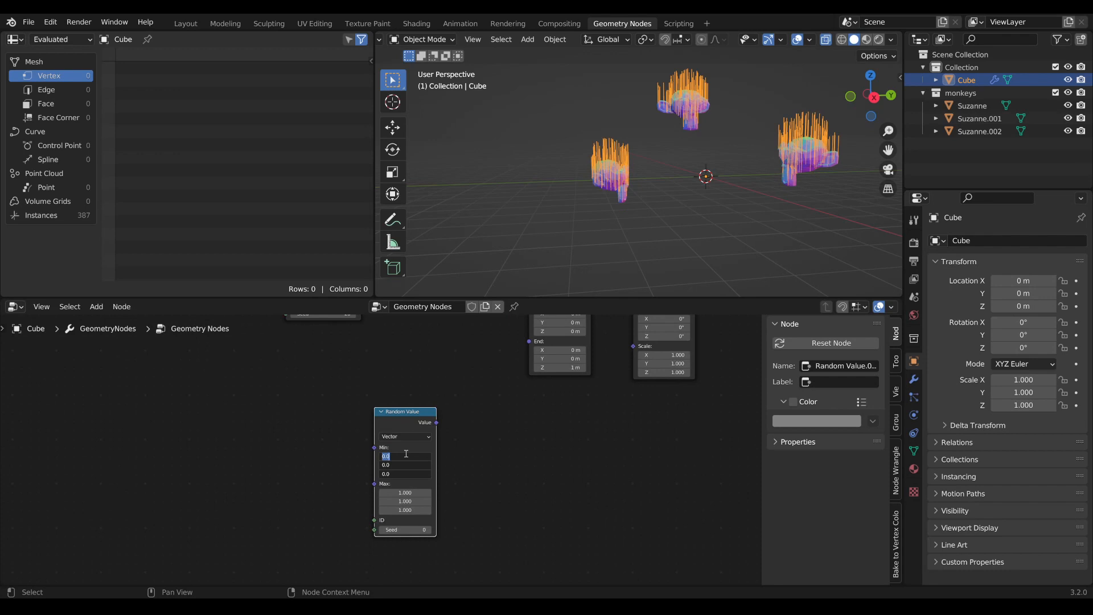
text(-pi)
key(Return)
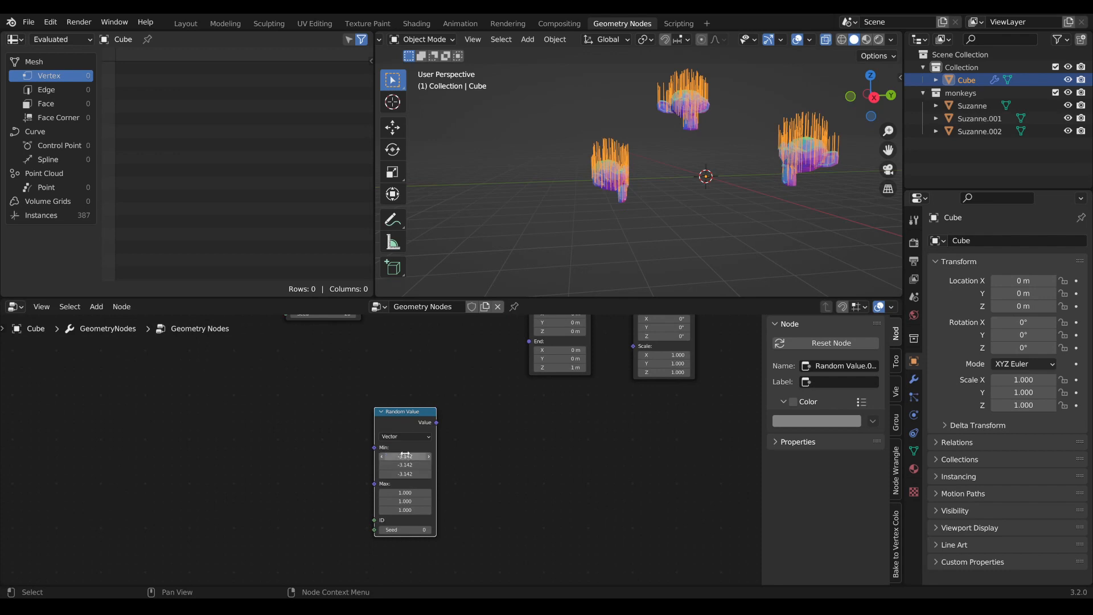
drag(405, 493, 406, 509)
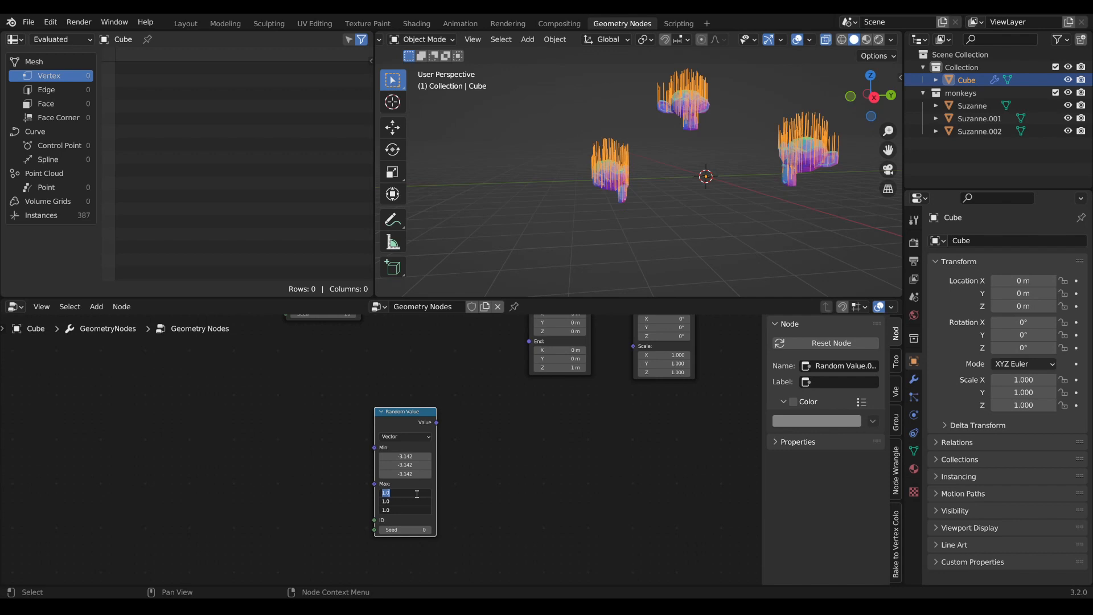
text(pi)
key(Return)
Move the Random Value node farther away from the Curve Line node to make room beside it
scroll(426, 484, down, 1)
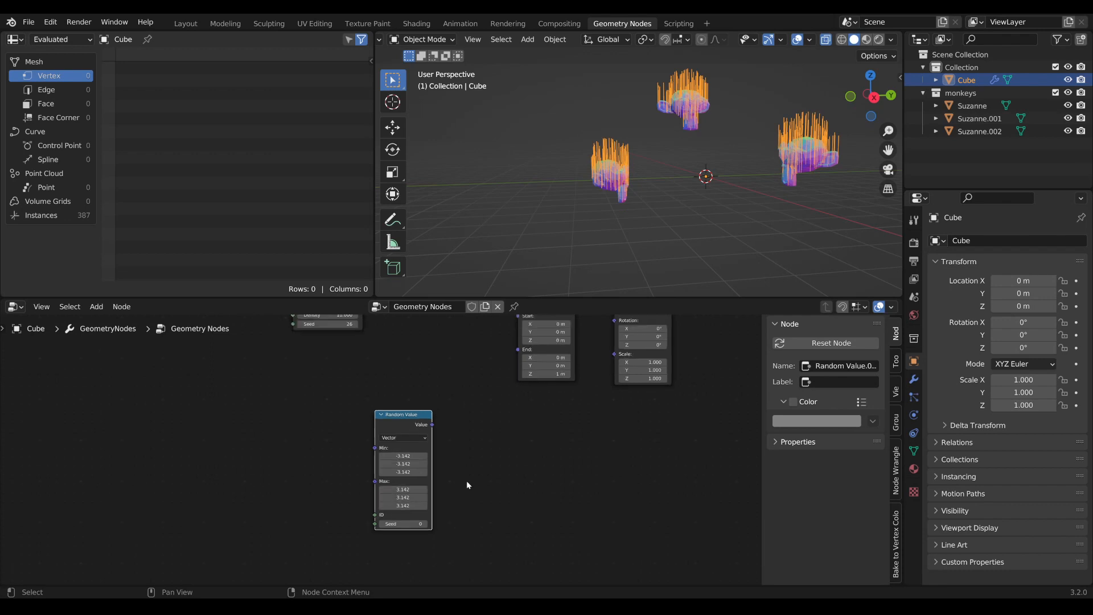
middle_drag(468, 475, 406, 549)
drag(350, 513, 284, 530)
middle_drag(347, 521, 466, 412)
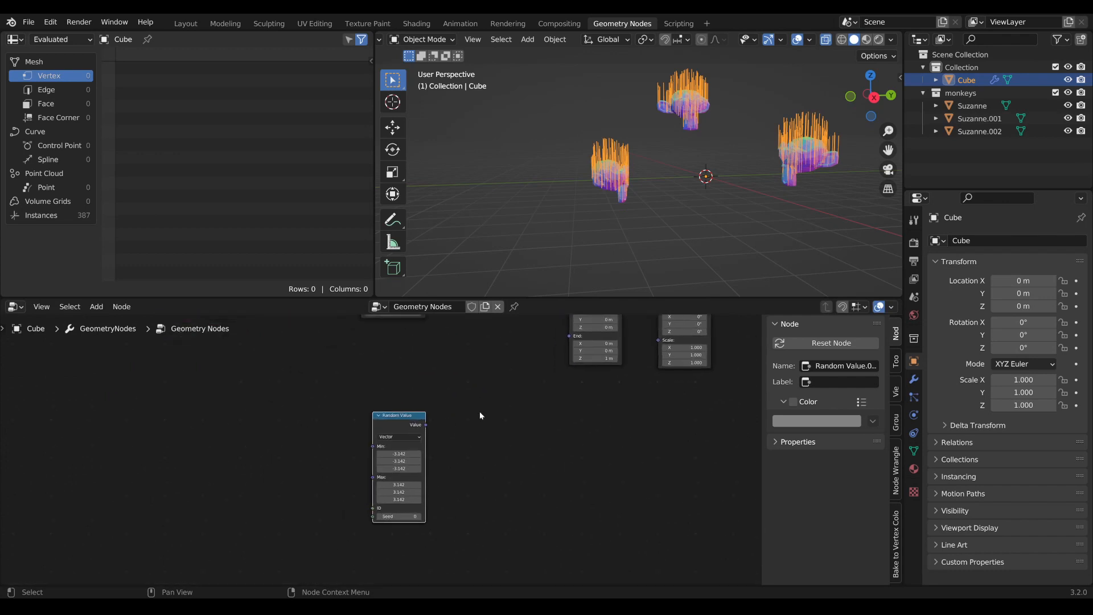
Add an Align Euler to Vector node between the Random Value and Instance on Points nodes
middle_drag(540, 380, 489, 423)
middle_drag(502, 466, 513, 455)
key(Tab)
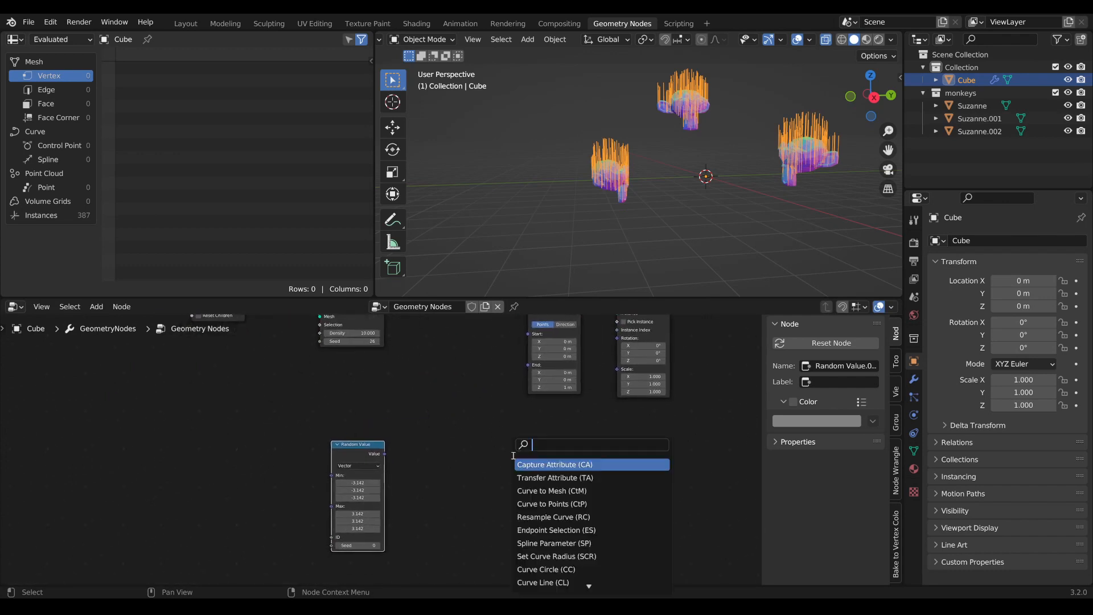
text(al)
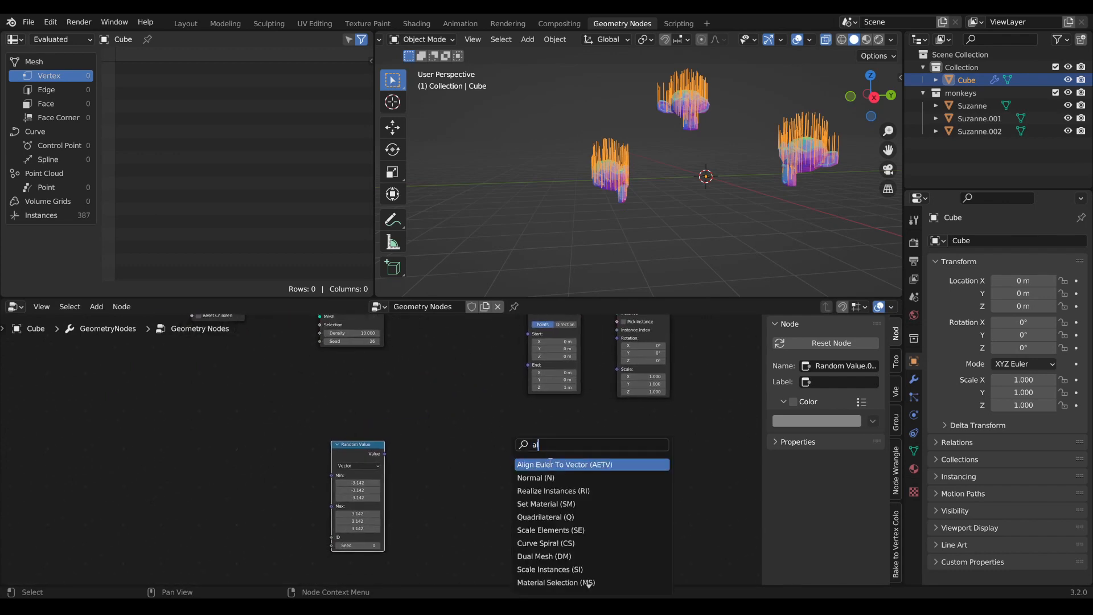
key(Return)
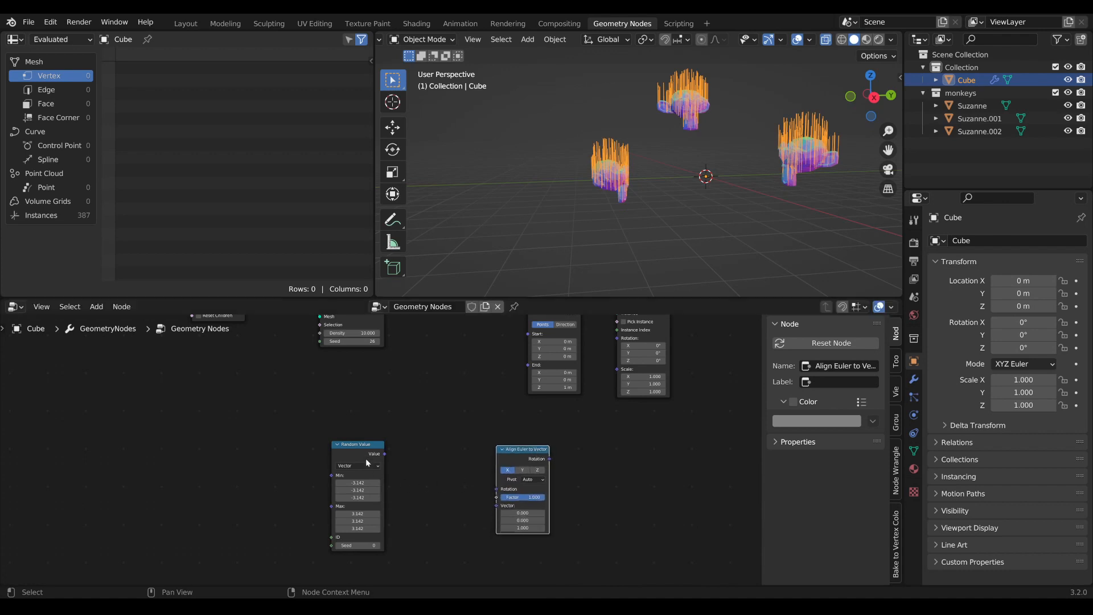
Feed the Random Value output into the Vector input of Align Euler to Vector and set its axis to Z
drag(384, 453, 287, 469)
click(537, 470)
scroll(626, 444, up, 1)
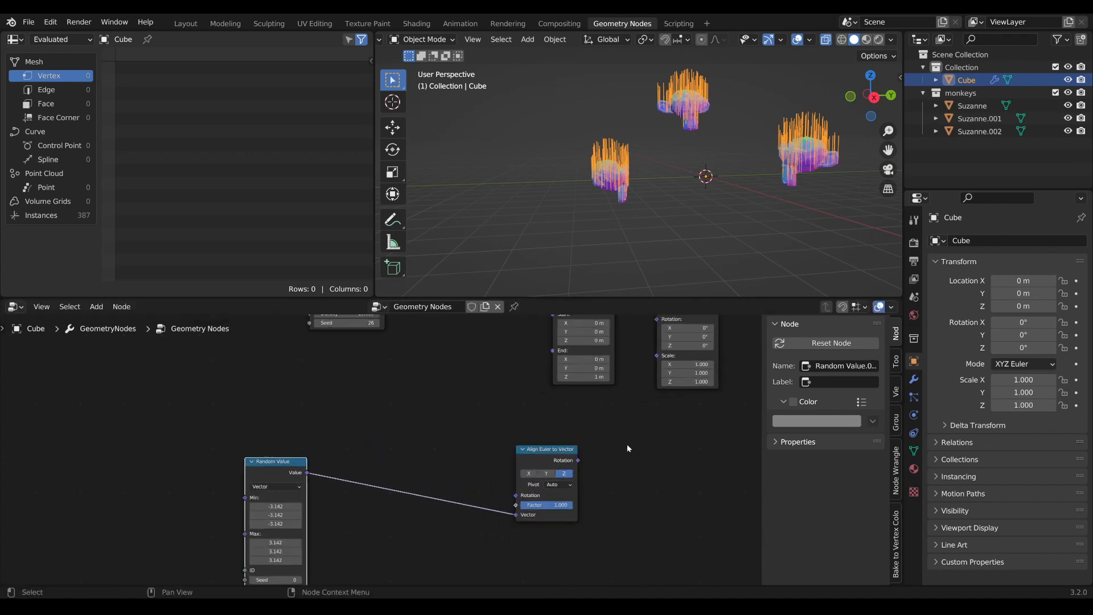
Connect the Align Euler to Vector node's Rotation output to the Rotation input of Instance on Points
middle_drag(626, 444, 523, 485)
drag(476, 477, 487, 470)
scroll(554, 459, up, 1)
middle_drag(555, 459, 477, 514)
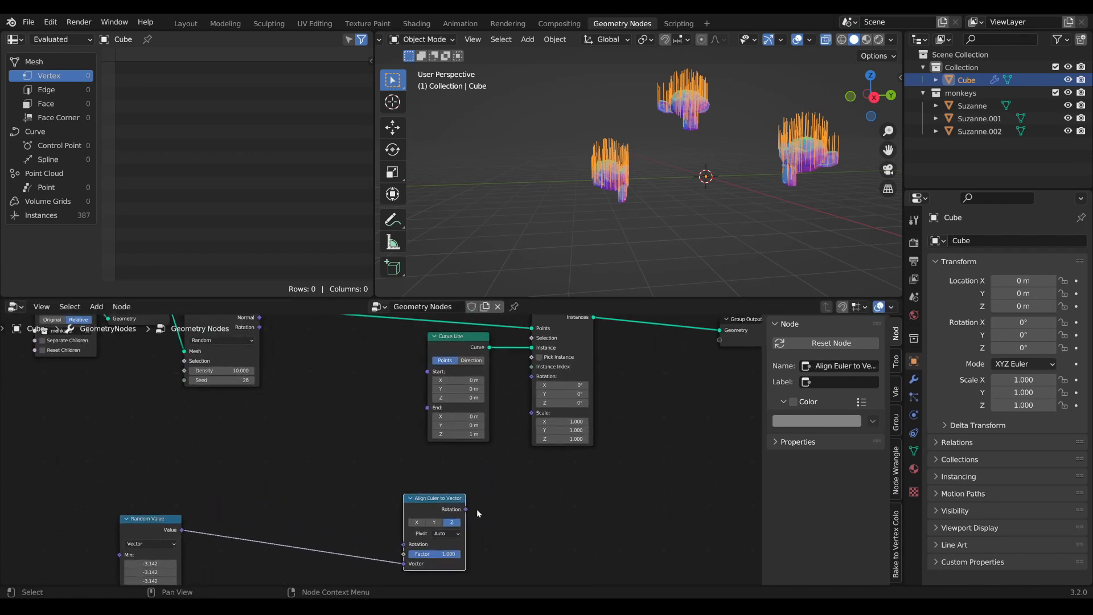
drag(465, 510, 532, 376)
middle_drag(561, 319, 552, 377)
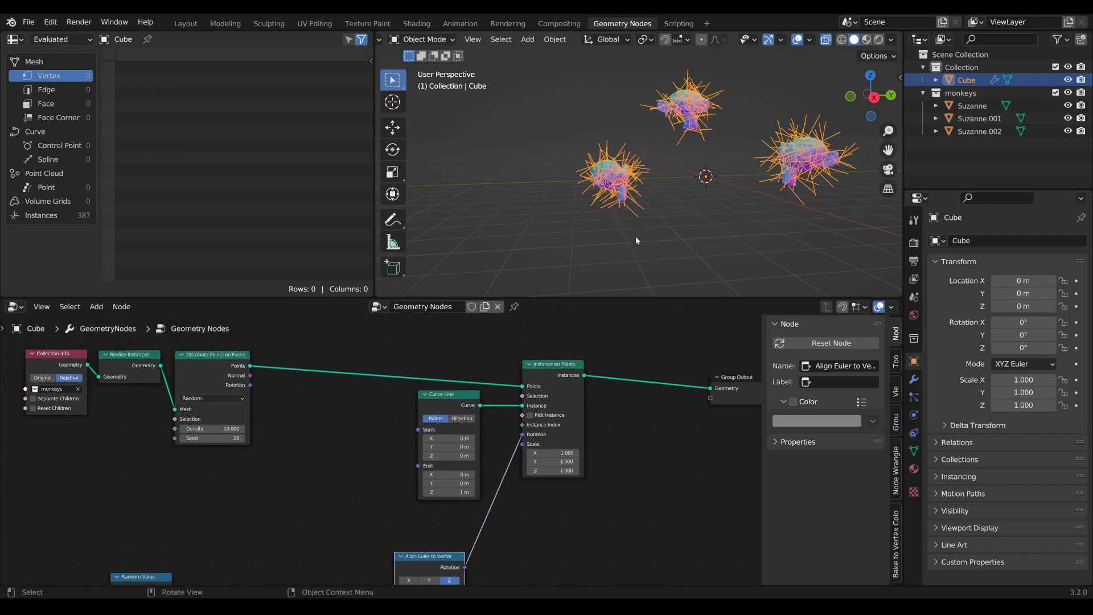
Tidy the layout by repositioning the Instance on Points, Curve Line and Align Euler to Vector nodes
drag(553, 382, 563, 367)
drag(461, 404, 465, 403)
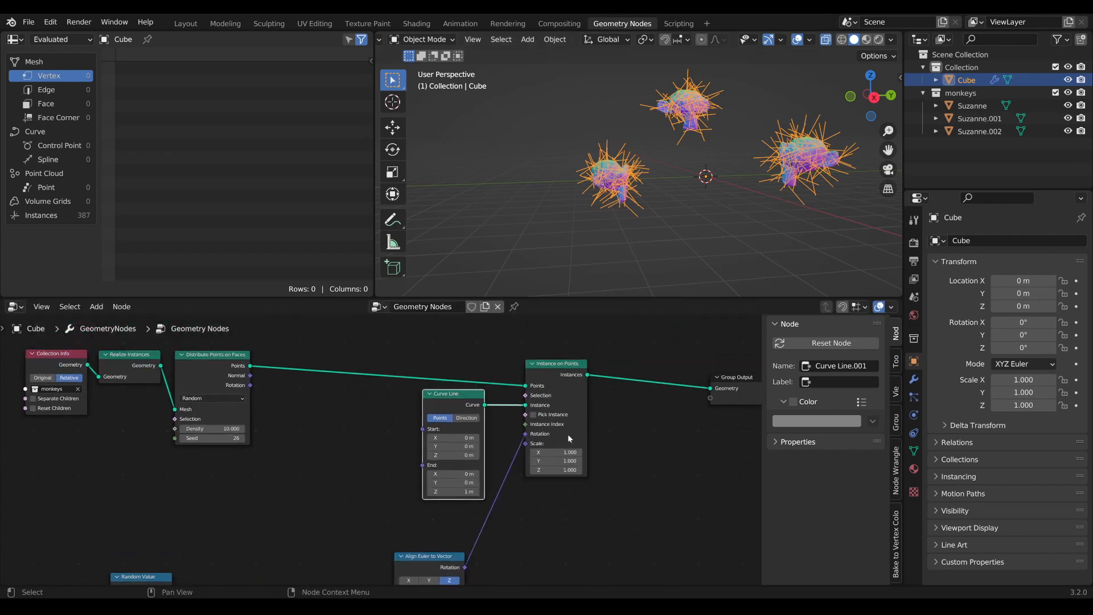
middle_drag(516, 511, 539, 455)
drag(430, 483, 446, 462)
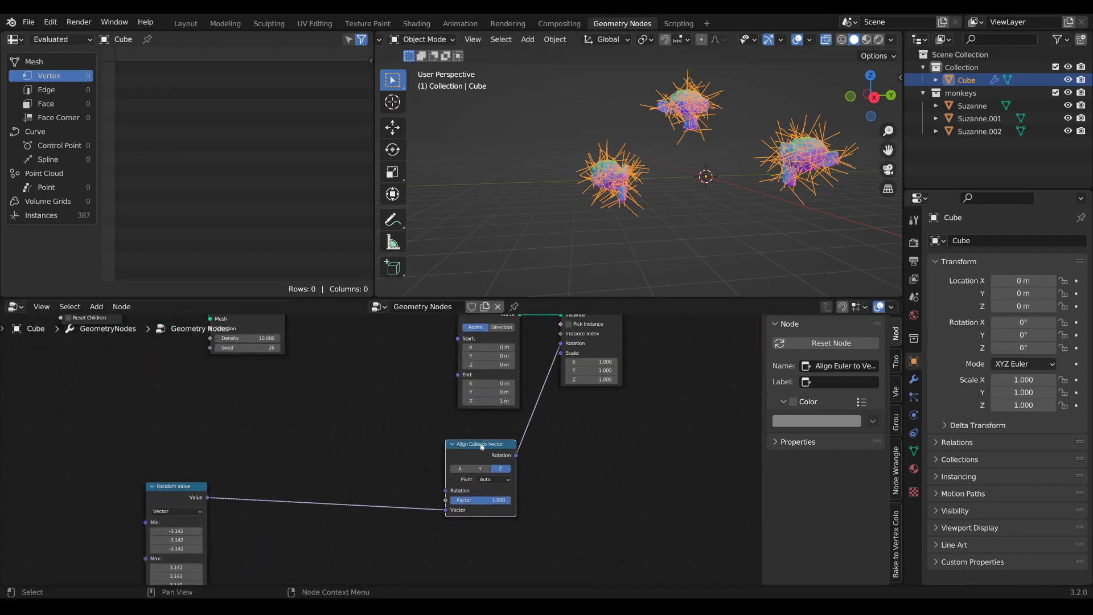
Move the Random Value node farther from Align Euler to Vector, leaving more space between the two
middle_drag(447, 462, 821, 394)
scroll(353, 484, down, 1)
middle_drag(647, 453, 519, 504)
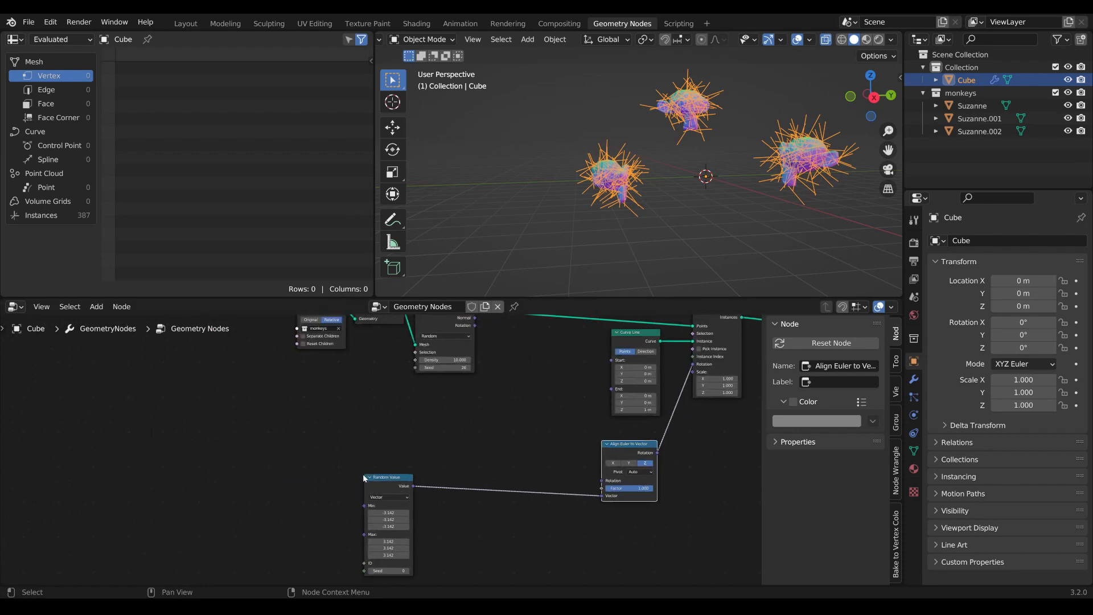
drag(371, 477, 278, 484)
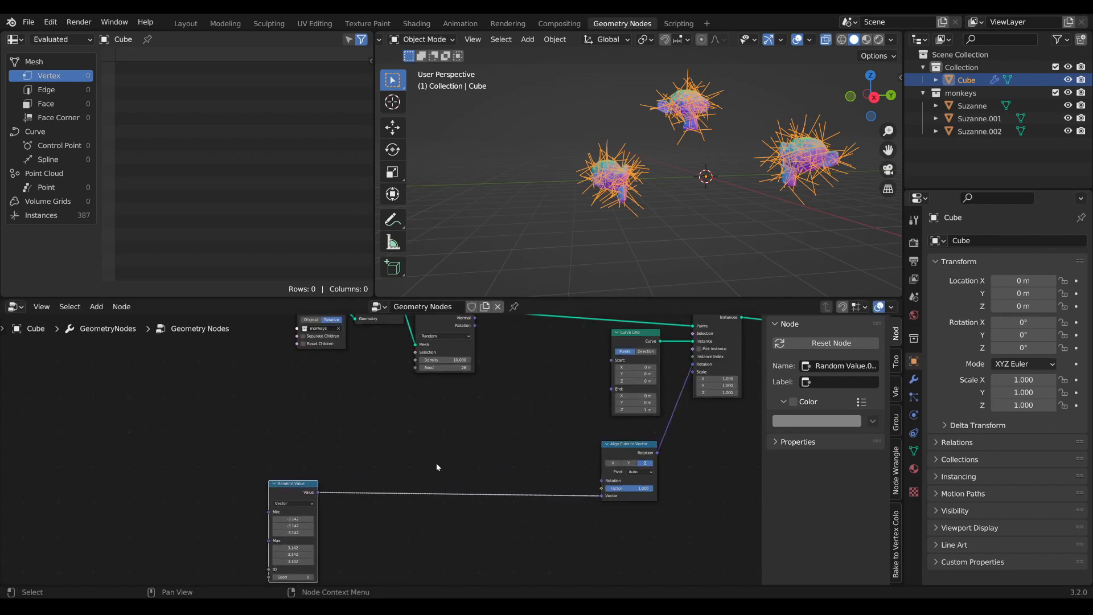
Add a Raycast node in the empty space above the link between Random Value and Align Euler to Vector
middle_drag(454, 434, 488, 430)
scroll(486, 434, up, 1)
key(Tab)
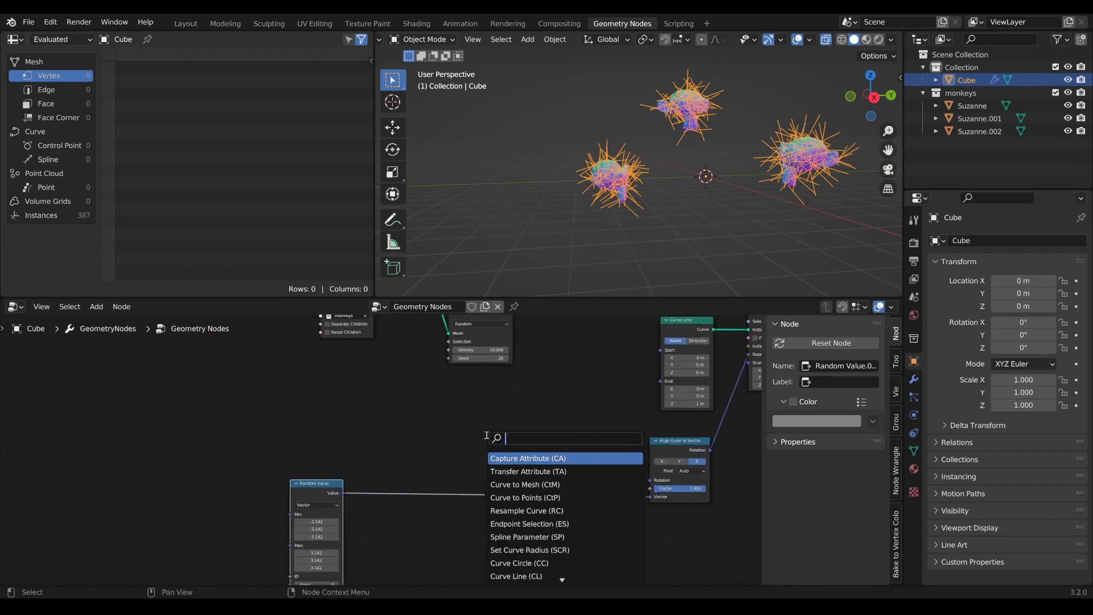
text(ray)
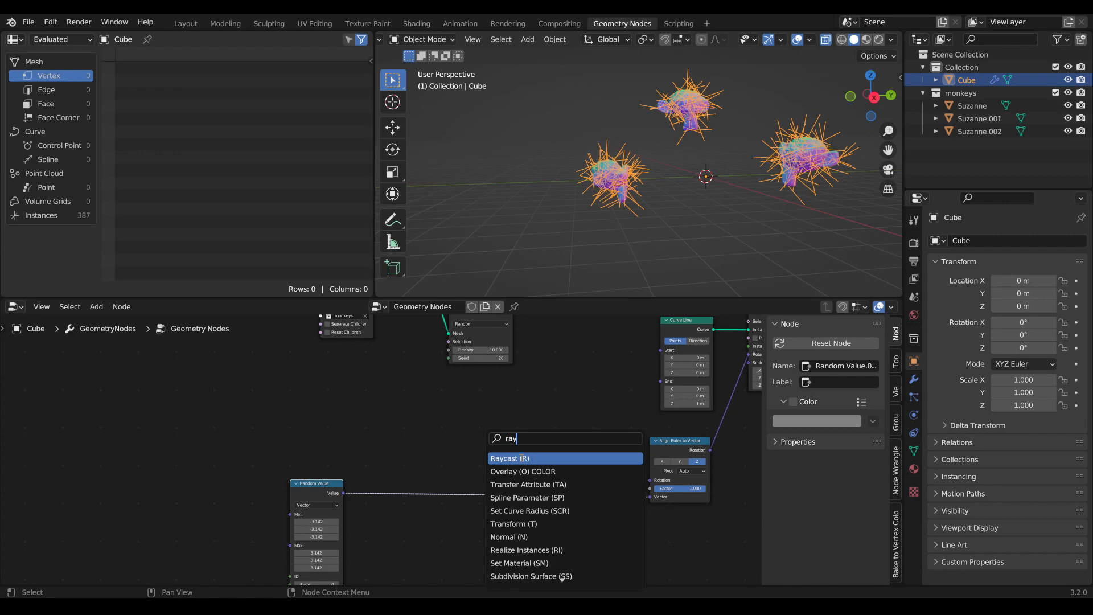
key(Return)
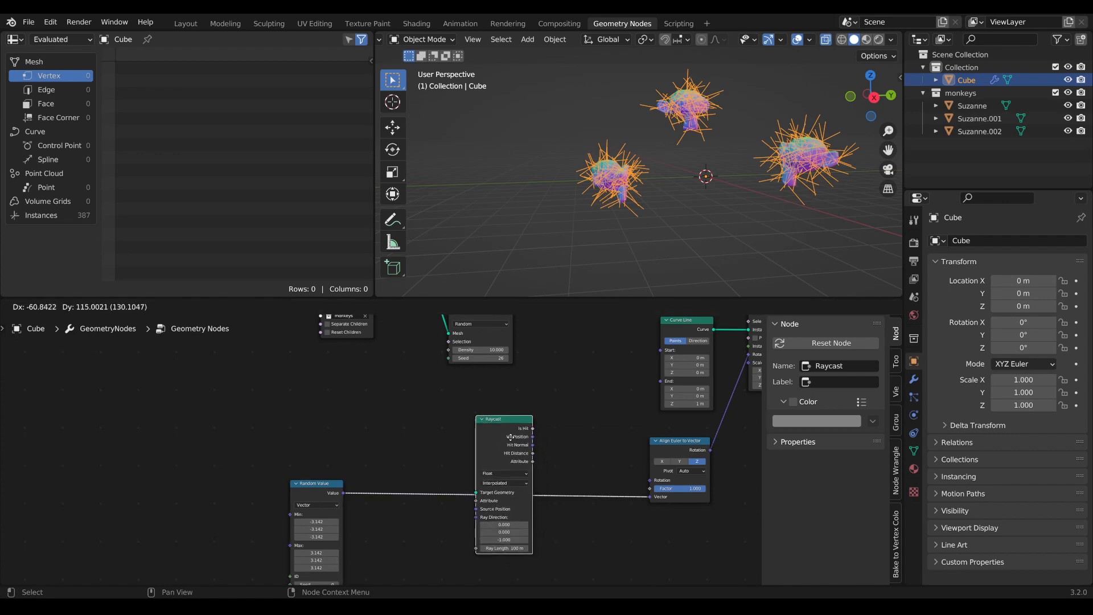
click(568, 365)
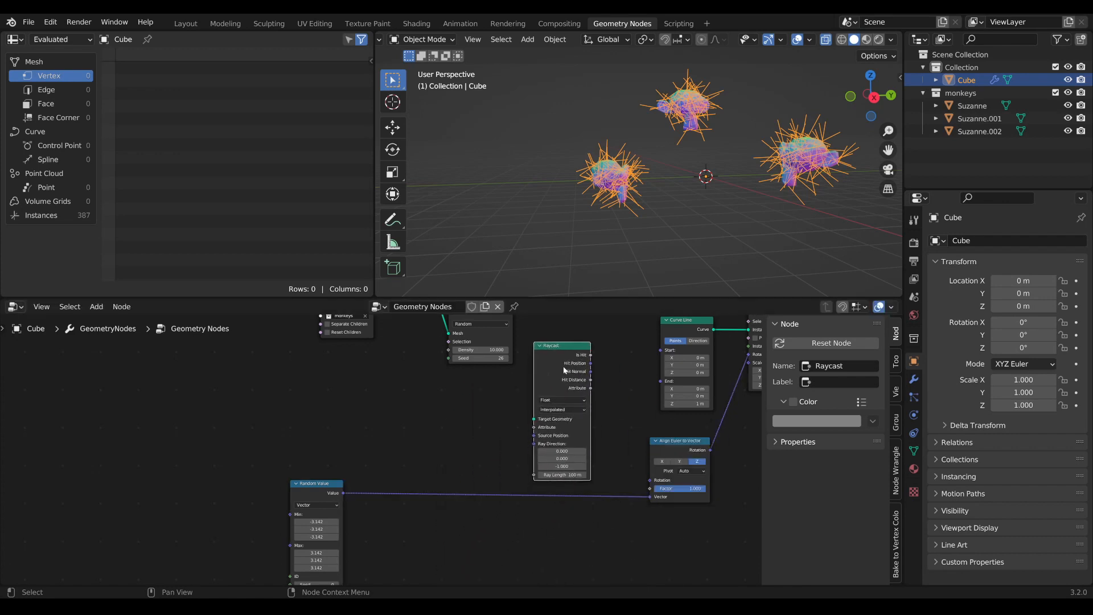
Rearrange the Random Value, Raycast, Collection Info and Realize Instances nodes so Raycast sits below Distribute Points on Faces
middle_drag(561, 368, 505, 406)
scroll(495, 410, down, 1)
drag(508, 384, 512, 381)
scroll(415, 459, down, 2)
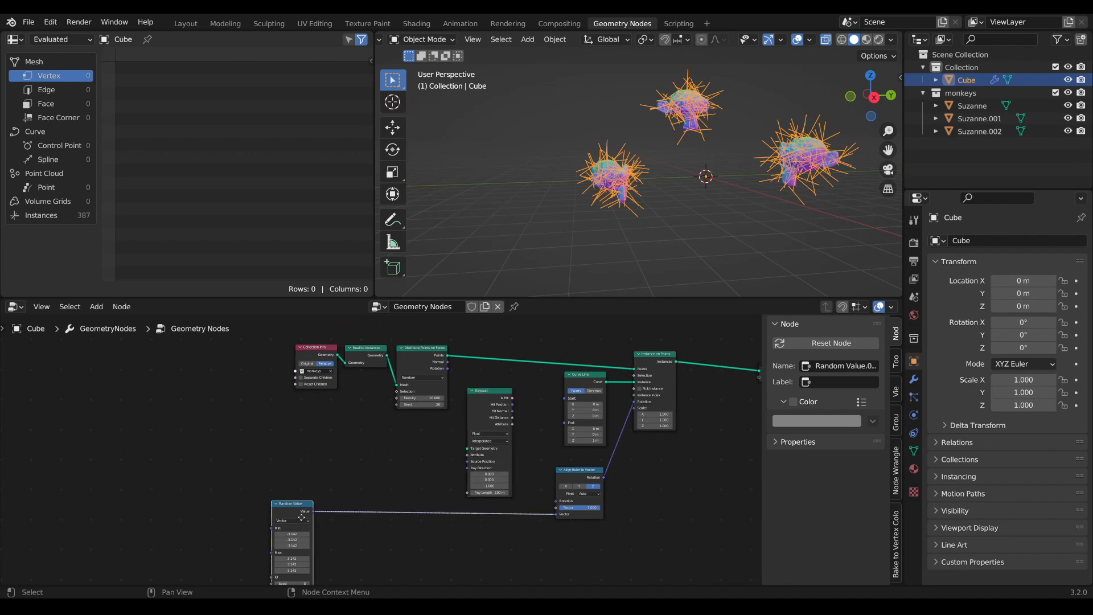
drag(302, 522, 323, 577)
drag(485, 392, 416, 422)
drag(356, 399, 275, 332)
Connect the Realize Instances Geometry output to the Raycast node's Target Geometry input
drag(348, 354, 397, 479)
scroll(338, 468, up, 1)
drag(428, 408, 422, 405)
middle_drag(487, 489, 496, 467)
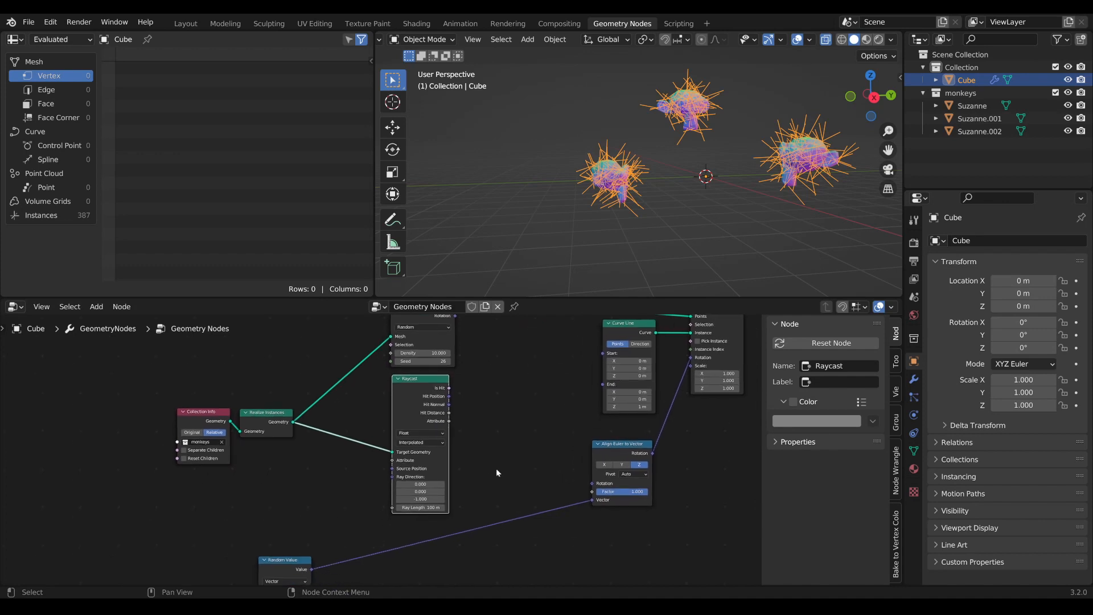
Connect the Random Value output to the Raycast node's Ray Direction input
scroll(477, 504, up, 1)
middle_drag(425, 519, 471, 448)
drag(349, 508, 439, 408)
scroll(563, 387, down, 1)
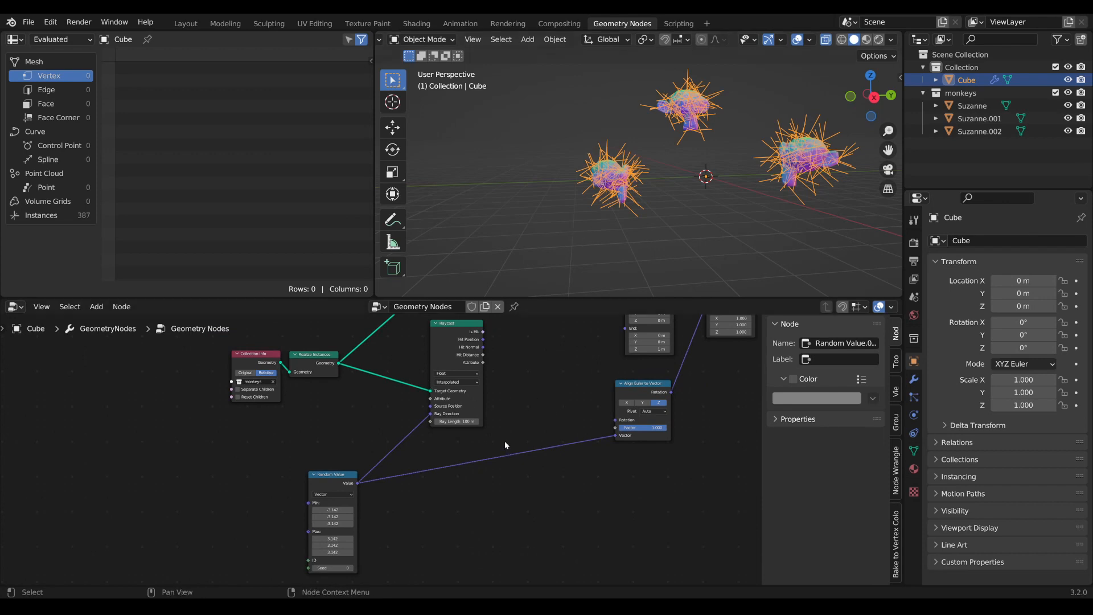
Connect the Raycast Is Hit output to the Selection input of Instance on Points and nudge the Curve Line node
middle_drag(516, 340, 437, 445)
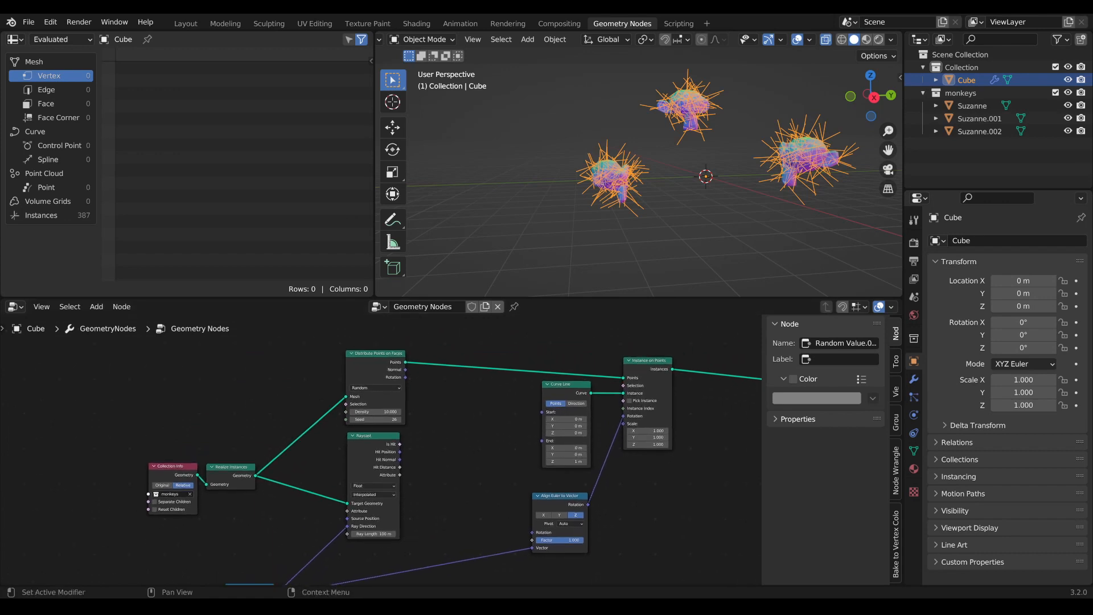
middle_drag(368, 444, 317, 426)
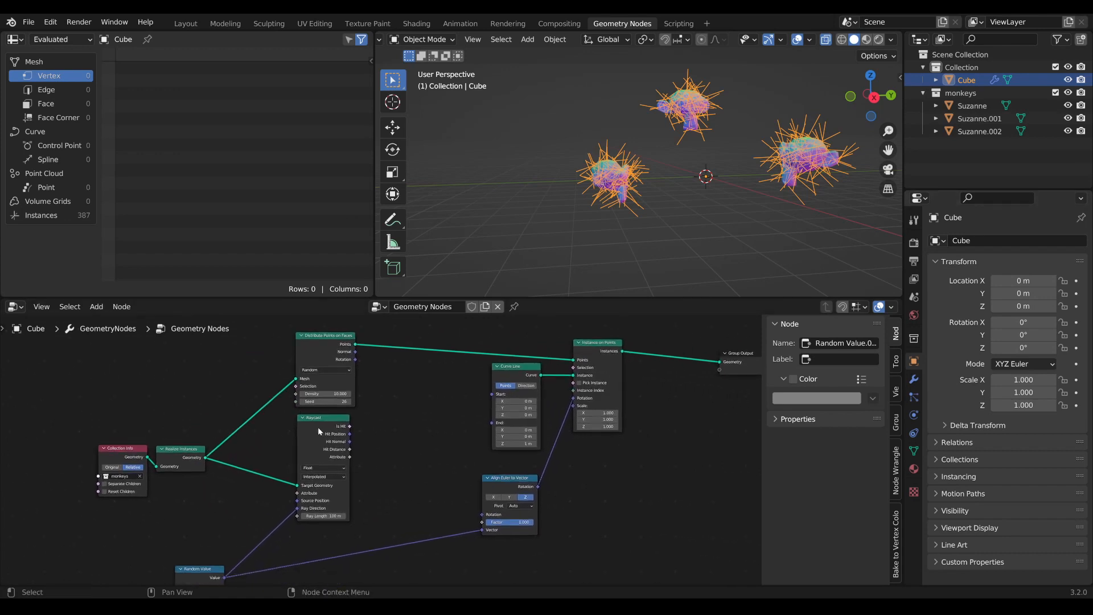
drag(318, 427, 320, 430)
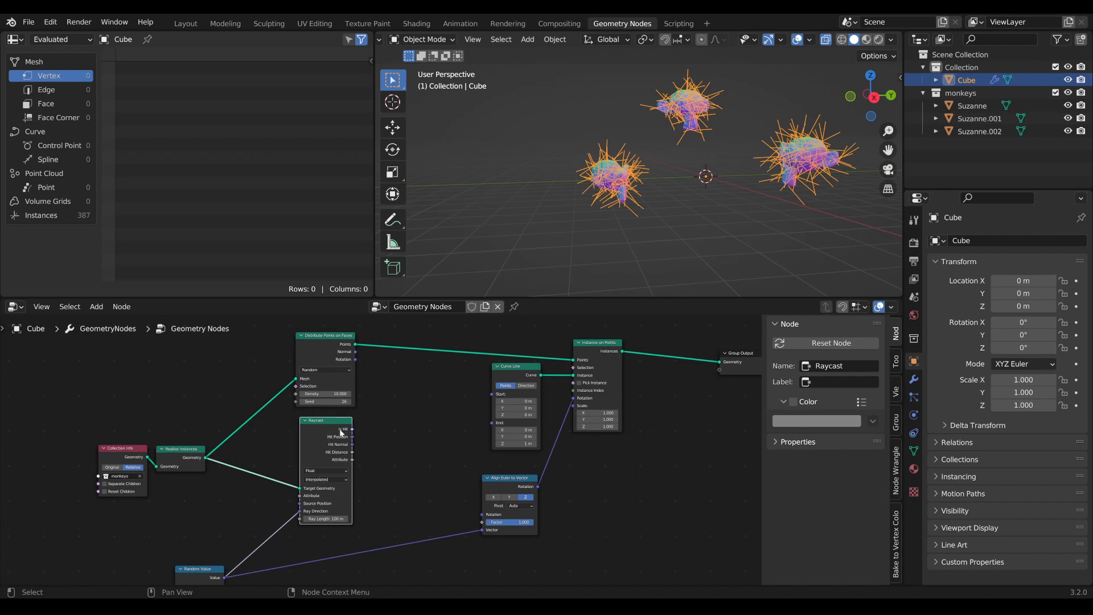
mouse_move(353, 431)
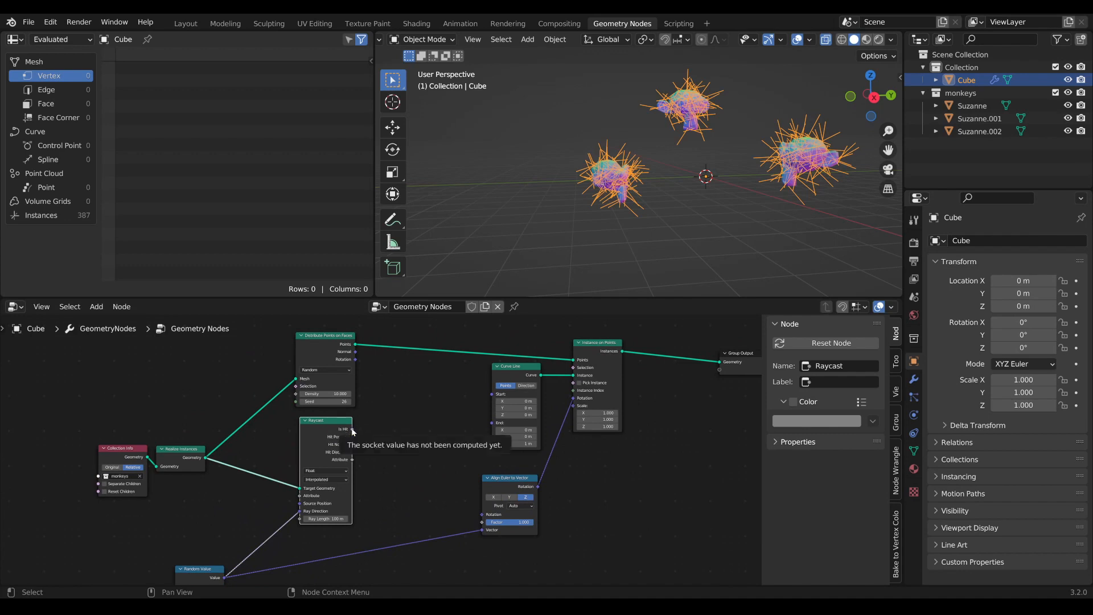
drag(353, 431, 573, 367)
mouse_move(668, 159)
middle_down()
mouse_move(715, 199)
mouse_move(667, 183)
mouse_move(678, 171)
middle_up()
drag(514, 370, 508, 379)
middle_drag(404, 471, 376, 455)
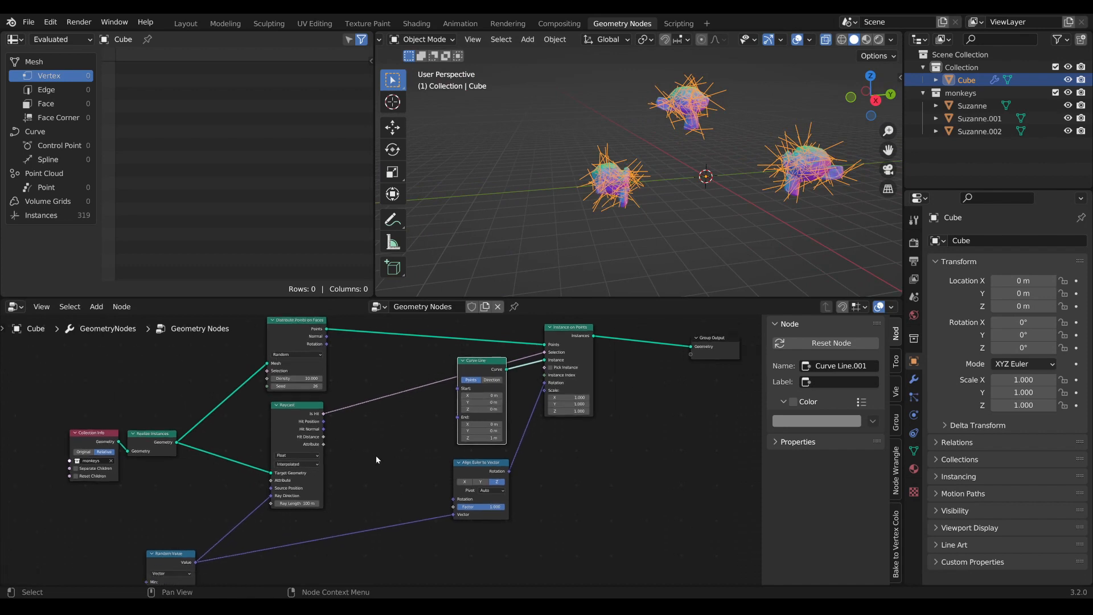
Connect the Raycast Hit Distance output to the Scale input of Instance on Points
scroll(342, 456, up, 3)
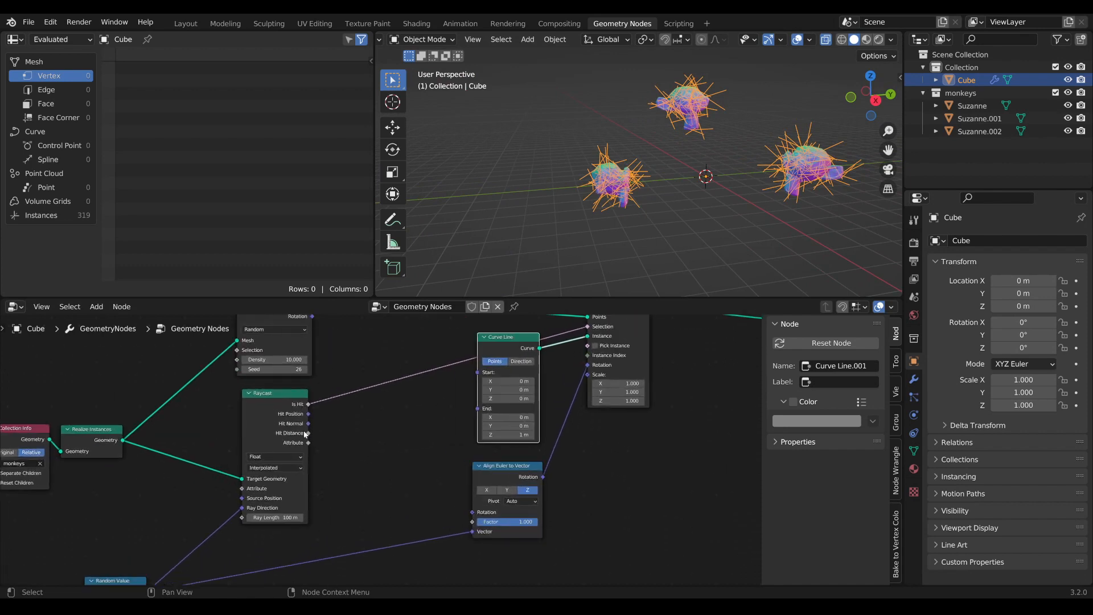
middle_drag(310, 437, 294, 452)
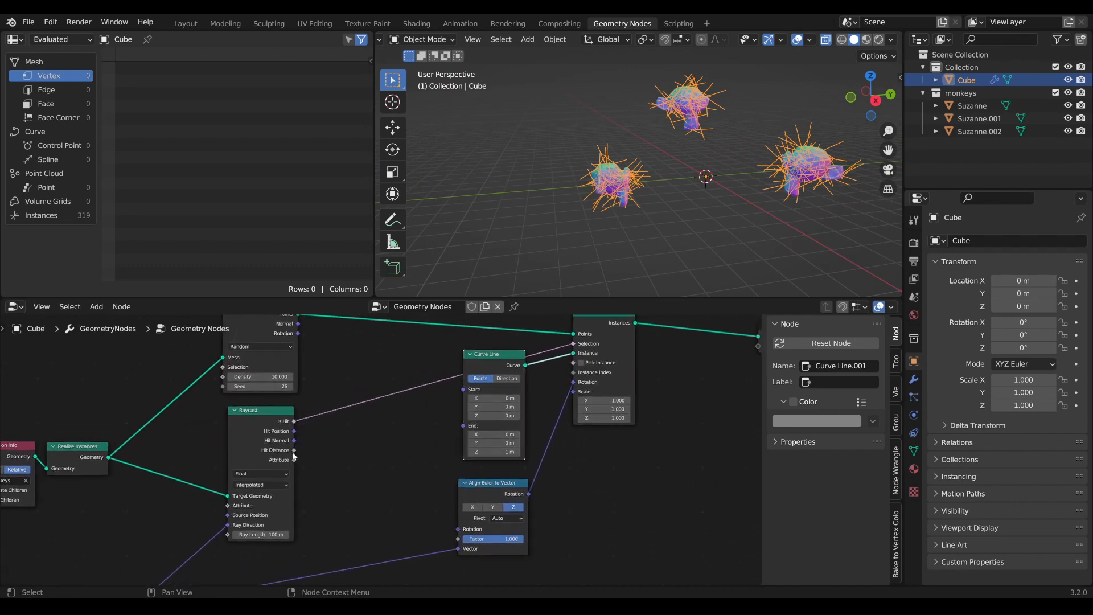
drag(294, 450, 575, 393)
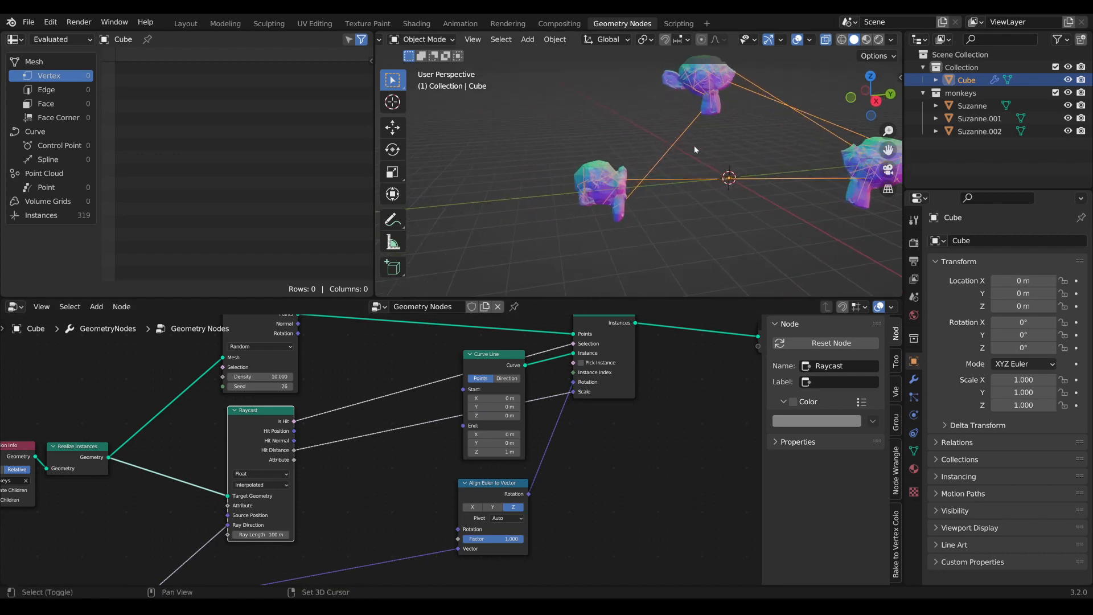
shift+middle_drag(694, 145, 661, 143)
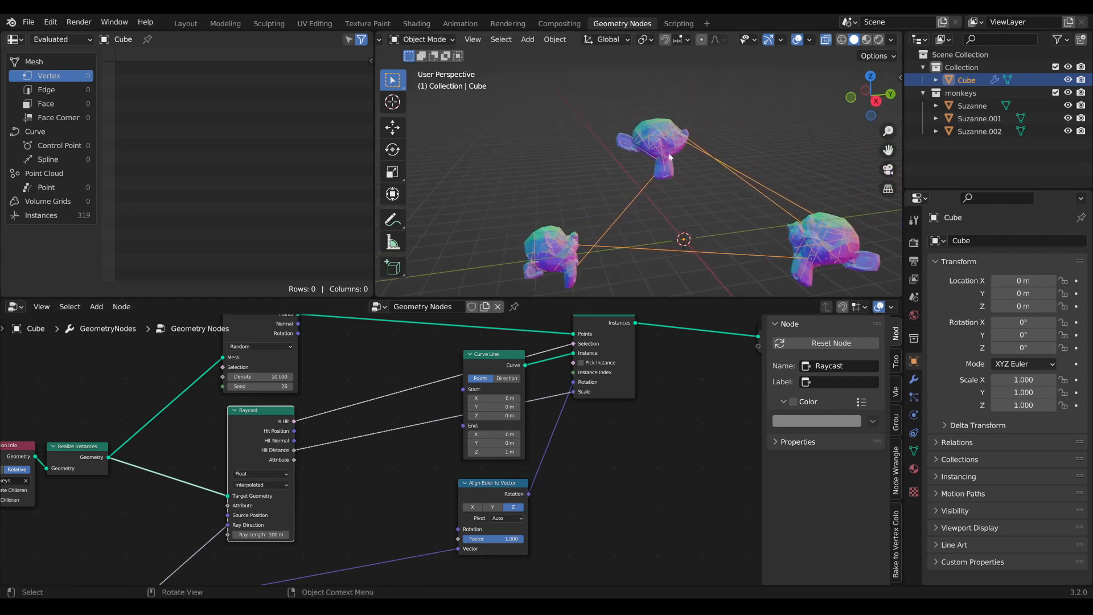
Reposition the Curve Line node in front of Instance on Points to tidy the layout
middle_drag(450, 422, 425, 463)
drag(481, 496, 461, 481)
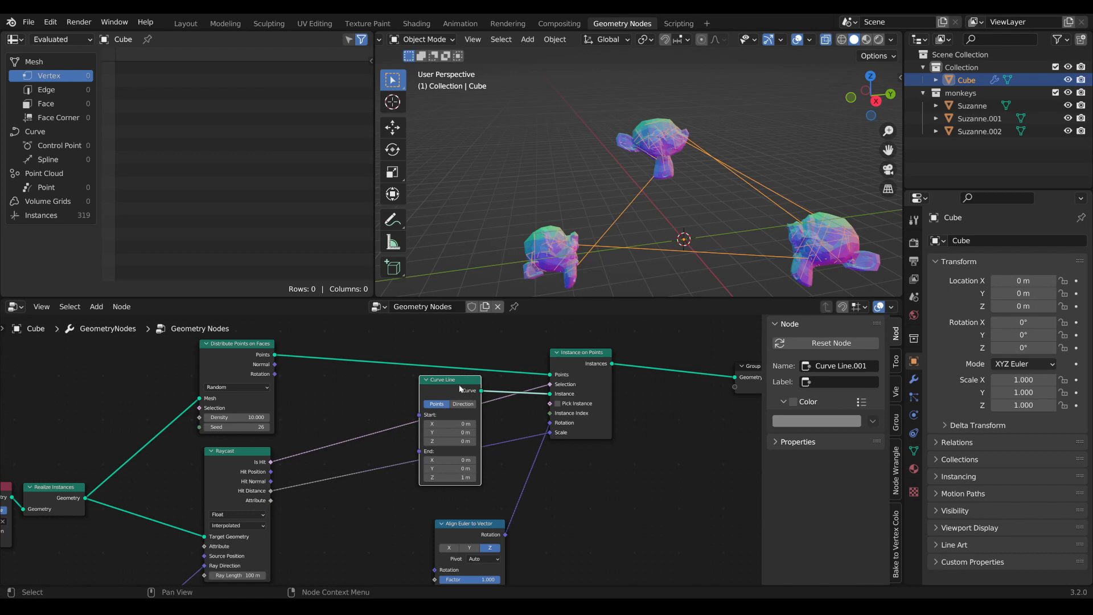
drag(460, 388, 461, 394)
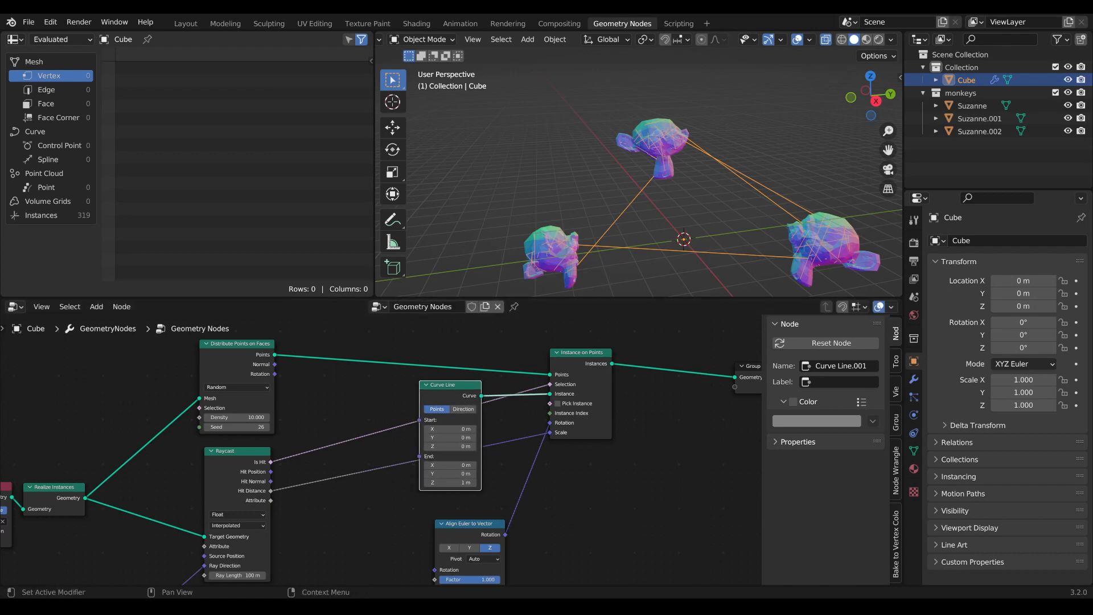
Raise the density of Distribute Points on Faces to about 148
middle_drag(446, 453, 565, 391)
scroll(368, 529, down, 3)
middle_drag(364, 539, 431, 459)
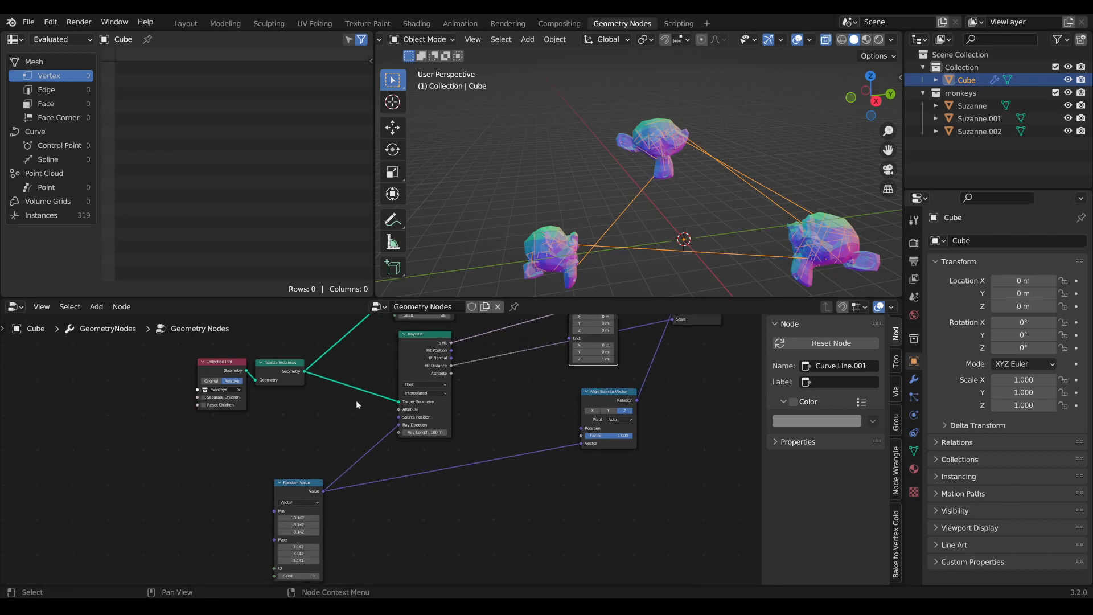
middle_drag(356, 401, 300, 486)
drag(364, 393, 389, 393)
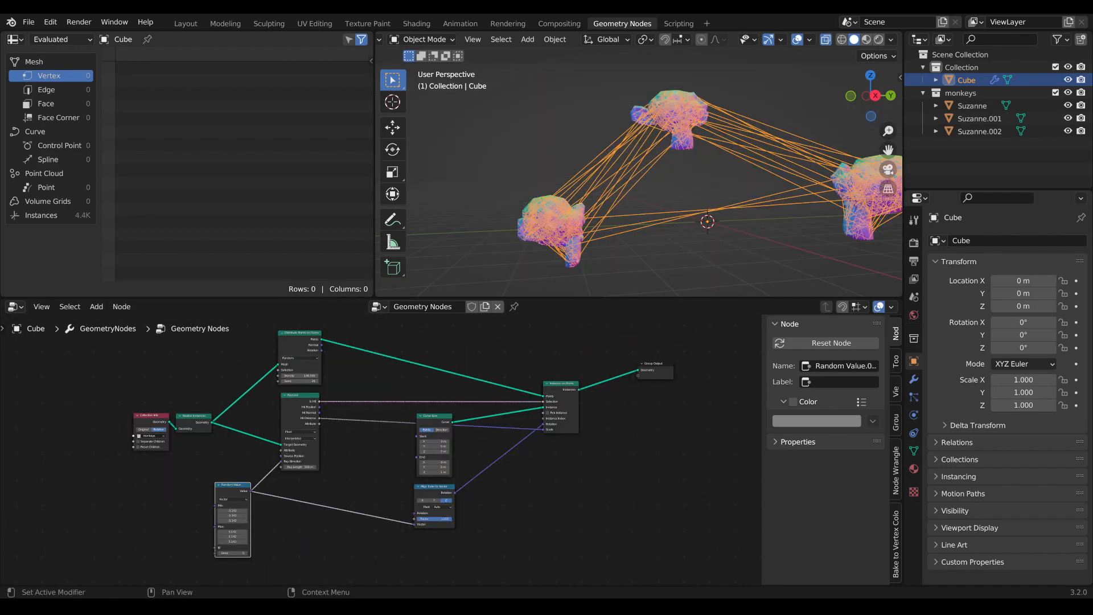
Inspect the lines between the monkeys from several angles and move the Random Value node slightly lower
middle_drag(797, 210, 716, 222)
scroll(612, 207, up, 1)
middle_drag(611, 202, 629, 148)
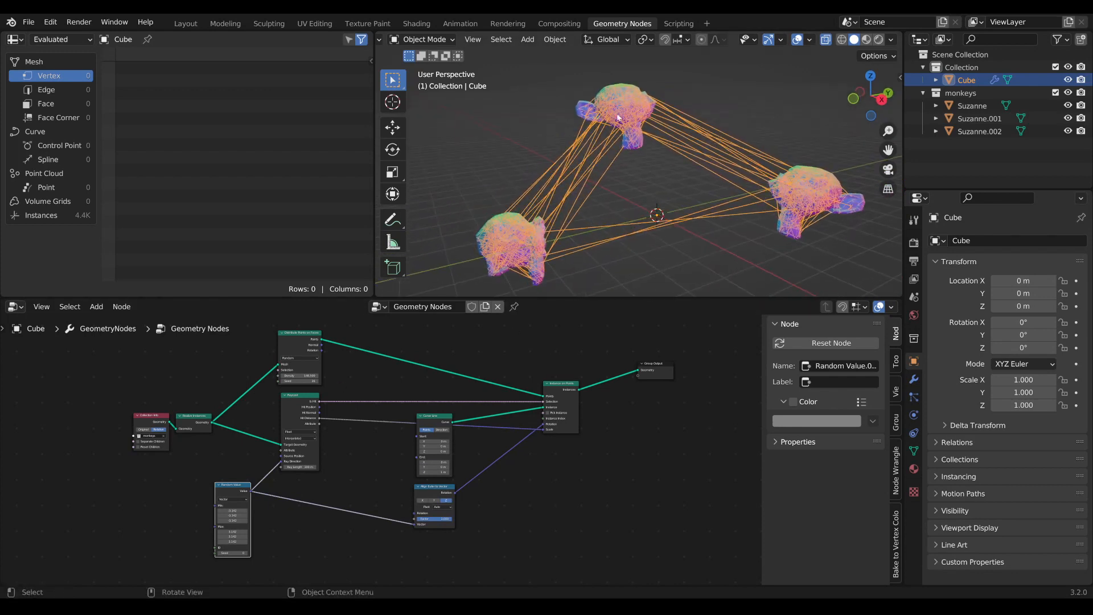
middle_drag(568, 255, 542, 250)
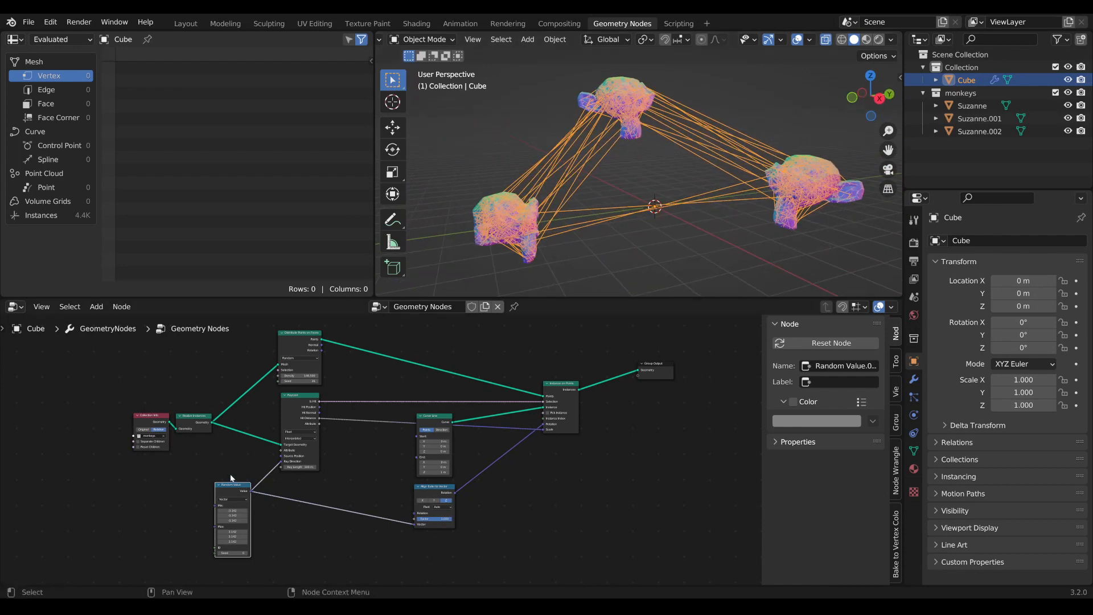
drag(222, 484, 247, 501)
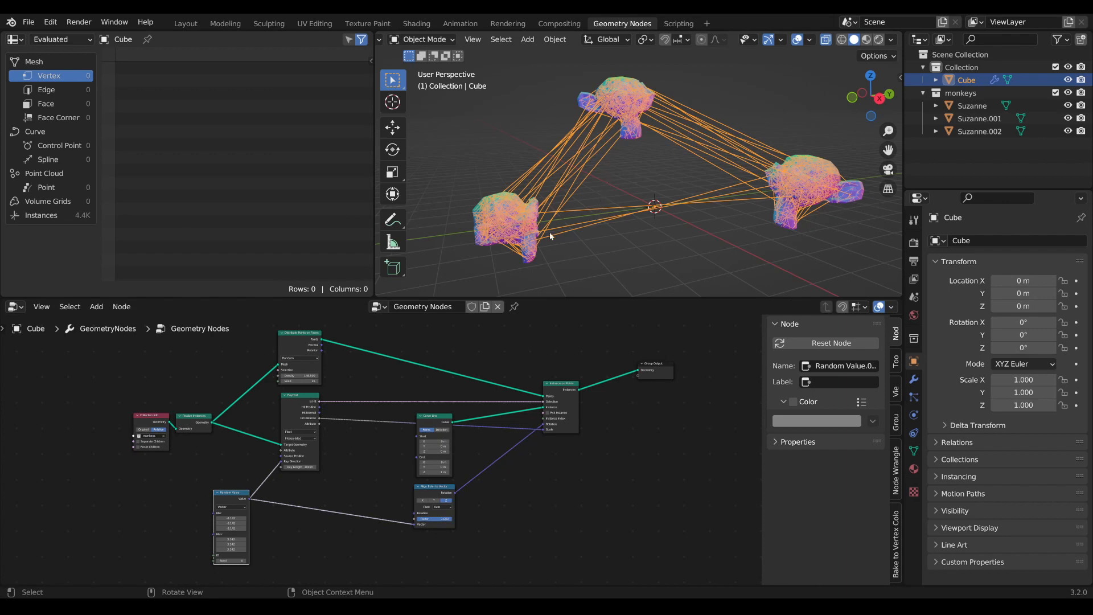
Add a Vector Math node set to Dot Product and place it above the raycast node chain
middle_drag(481, 387, 471, 444)
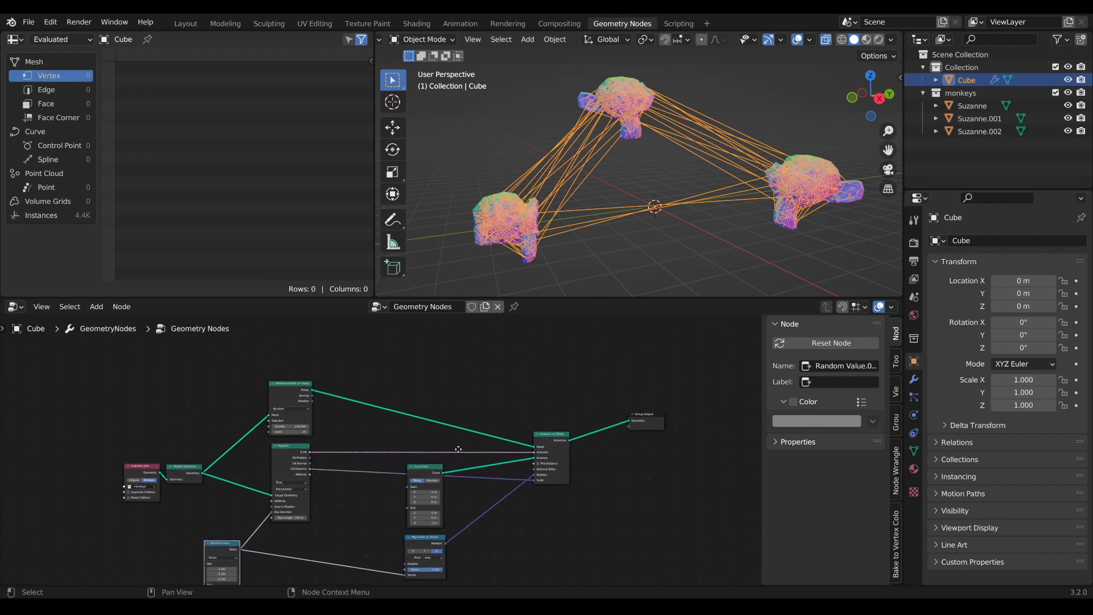
scroll(432, 427, up, 1)
key(Tab)
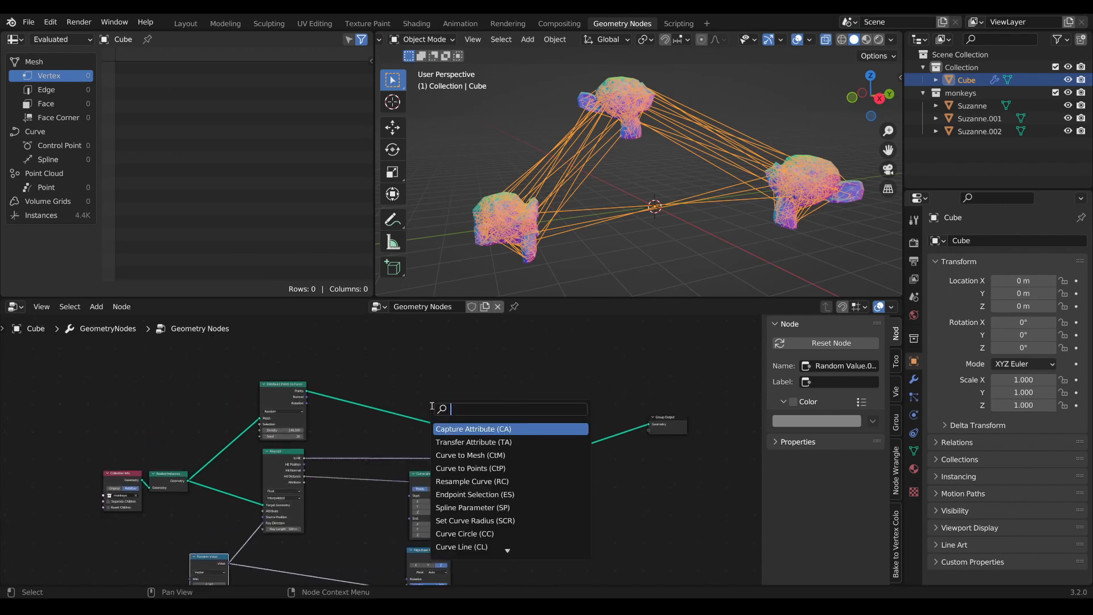
text(dot)
key(Return)
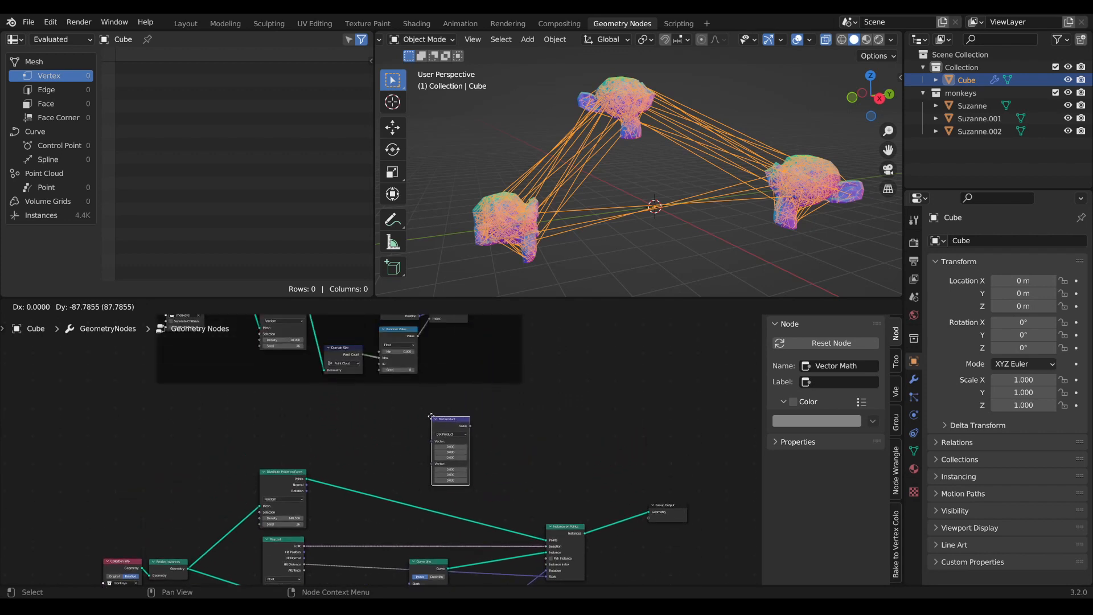
click(463, 462)
middle_drag(510, 451, 521, 436)
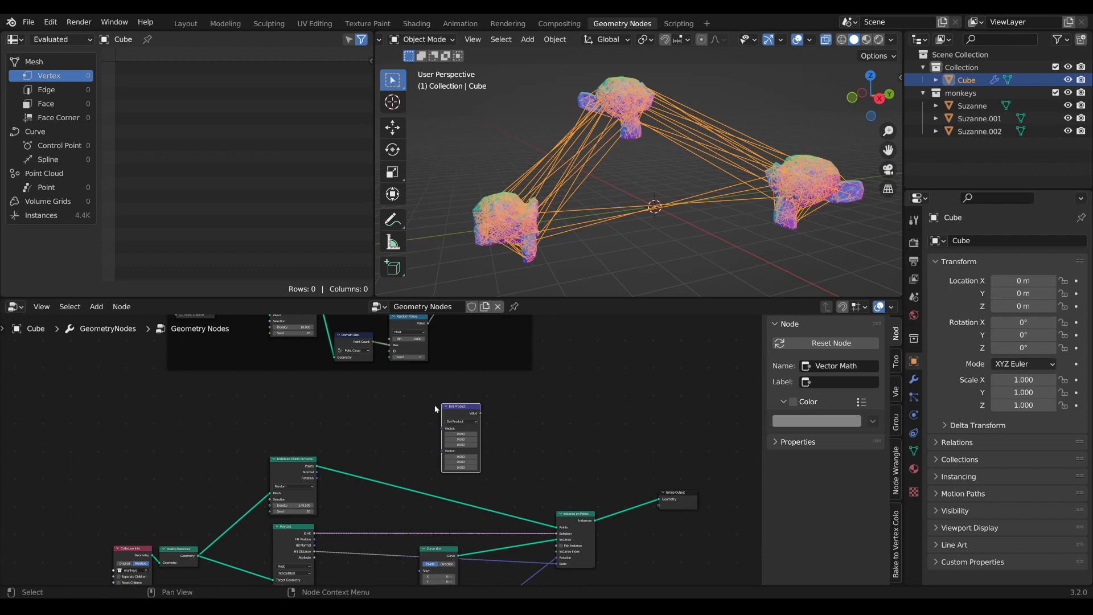
drag(458, 407, 453, 407)
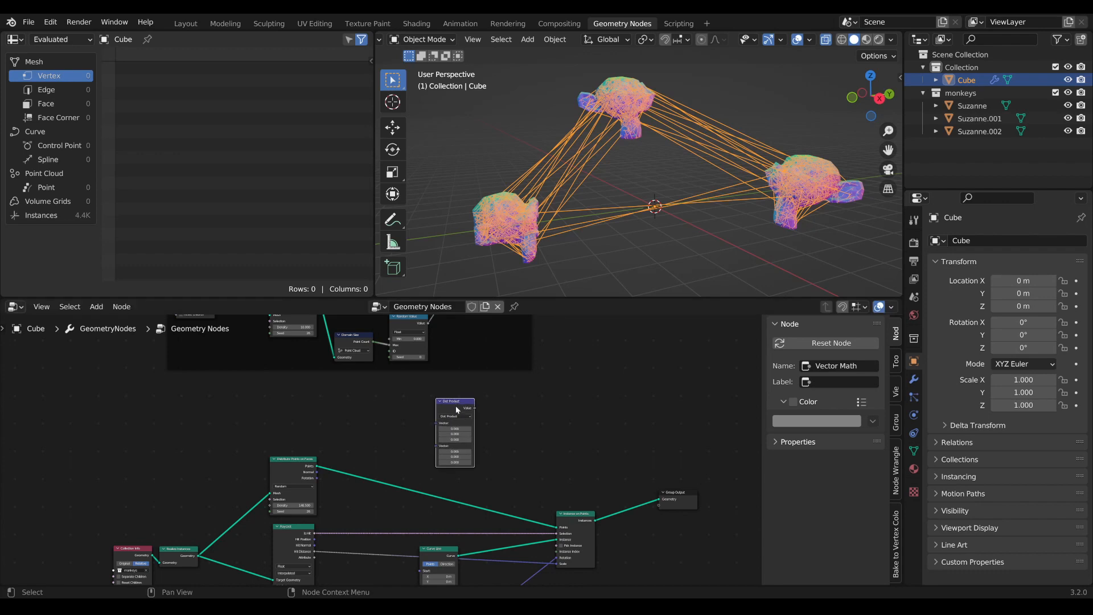
drag(456, 406, 460, 404)
Connect the Raycast Hit Normal and the Random Value output to the two Vector inputs of Dot Product
middle_drag(346, 505, 354, 488)
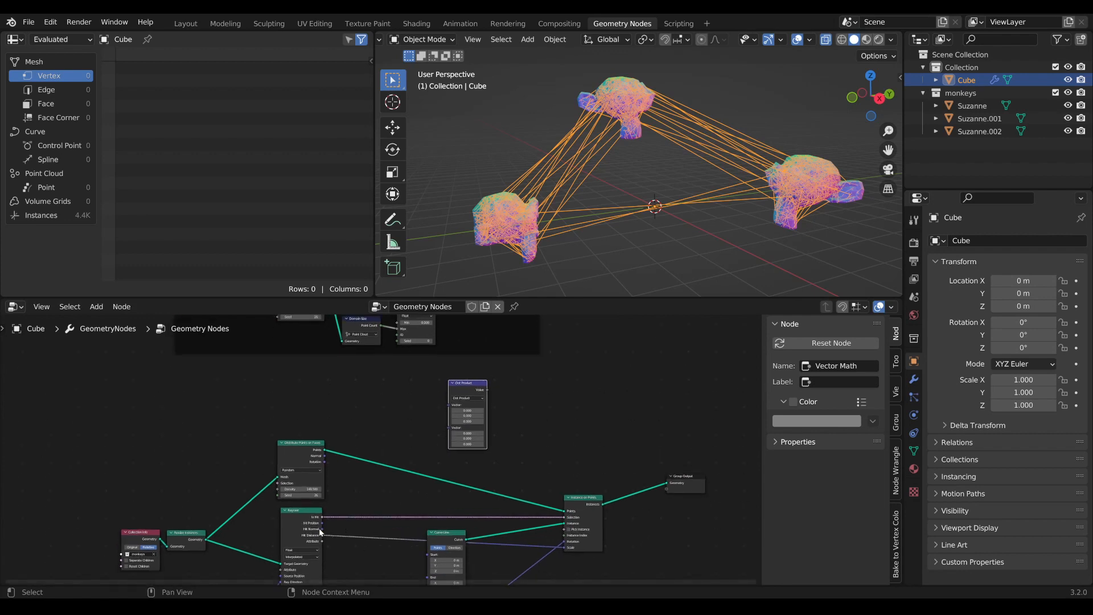
drag(321, 529, 449, 406)
middle_drag(449, 484, 505, 422)
scroll(504, 424, down, 2)
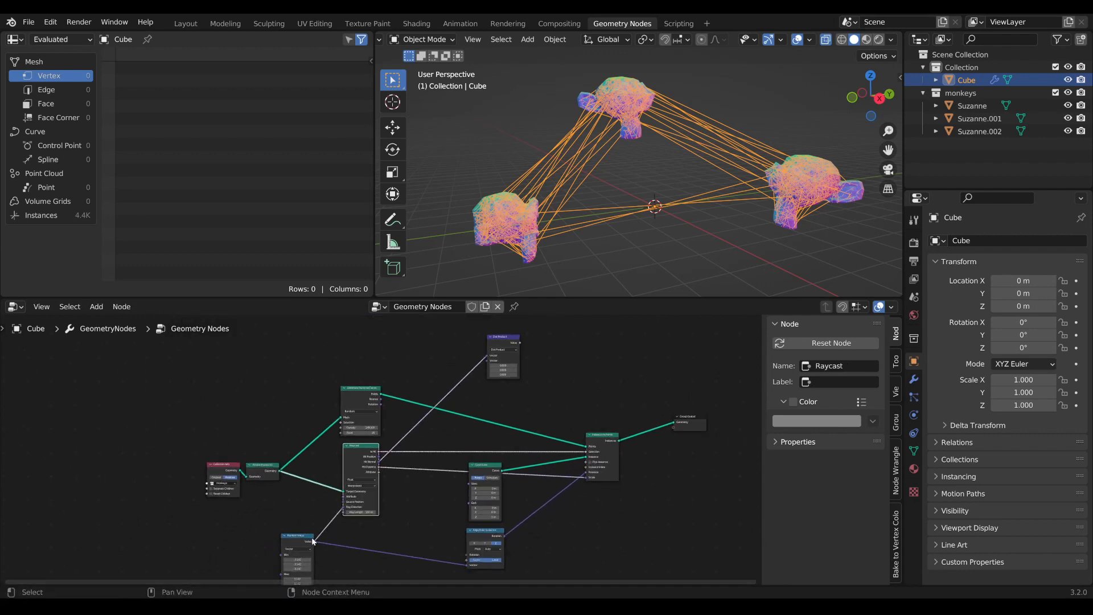
drag(313, 542, 505, 349)
scroll(653, 431, up, 2)
Add a Compare node set to Greater Than beside Dot Product, with the dot product value feeding its A input
key(Tab)
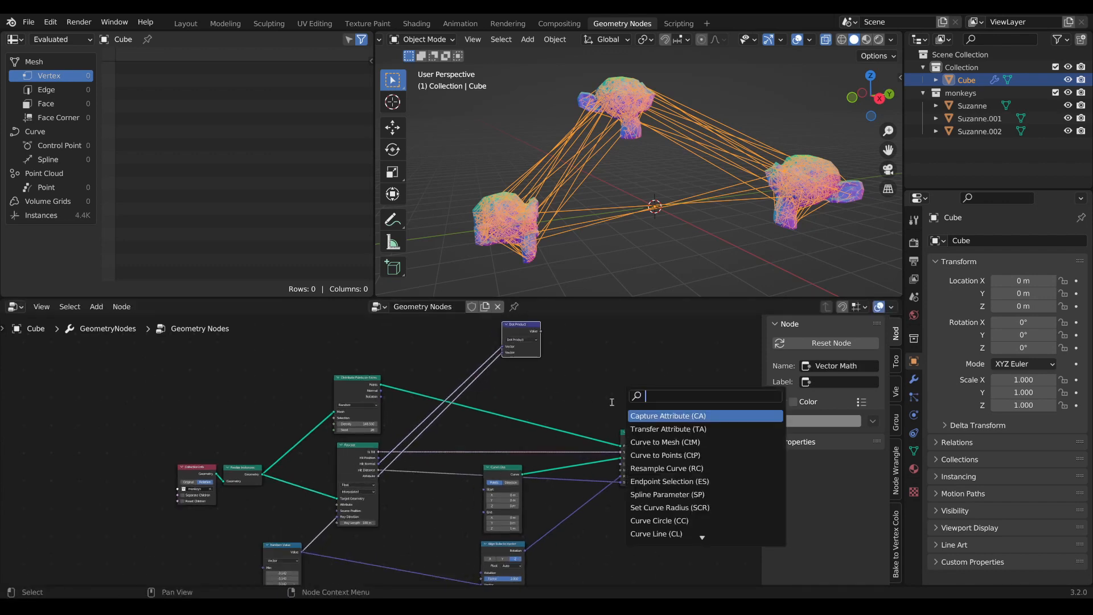
text(com)
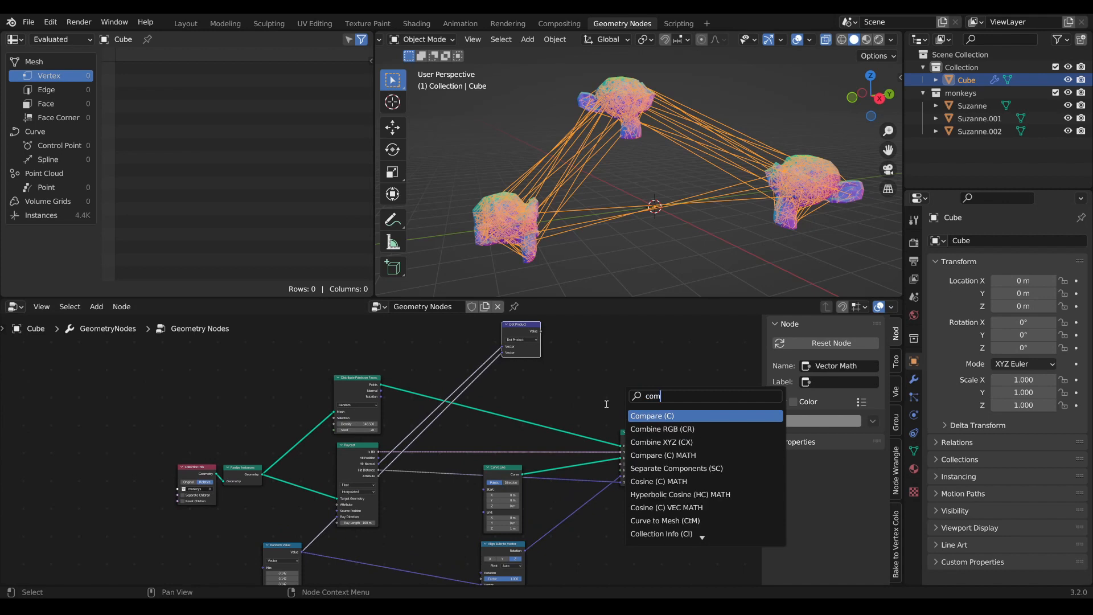
key(Return)
click(544, 335)
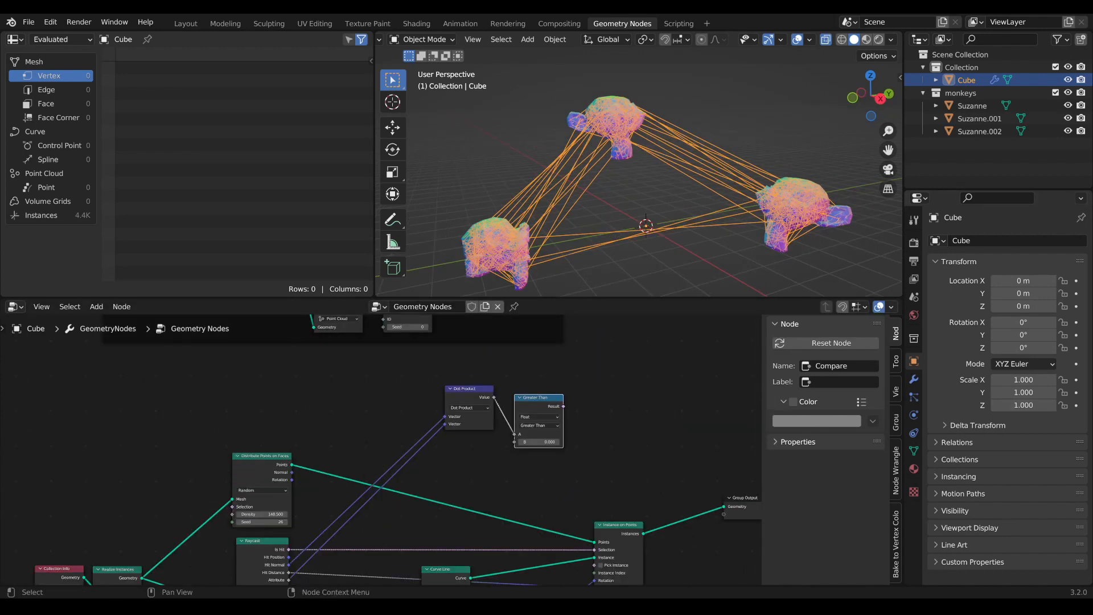
scroll(380, 450, up, 3)
drag(575, 384, 566, 377)
scroll(544, 466, down, 2)
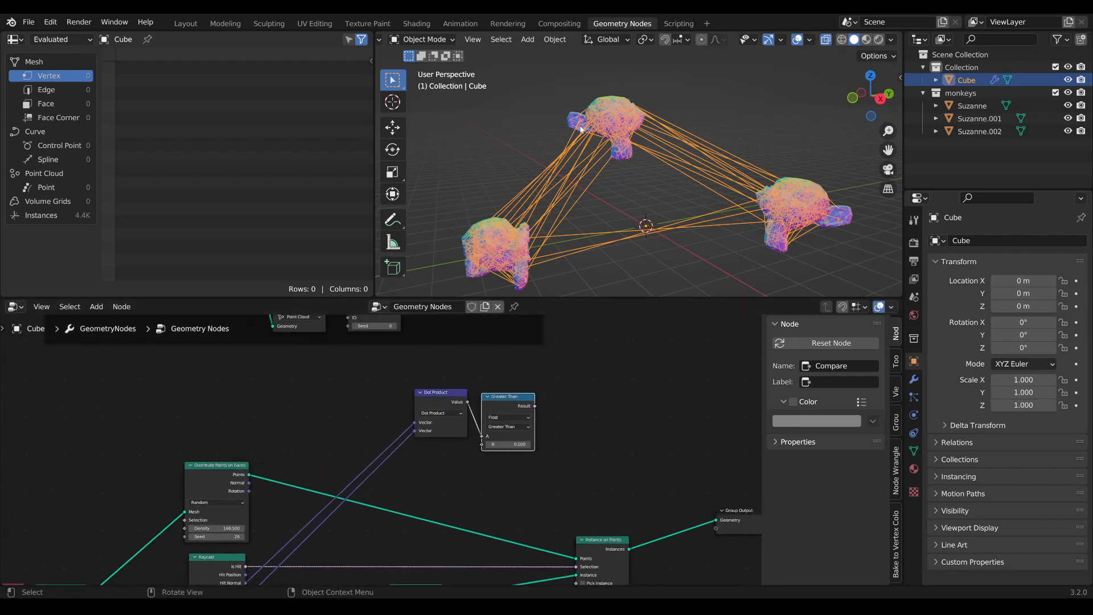
scroll(527, 463, down, 1)
middle_drag(527, 463, 527, 450)
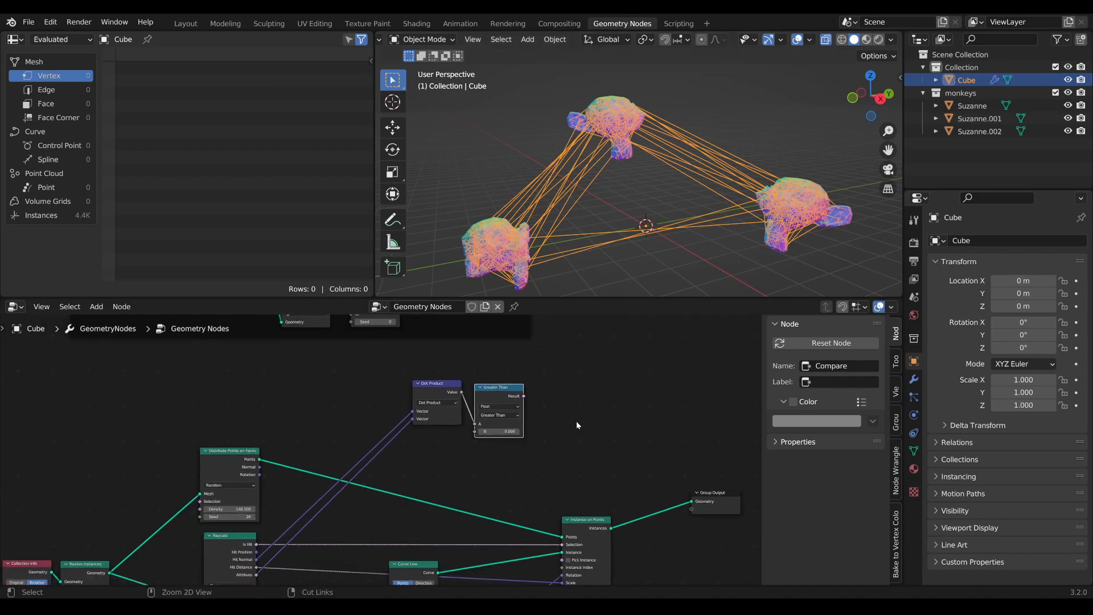
Enlarge the node editor and annotate a curved source surface with a ray arrow reaching a target surface whose normal is marked N
key(ctrl+space)
middle_drag(74, 69, 120, 120)
middle_drag(241, 281, 669, 259)
key(t)
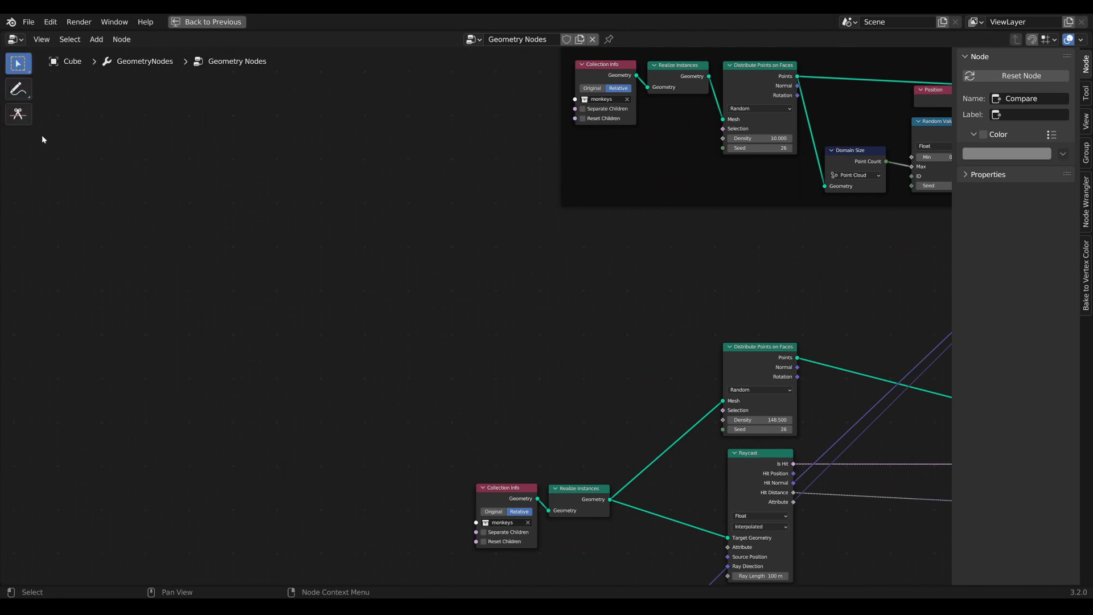
click(17, 89)
mouse_move(145, 356)
mouse_down()
mouse_move(327, 370)
mouse_move(350, 404)
mouse_up()
mouse_move(247, 372)
middle_down()
mouse_move(427, 341)
mouse_move(429, 368)
middle_up()
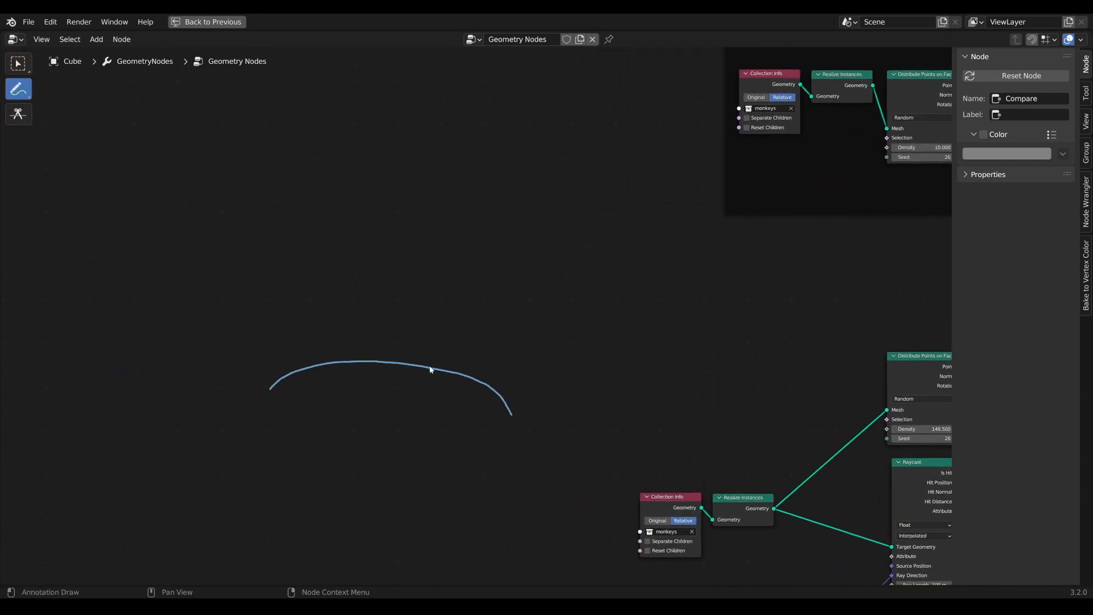
mouse_move(426, 368)
mouse_down()
mouse_move(476, 152)
mouse_move(484, 171)
mouse_up()
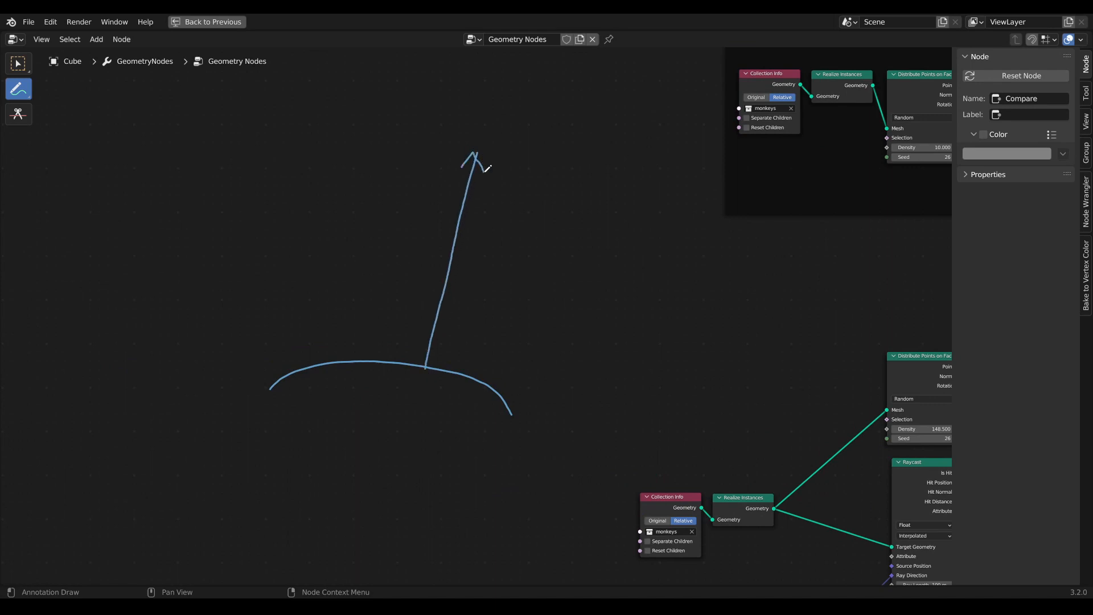
mouse_move(309, 133)
mouse_down()
mouse_move(471, 143)
mouse_move(620, 221)
mouse_move(617, 177)
mouse_move(624, 208)
mouse_up()
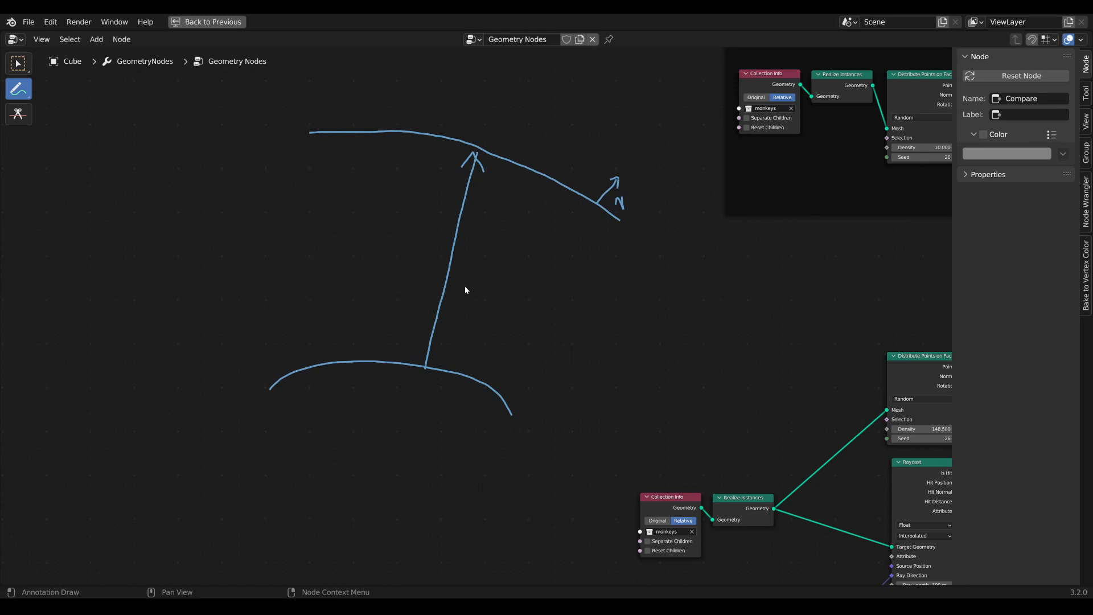
Label the annotated ray R, add a normal arrow at its hit point, and draw two more rays there, one from a new surface
drag(453, 293, 463, 308)
mouse_move(475, 149)
mouse_down()
mouse_move(483, 120)
mouse_move(485, 130)
mouse_up()
mouse_move(305, 367)
mouse_down()
mouse_move(473, 148)
mouse_move(474, 168)
mouse_up()
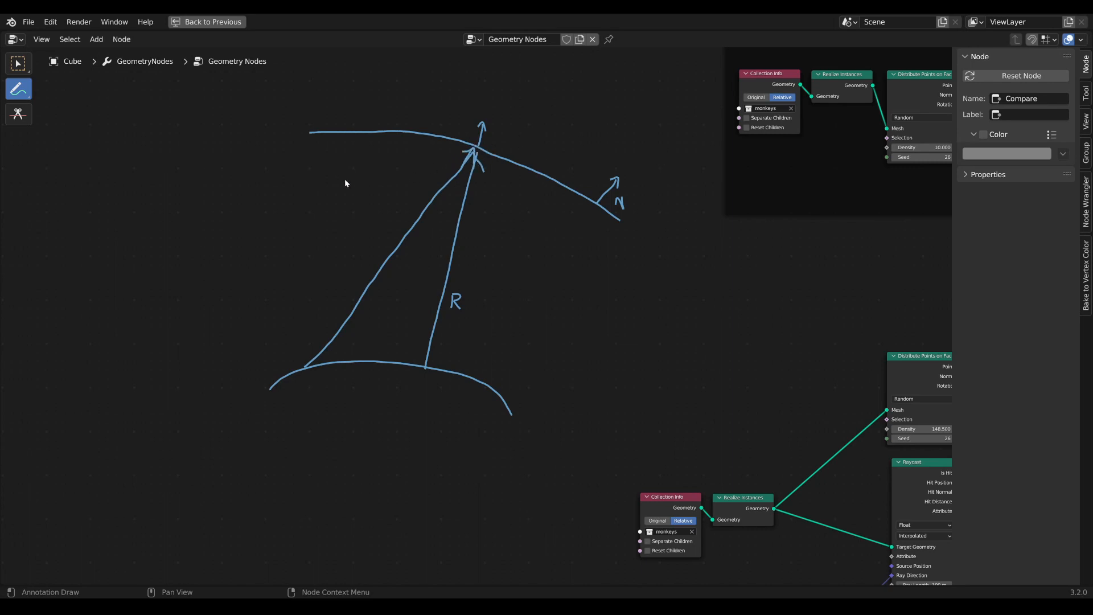
mouse_move(76, 180)
mouse_down()
mouse_move(156, 231)
mouse_move(161, 298)
mouse_up()
mouse_move(114, 187)
mouse_down()
mouse_move(171, 170)
mouse_move(468, 141)
mouse_move(462, 150)
mouse_up()
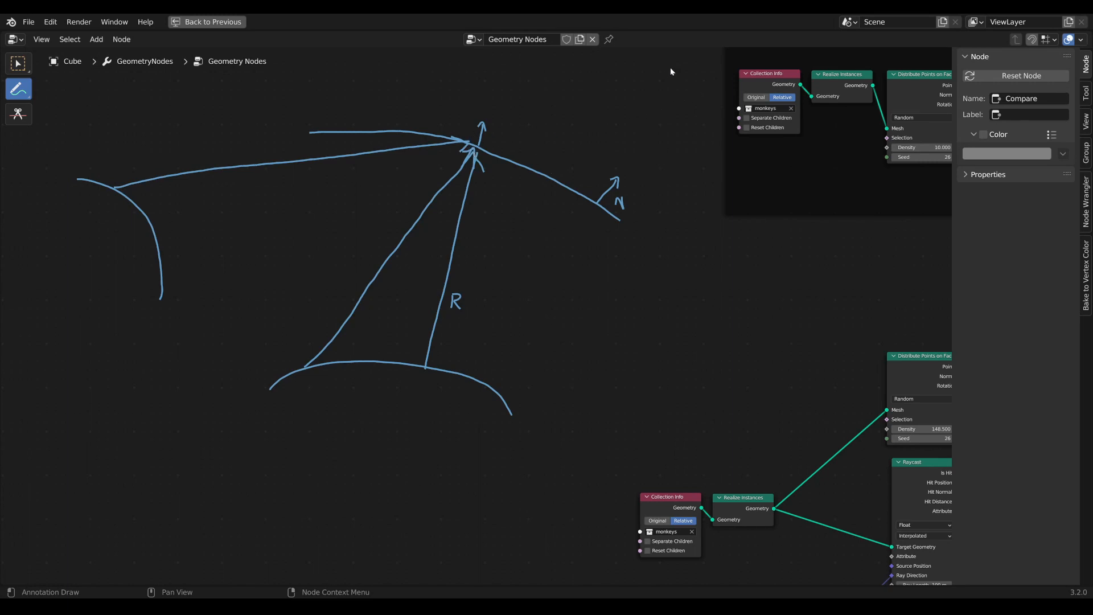
Annotate two more curved surfaces above the target surface, each with a ray arrow pointing to the same hit point
middle_drag(671, 67, 612, 204)
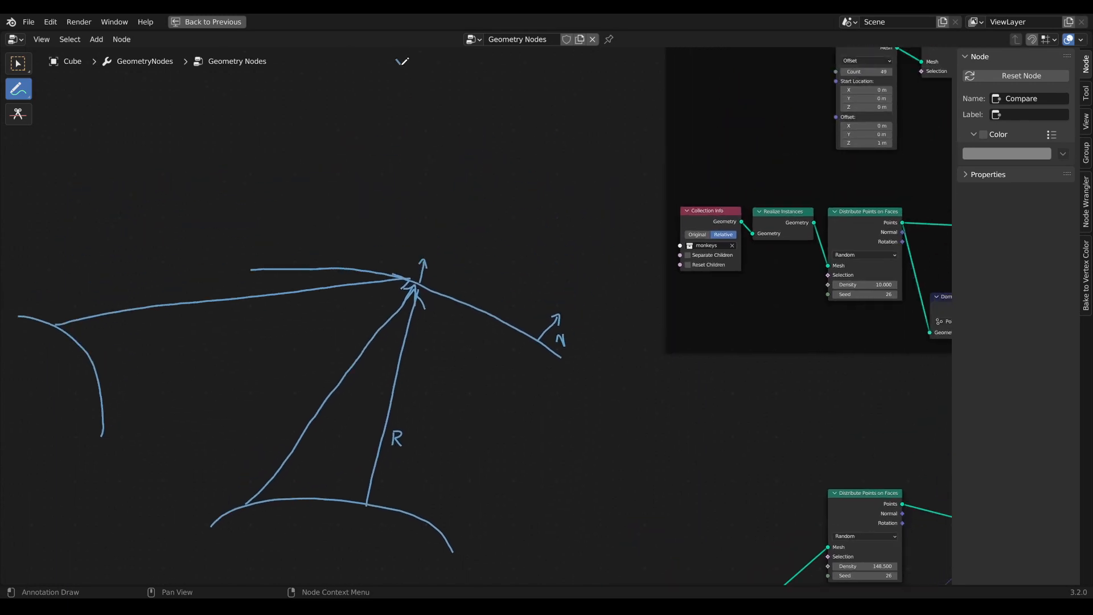
mouse_move(396, 59)
mouse_down()
mouse_move(513, 95)
mouse_move(558, 82)
mouse_up()
mouse_move(450, 91)
mouse_down()
mouse_move(421, 287)
mouse_move(440, 274)
mouse_up()
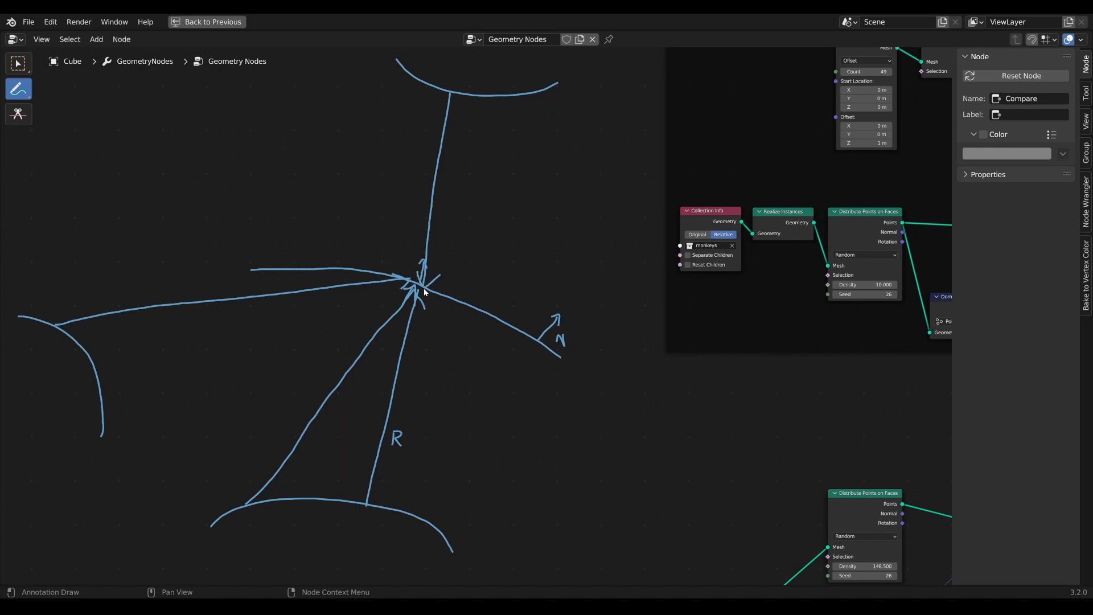
middle_drag(423, 288, 472, 285)
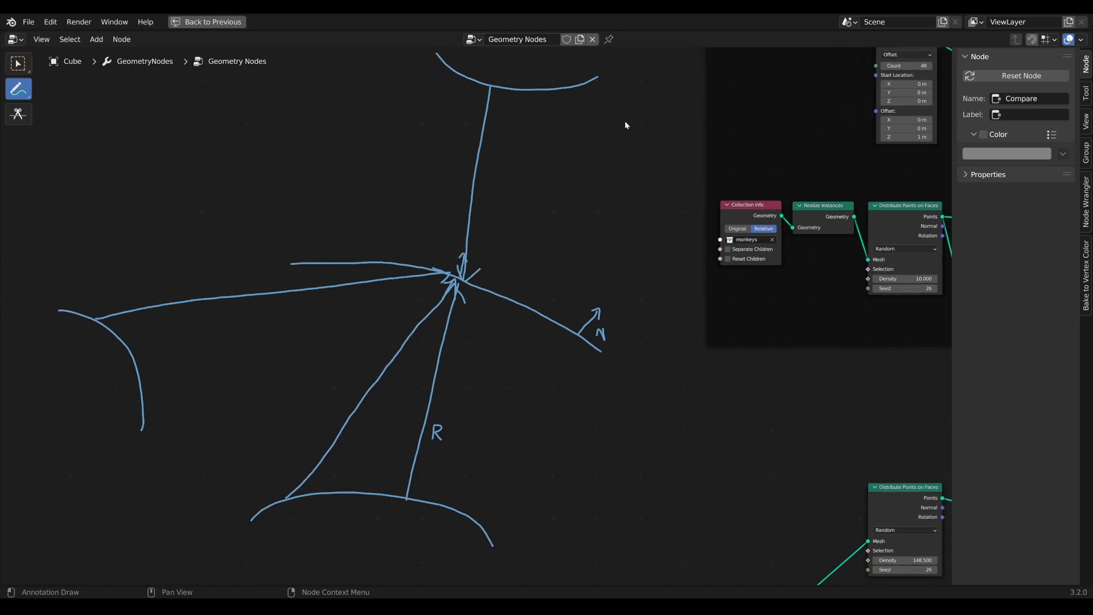
drag(169, 112, 281, 69)
mouse_move(236, 110)
mouse_down()
mouse_move(392, 194)
mouse_move(458, 251)
mouse_move(454, 230)
mouse_up()
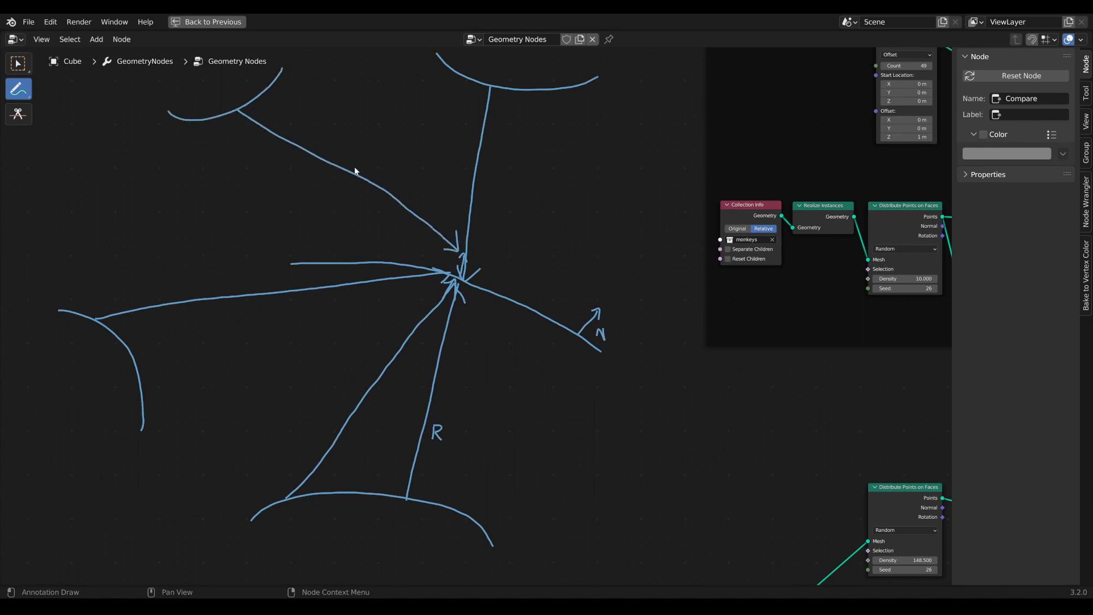
mouse_move(354, 168)
middle_down()
mouse_move(432, 211)
mouse_move(431, 196)
middle_up()
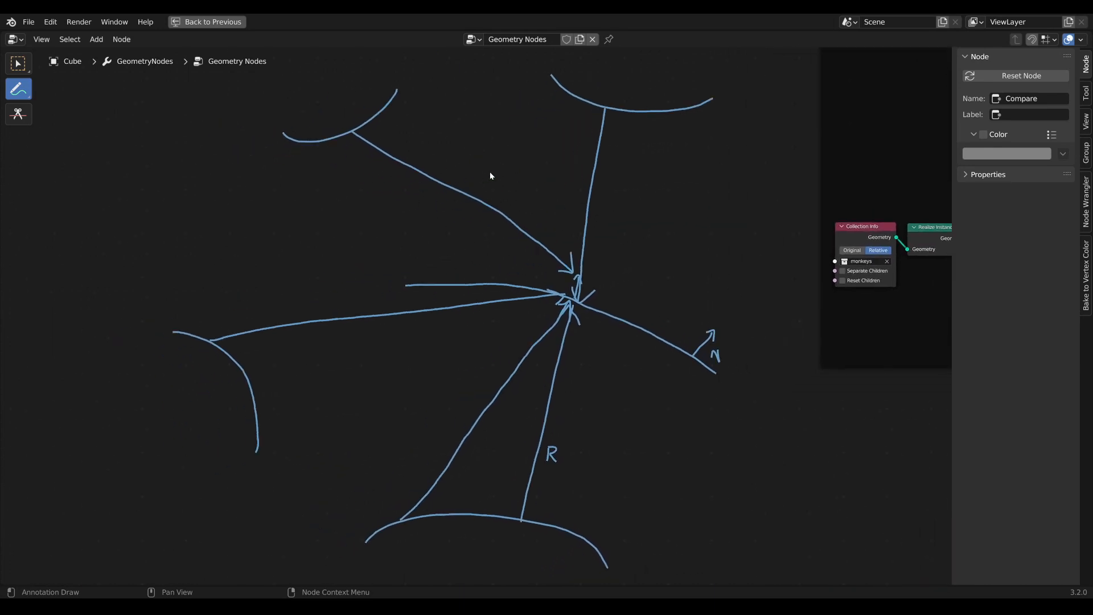
Hide the annotation sketch in the node editor and bring the Dot Product and Greater Than nodes back into view
scroll(542, 259, down, 1)
middle_drag(542, 259, 449, 252)
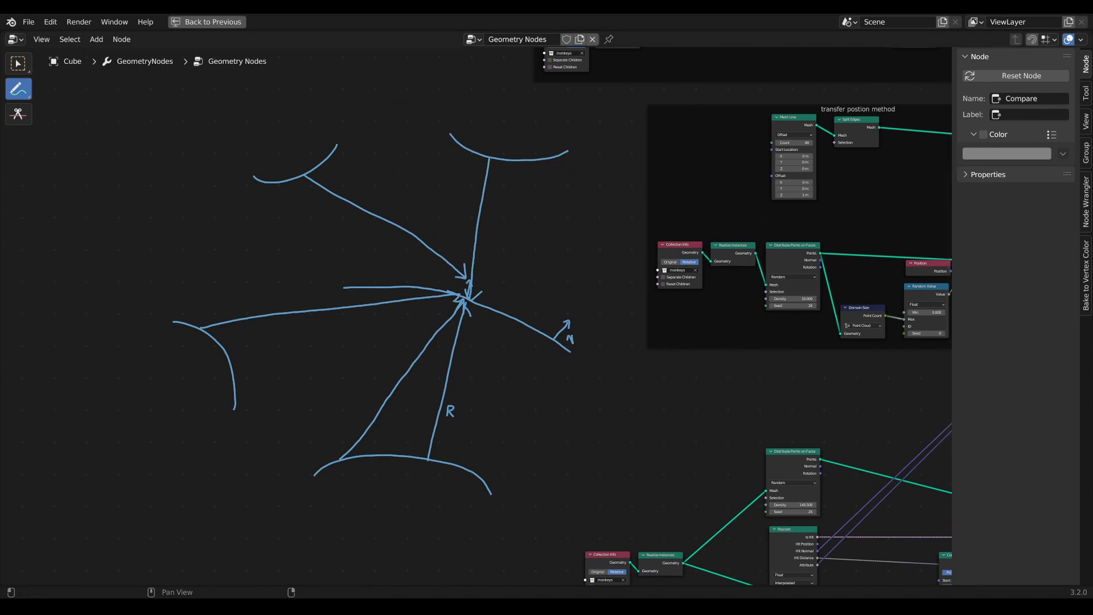
click(1085, 121)
click(973, 57)
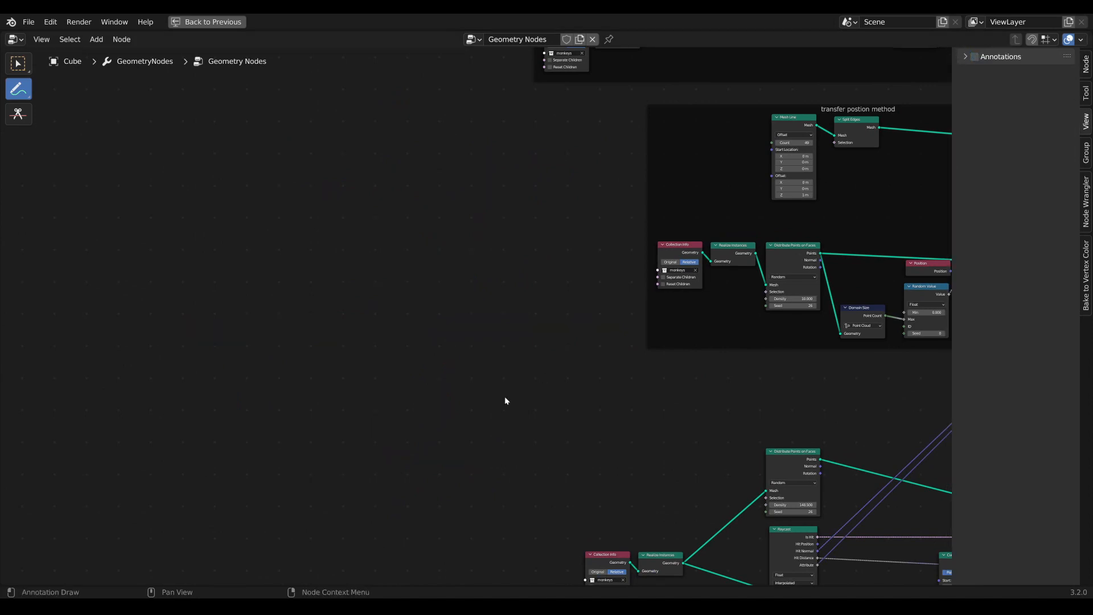
scroll(506, 397, down, 4)
middle_drag(557, 395, 501, 388)
scroll(296, 354, down, 1)
scroll(501, 390, up, 1)
scroll(512, 387, up, 5)
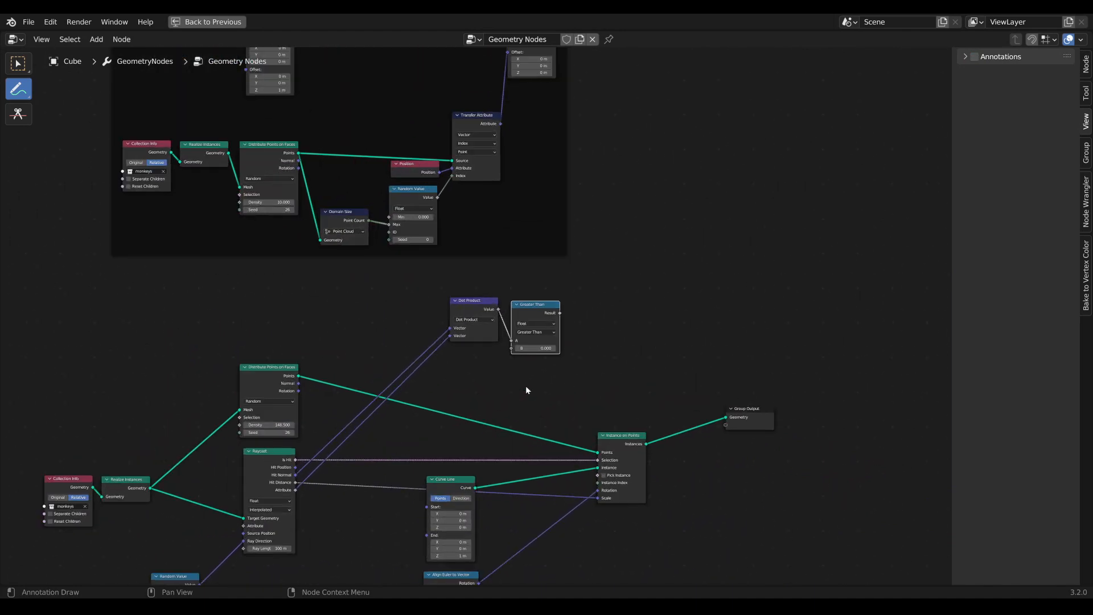
scroll(526, 390, up, 1)
Undo the stray annotation stroke across the Dot Product and Greater Than nodes and return to the Select Box tool
mouse_move(558, 369)
mouse_down()
mouse_move(487, 339)
mouse_move(496, 296)
mouse_up()
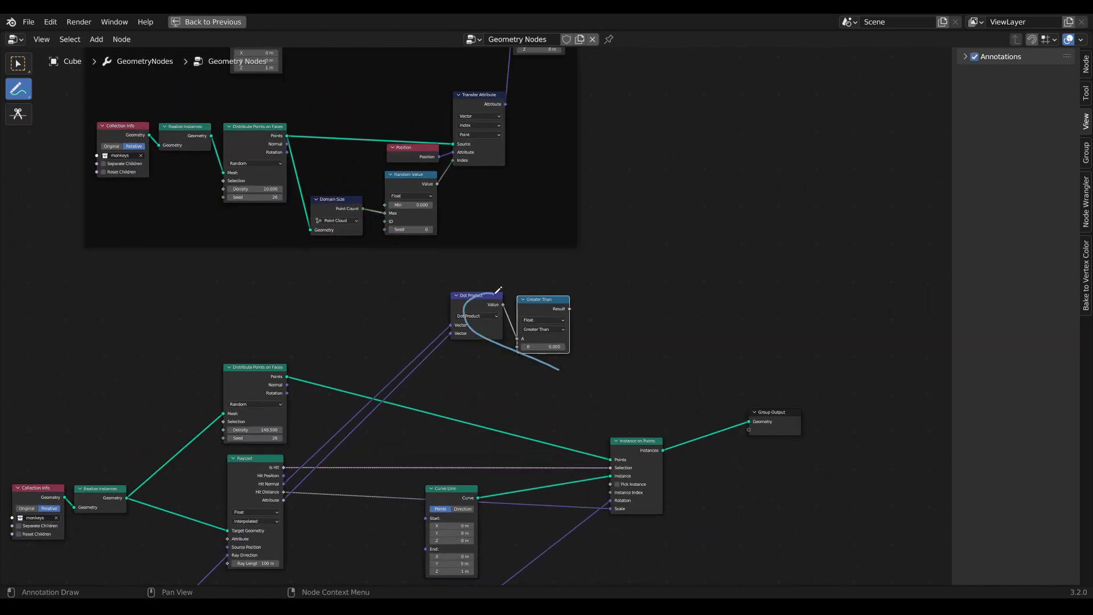
key(ctrl+z)
key(w)
scroll(590, 440, up, 1)
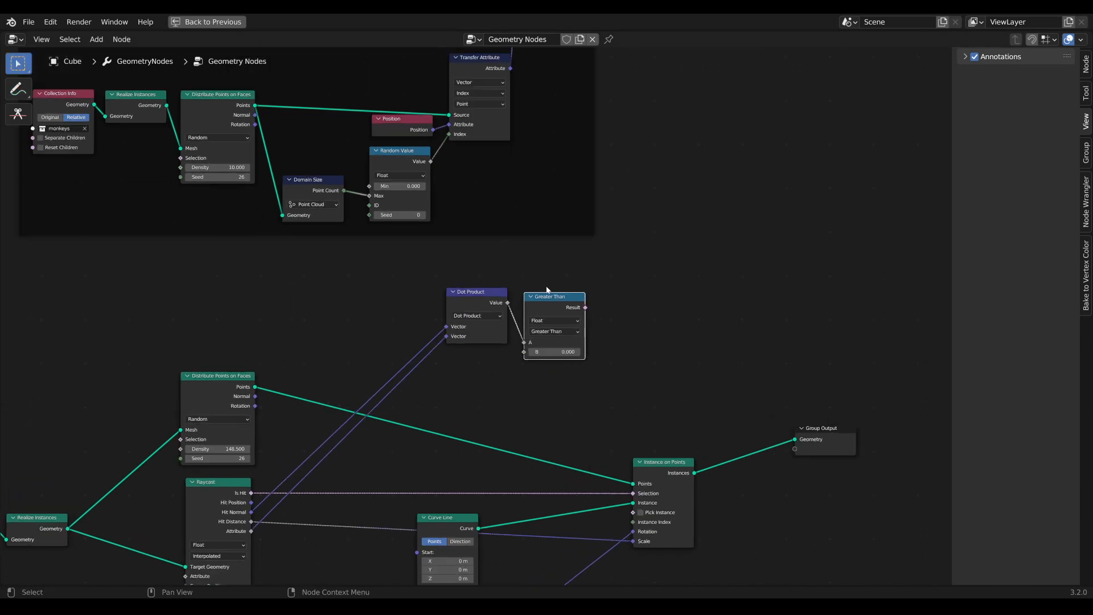
drag(547, 297, 546, 294)
drag(658, 473, 664, 473)
middle_drag(664, 473, 639, 399)
scroll(700, 437, down, 1)
key(Tab)
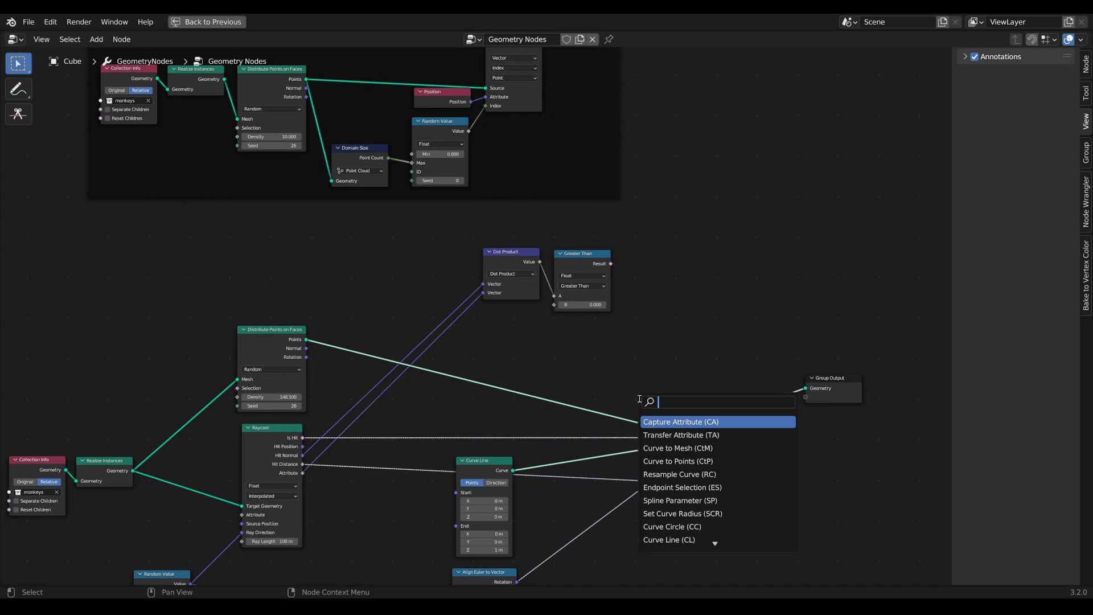
text(bol)
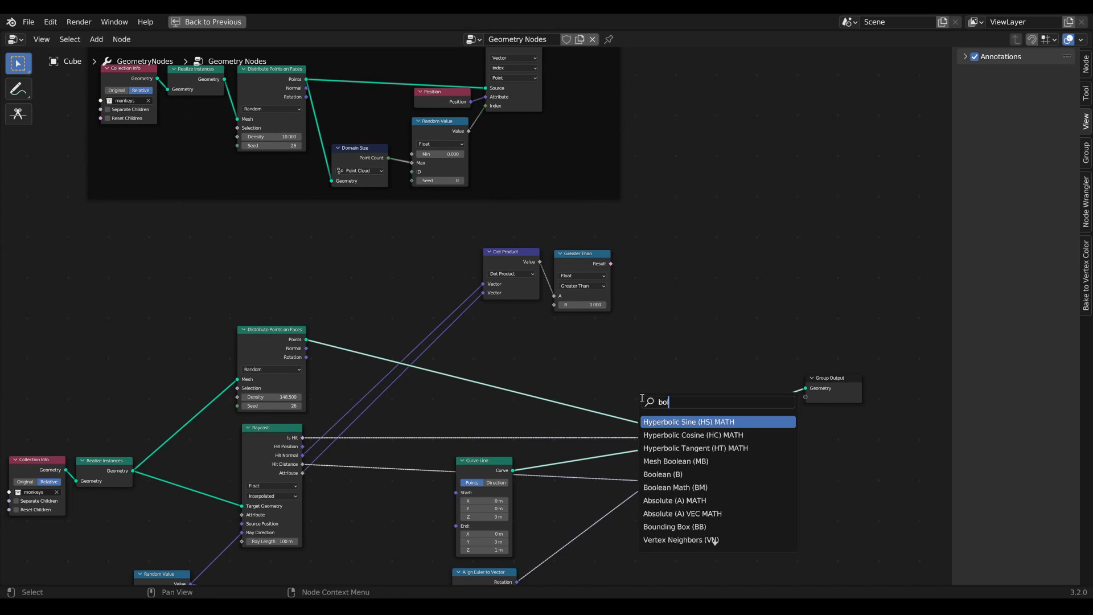
key(BackSpace)
text(o)
click(655, 418)
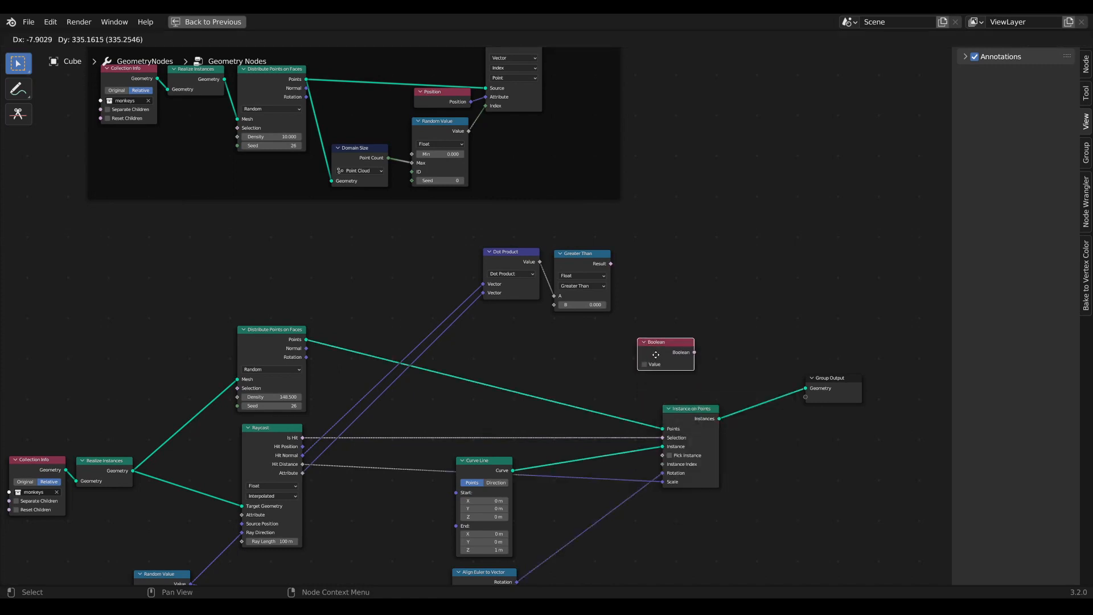
right_click(653, 356)
Add a Boolean Math node above Instance on Points and set its operation to Subtract
key(Tab)
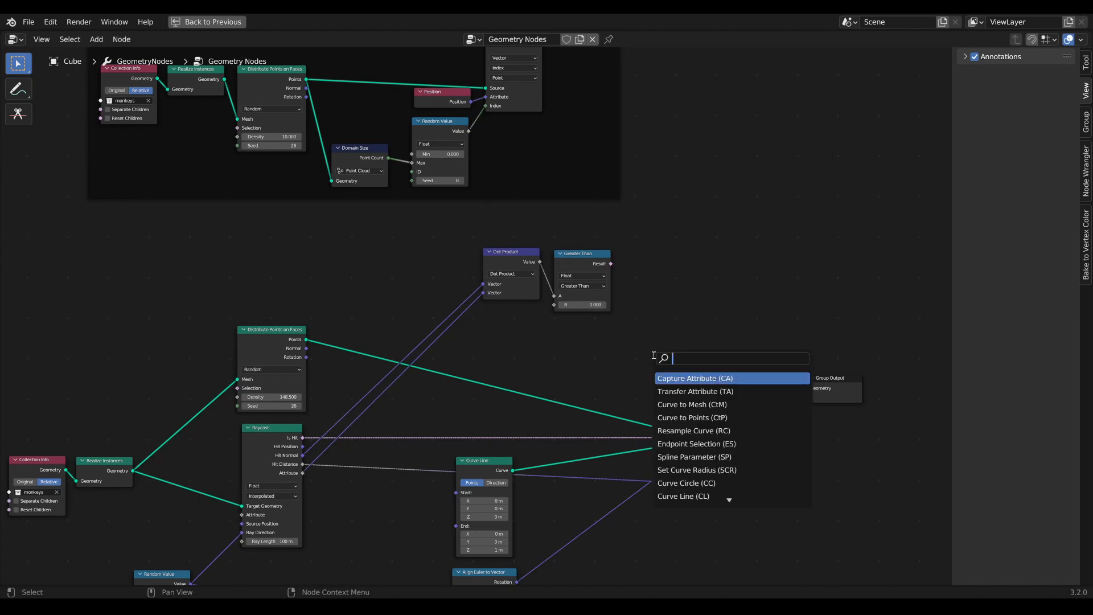
text(bool)
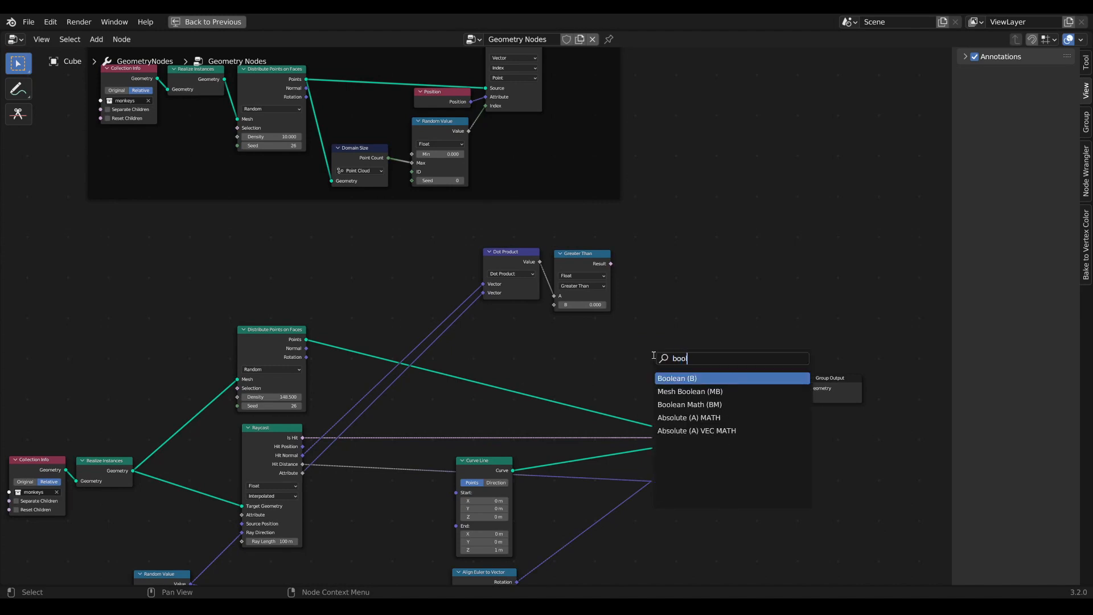
click(683, 404)
click(656, 336)
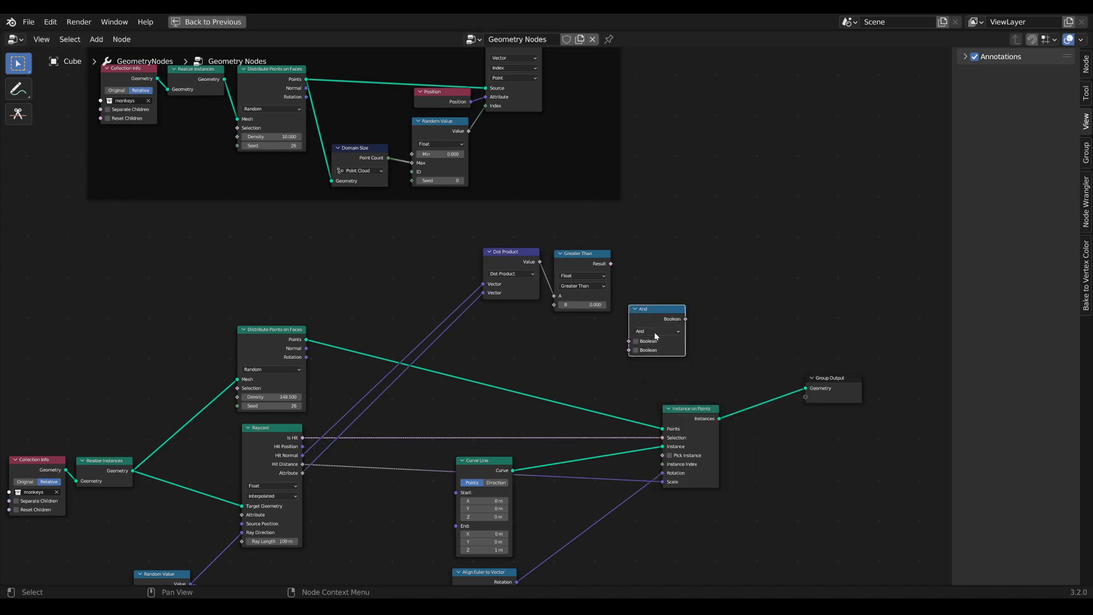
click(657, 332)
click(655, 422)
Insert Subtract between the Raycast Is Hit output and the Instance on Points Selection, with the Greater Than result feeding its second Boolean input
drag(652, 313, 529, 419)
drag(533, 421, 552, 396)
drag(594, 335, 405, 285)
drag(523, 278, 528, 430)
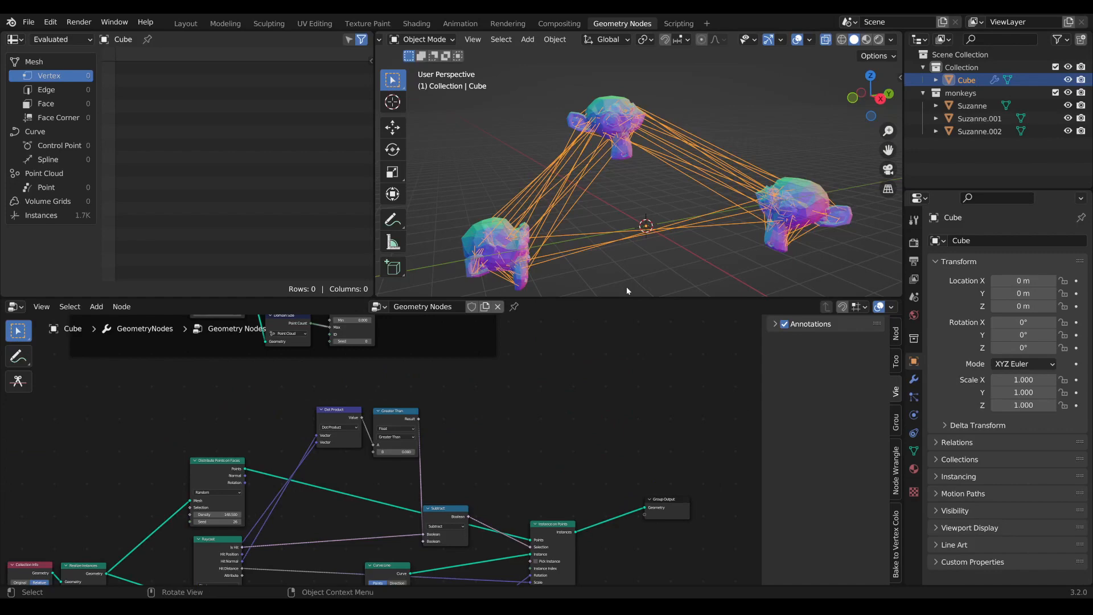
key(ctrl+space)
Place the Subtract node directly beneath the Greater Than node and inspect the filtered lines between the monkeys from several angles
middle_drag(647, 232, 616, 272)
middle_drag(444, 512, 470, 432)
drag(469, 431, 431, 440)
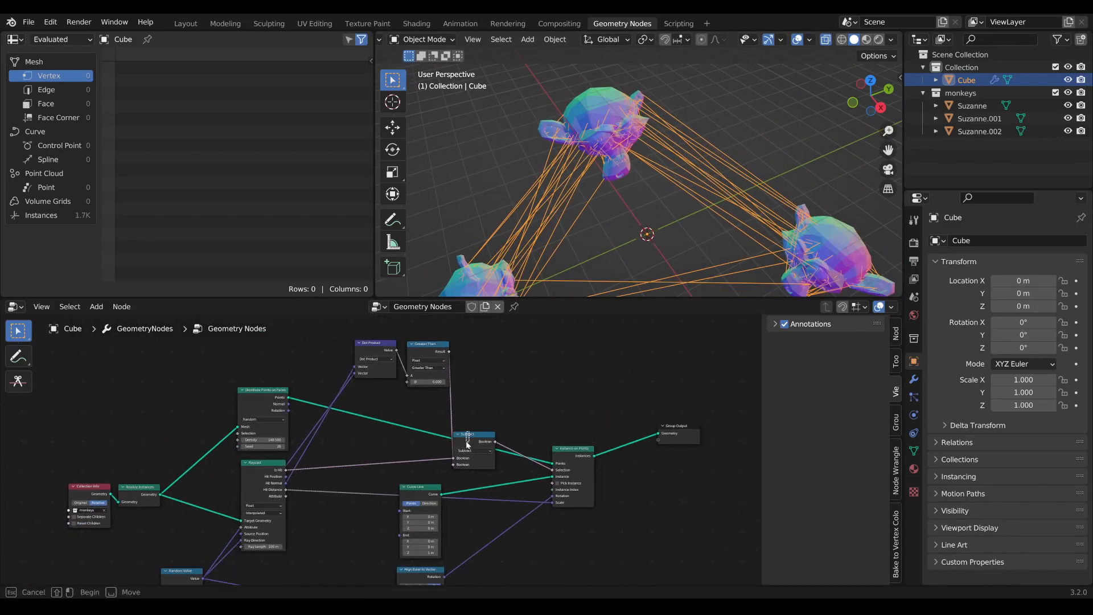
key(g)
click(407, 442)
middle_drag(632, 143, 648, 323)
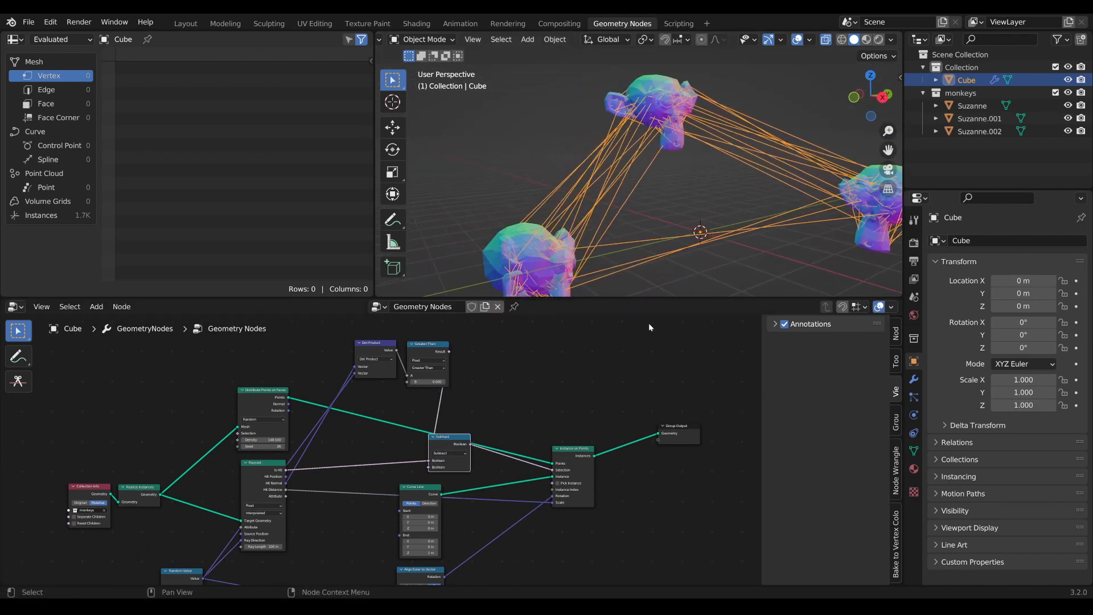
drag(439, 436, 424, 438)
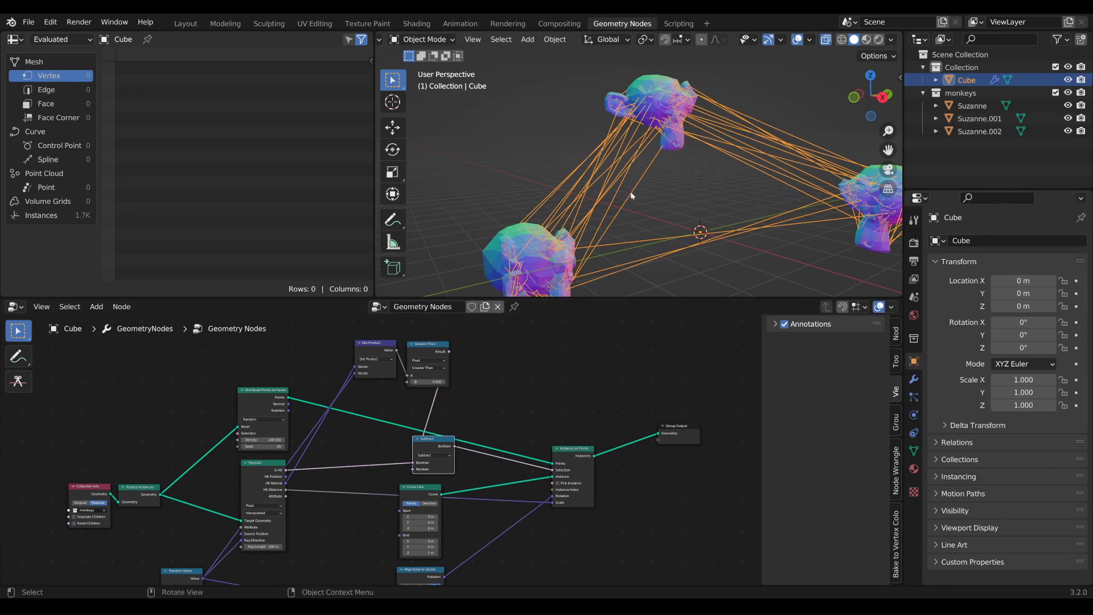
middle_drag(632, 195, 628, 239)
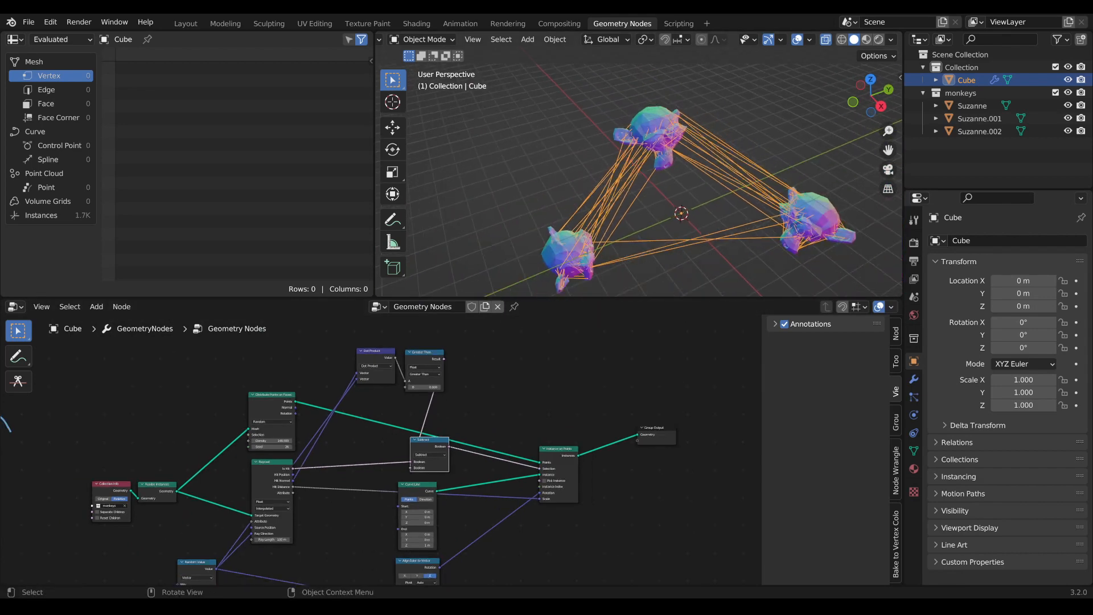
middle_drag(620, 242, 634, 256)
drag(429, 440, 423, 407)
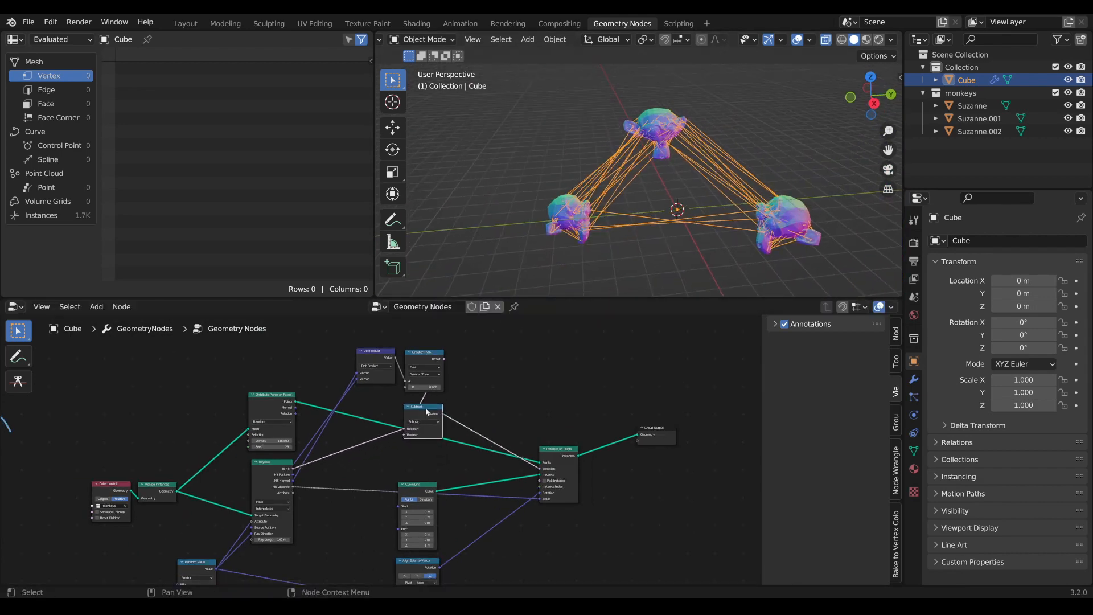
Move the Suzanne monkey about 1.18 m, mainly along negative Y, closer to the other monkeys
middle_drag(655, 67, 786, 158)
click(765, 166)
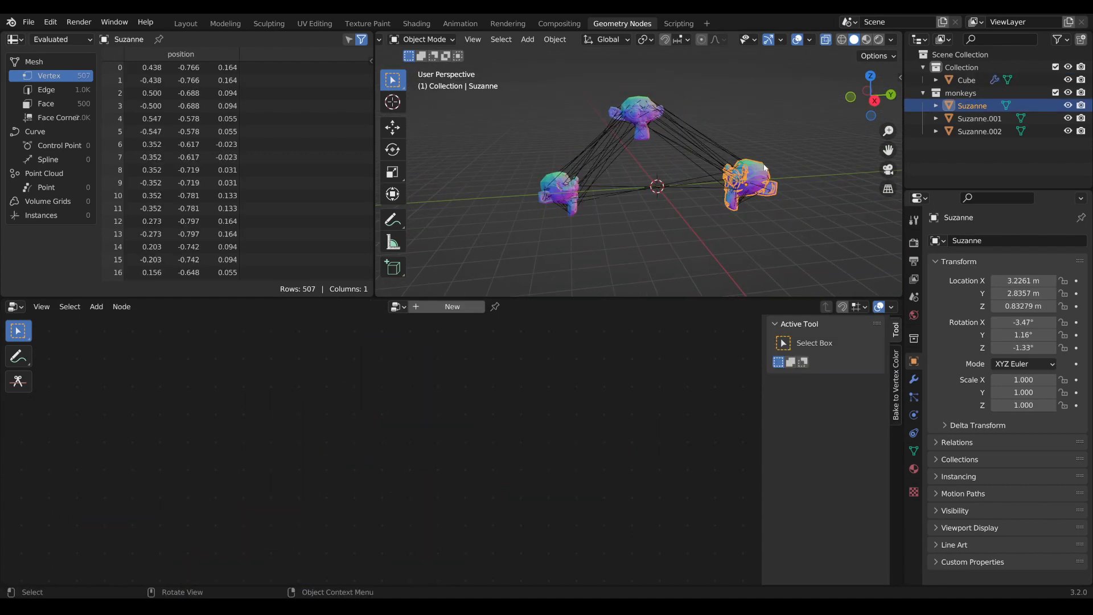
key(g)
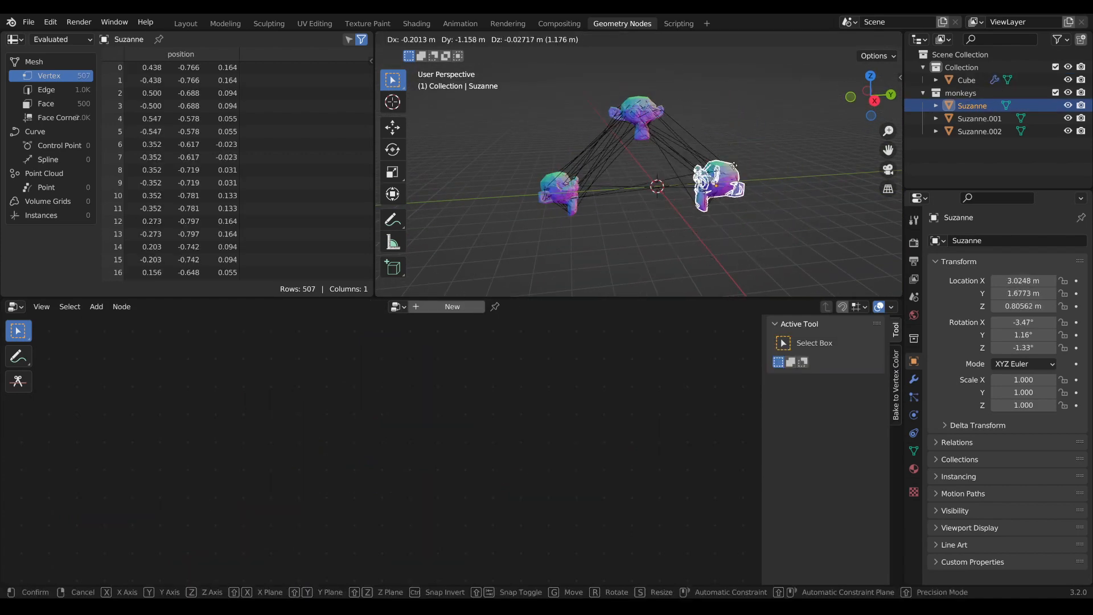
click(733, 165)
Reposition the Suzanne.001 monkey and view the connecting lines from another side while adjusting its placement again
click(559, 191)
key(g)
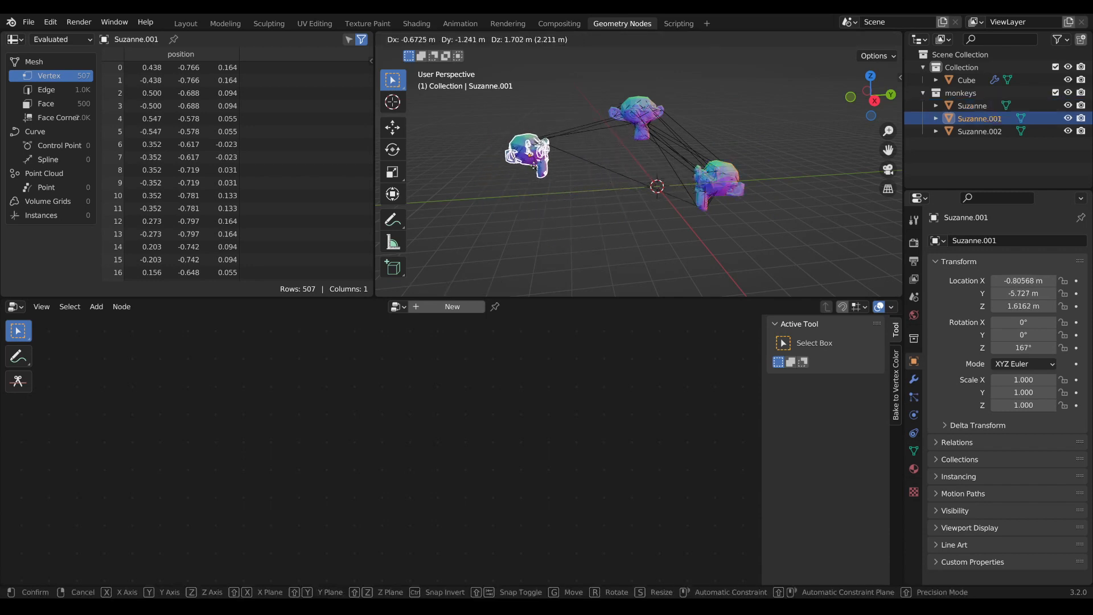
click(564, 195)
middle_drag(563, 195, 747, 193)
key(g)
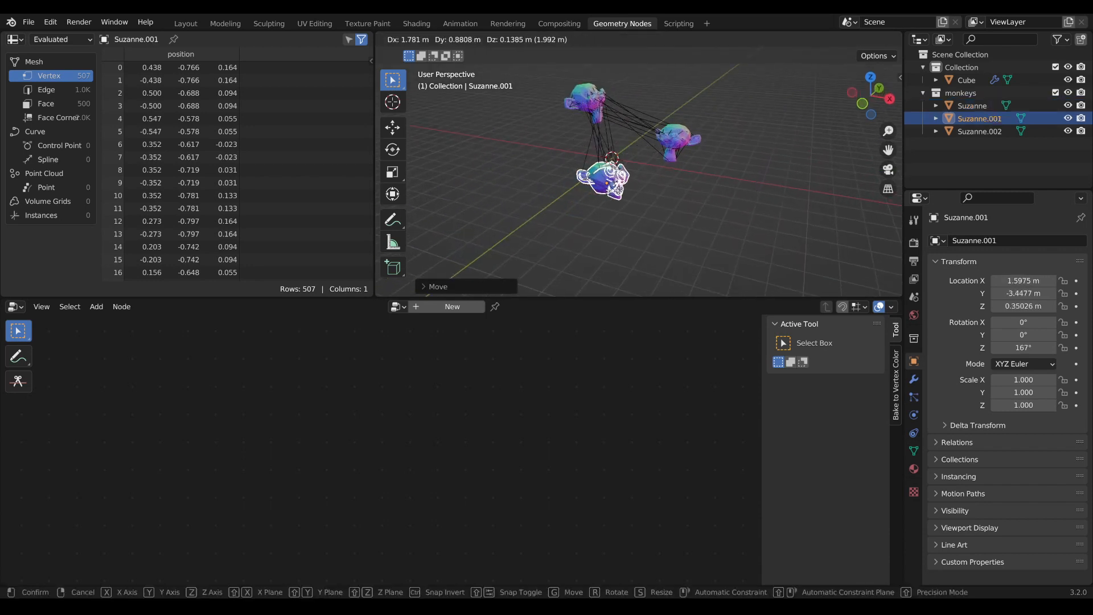
click(591, 185)
Reselect the Cube holding the line network and delete the Note annotation layer from its node editor
click(592, 130)
scroll(482, 530, down, 4)
middle_drag(495, 531, 561, 485)
scroll(393, 445, down, 2)
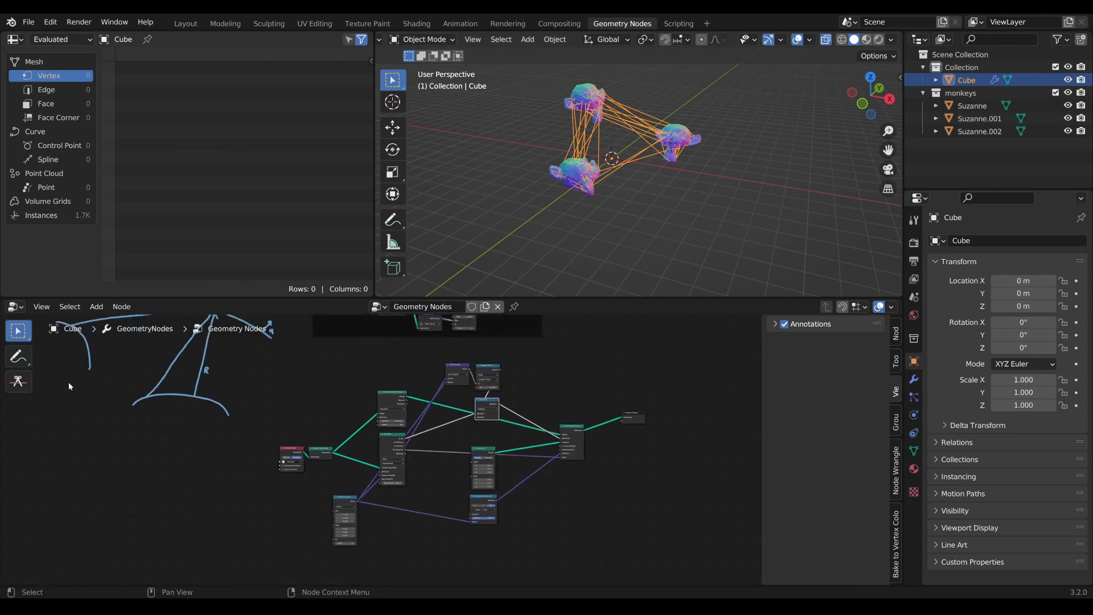
click(898, 428)
click(895, 390)
click(802, 324)
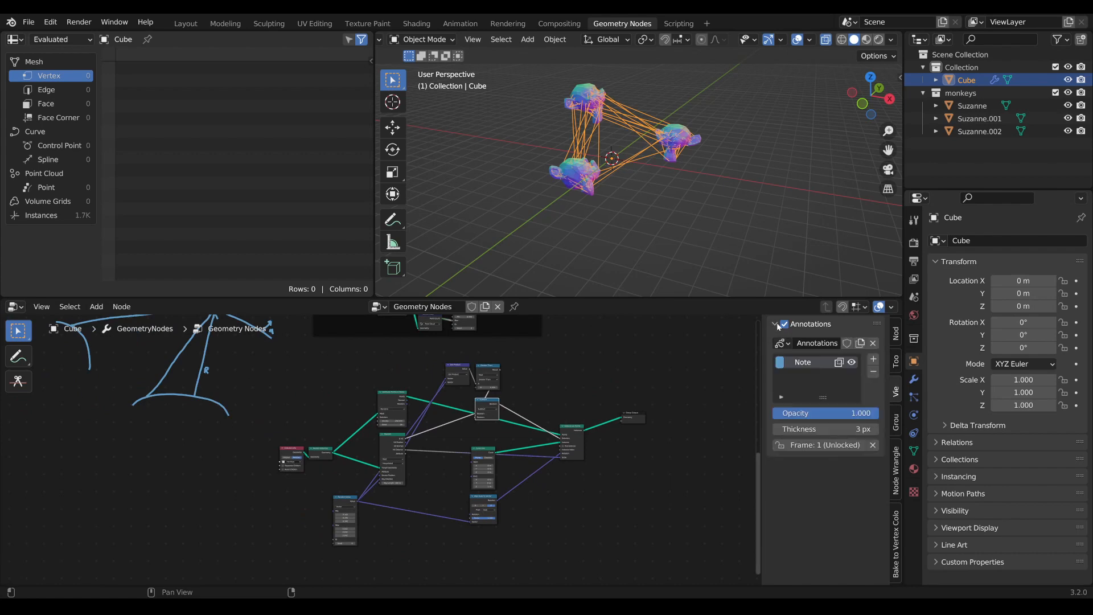
click(872, 373)
middle_drag(480, 470, 484, 483)
scroll(484, 482, up, 2)
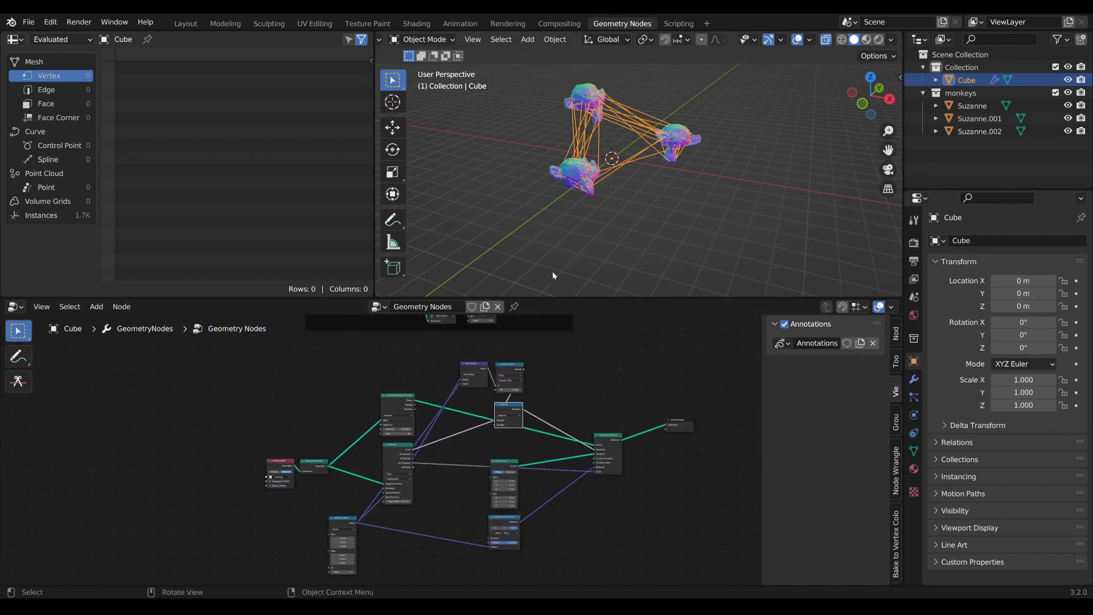
Enclose all the raycast setup nodes, excluding the Group Output, in a frame labelled "raycast method"
drag(555, 296, 555, 183)
scroll(550, 503, up, 1)
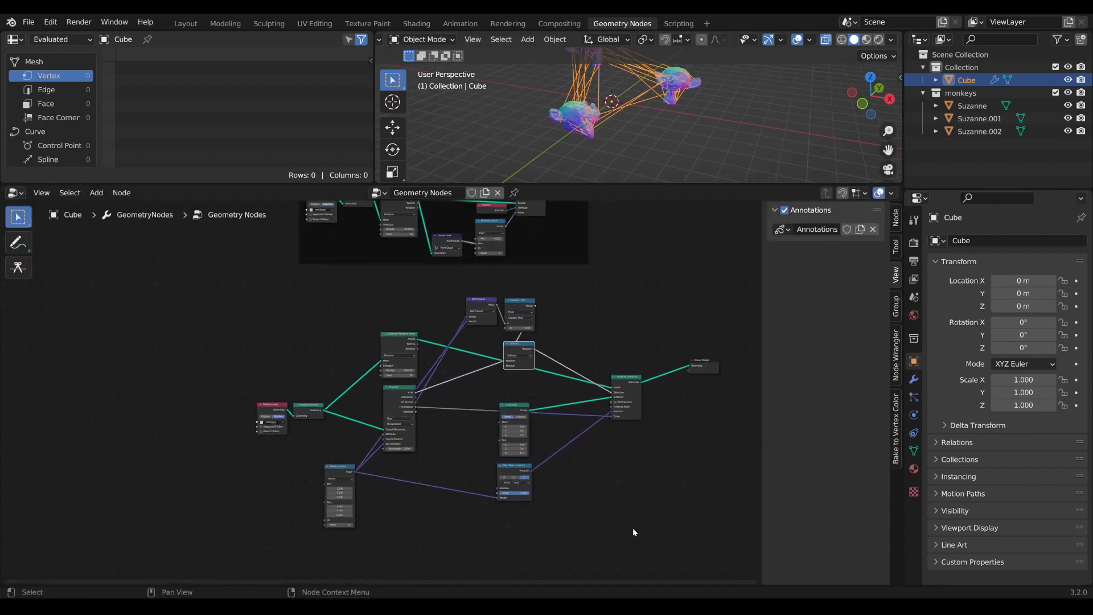
drag(633, 528, 245, 292)
key(ctrl+j)
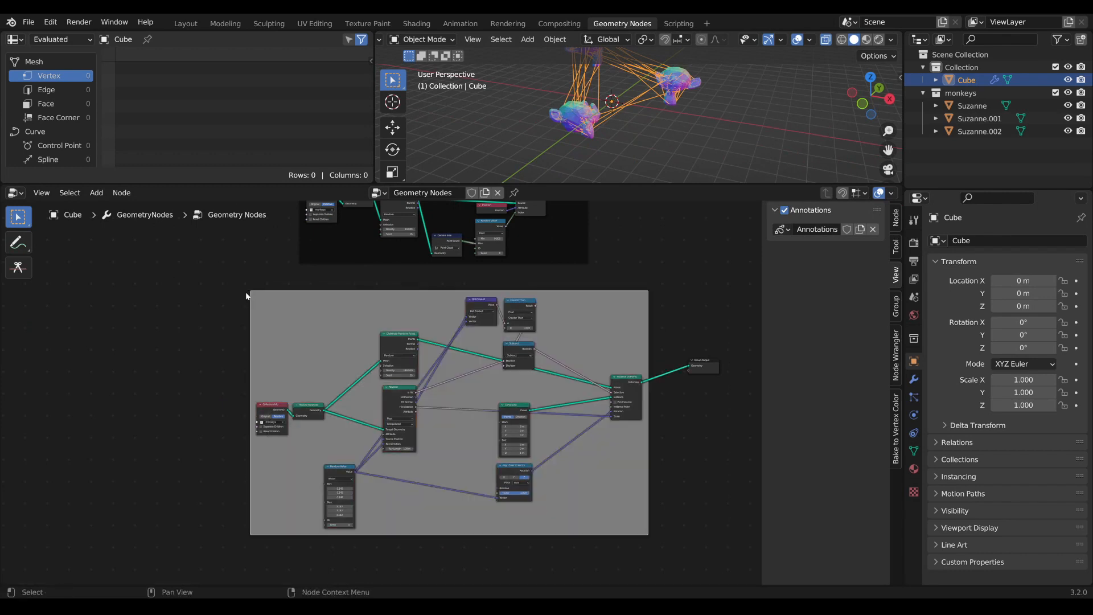
click(895, 217)
click(792, 287)
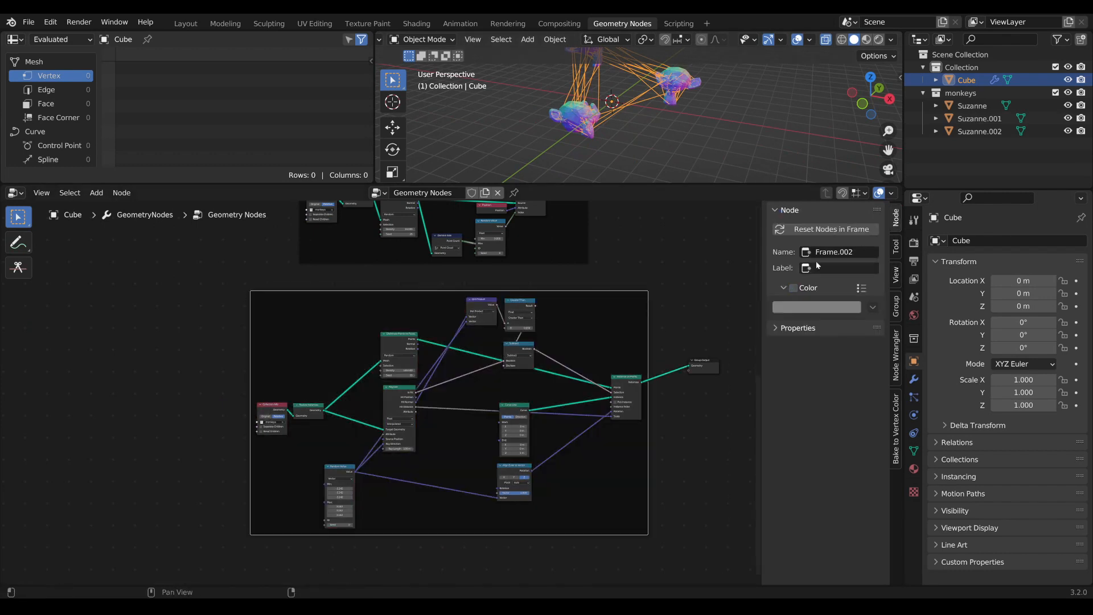
click(818, 267)
text(raycast method)
key(Return)
Tidy the Random Value and Distribute Points nodes inside the raycast frame, then shift the whole frame away from the Group Output
drag(345, 476, 353, 466)
drag(401, 391, 402, 392)
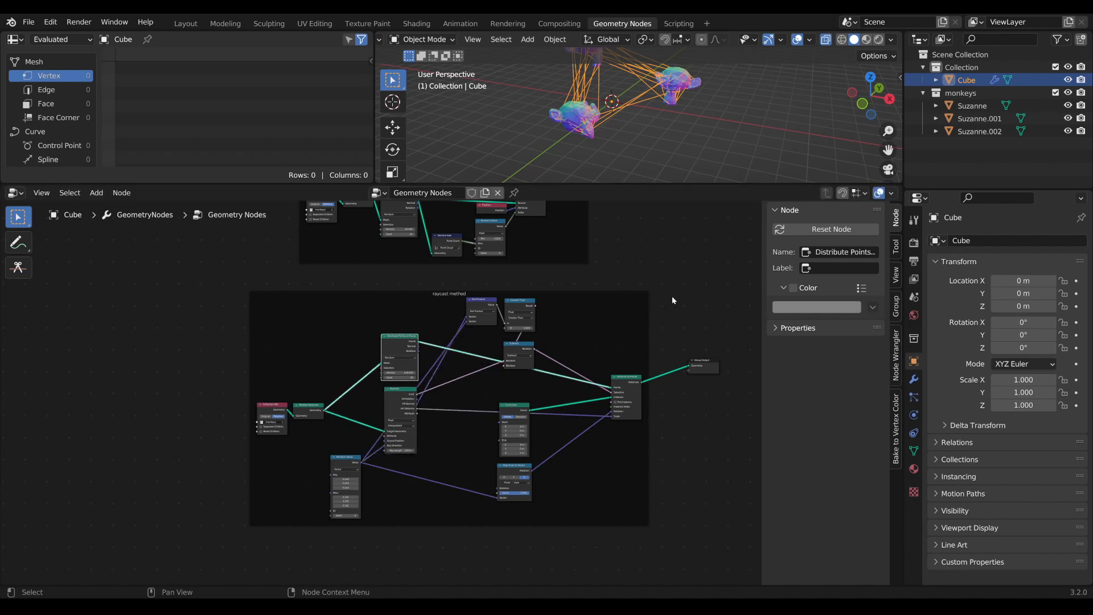
click(617, 299)
drag(597, 294, 527, 294)
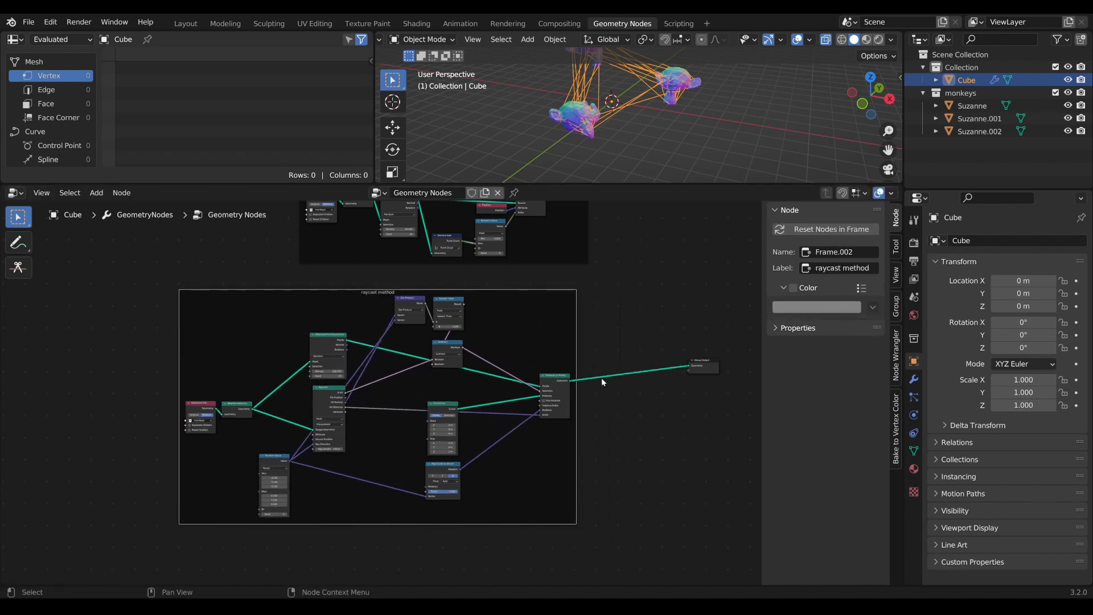
Reposition the Group Output node and connect the raycast frame's Instance on Points output to its Geometry input
middle_drag(625, 322, 568, 455)
mouse_move(599, 462)
mouse_down()
mouse_move(680, 267)
mouse_move(563, 421)
mouse_move(584, 288)
mouse_move(583, 470)
mouse_up()
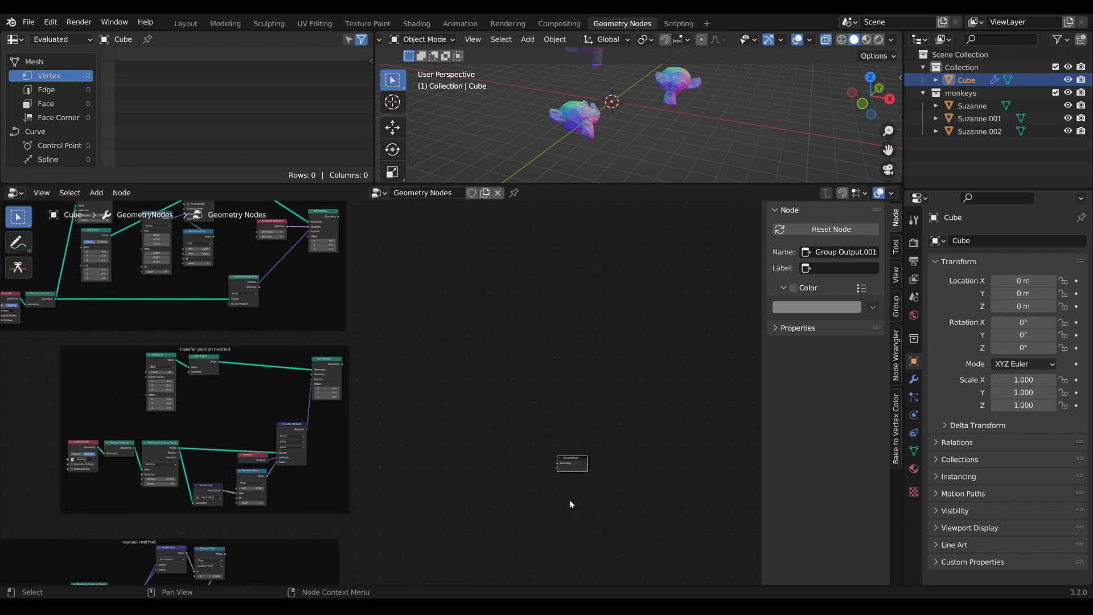
middle_drag(563, 506, 572, 305)
scroll(459, 330, up, 3)
drag(326, 443, 652, 409)
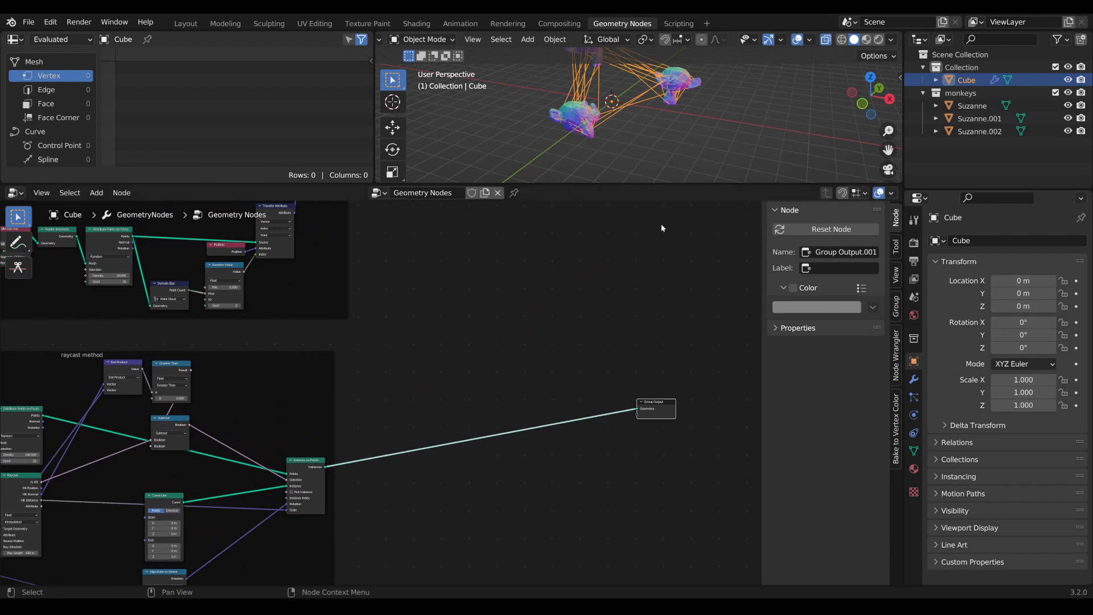
drag(663, 184, 655, 295)
middle_drag(636, 194, 587, 188)
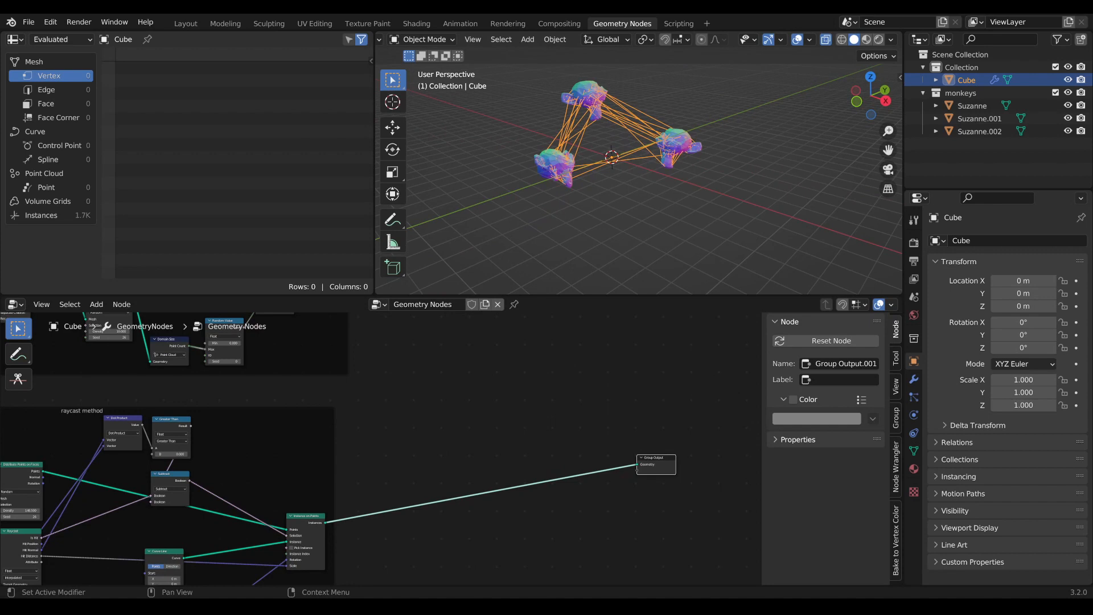
Insert a Realize Instances node between Instance on Points and Group Output, outside the raycast frame
middle_drag(437, 522, 462, 477)
scroll(463, 477, up, 1)
key(shift+a)
text(s)
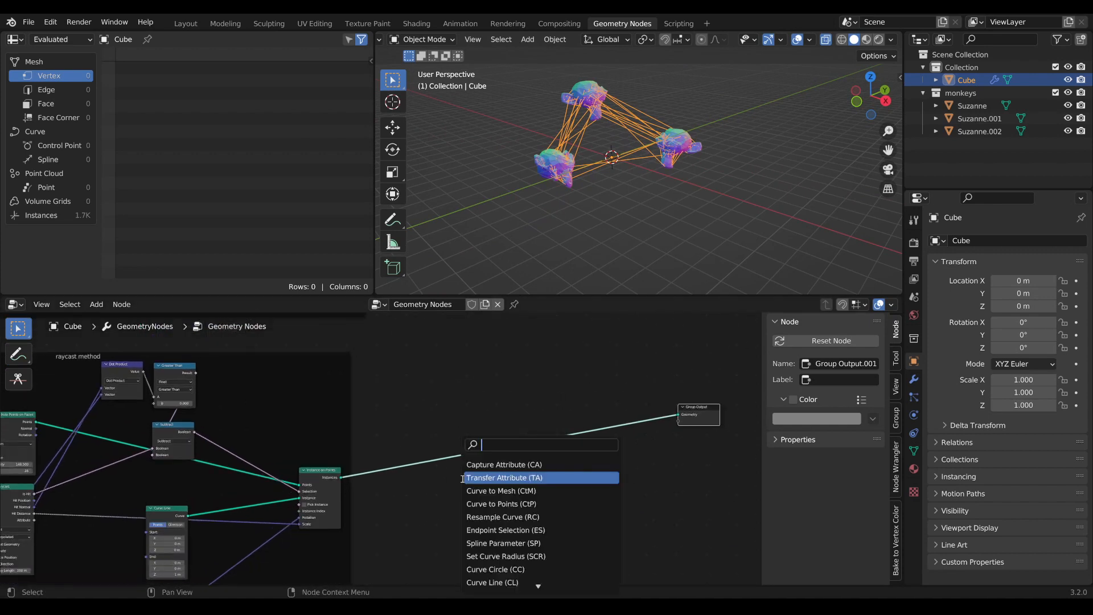
text(real)
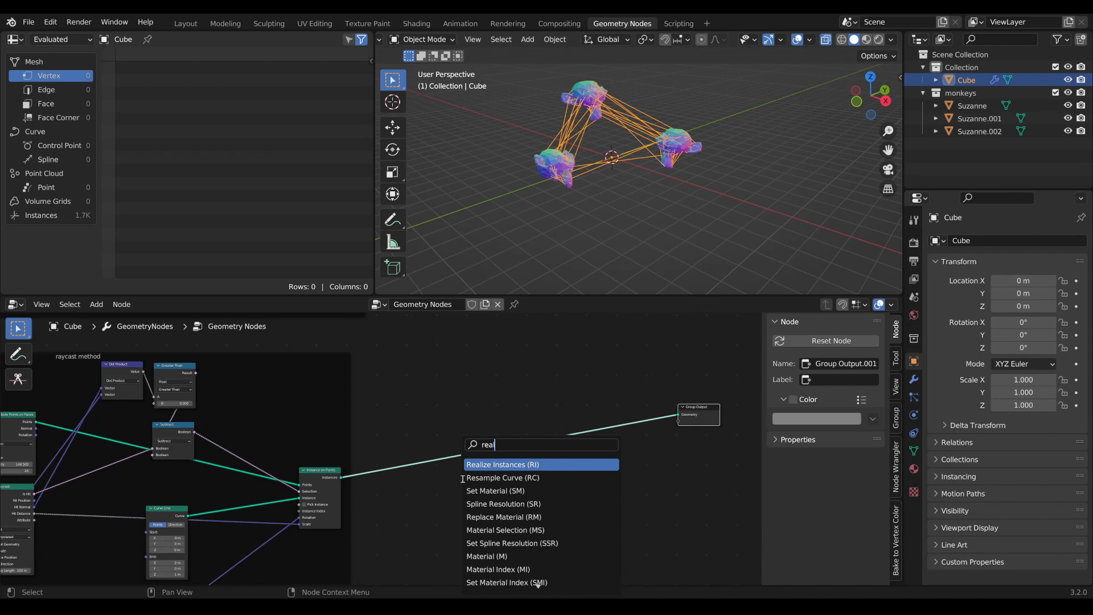
key(Return)
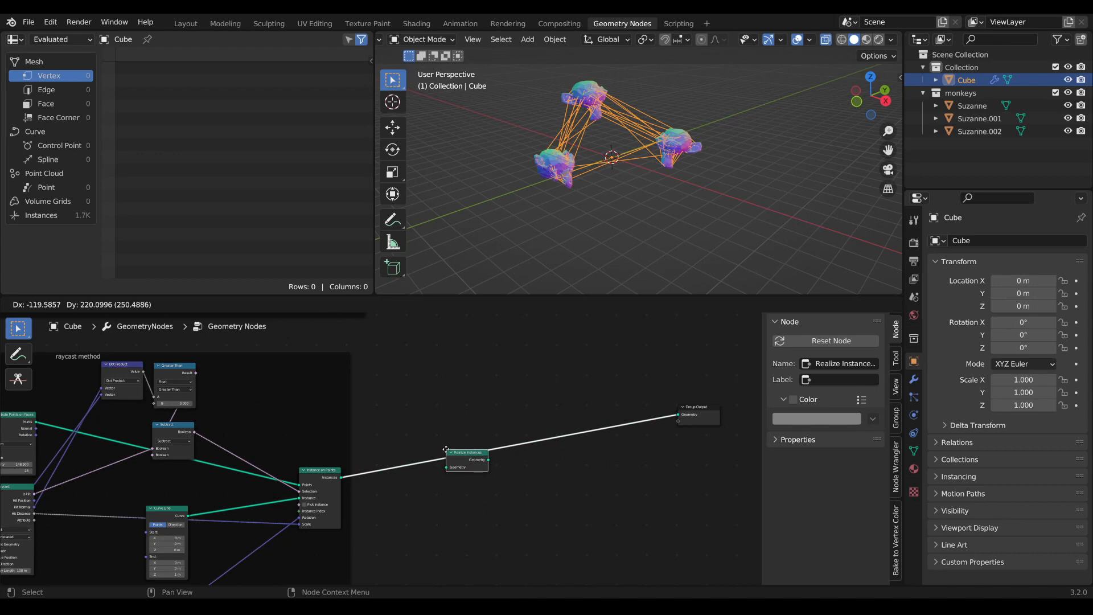
click(445, 448)
drag(464, 459, 507, 391)
scroll(460, 456, up, 4)
scroll(478, 449, up, 1)
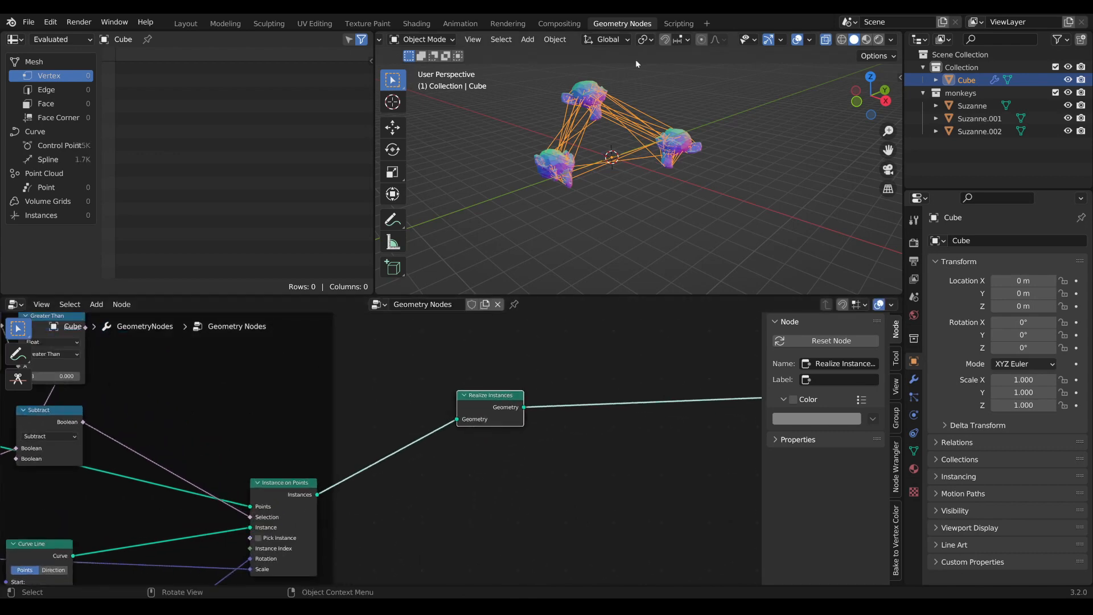
middle_drag(635, 59, 504, 145)
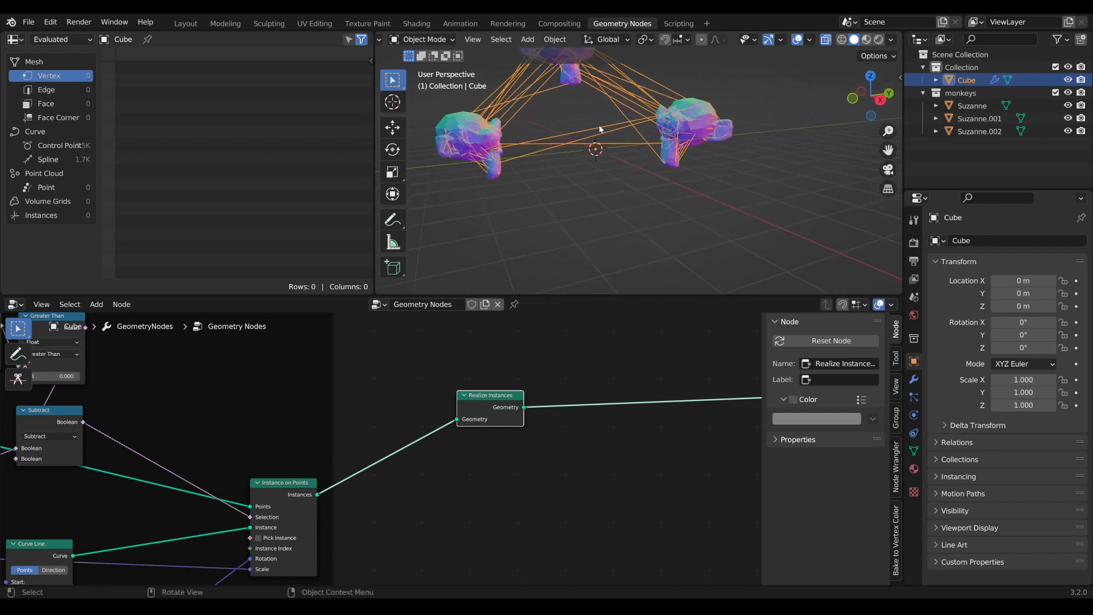
Insert a Resample Curve node right after Realize Instances and set its mode to Length
key(Tab)
text(resa)
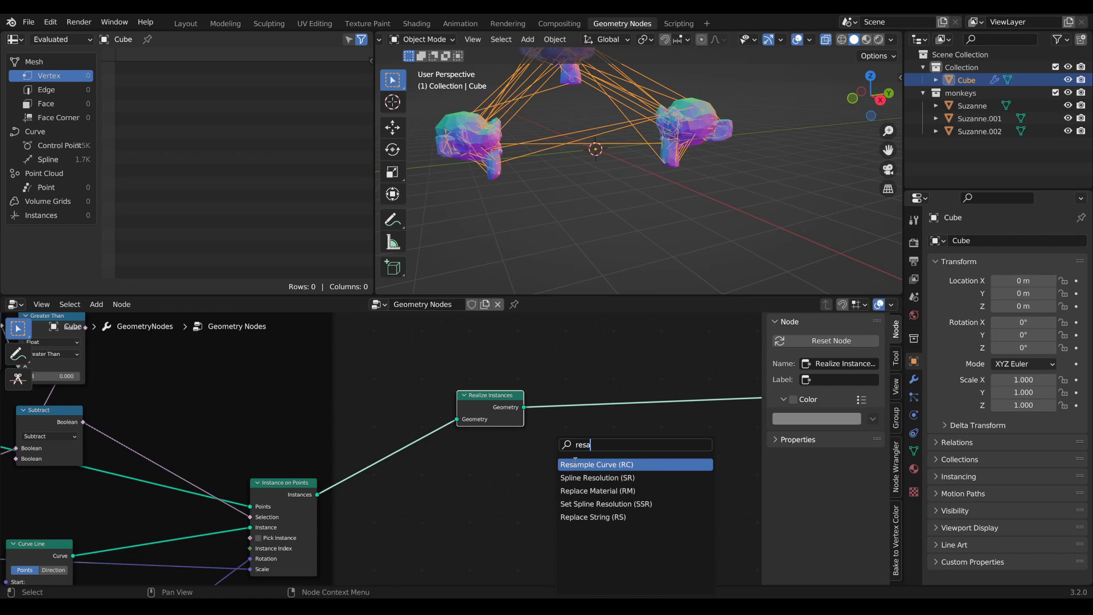
click(574, 464)
click(589, 426)
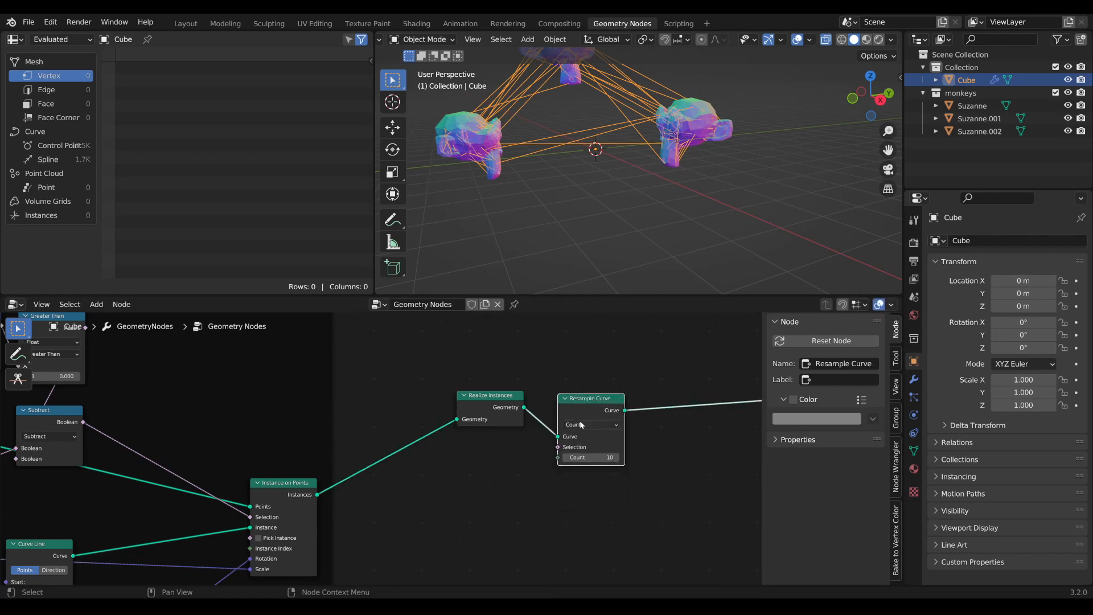
click(590, 424)
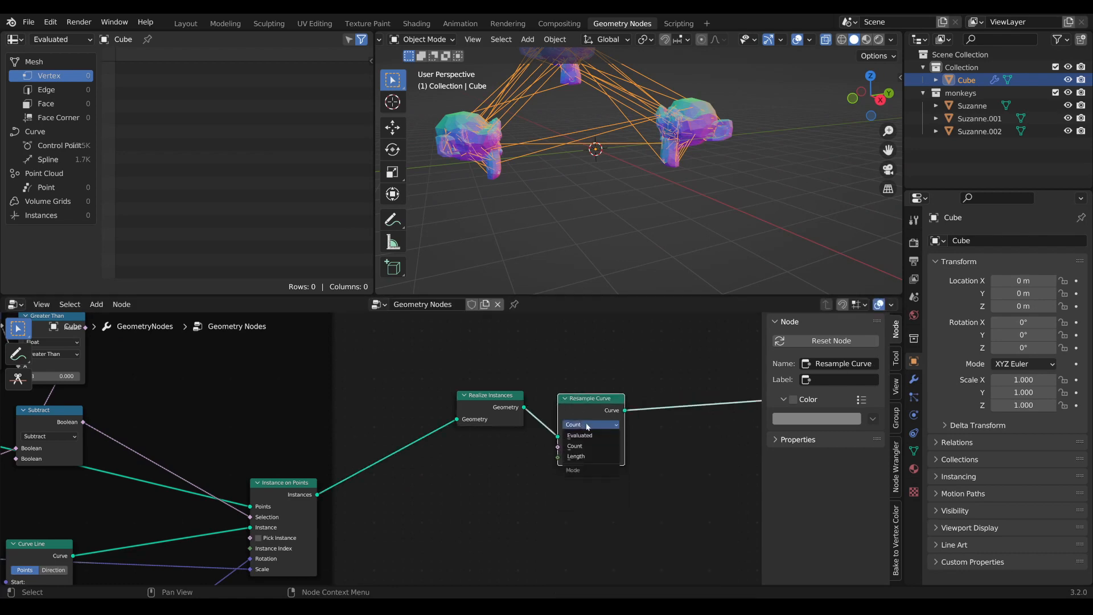
click(591, 456)
drag(581, 395, 562, 391)
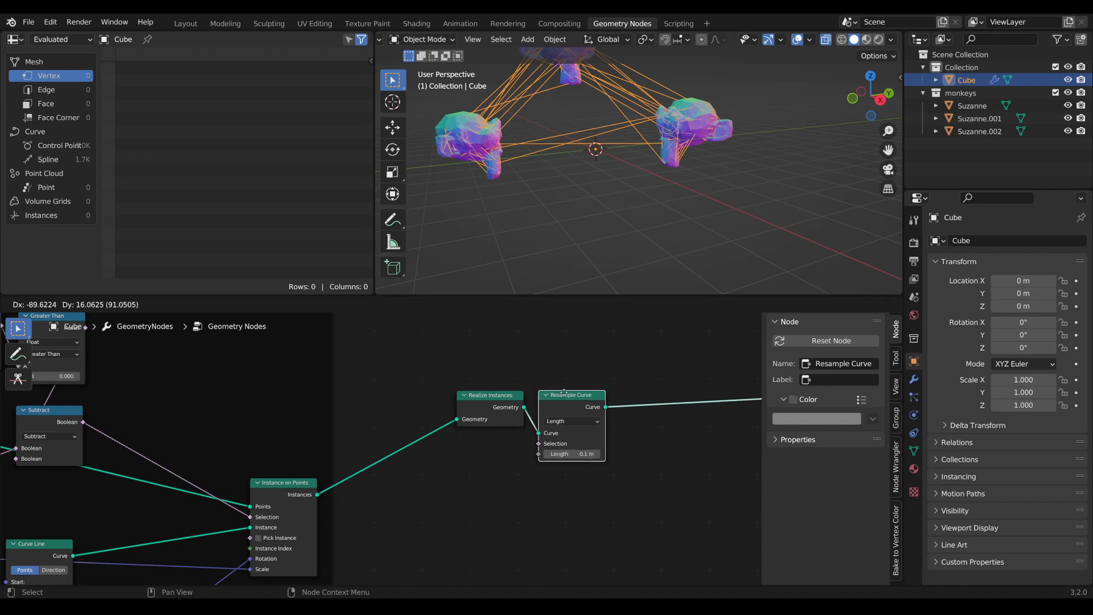
mouse_move(541, 141)
middle_down()
mouse_move(534, 121)
mouse_move(523, 146)
middle_up()
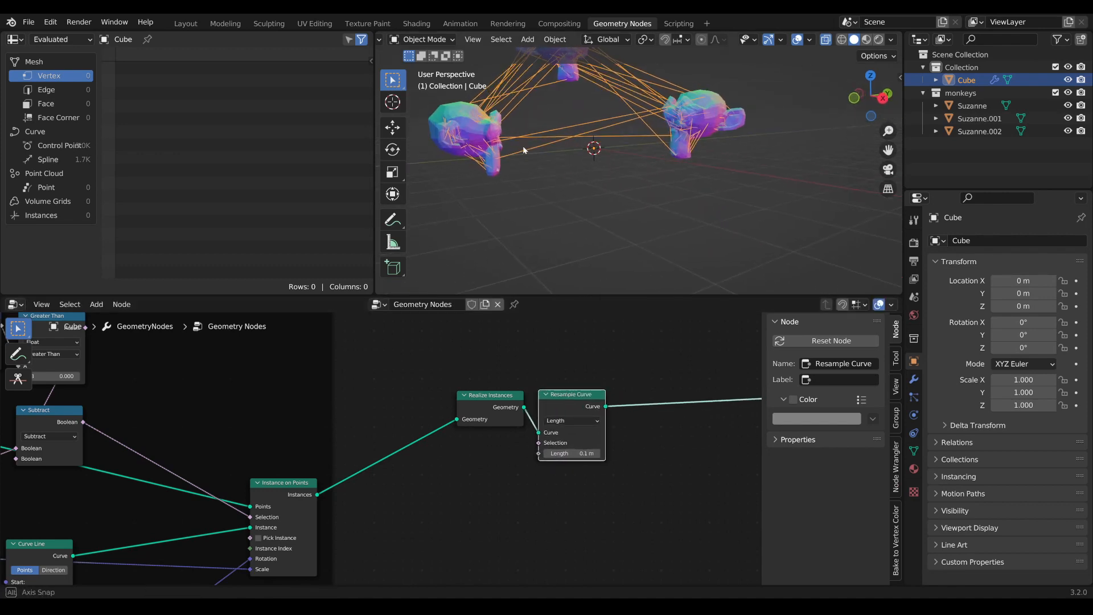
middle_drag(603, 144, 544, 118)
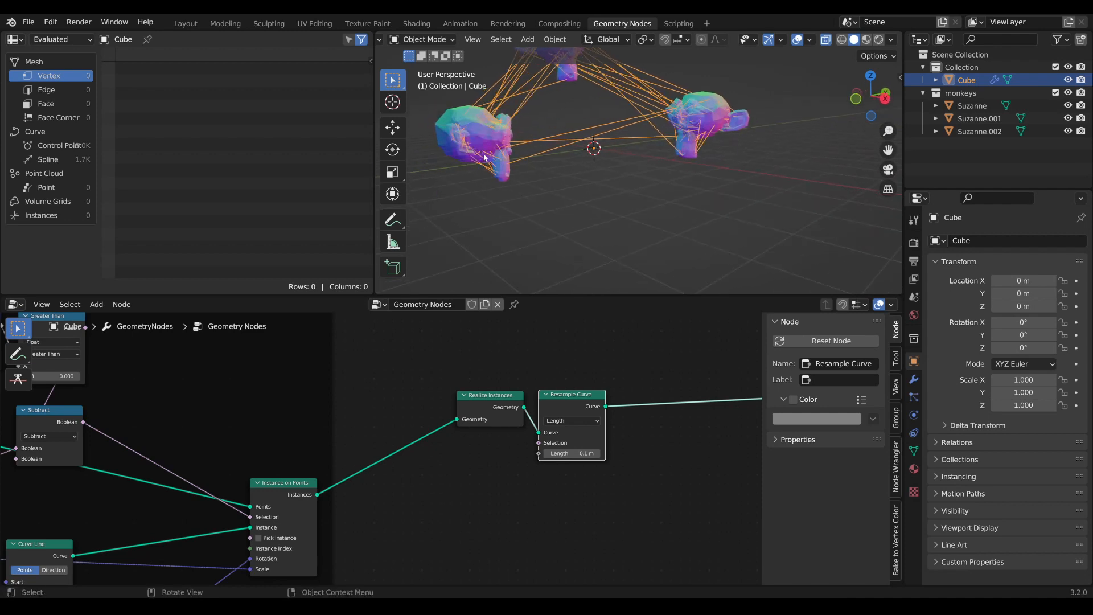
middle_drag(499, 162, 503, 161)
Insert a Set Position node between Resample Curve and Group Output, placed close to the Group Output
drag(569, 422, 567, 424)
scroll(574, 471, down, 3)
middle_drag(574, 472, 484, 452)
drag(570, 401, 610, 449)
text(set)
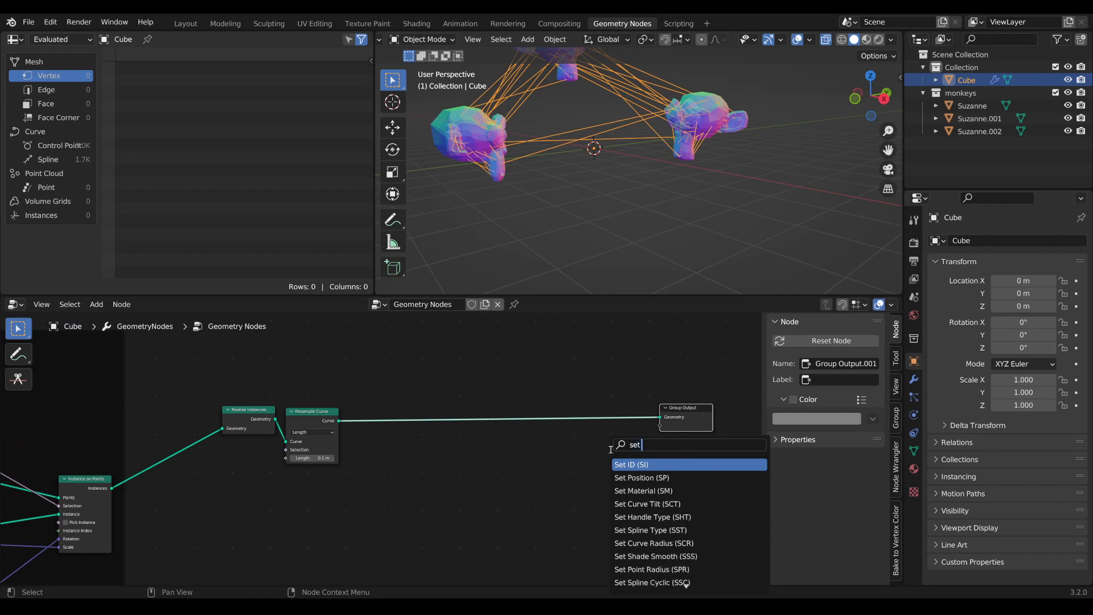
click(626, 477)
click(608, 433)
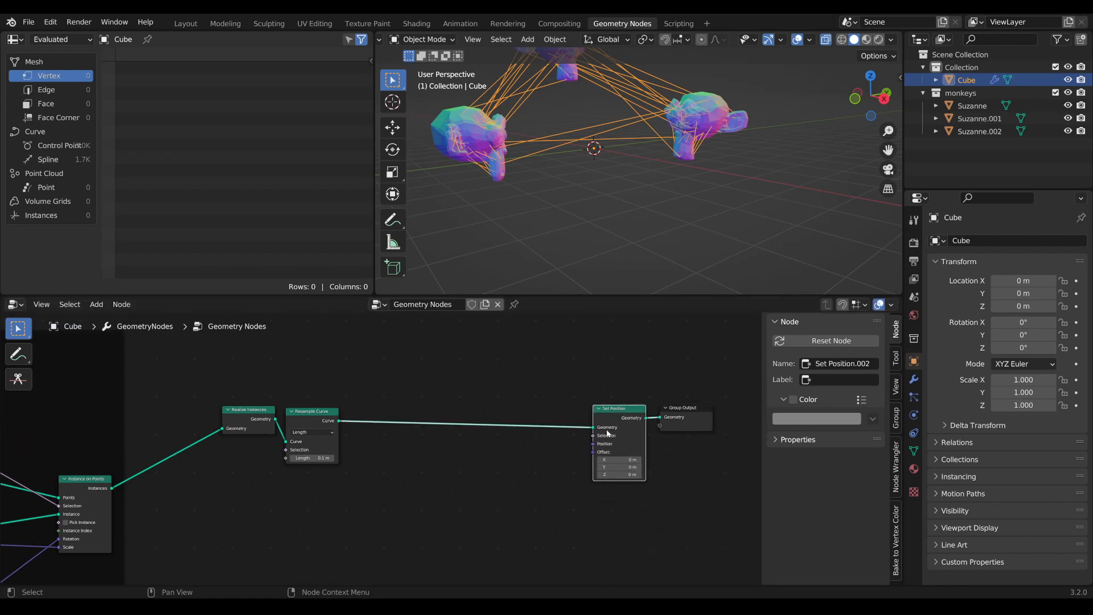
drag(619, 412, 612, 420)
middle_drag(592, 508, 570, 494)
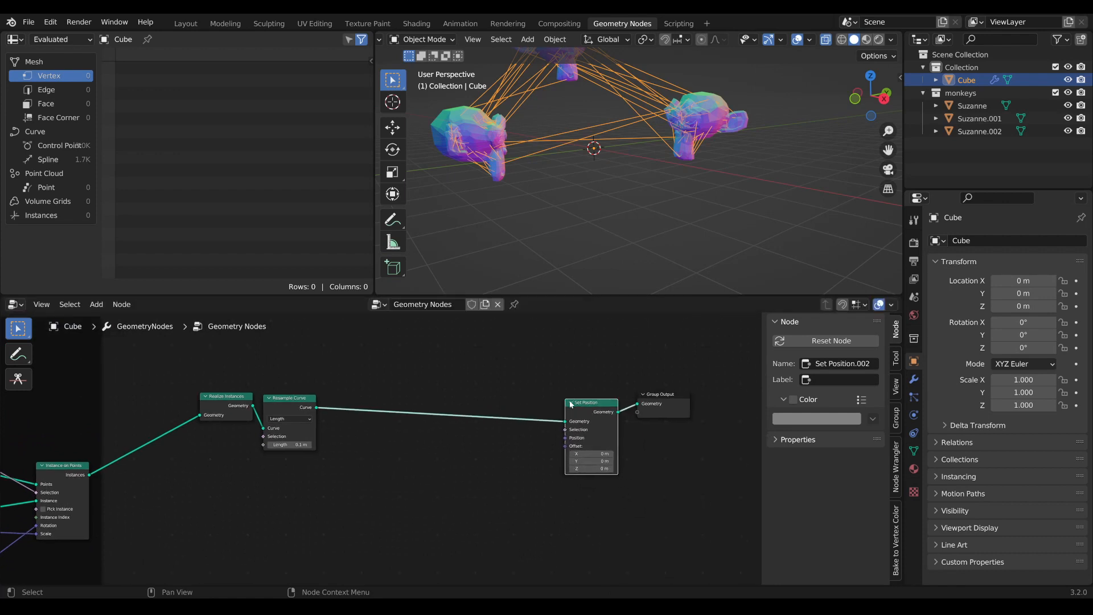
drag(590, 408, 593, 402)
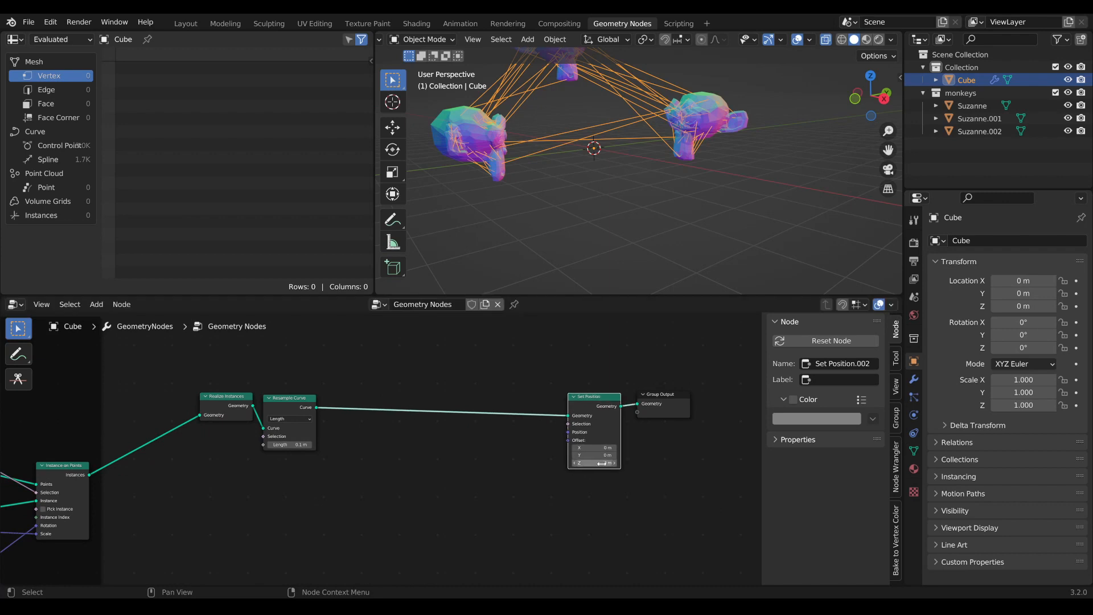
Add a Combine XYZ node beneath Set Position and connect its Vector output to the Offset input
mouse_move(601, 464)
mouse_down()
mouse_move(571, 463)
mouse_move(589, 463)
mouse_up()
scroll(589, 464, down, 2)
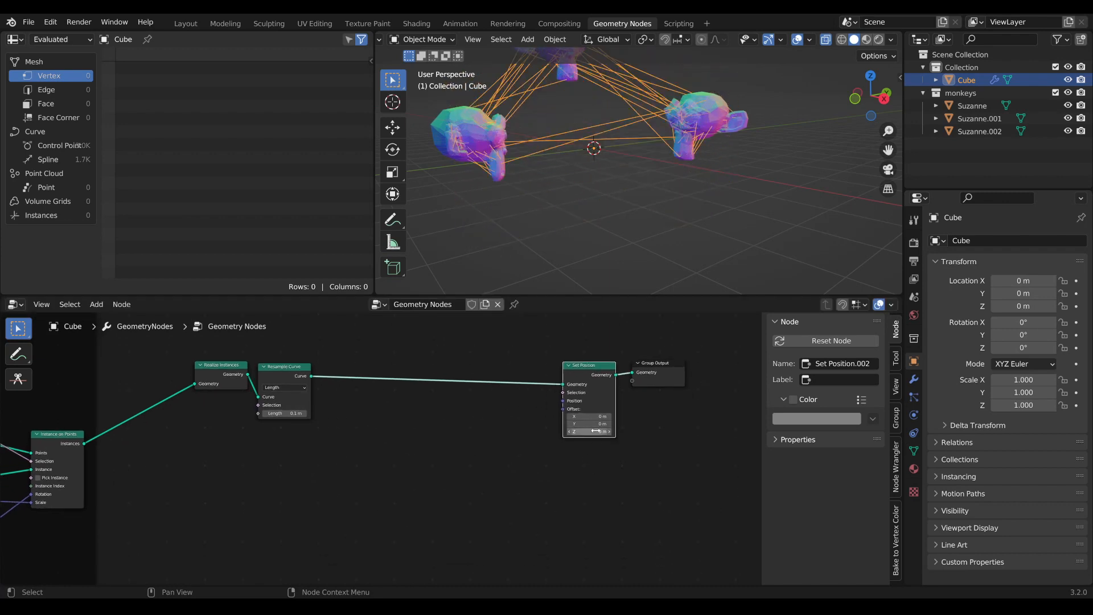
key(Tab)
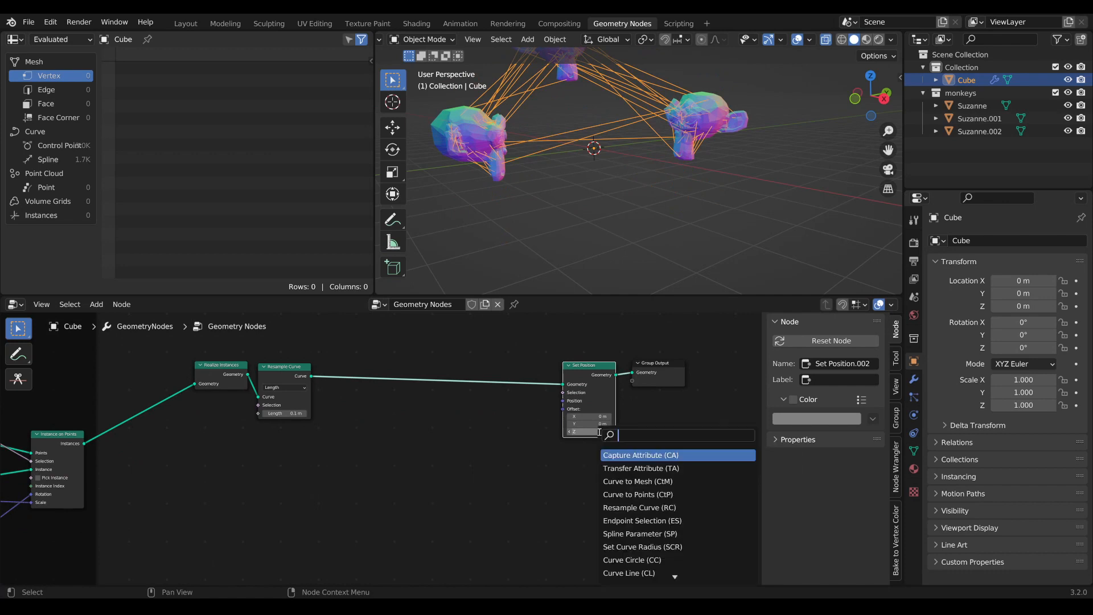
text(comb)
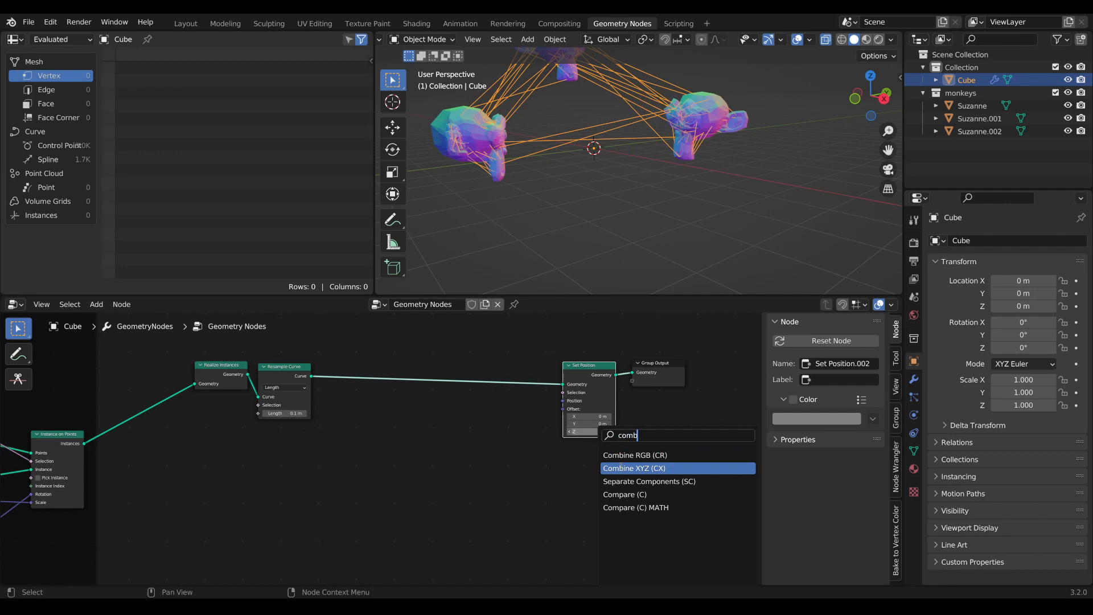
click(620, 467)
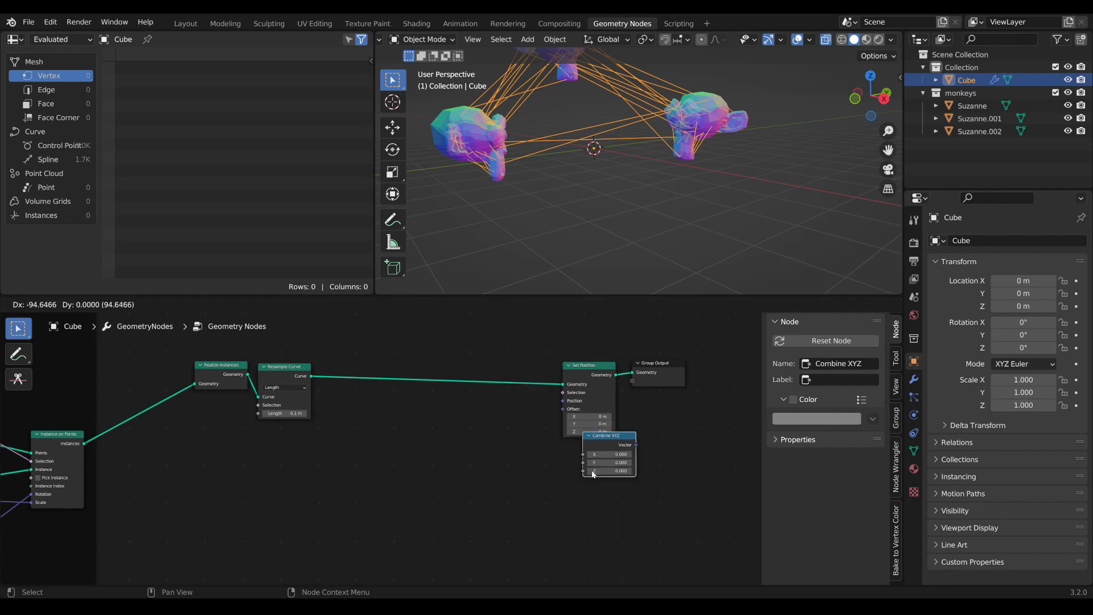
click(619, 462)
drag(618, 455, 565, 412)
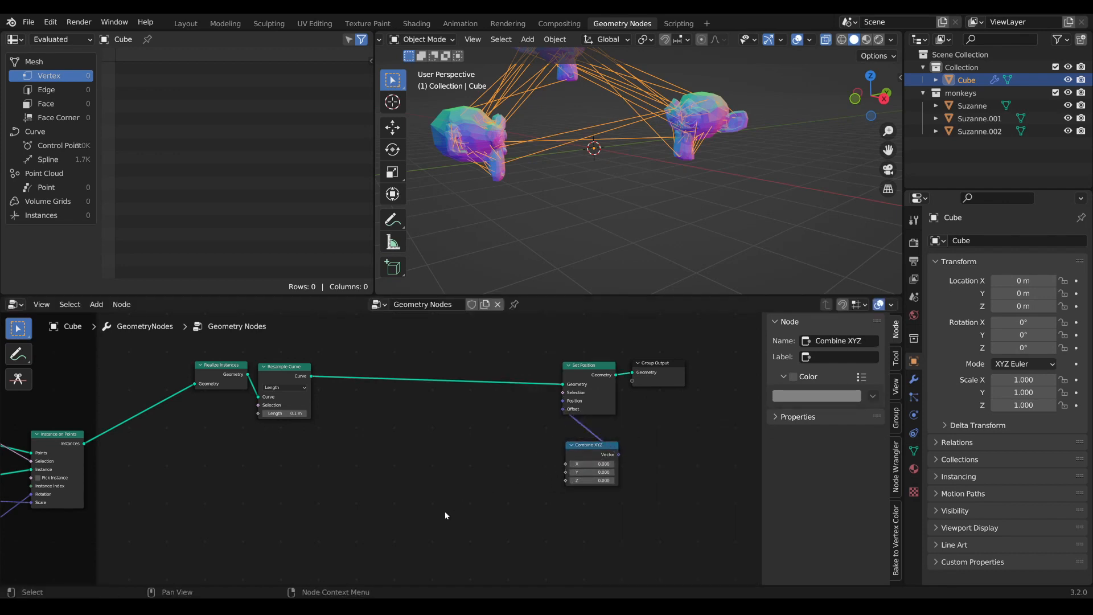
middle_drag(516, 459, 556, 456)
drag(641, 442, 636, 424)
Add a Spline Parameter node and connect its Factor output to the Z input of Combine XYZ
scroll(507, 500, down, 1)
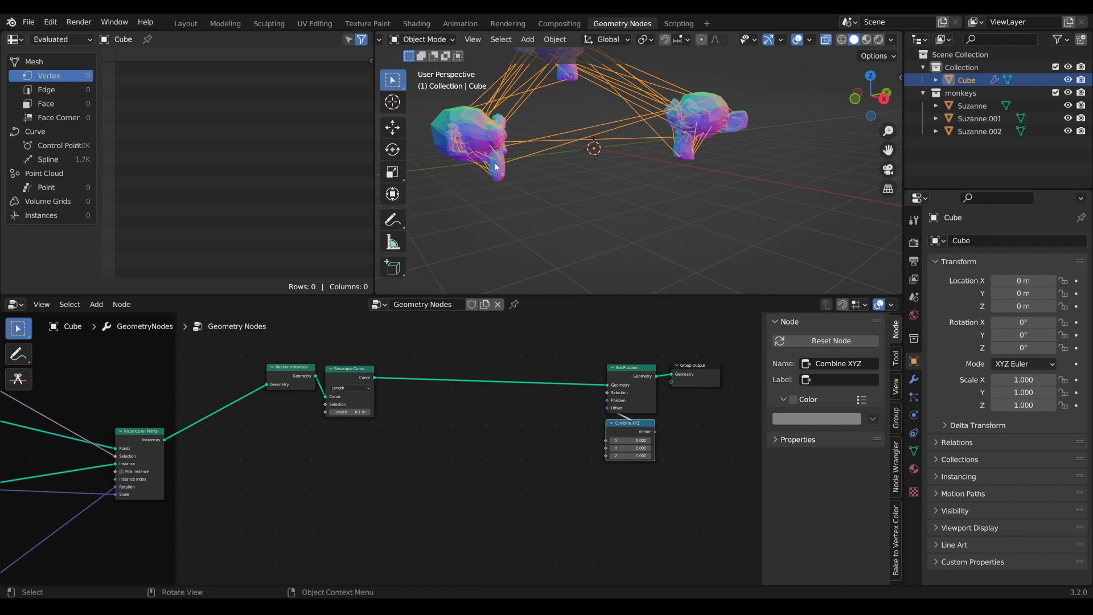
middle_drag(394, 501, 402, 499)
key(Tab)
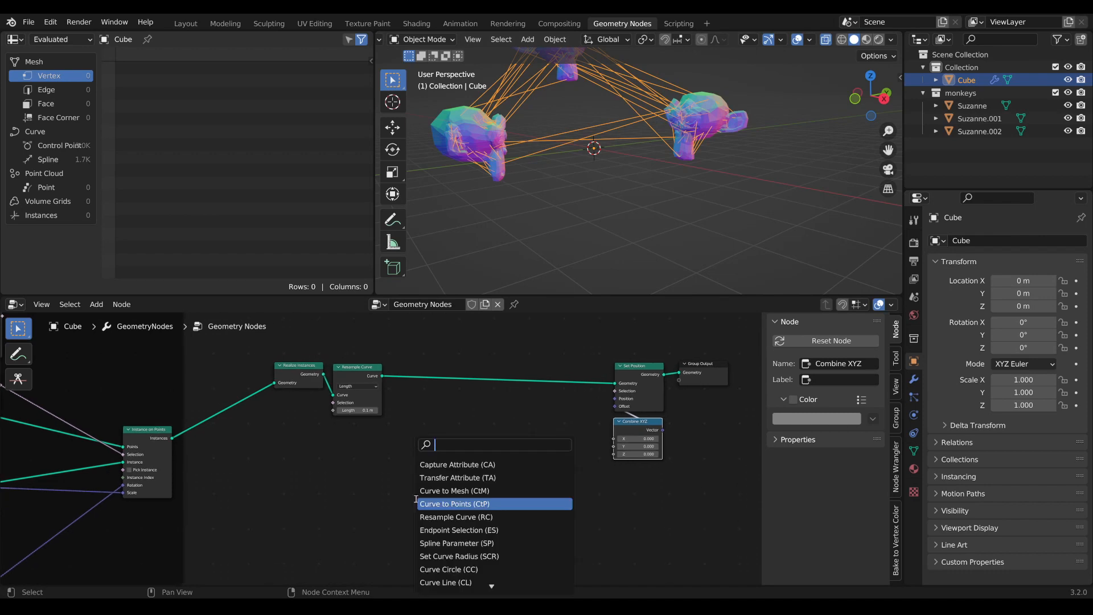
text(p)
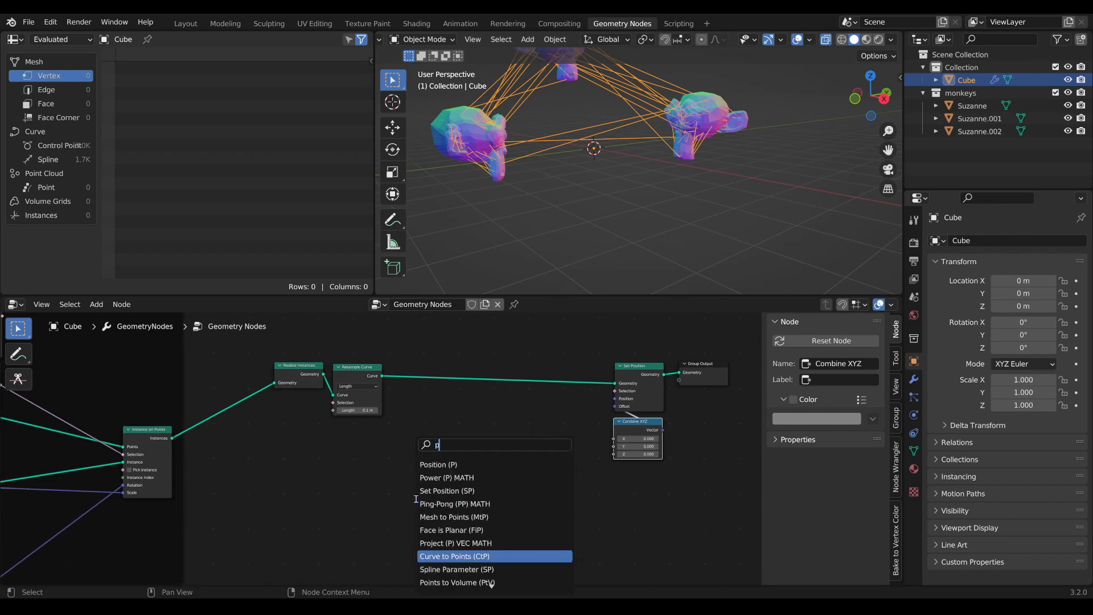
text(ara)
key(Return)
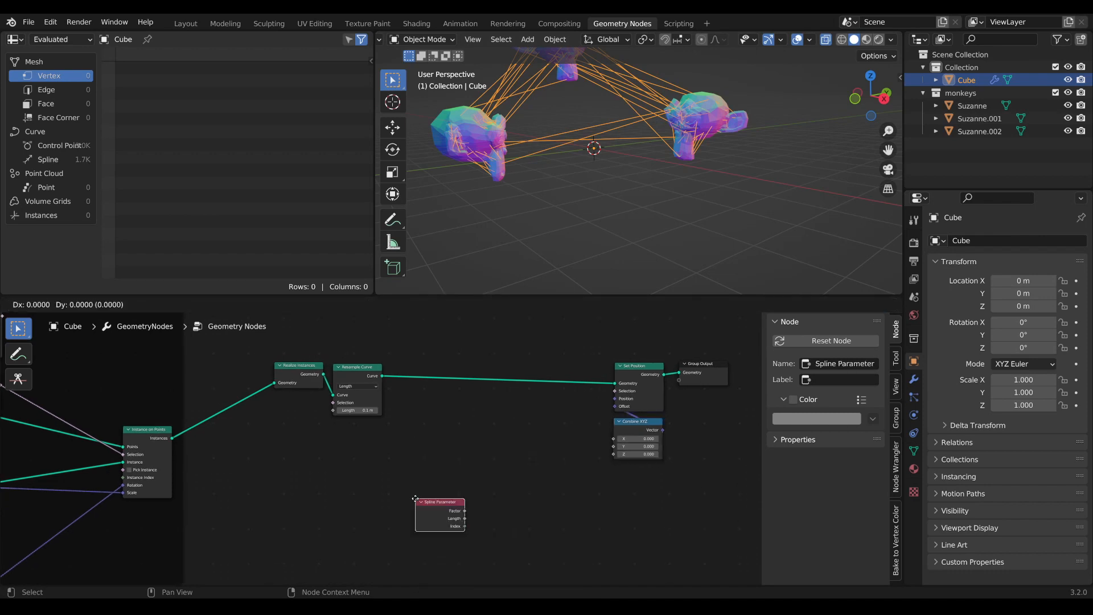
click(424, 458)
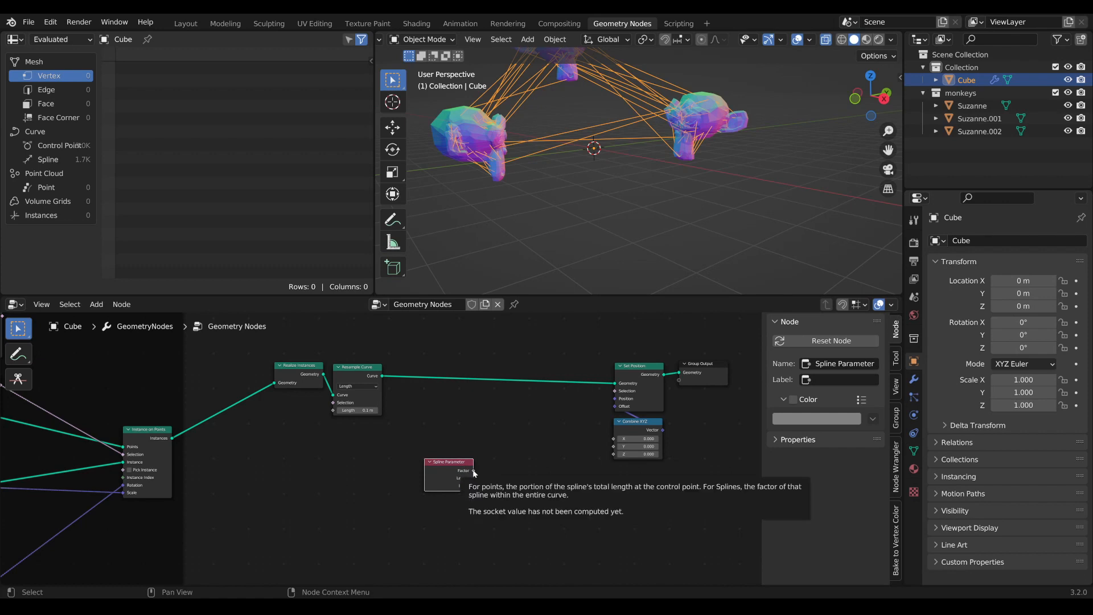
drag(473, 470, 614, 453)
Place the Spline Parameter node beneath the Resample Curve node and inspect the offset lines from another angle
drag(459, 468, 430, 460)
middle_drag(546, 188, 501, 151)
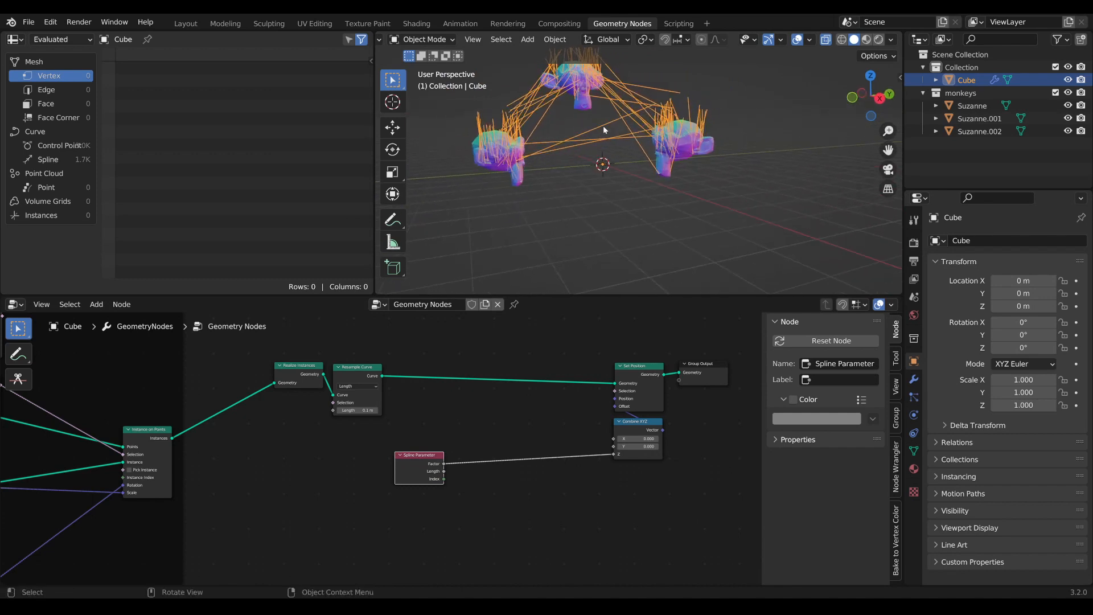
drag(396, 456, 370, 448)
middle_drag(417, 474, 478, 466)
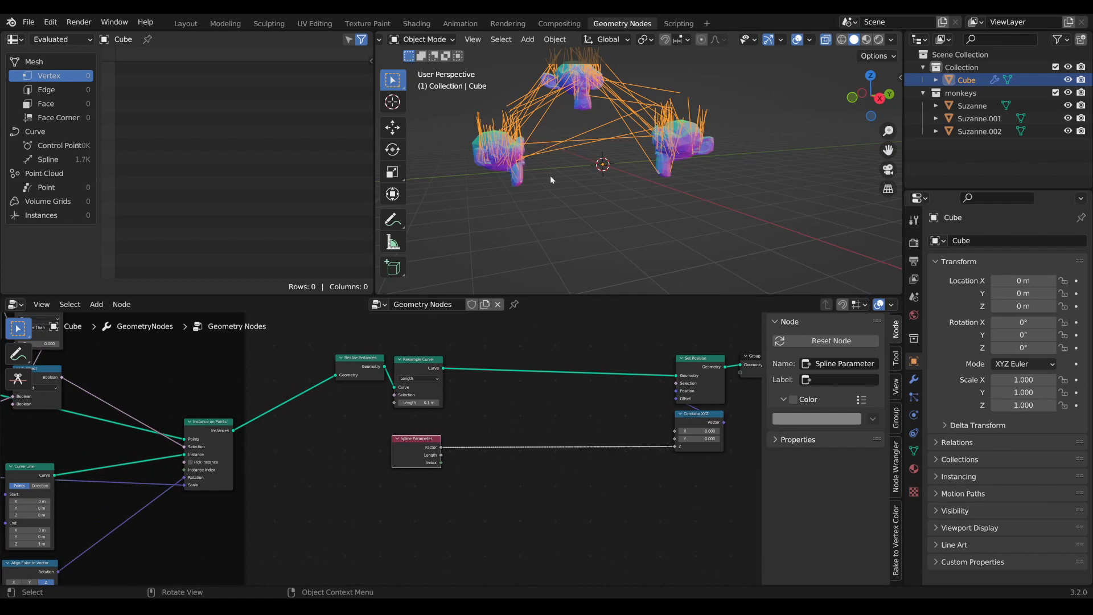
Insert a Float Curve node on the link between Spline Parameter's Factor and the Z input of Combine XYZ
middle_drag(527, 426, 516, 424)
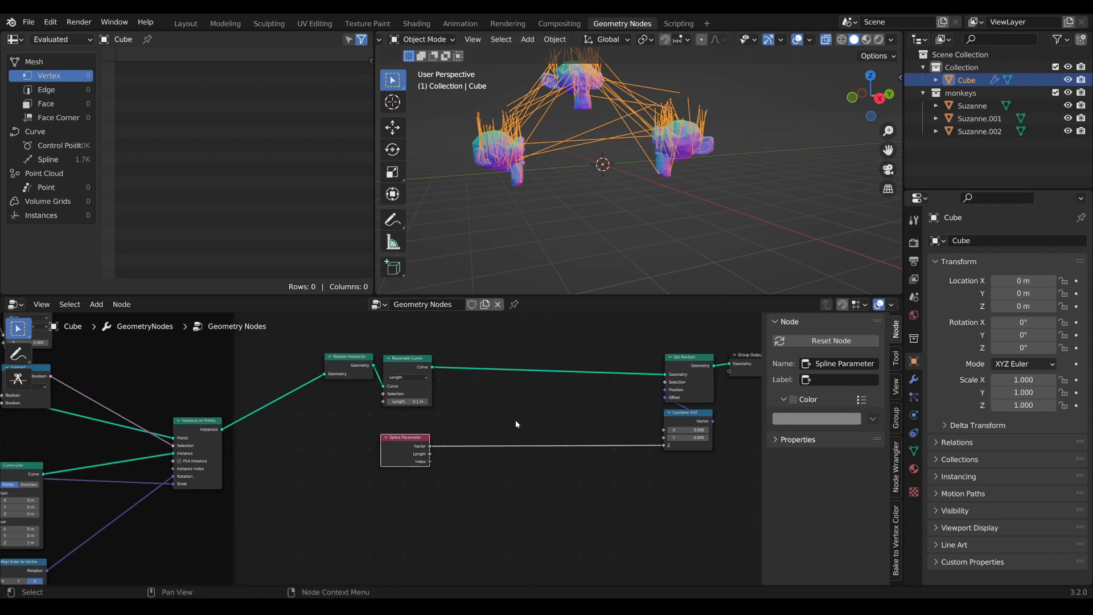
key(Tab)
text(flao)
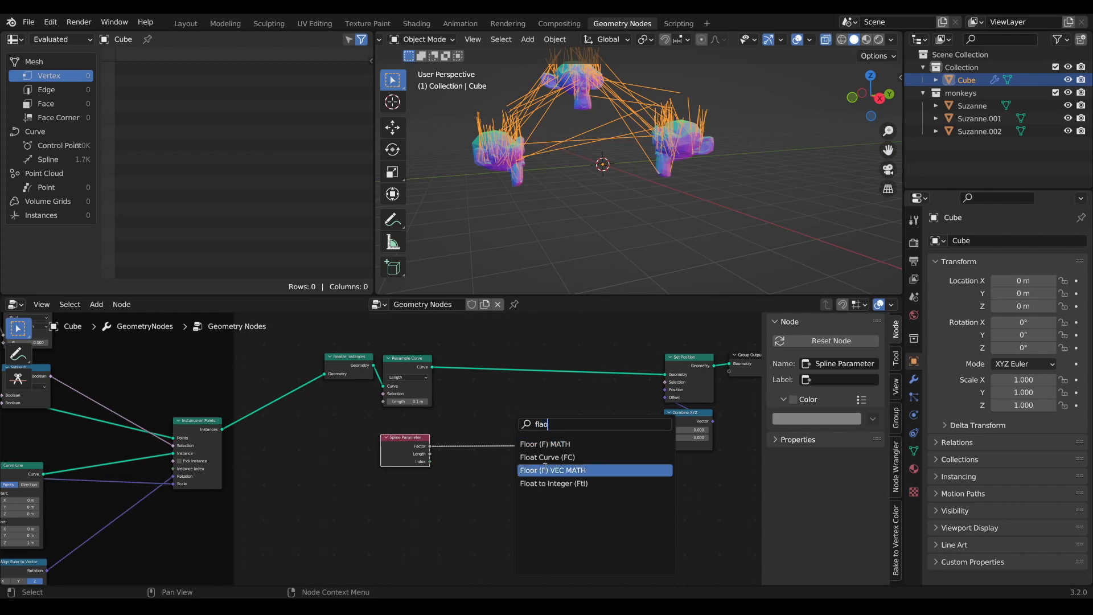
key(BackSpace)
key(BackSpace)
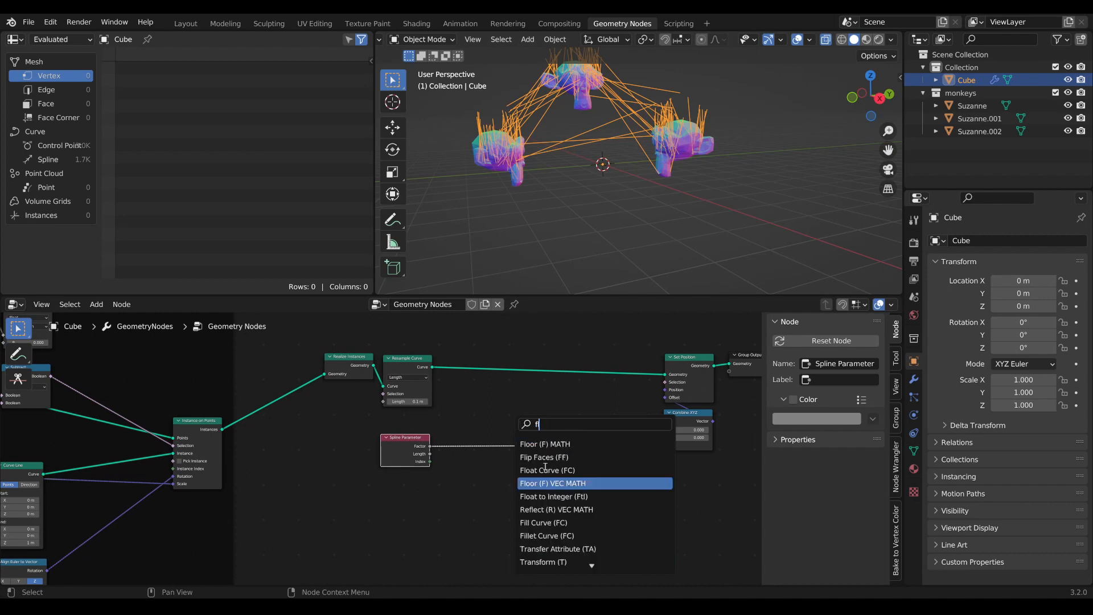
text(loa)
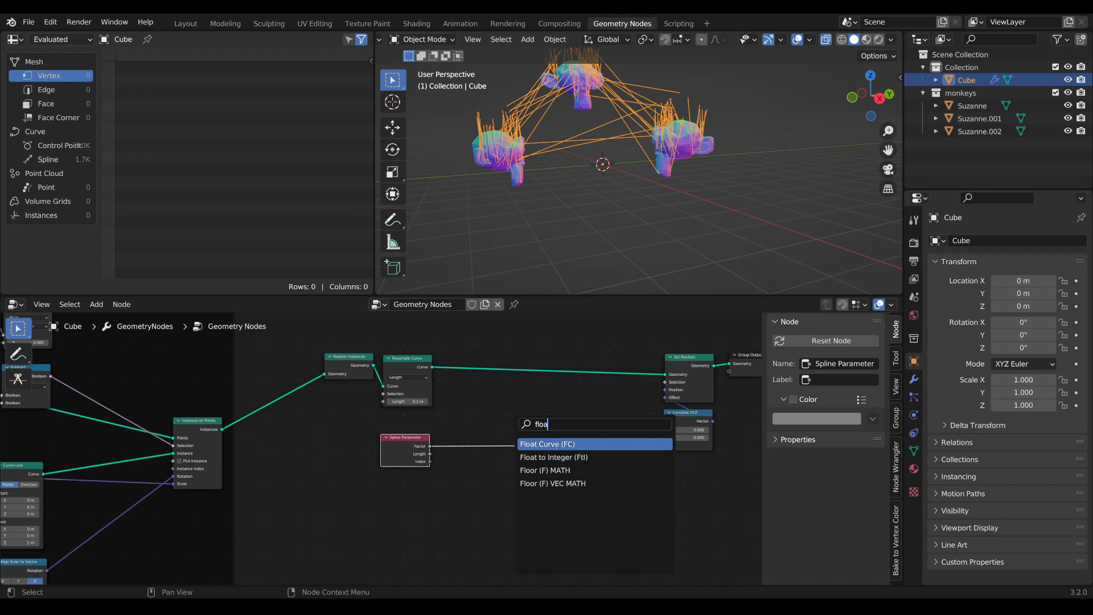
click(547, 444)
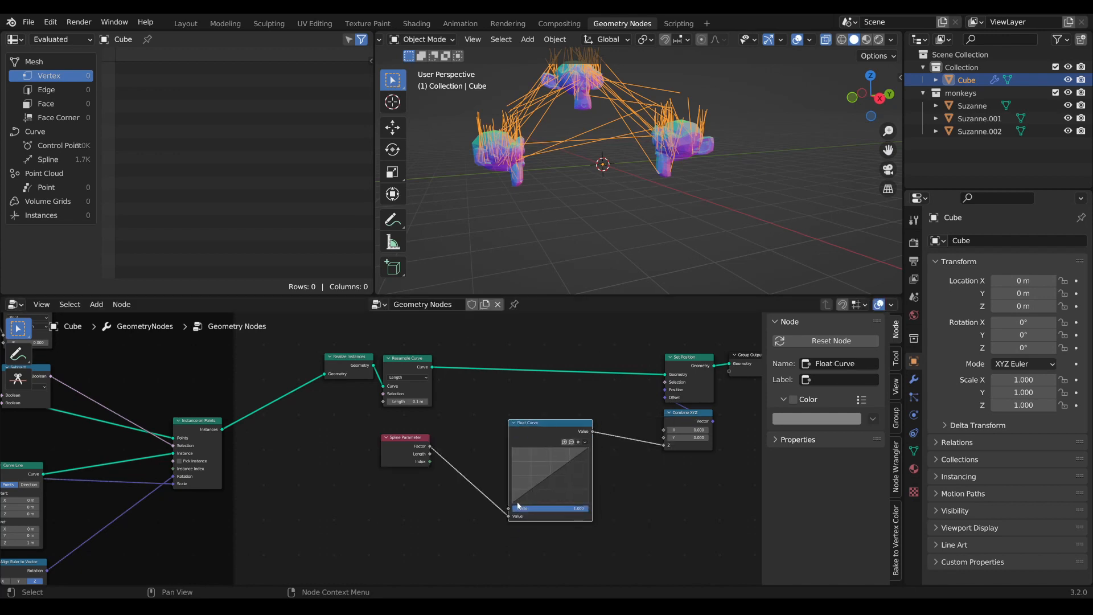
Shape the Float Curve into an arch by lowering its end point to zero and raising a midpoint to about 0.5
drag(589, 452, 589, 502)
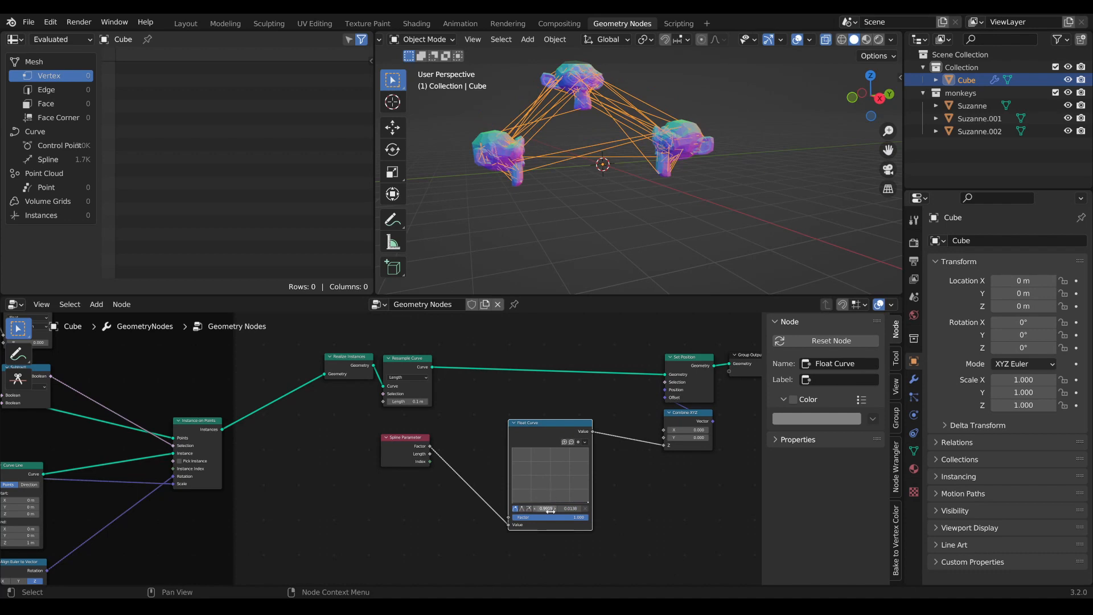
drag(550, 502, 550, 476)
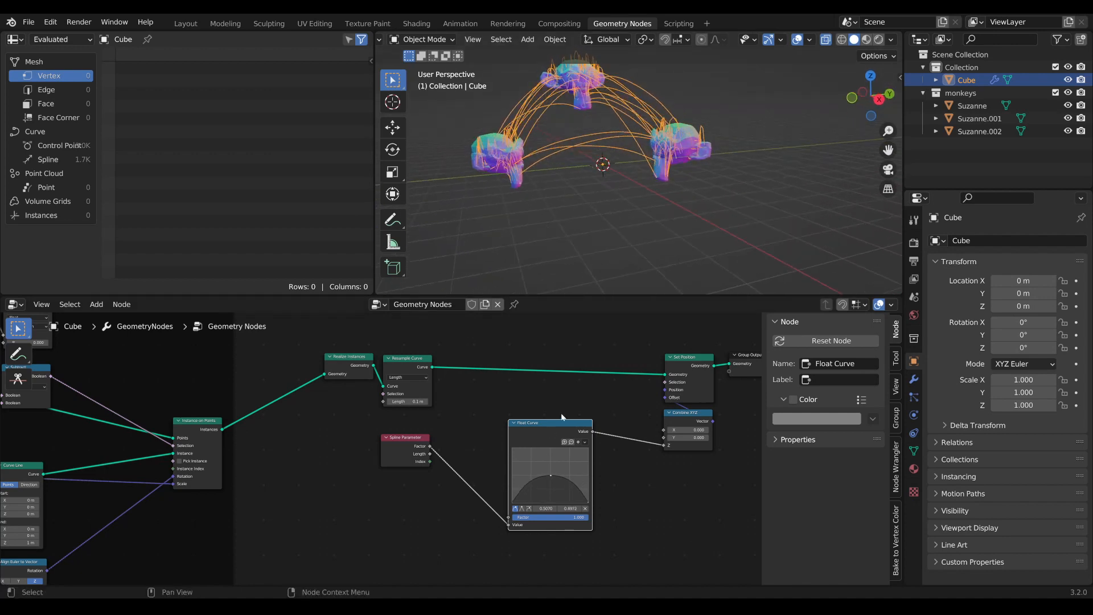
Insert a Multiply math node between Float Curve and Combine XYZ, moving the Float Curve node aside to make room
drag(563, 423, 509, 417)
key(shift+a)
key(s)
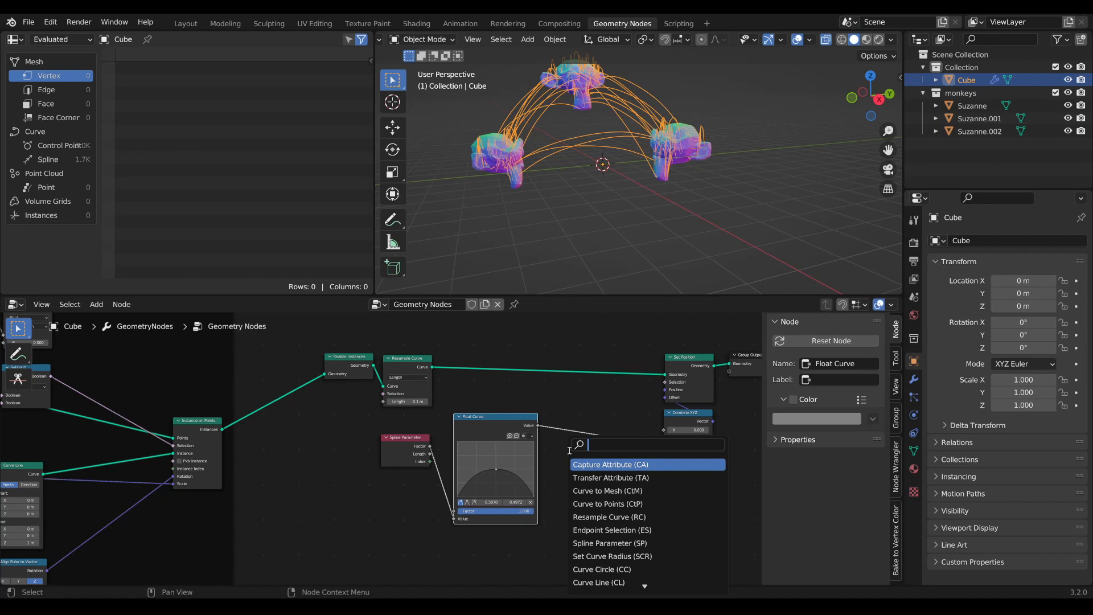
text(mul)
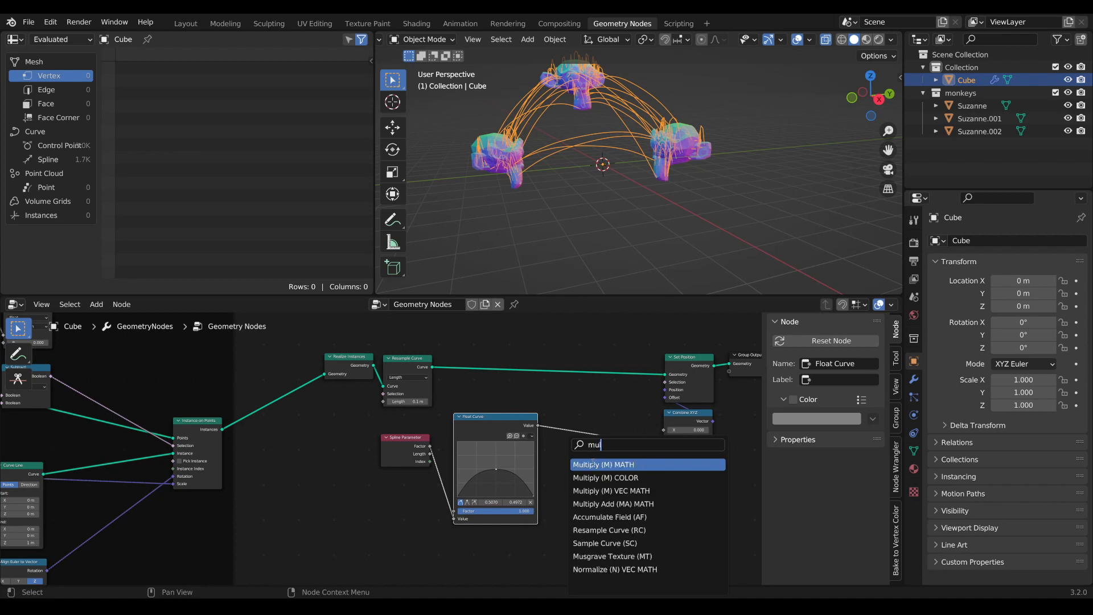
click(592, 463)
Set the Multiply node's value to about -1.46 so the curves sag downward, and inspect them in the viewport
click(596, 472)
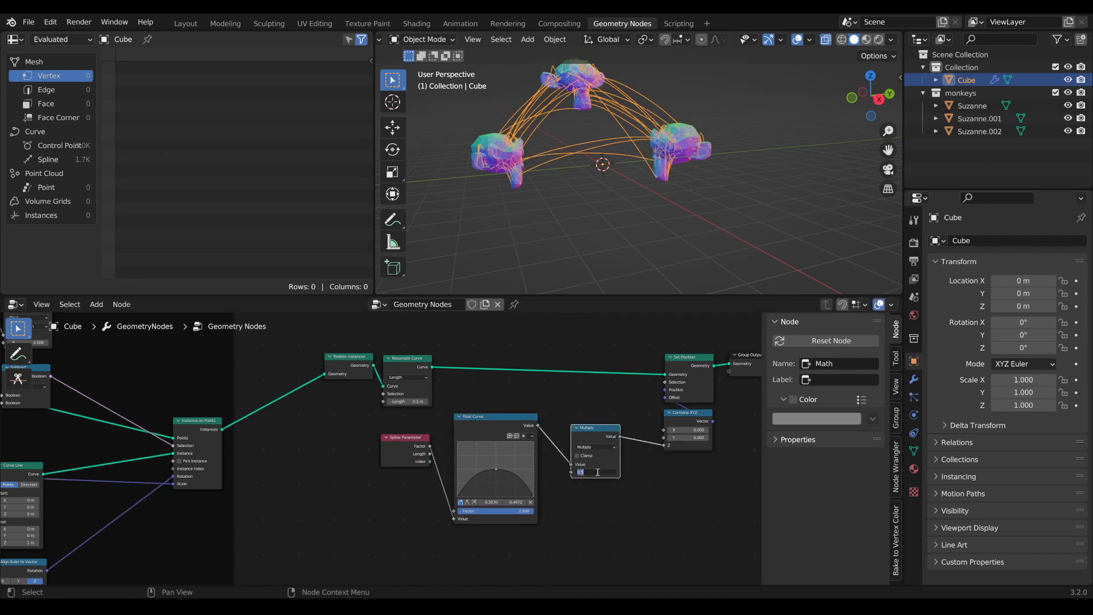
text(1)
key(Return)
shift+drag(596, 472, 555, 472)
drag(595, 472, 606, 472)
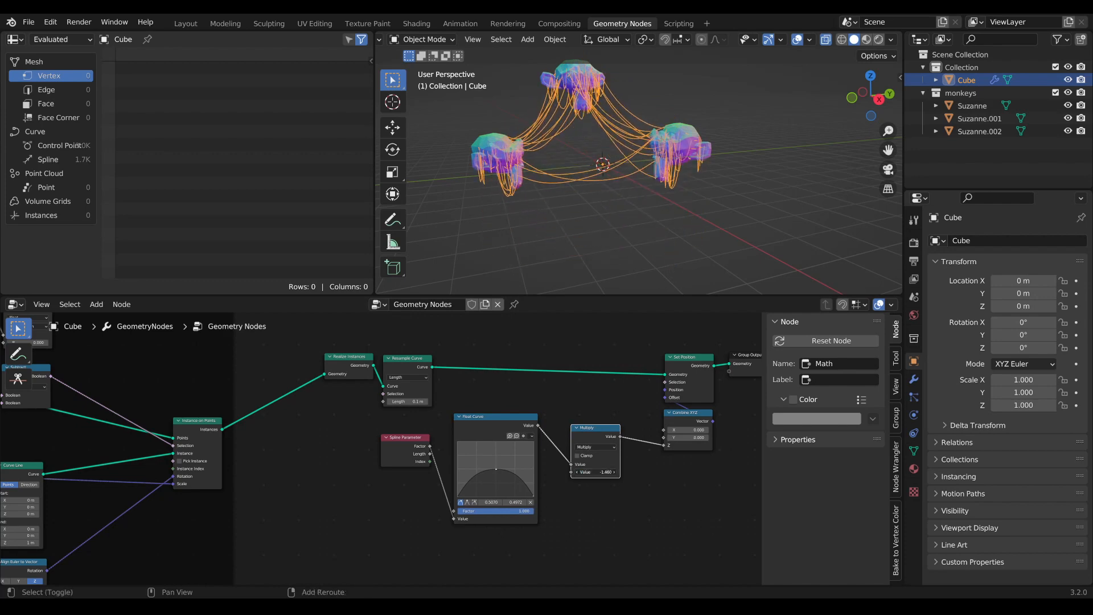
middle_drag(675, 88, 671, 148)
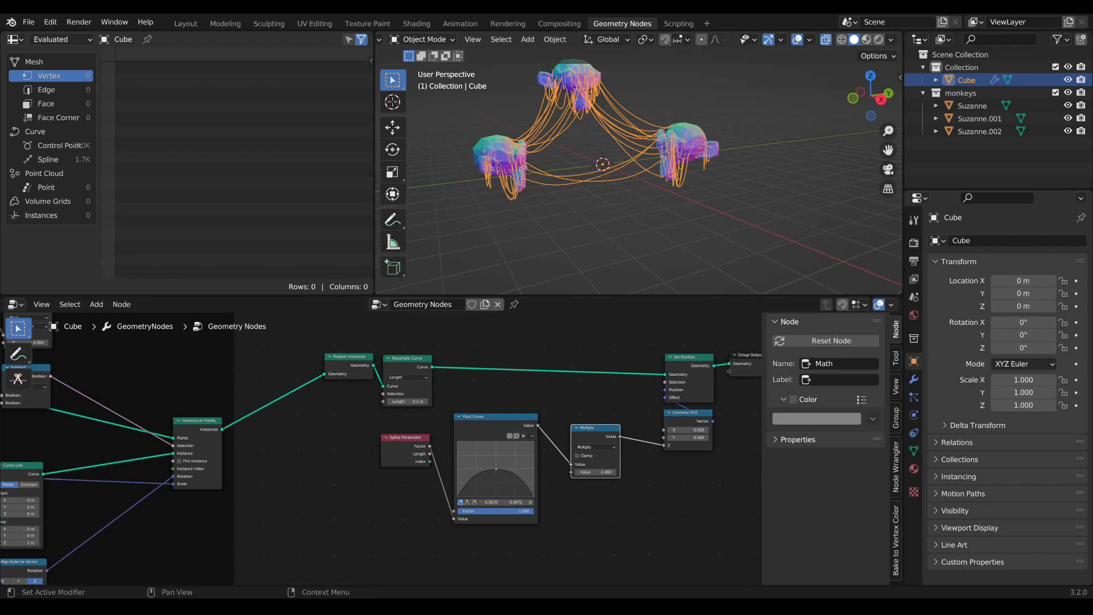
Raise the Float Curve's midpoint to 0.75 and space the Spline Parameter and Float Curve nodes further apart
drag(494, 469, 497, 458)
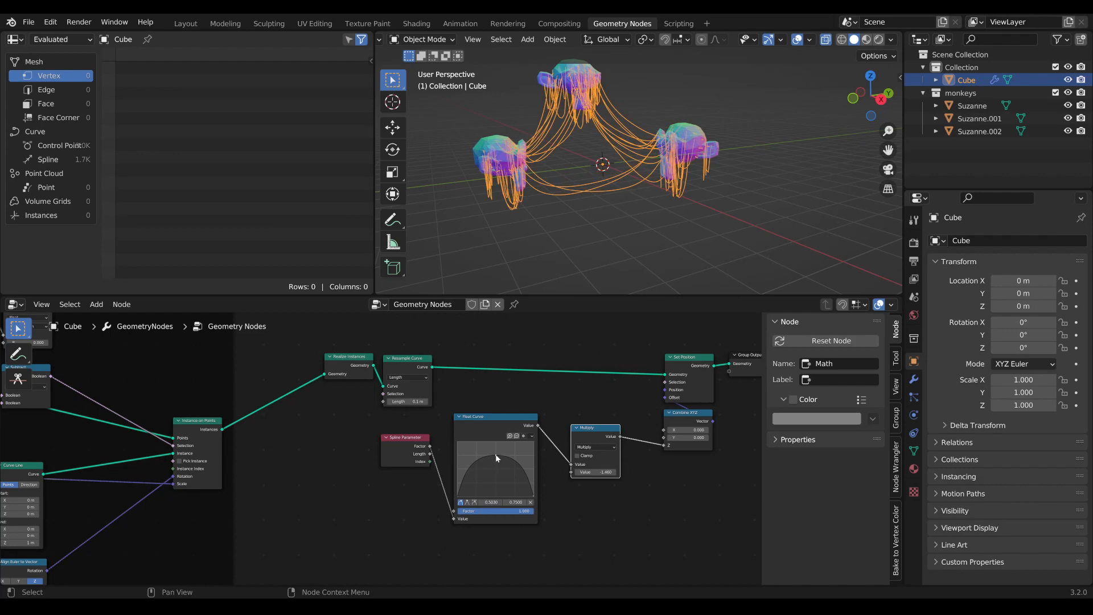
middle_drag(595, 253, 598, 205)
drag(415, 438, 391, 437)
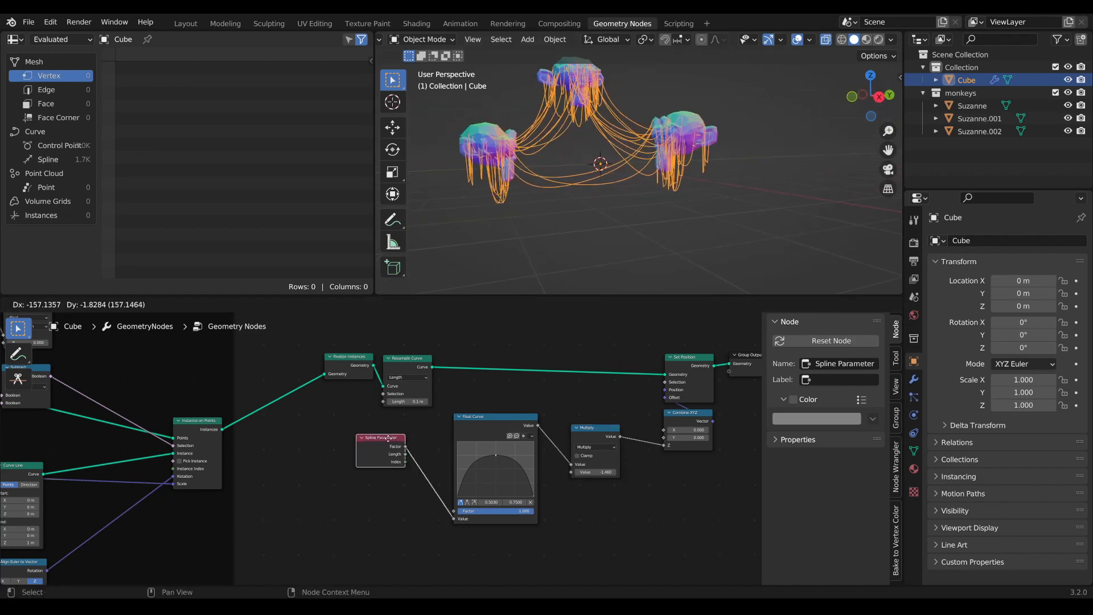
drag(489, 416, 536, 431)
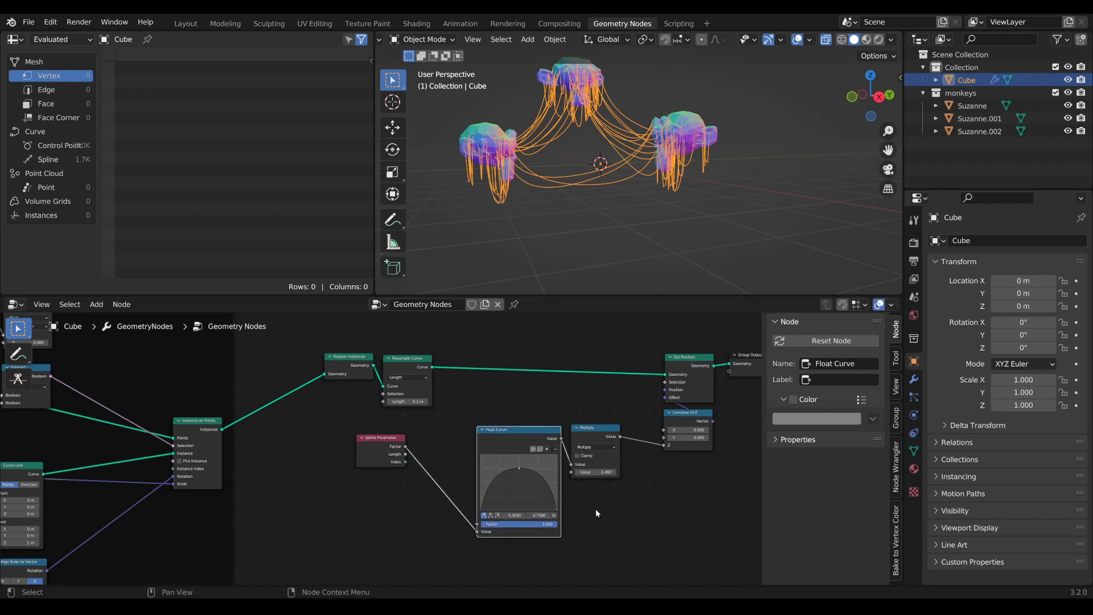
Delete the Float Curve and Multiply nodes while keeping Spline Parameter's Factor linked to the Z input of Combine XYZ
middle_drag(595, 509, 609, 485)
drag(594, 527, 521, 427)
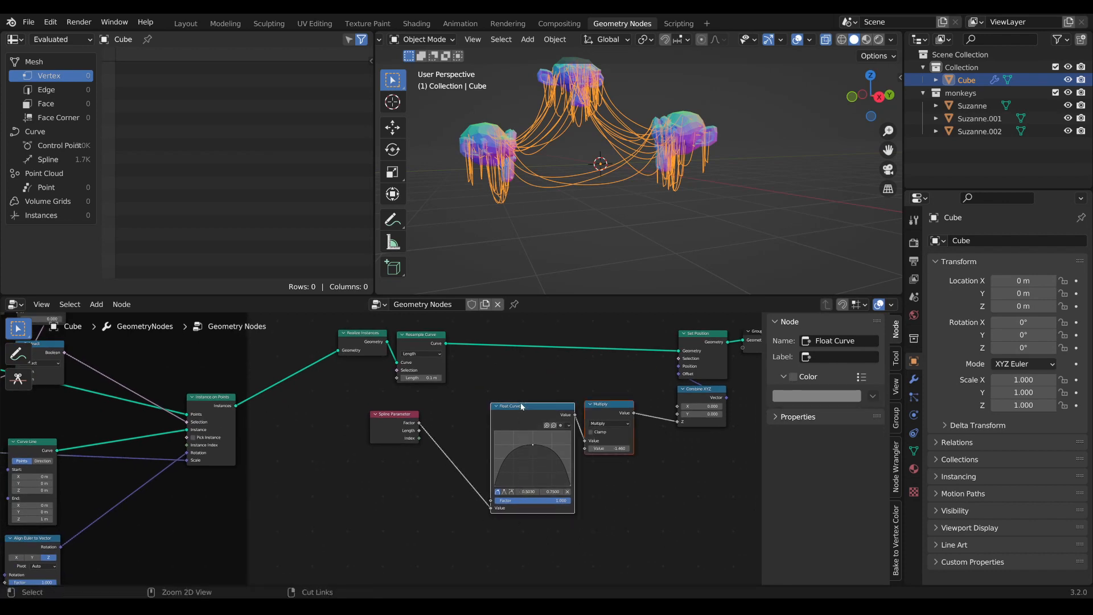
key(ctrl+x)
Insert a Map Range node on the link between Spline Parameter's Factor and the Z input of Combine XYZ
key(shift+a)
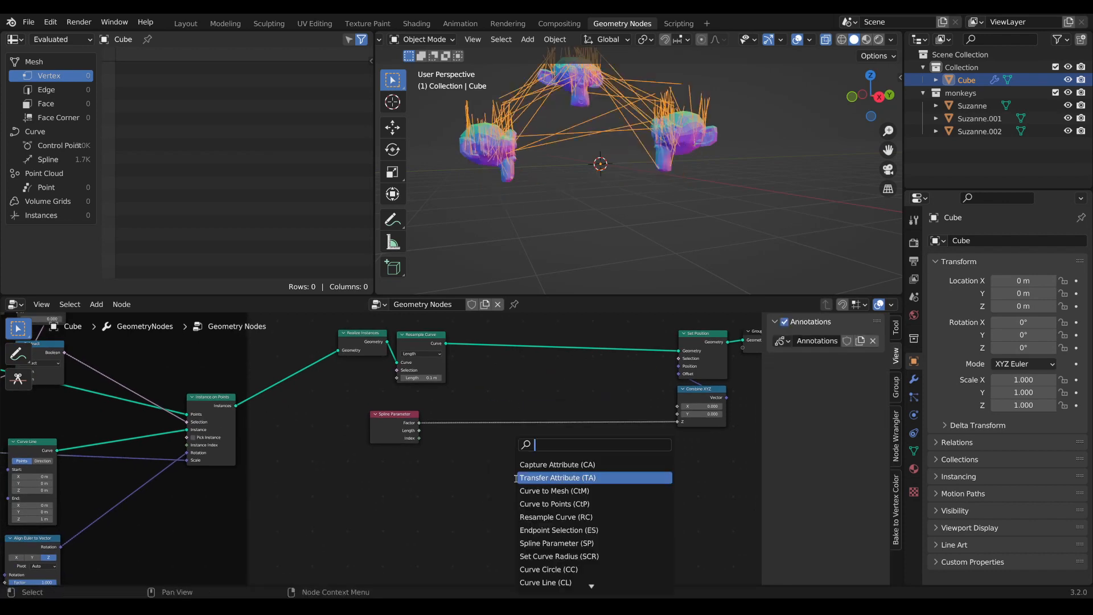
text(m)
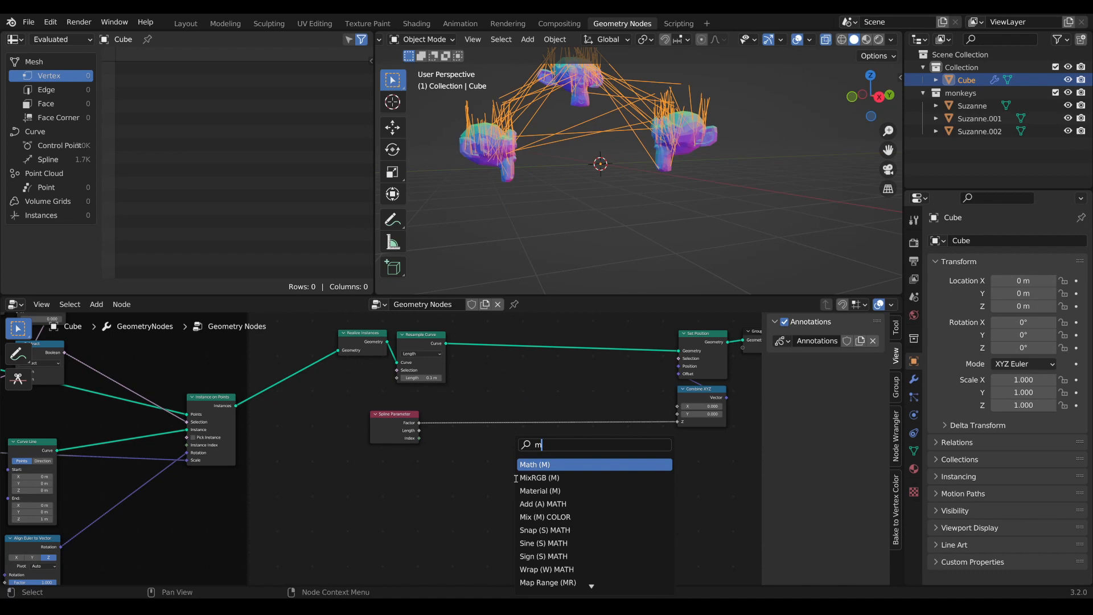
text(ap)
key(Return)
click(464, 414)
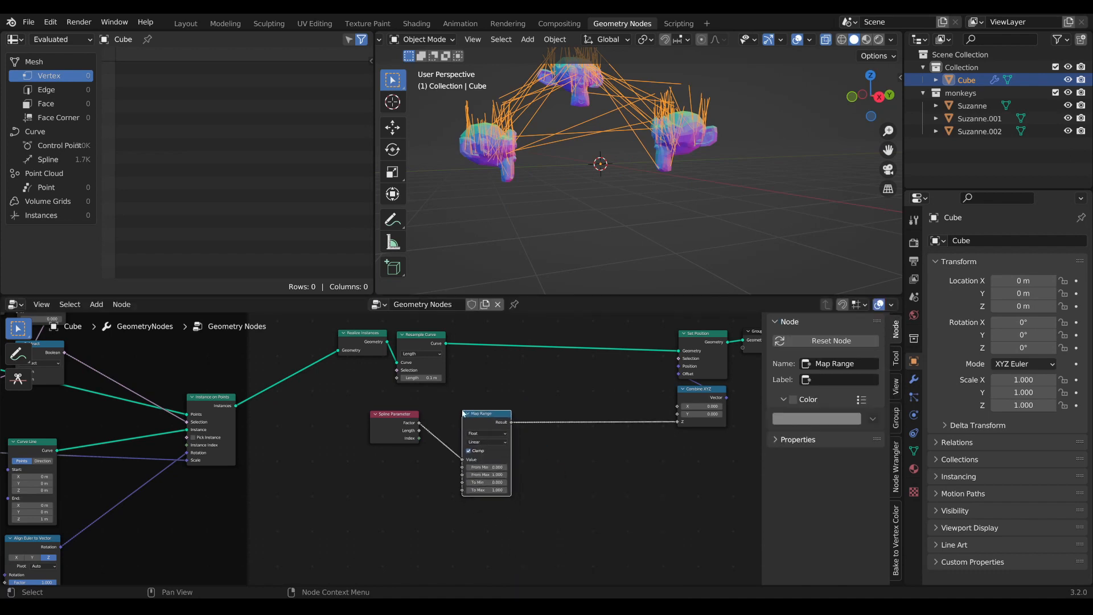
Set the Map Range node's To Min to -1 and move the node closer to Spline Parameter
middle_drag(498, 487, 506, 475)
click(502, 472)
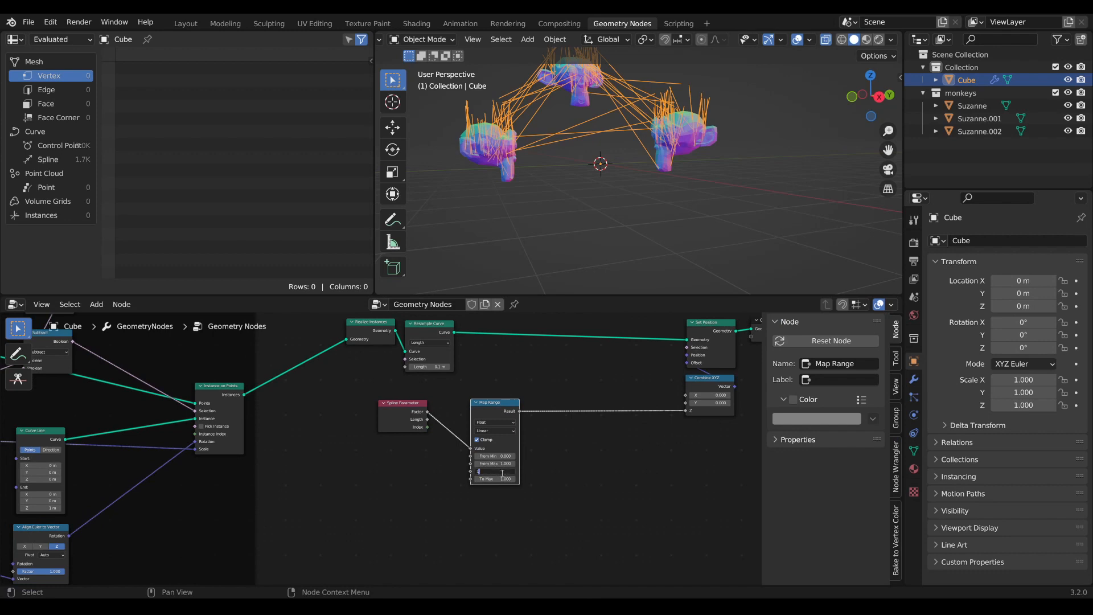
text(-1)
key(Return)
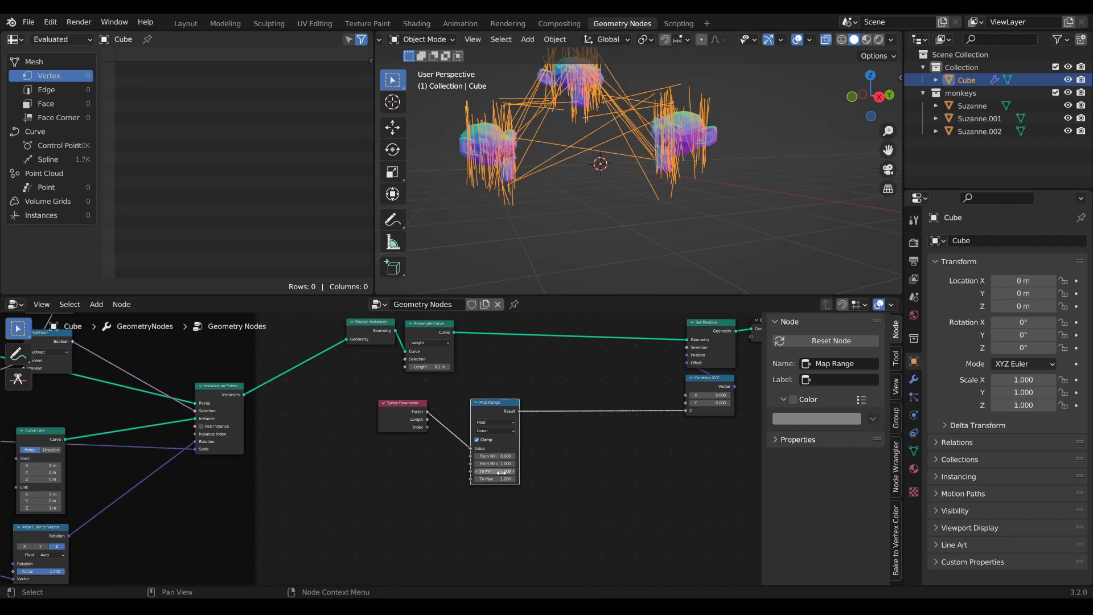
scroll(497, 502, up, 2)
middle_drag(514, 494, 409, 493)
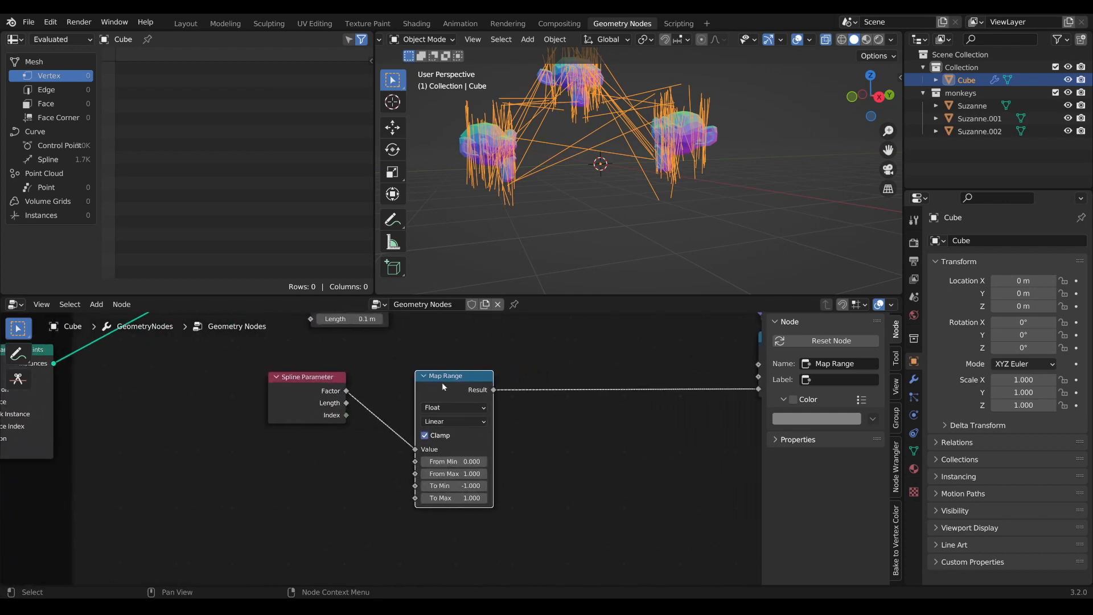
drag(441, 380, 392, 376)
scroll(630, 98, down, 1)
middle_drag(607, 153, 560, 171)
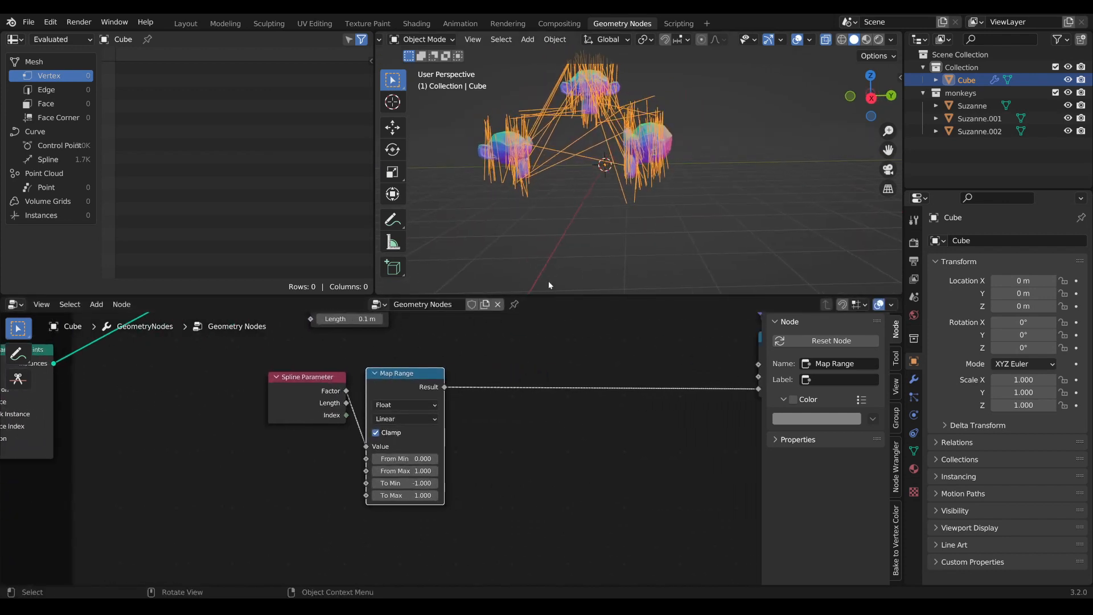
Insert an Absolute math node directly after Map Range and inspect the curves from other angles
key(Tab)
text(abs)
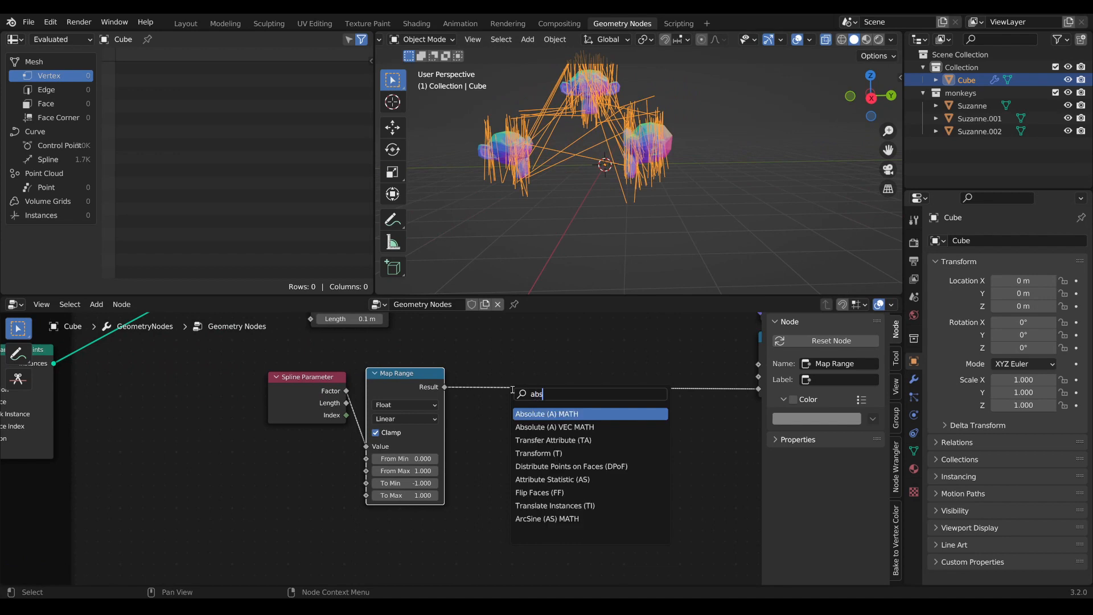
key(Return)
click(467, 381)
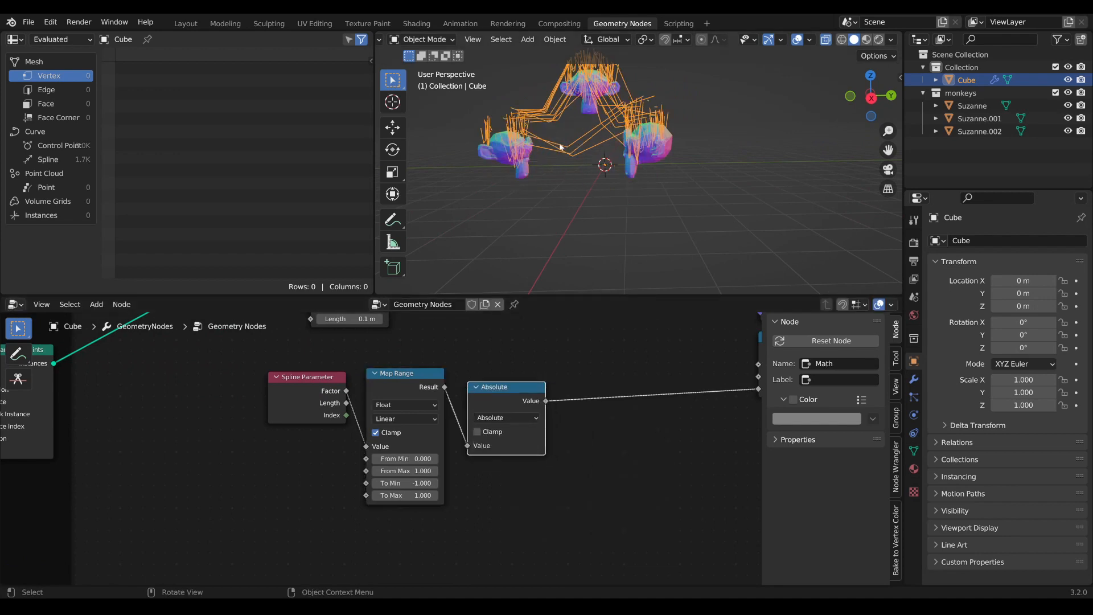
middle_drag(556, 186, 657, 114)
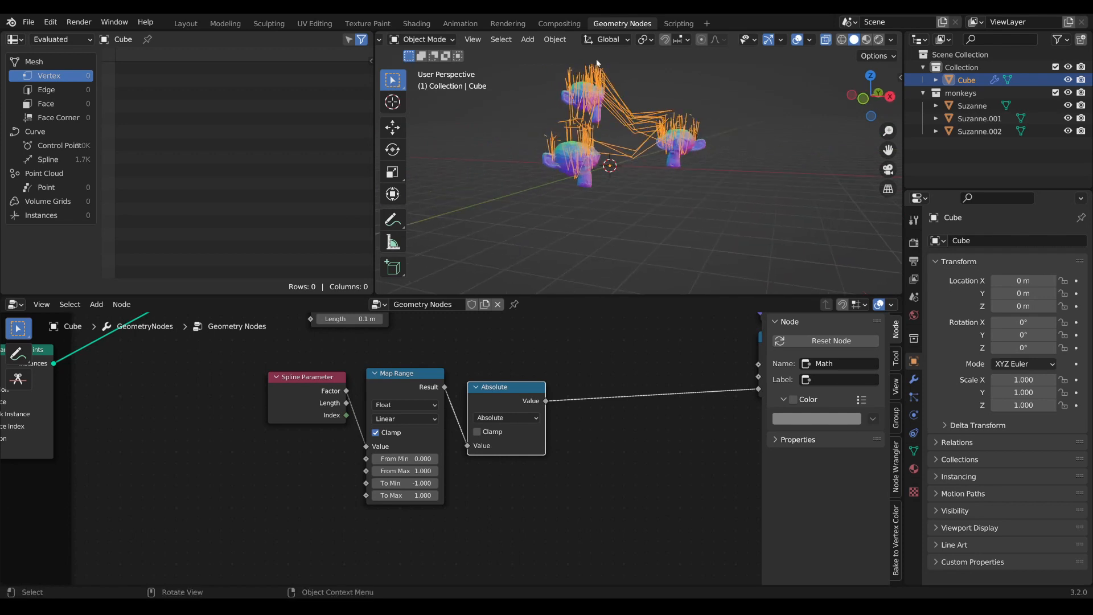
middle_drag(597, 62, 622, 126)
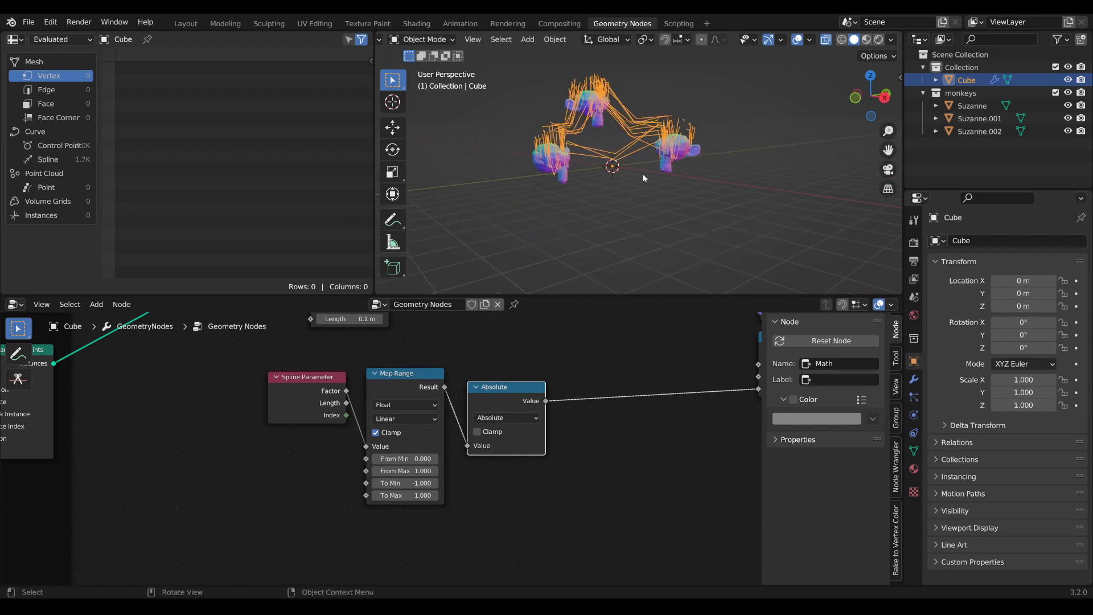
Insert a Power math node between Absolute and the Z input of Combine XYZ
scroll(614, 408, up, 2)
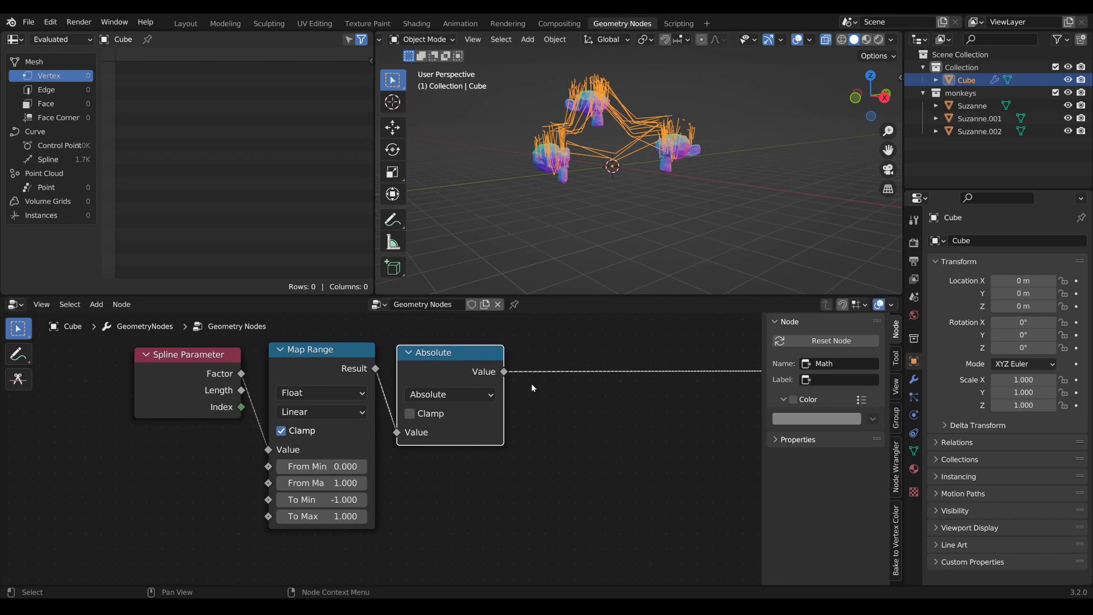
middle_drag(532, 388, 345, 426)
scroll(344, 425, down, 1)
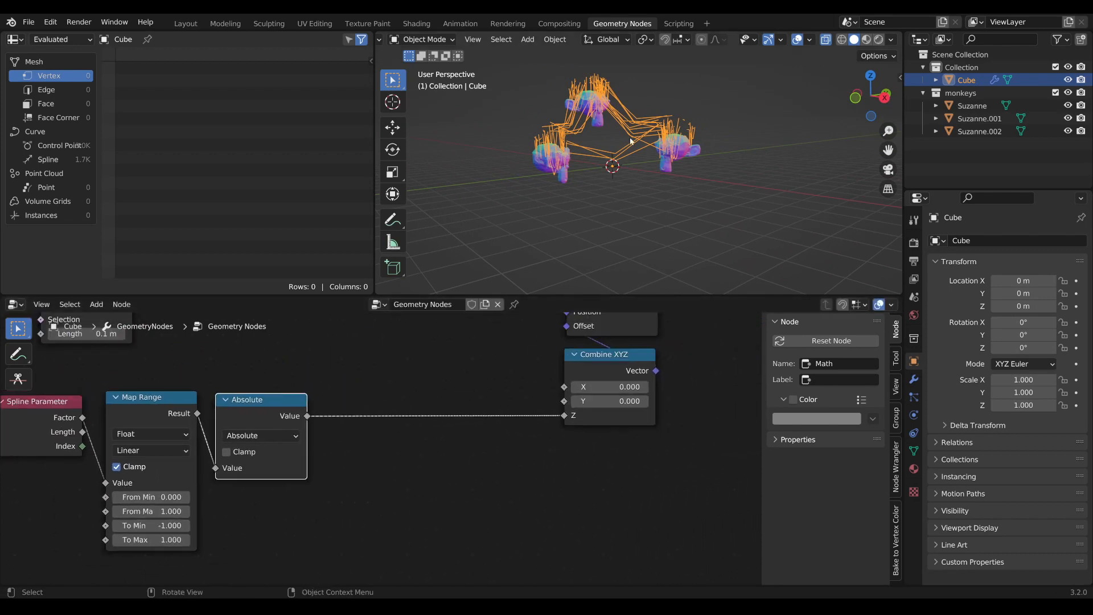
key(Tab)
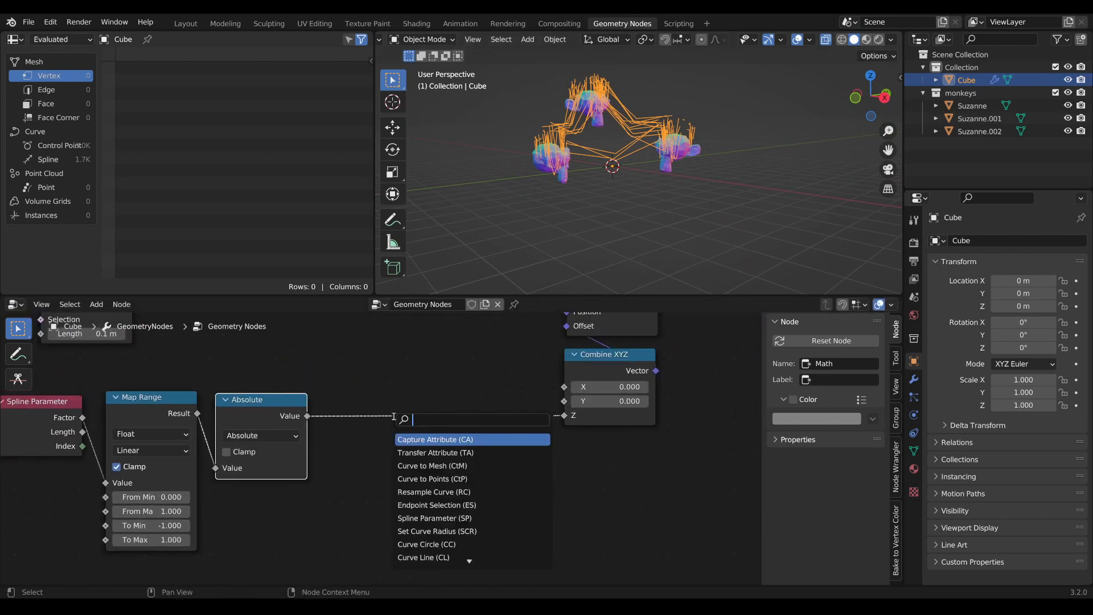
text(po)
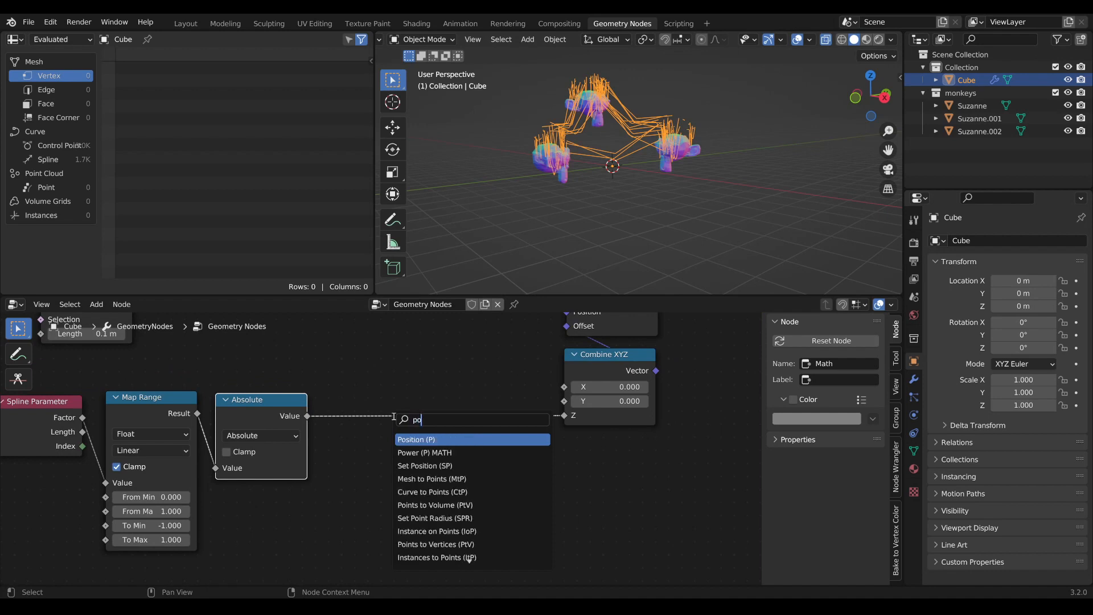
text(w)
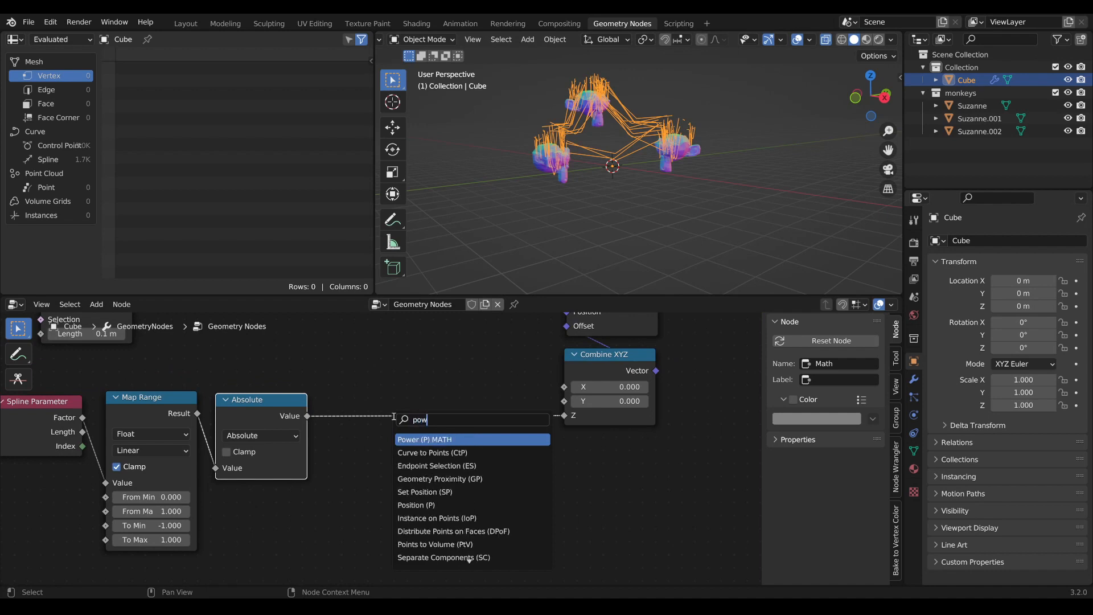
key(Return)
click(408, 470)
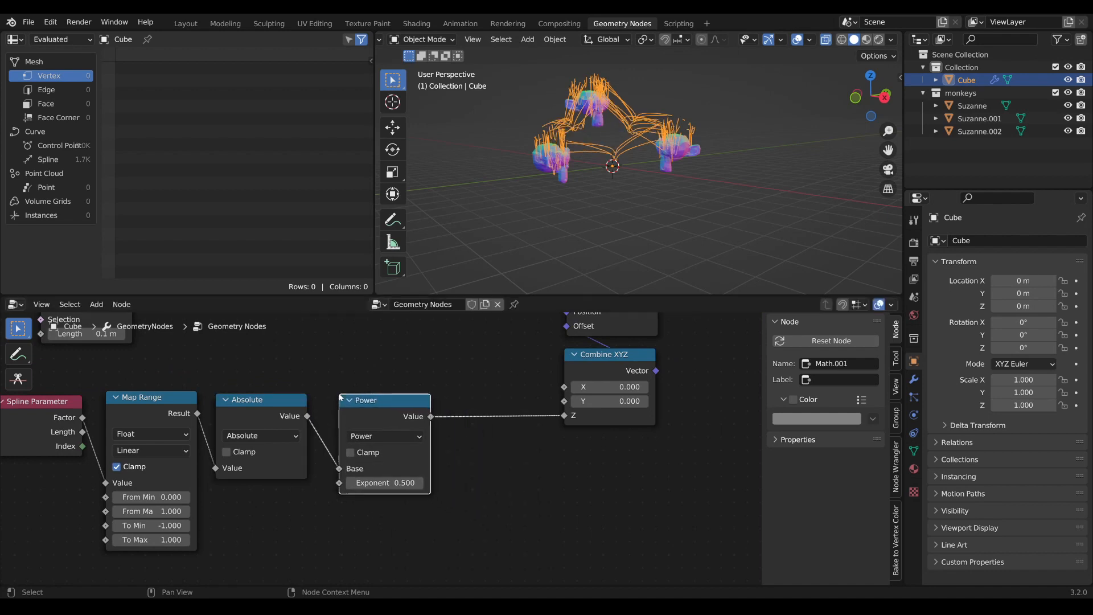
Set the Power node's exponent to 2
click(405, 482)
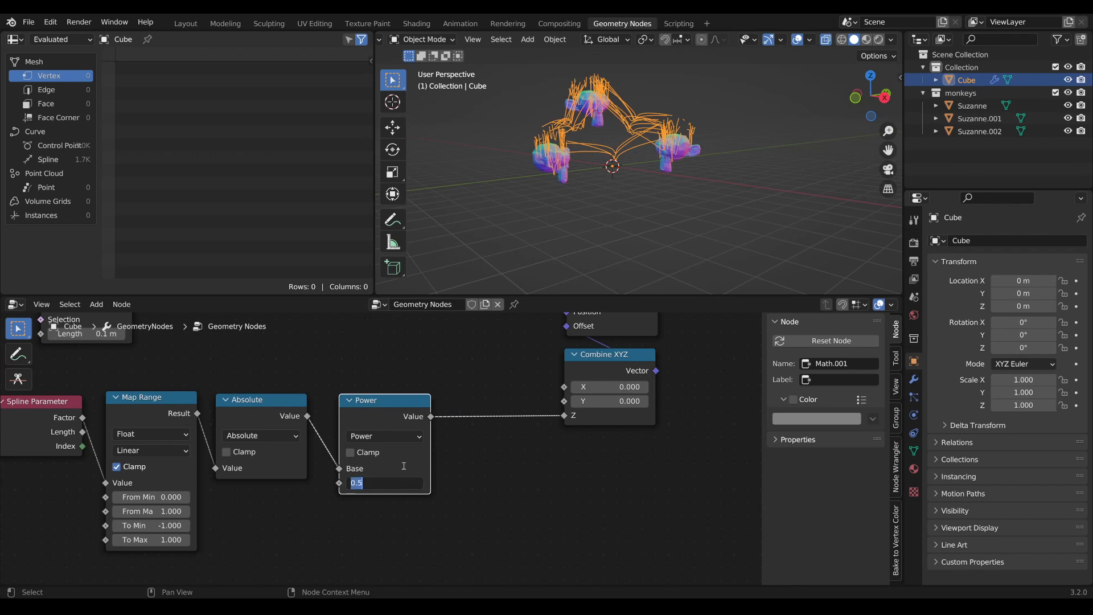
text(2)
key(Return)
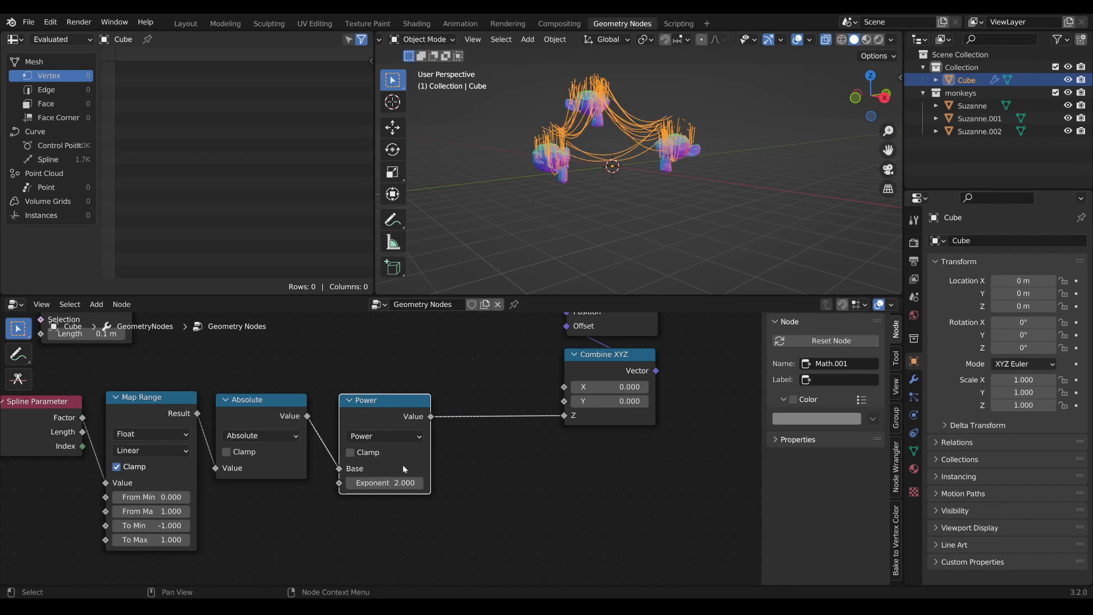
Examine the raised curves around the monkey meshes from several angles and zoom levels
drag(402, 464, 385, 468)
mouse_move(632, 154)
middle_down()
mouse_move(647, 149)
mouse_move(617, 146)
middle_up()
scroll(607, 146, up, 3)
scroll(444, 408, up, 1)
scroll(557, 449, down, 3)
middle_drag(560, 451, 411, 548)
middle_drag(592, 142, 582, 136)
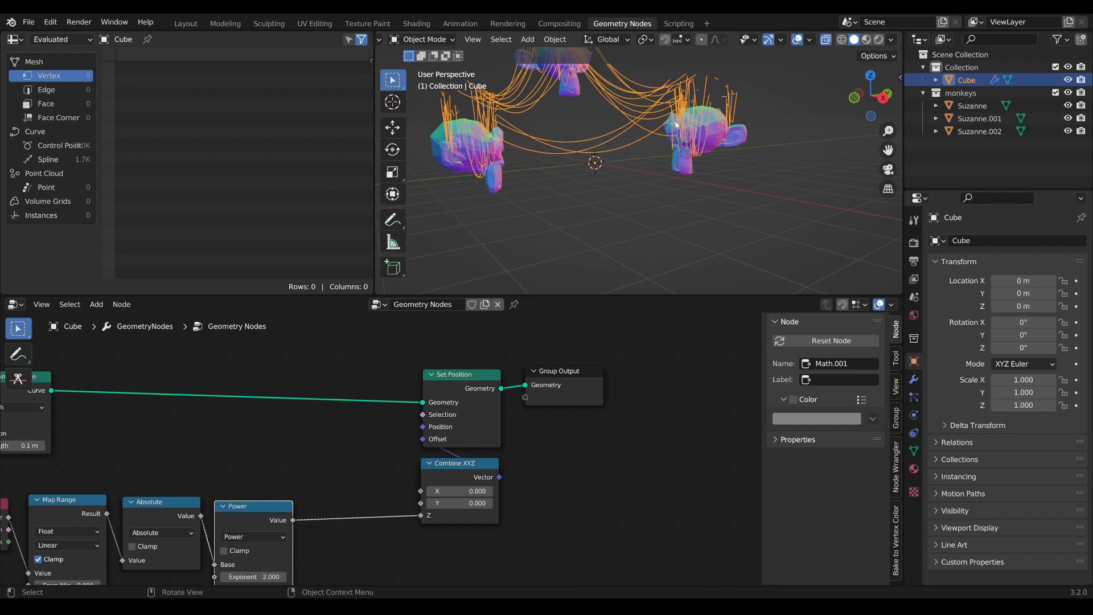
middle_drag(674, 122, 661, 121)
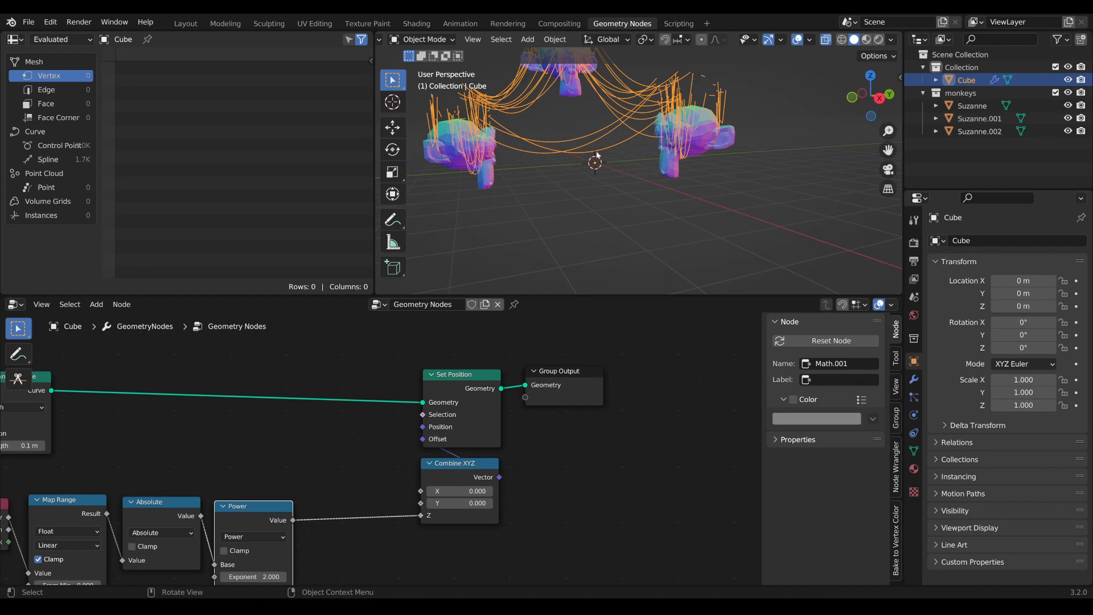
Insert a Subtract math node between Power and Combine XYZ and set its subtracted value to 1
scroll(355, 507, down, 3)
middle_drag(355, 513, 425, 426)
key(Tab)
text(subt)
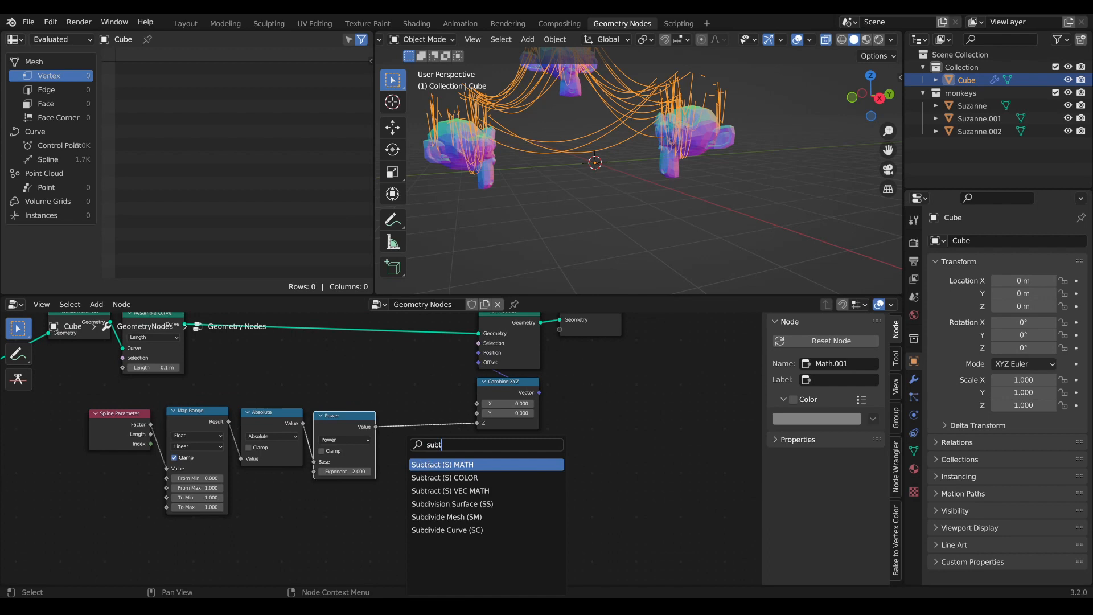
key(Return)
click(431, 455)
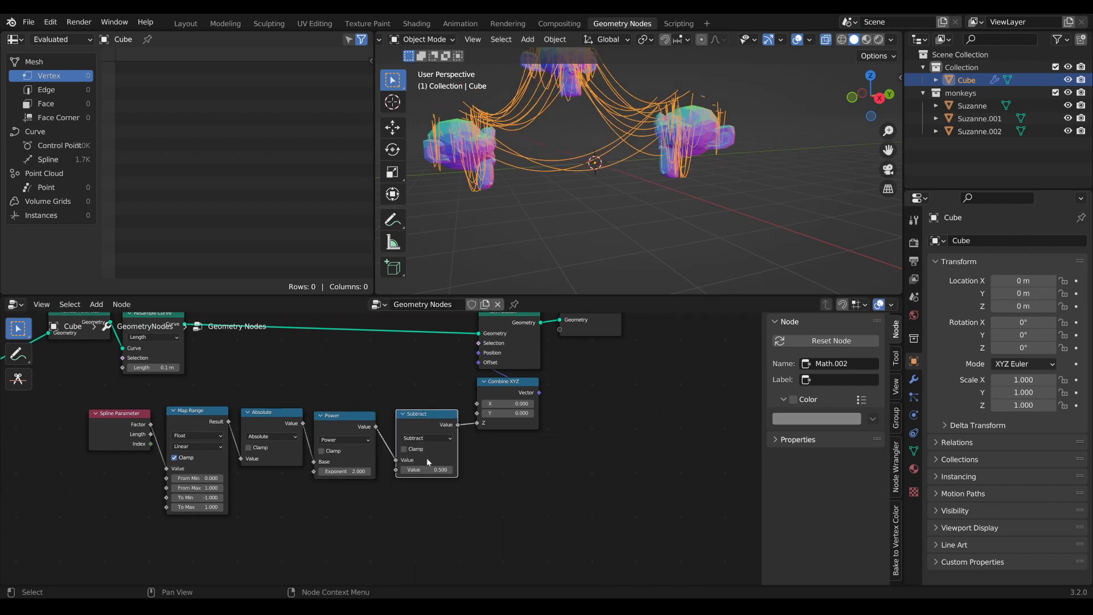
click(431, 471)
key(Return)
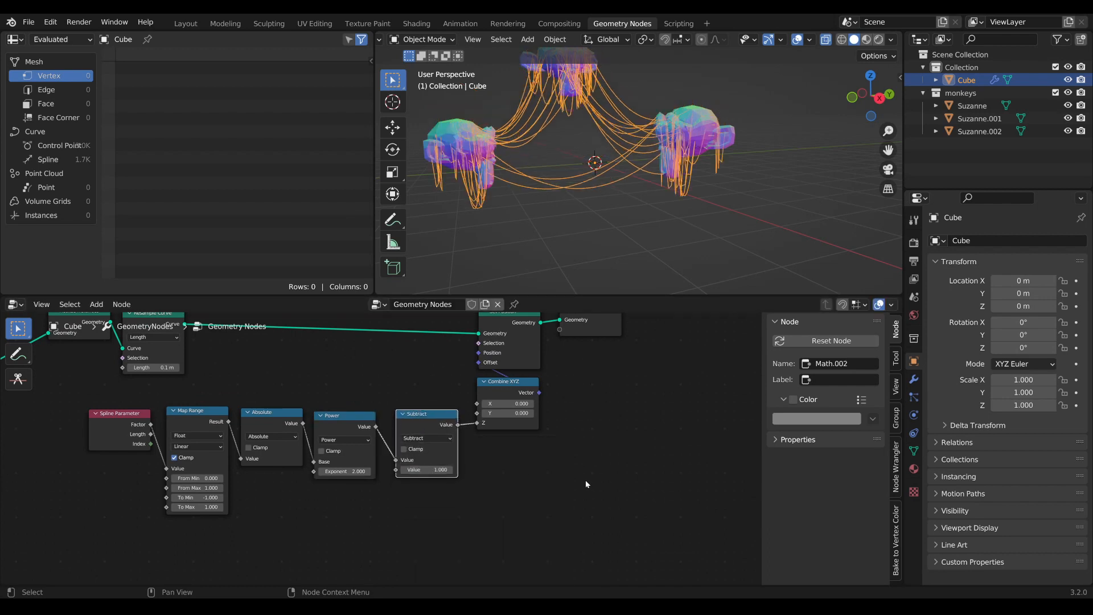
Move the Set Position, Combine XYZ and Group Output nodes farther from the Subtract node to free up space
middle_drag(620, 467, 533, 488)
scroll(533, 487, down, 1)
drag(544, 479, 410, 337)
key(g)
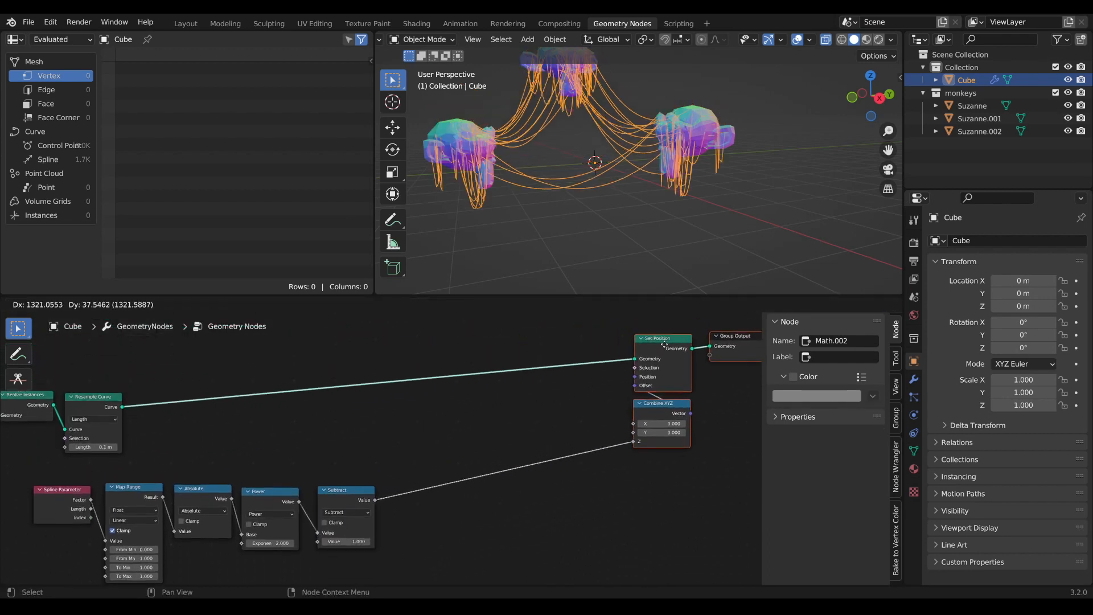
click(657, 394)
Insert a Multiply math node between Subtract and the Z input of Combine XYZ
middle_drag(418, 516, 374, 489)
key(shift+a)
text(m)
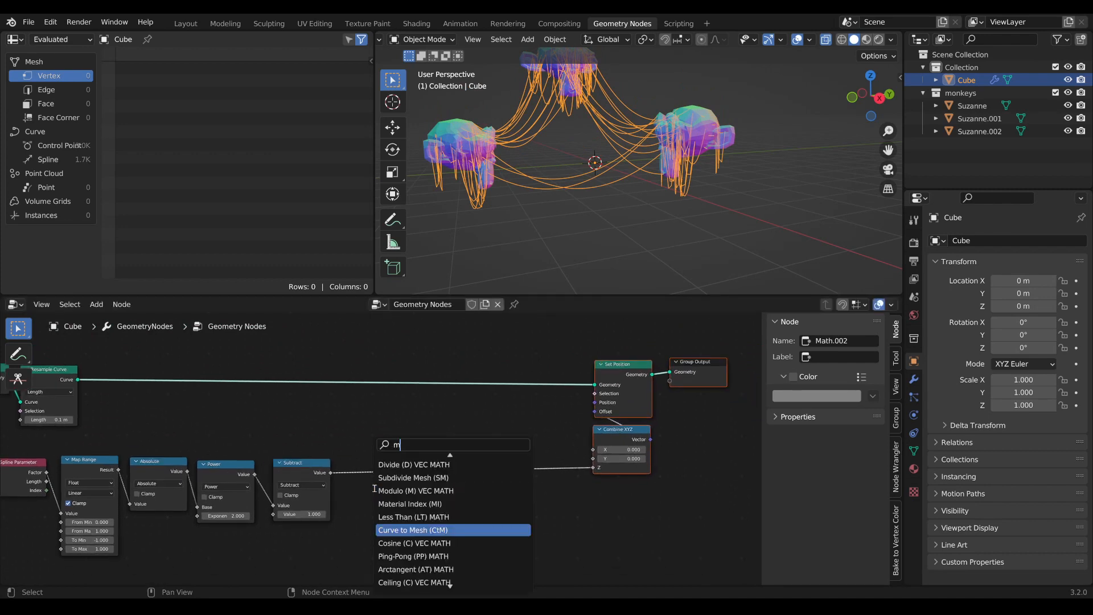
text(ult)
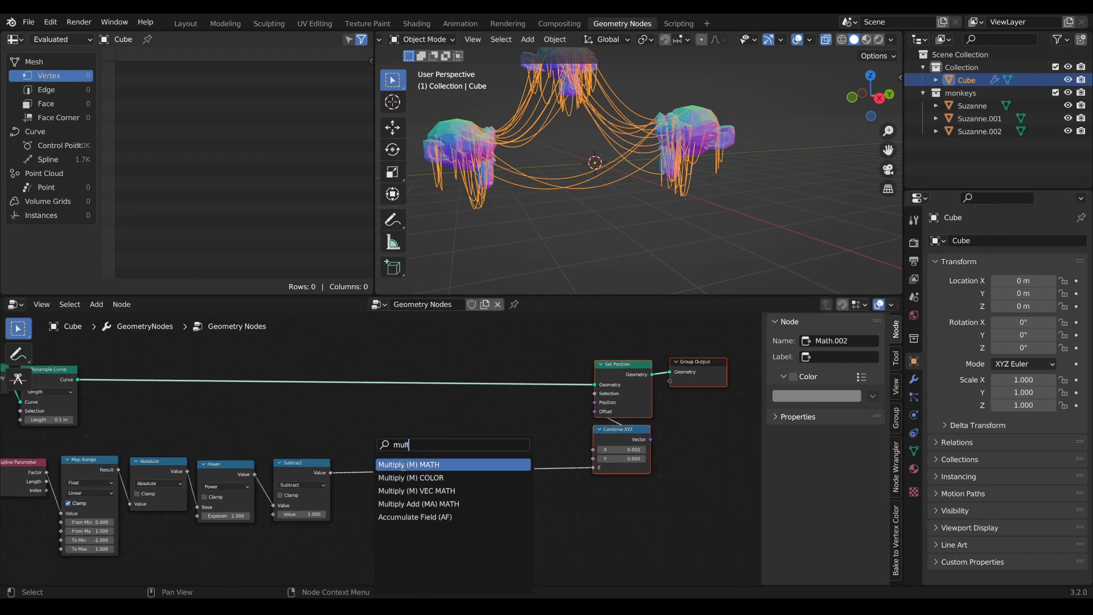
key(Return)
click(515, 427)
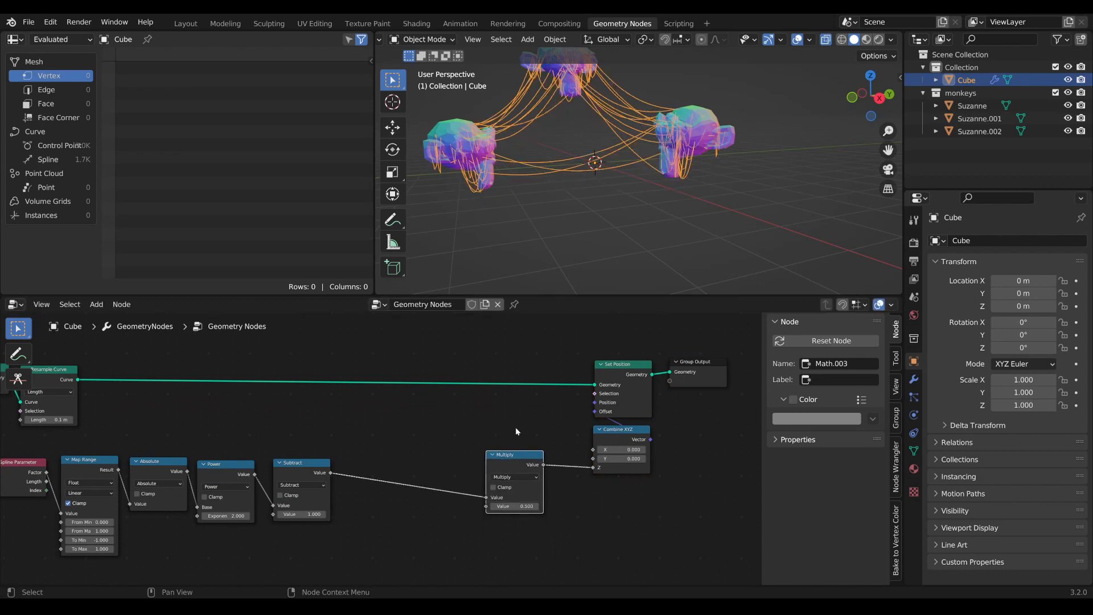
Set the Multiply node's value to 1.010 and check the hanging curves from other angles
shift+drag(512, 512, 564, 512)
middle_drag(561, 162, 672, 163)
middle_drag(619, 204, 661, 204)
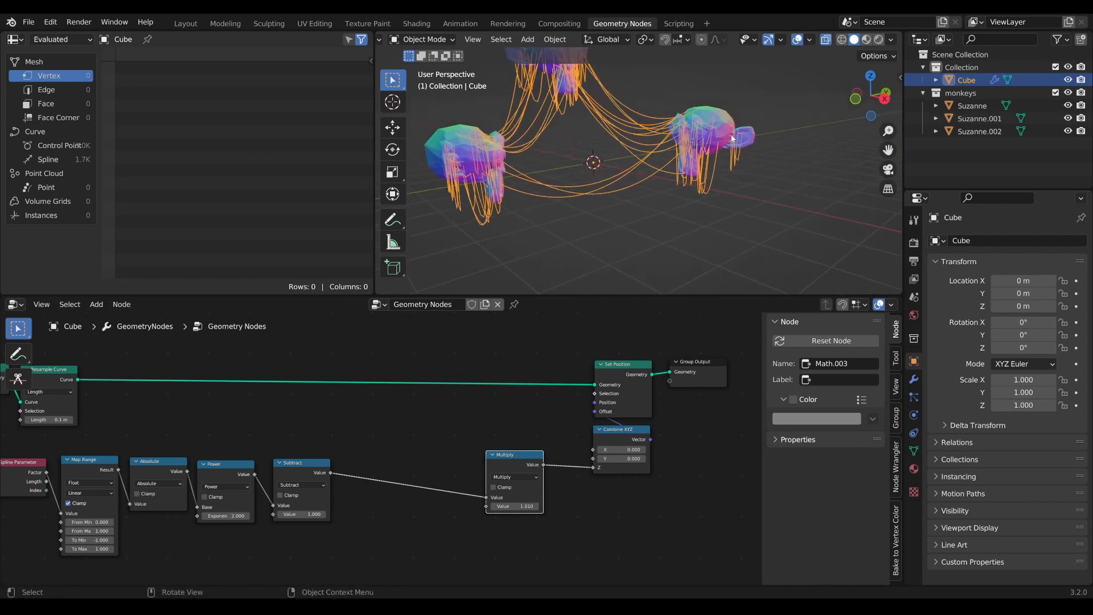
middle_drag(741, 136, 676, 196)
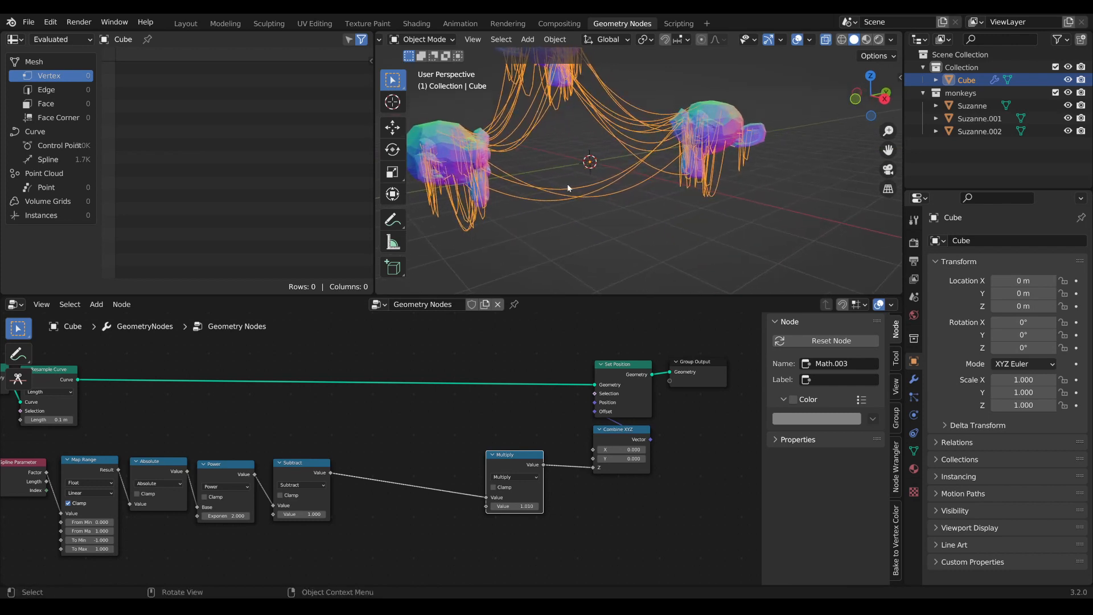
Duplicate the Multiply node and insert the copy directly after Subtract
middle_drag(460, 515, 503, 503)
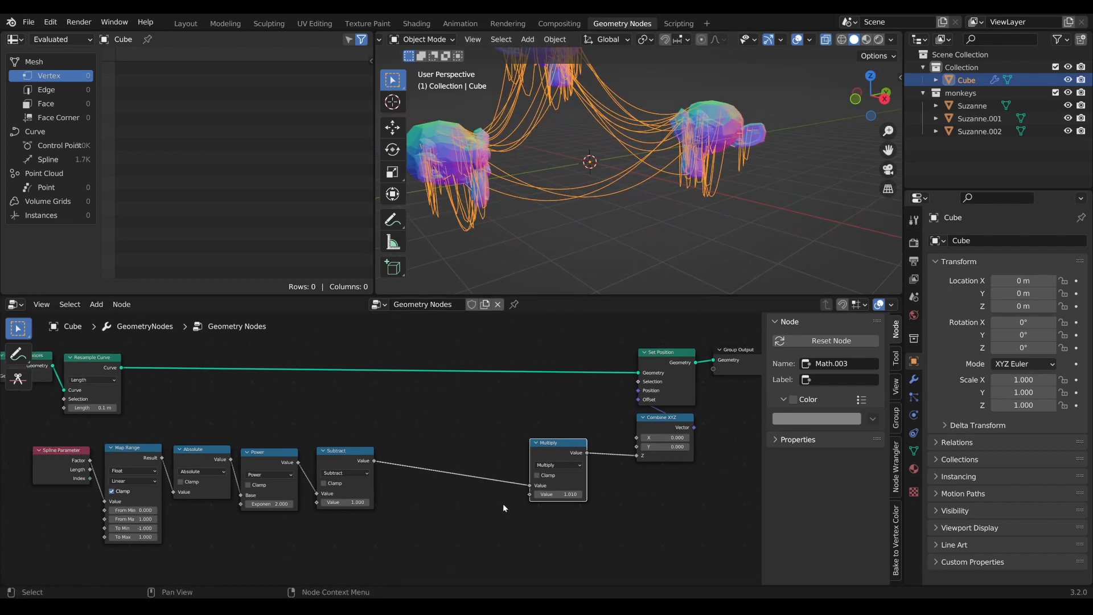
middle_drag(559, 449, 607, 448)
drag(610, 446, 623, 442)
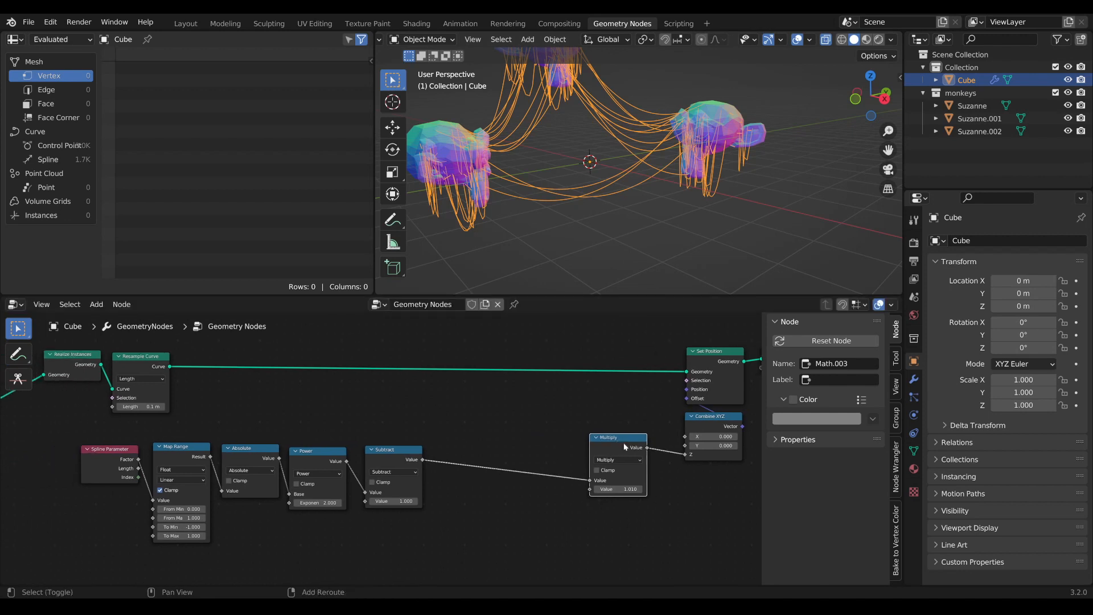
key(shift+d)
click(498, 446)
middle_drag(503, 452, 536, 435)
Add a Spline Length node and connect its Length to the second value of the Multiply node after Subtract
key(shift+a)
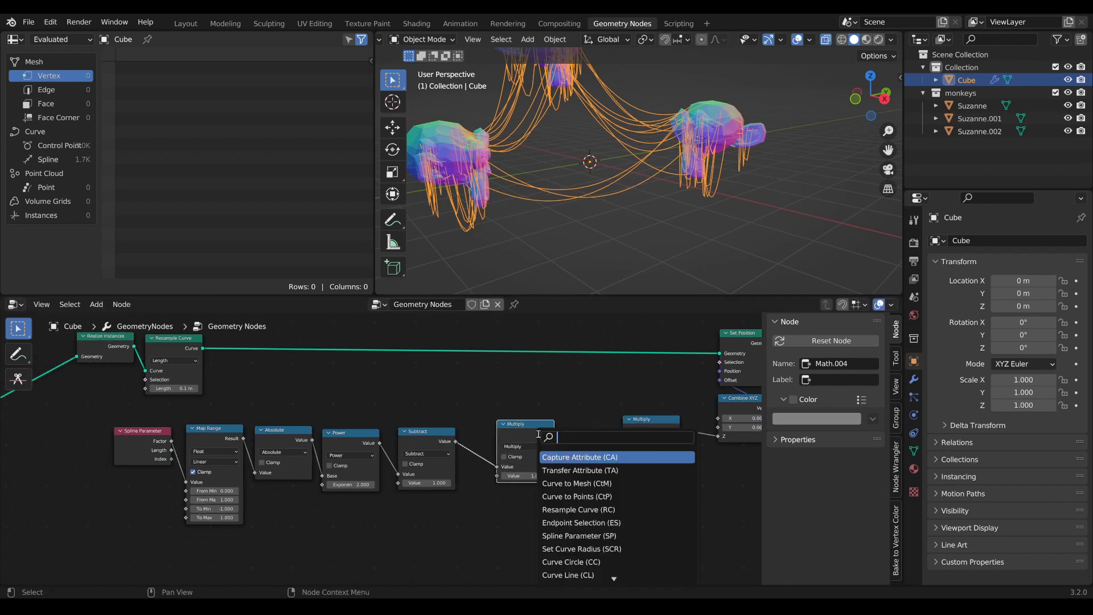
text(leng)
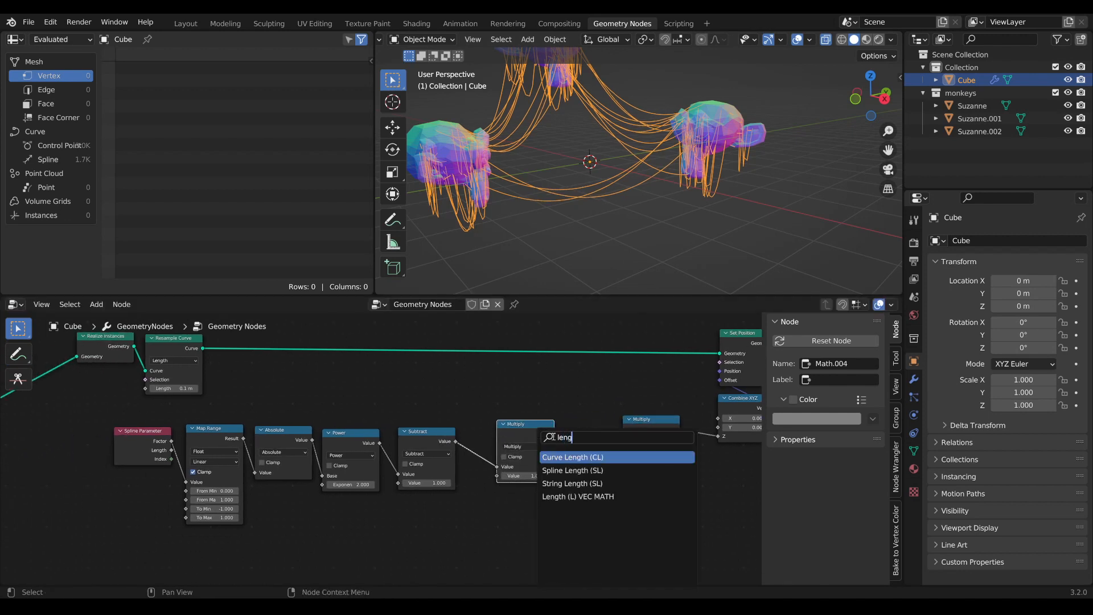
key(Down)
key(Return)
click(525, 520)
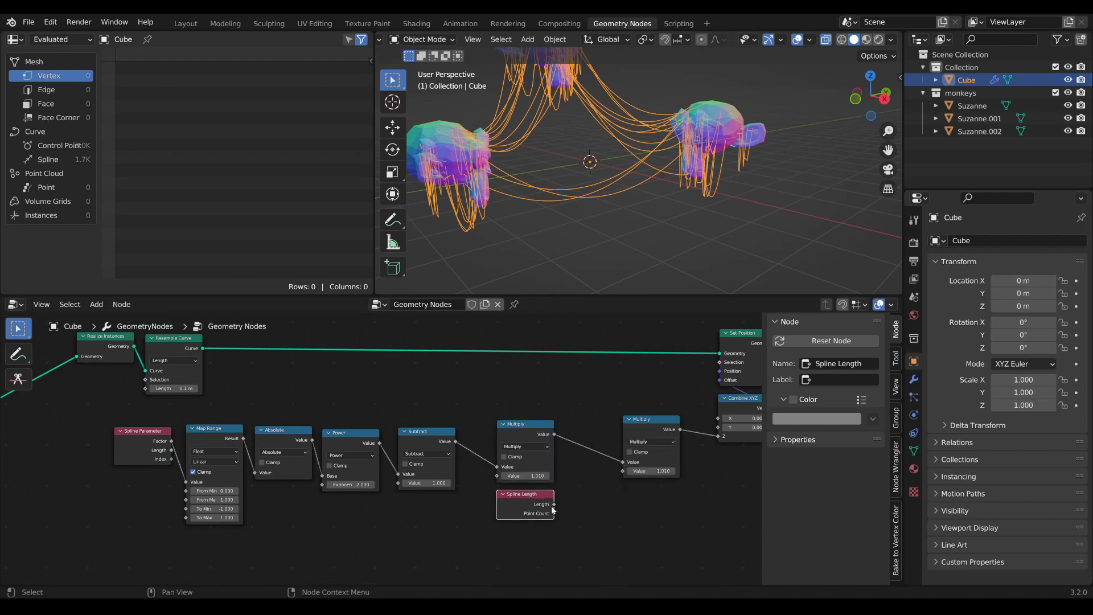
drag(553, 506, 499, 477)
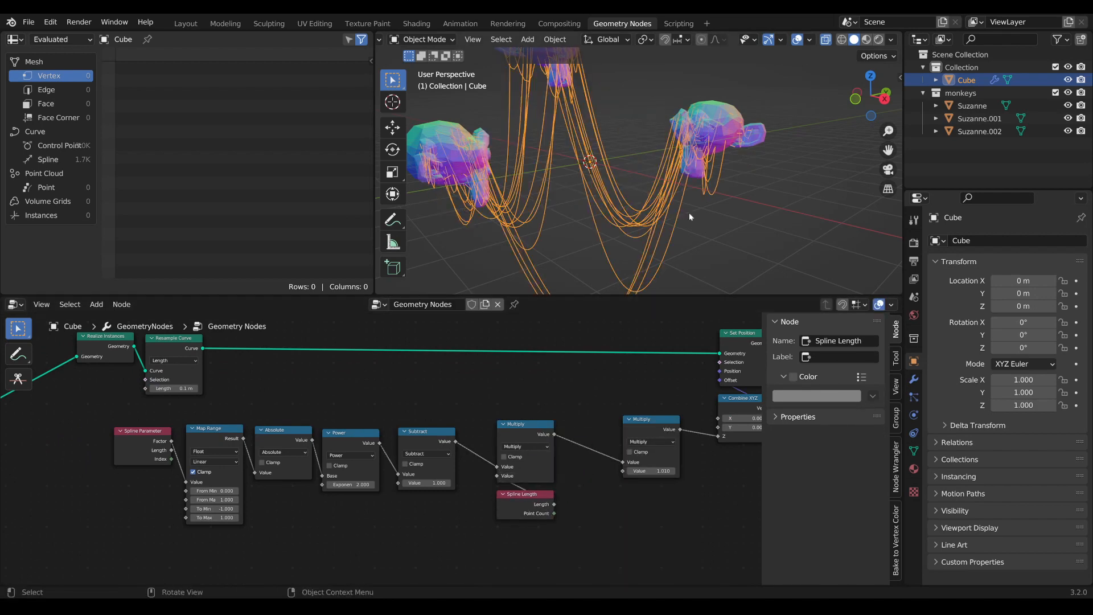
Set the last Multiply node's value to 0.310 and inspect how the curves hang
middle_drag(689, 176, 654, 153)
drag(660, 470, 636, 470)
middle_drag(575, 139, 611, 188)
scroll(603, 429, down, 3)
middle_drag(603, 433, 534, 454)
drag(490, 540, 449, 452)
drag(561, 447, 567, 447)
middle_drag(632, 170, 525, 155)
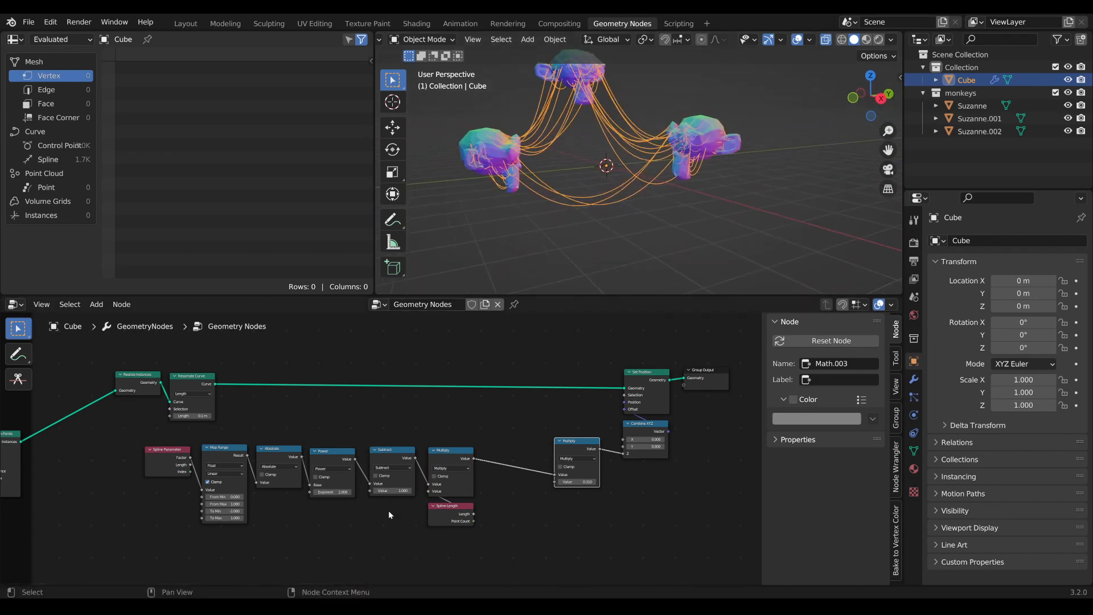
Move the last Multiply, Combine XYZ, Set Position and Group Output nodes together to widen the gap after the first Multiply
middle_drag(434, 369, 417, 389)
scroll(417, 389, down, 1)
drag(718, 526, 520, 340)
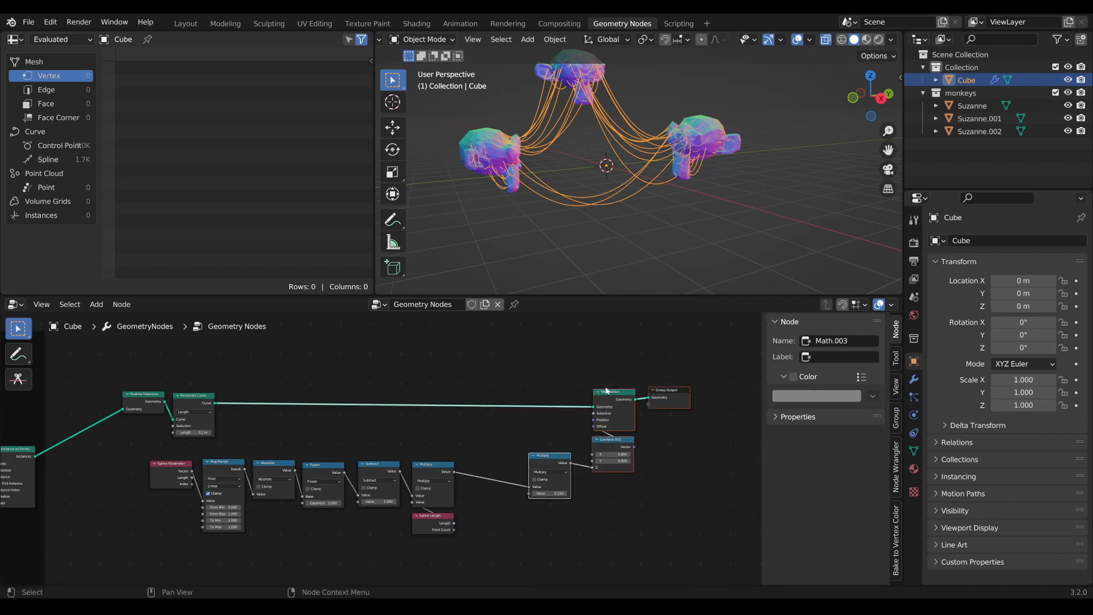
drag(605, 390, 660, 387)
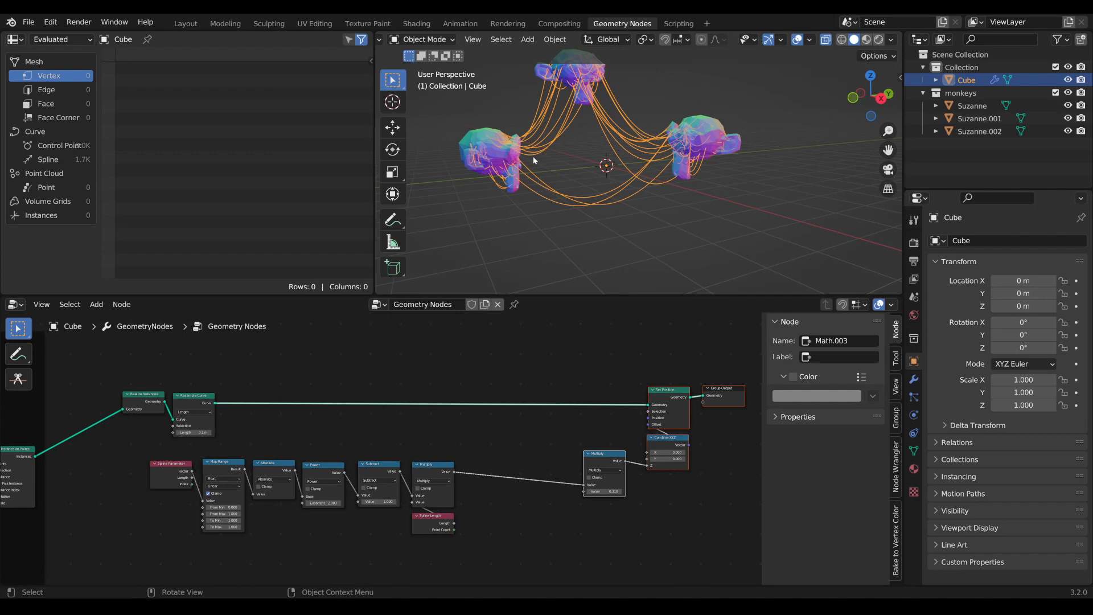
Insert a Capture Attribute node between Resample Curve and Set Position, placed above the math nodes
scroll(464, 415, up, 1)
middle_drag(465, 415, 455, 435)
scroll(455, 435, up, 2)
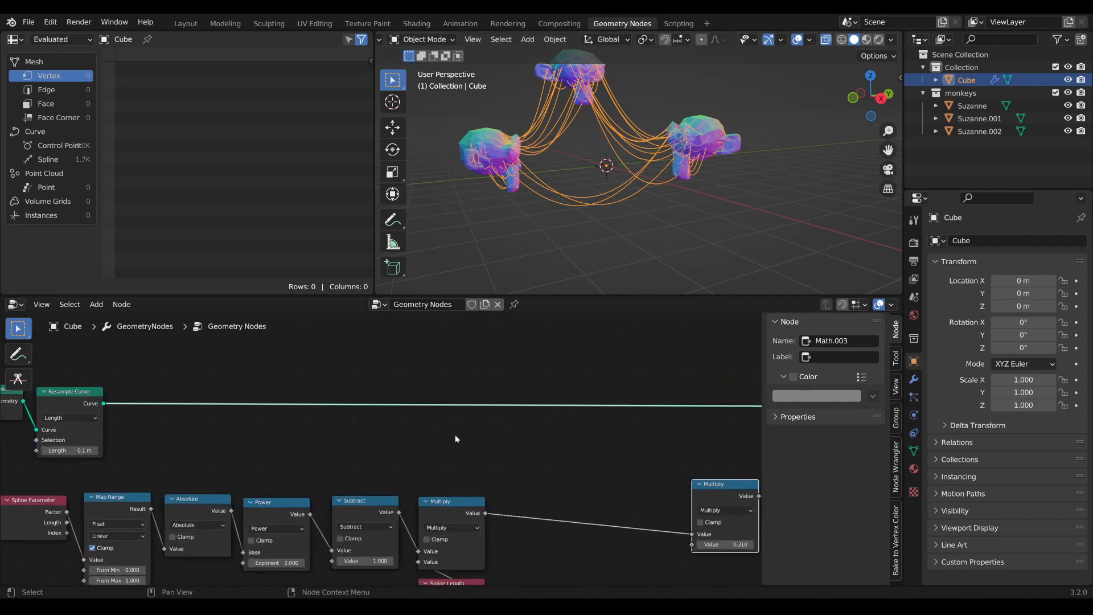
key(Tab)
text(ca)
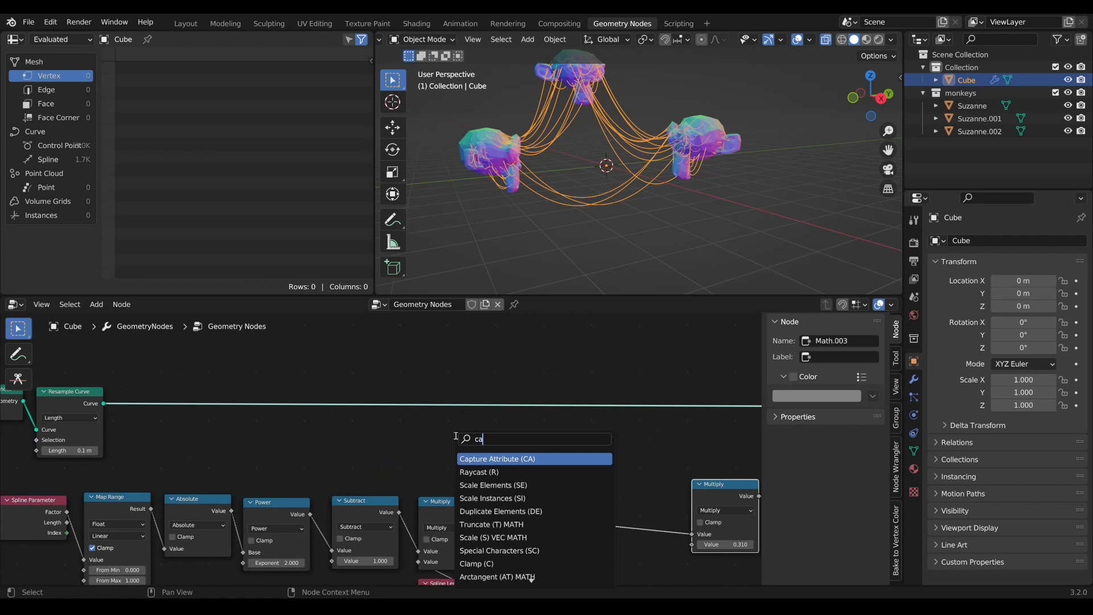
key(Return)
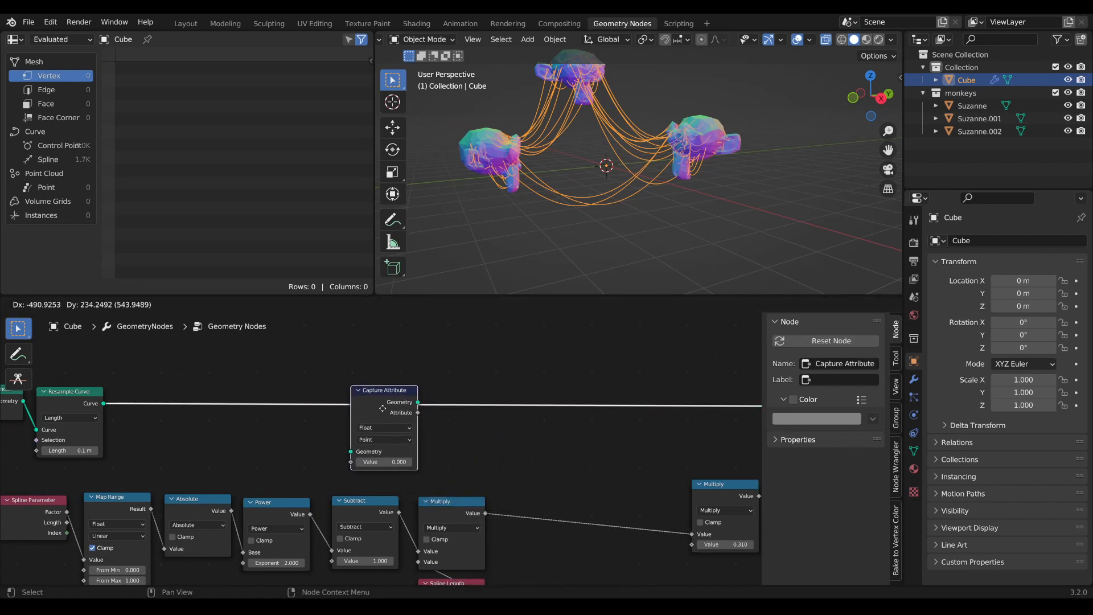
click(382, 397)
drag(381, 397, 386, 366)
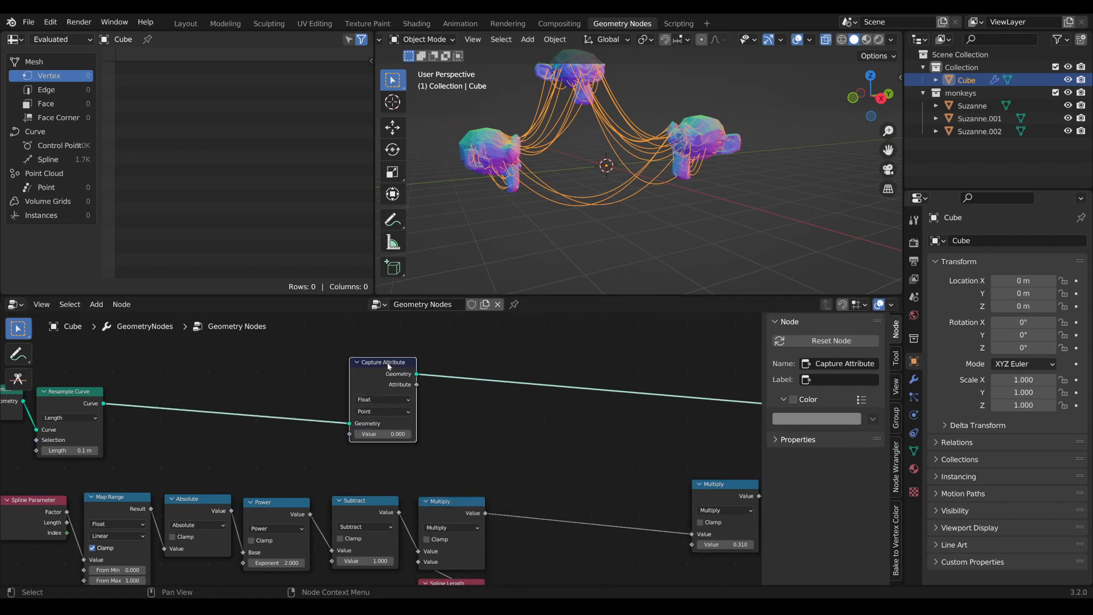
Add an Index node between Resample Curve and Capture Attribute, leaving it unconnected
key(Tab)
text(inde)
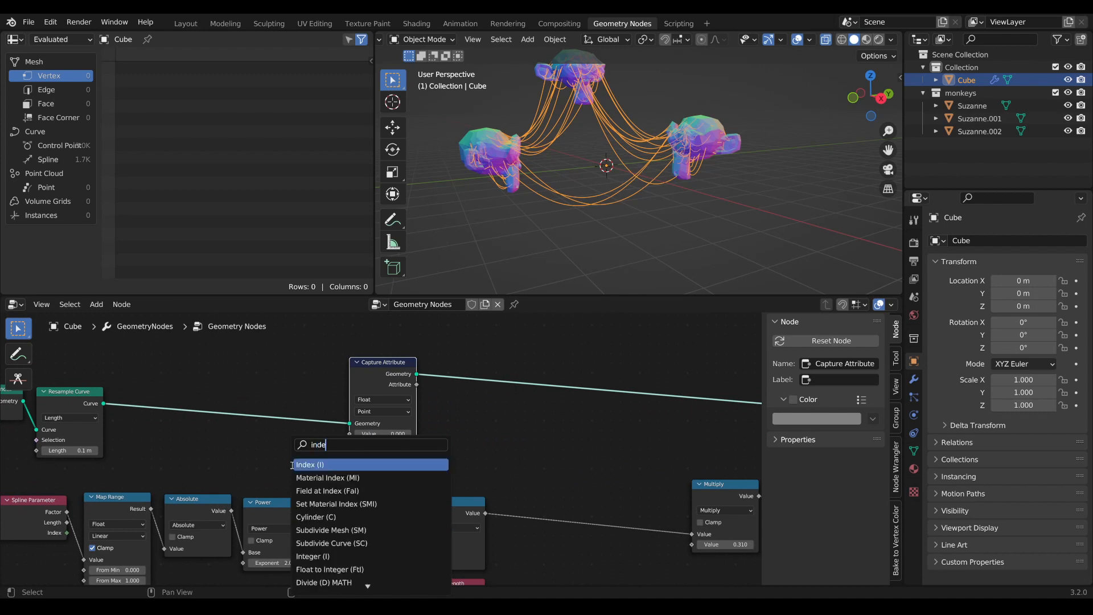
key(Return)
click(275, 444)
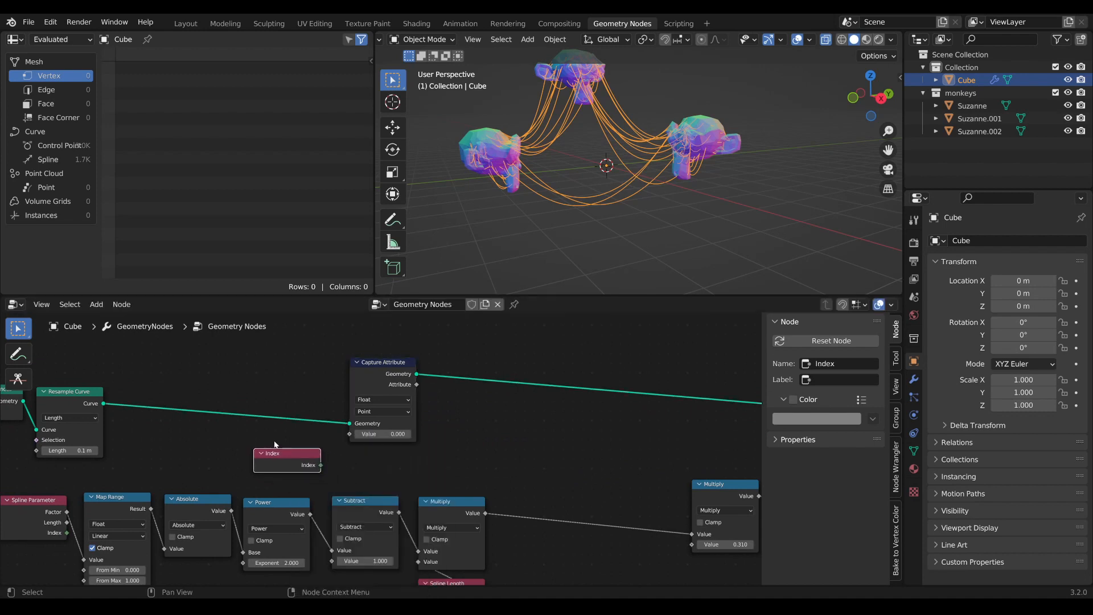
Set the Capture Attribute node's data type to Integer and its domain to Spline
click(386, 399)
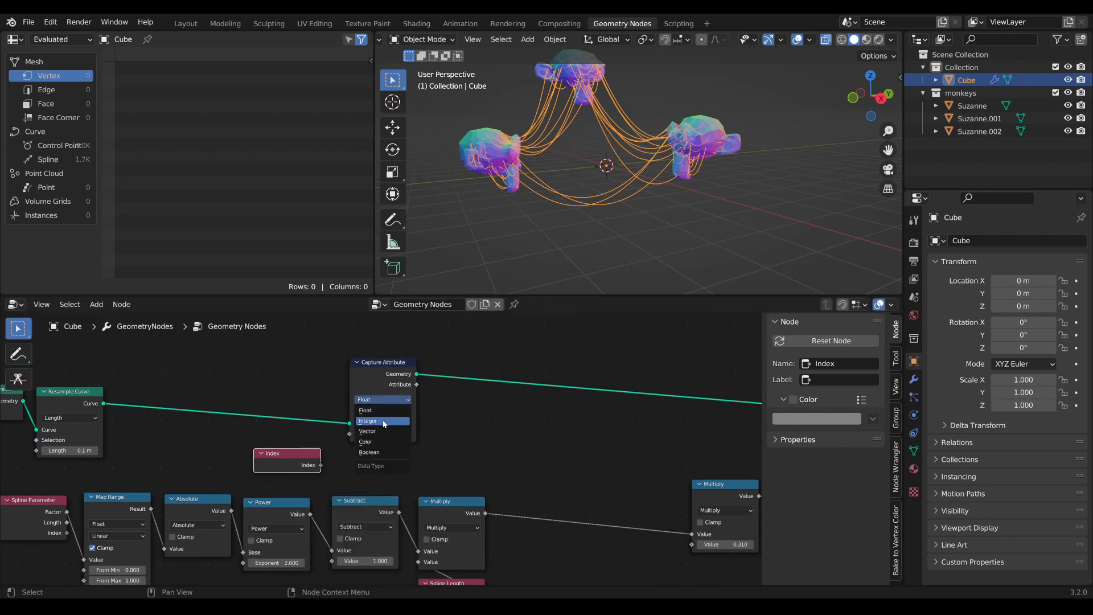
click(385, 420)
click(367, 411)
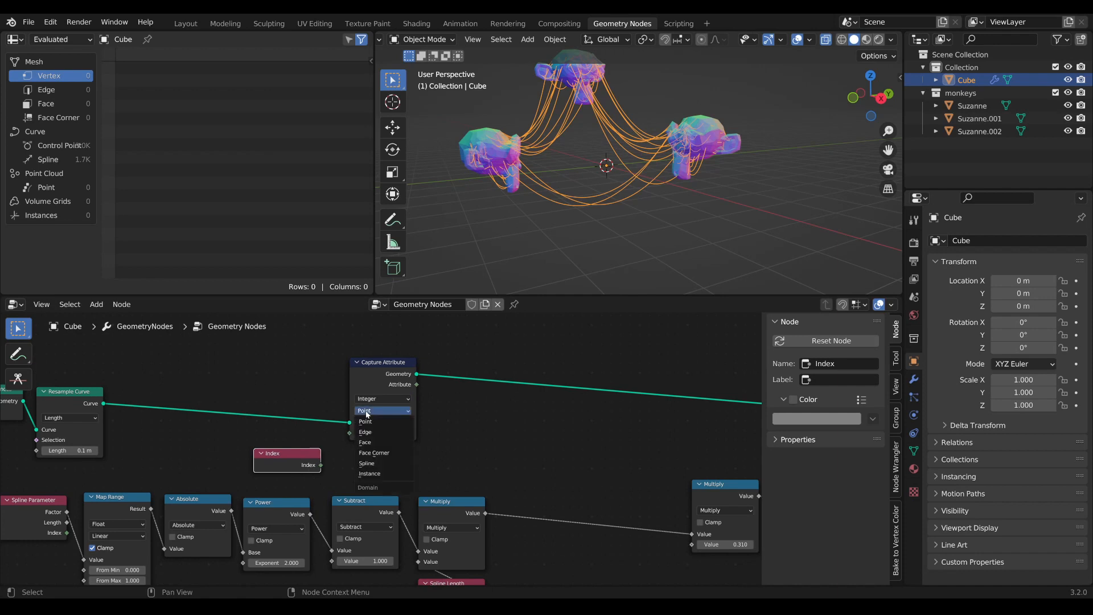
click(371, 463)
Connect Index to the Value input of Capture Attribute and move both nodes slightly up
click(309, 448)
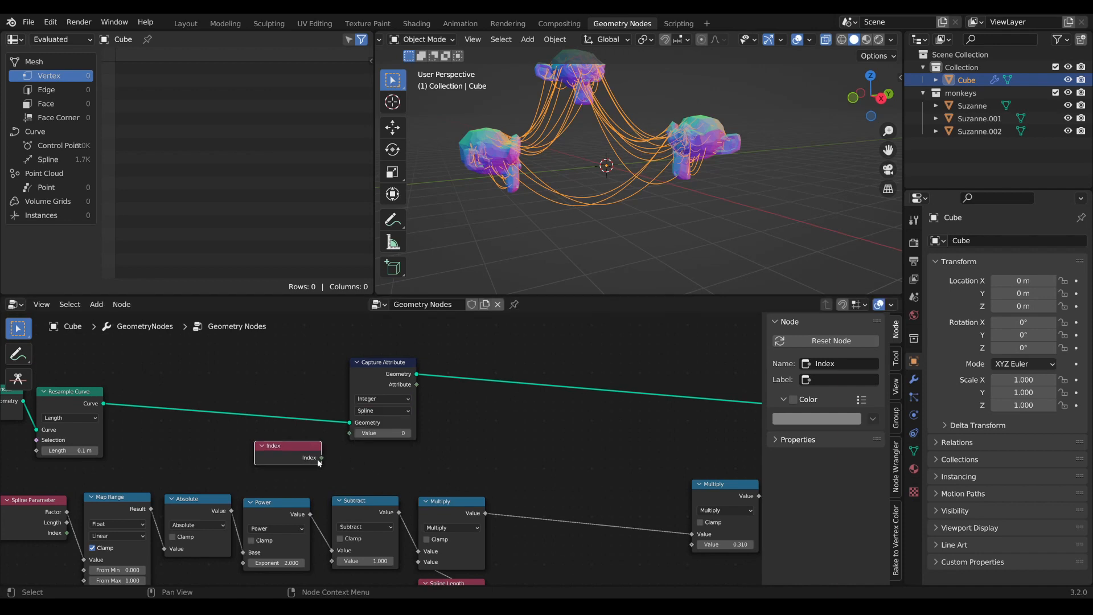
mouse_move(321, 457)
mouse_down()
mouse_move(350, 433)
mouse_move(316, 440)
mouse_up()
drag(393, 462, 268, 345)
drag(370, 374, 364, 360)
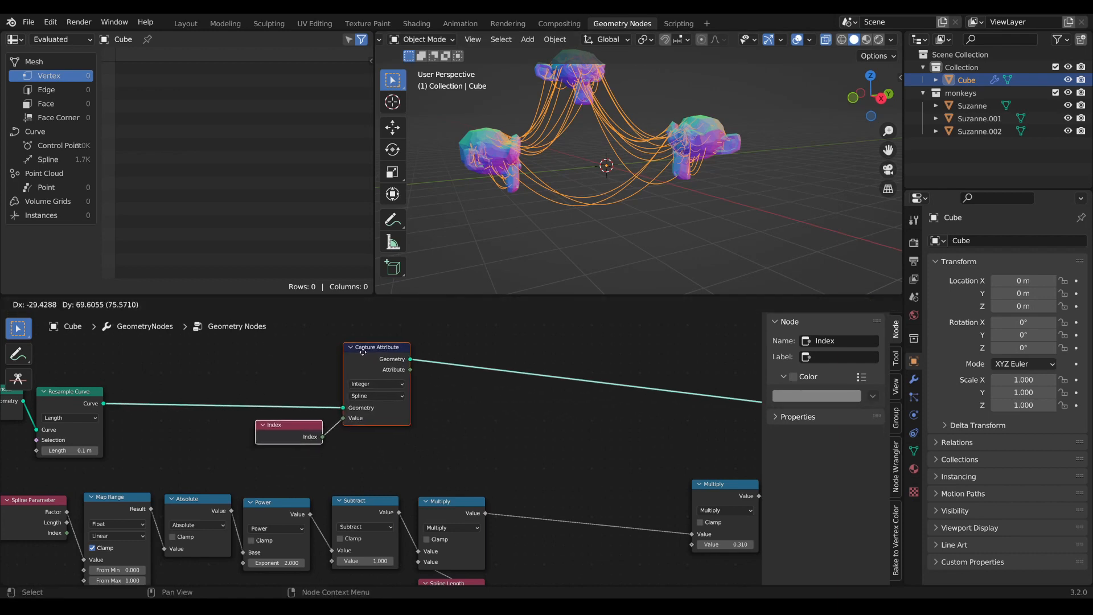
Add a Random Value node and connect the captured Attribute to its ID input
middle_drag(542, 421, 484, 421)
scroll(501, 419, down, 2)
key(Tab)
text(r)
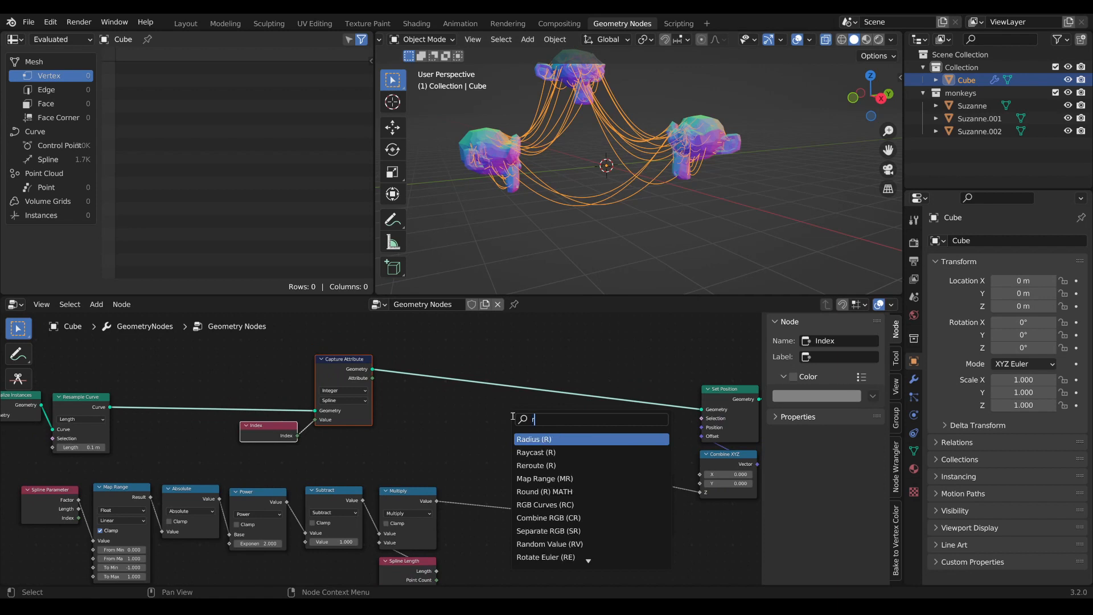
text(and)
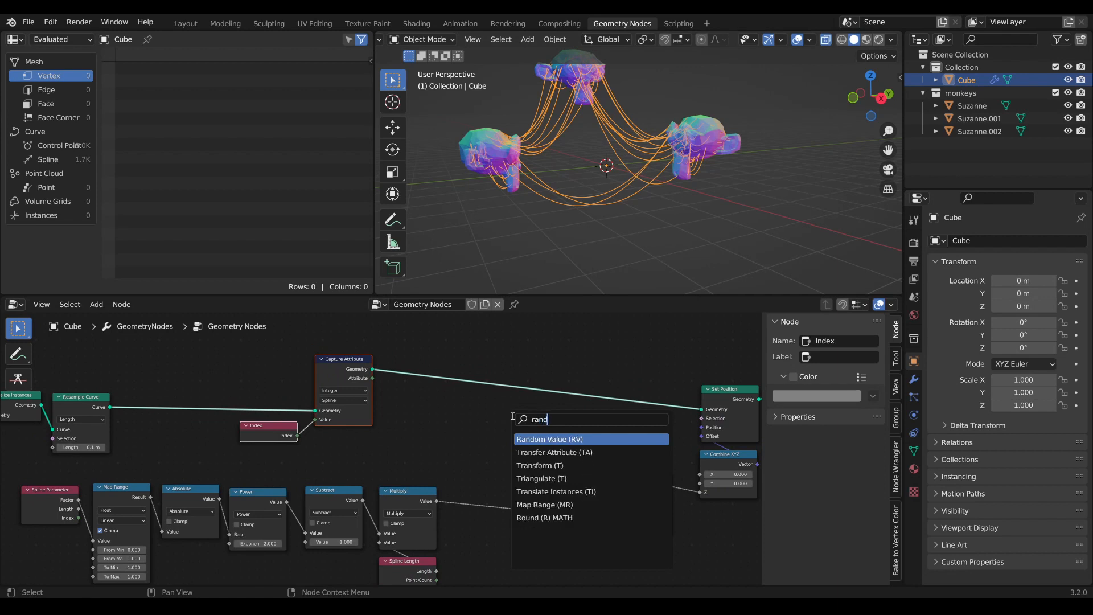
key(Return)
click(512, 418)
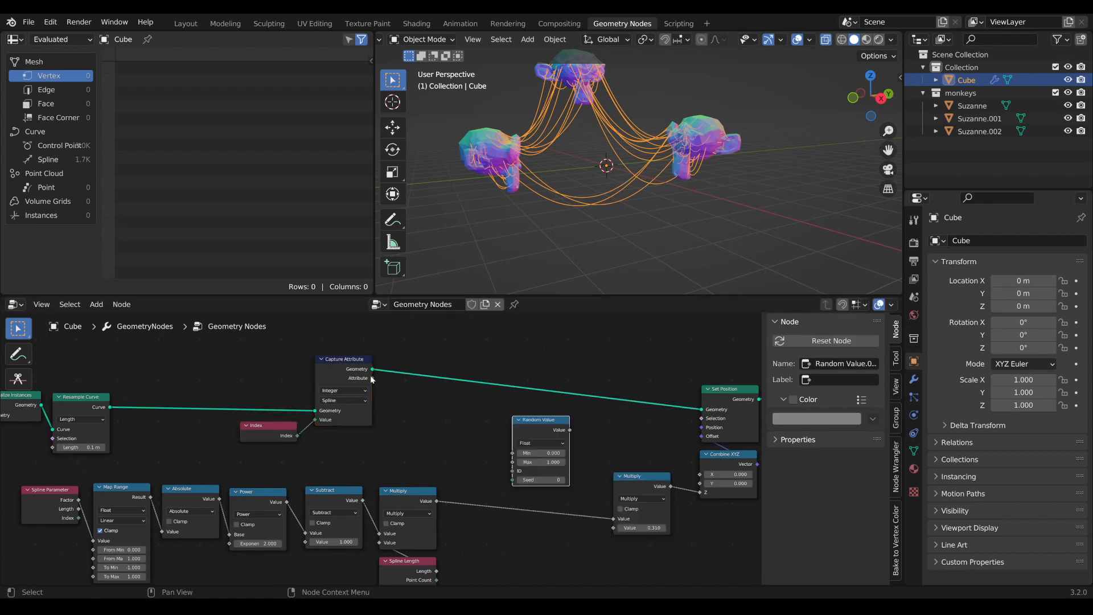
drag(372, 378, 513, 471)
drag(543, 421, 547, 424)
Insert a duplicate Multiply node before the last Multiply and connect Random Value to its second value
middle_drag(551, 452, 414, 424)
drag(504, 490, 518, 488)
drag(408, 395, 309, 377)
key(shift+d)
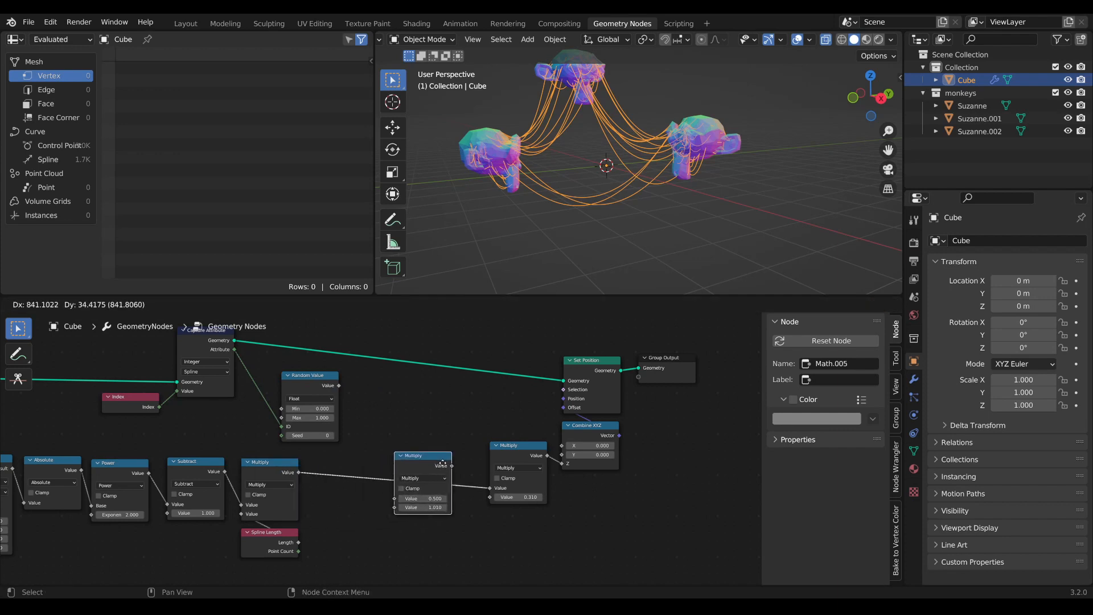
click(437, 465)
drag(332, 388, 401, 506)
Set the Random Value node's seed to 50 to vary how far each curve hangs
middle_drag(537, 150, 521, 154)
drag(312, 431, 393, 431)
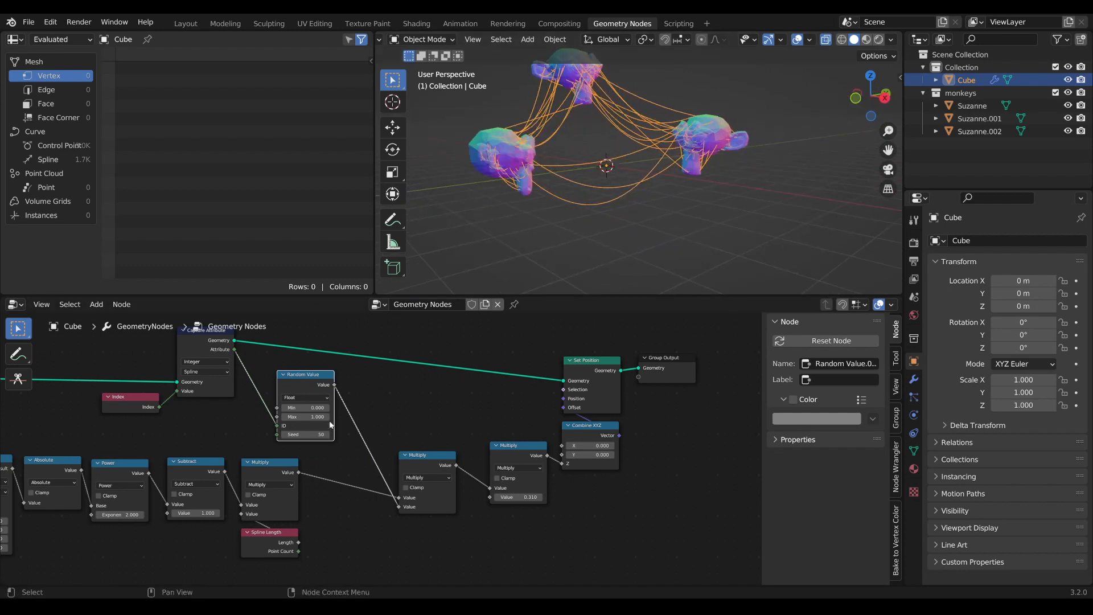
Set the Random Value node's Min to 0.640 and Max to 2.200 to widen the variation in slack
drag(312, 417, 334, 407)
middle_drag(395, 395, 554, 393)
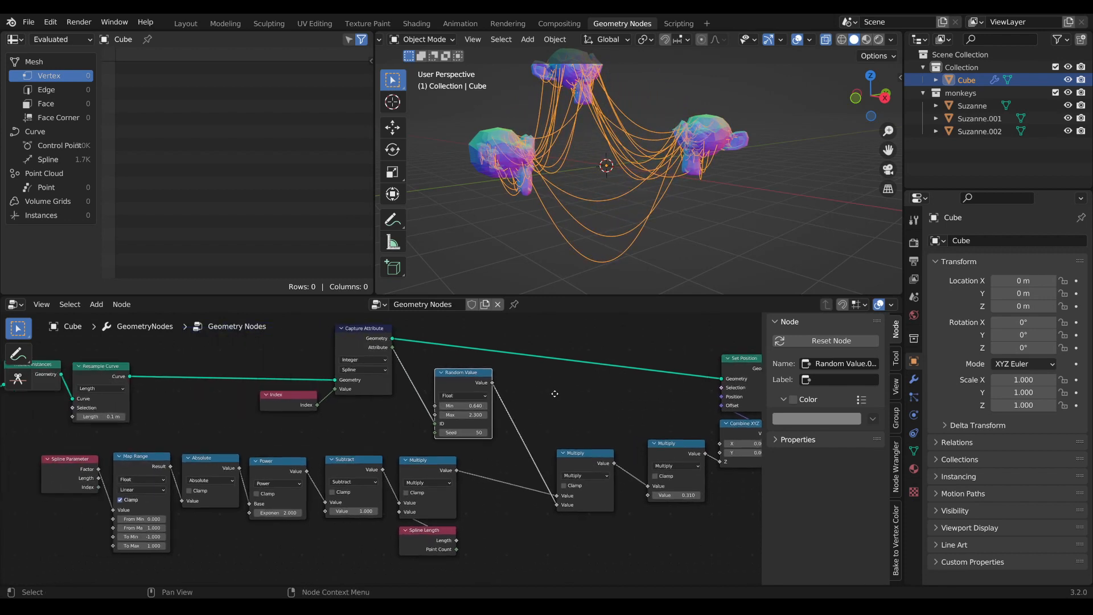
scroll(492, 431, down, 4)
drag(446, 437, 443, 438)
scroll(447, 438, down, 4)
Move the Realize Instances and Resample Curve nodes together slightly right, away from Instance on Points
middle_drag(236, 443, 349, 436)
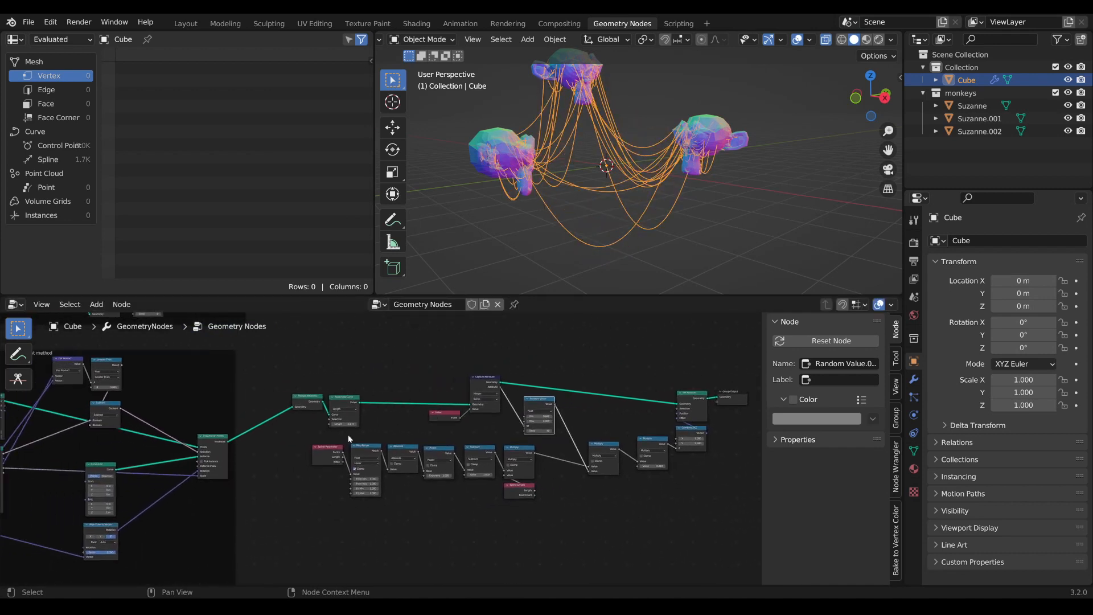
drag(366, 430, 288, 385)
key(g)
click(315, 377)
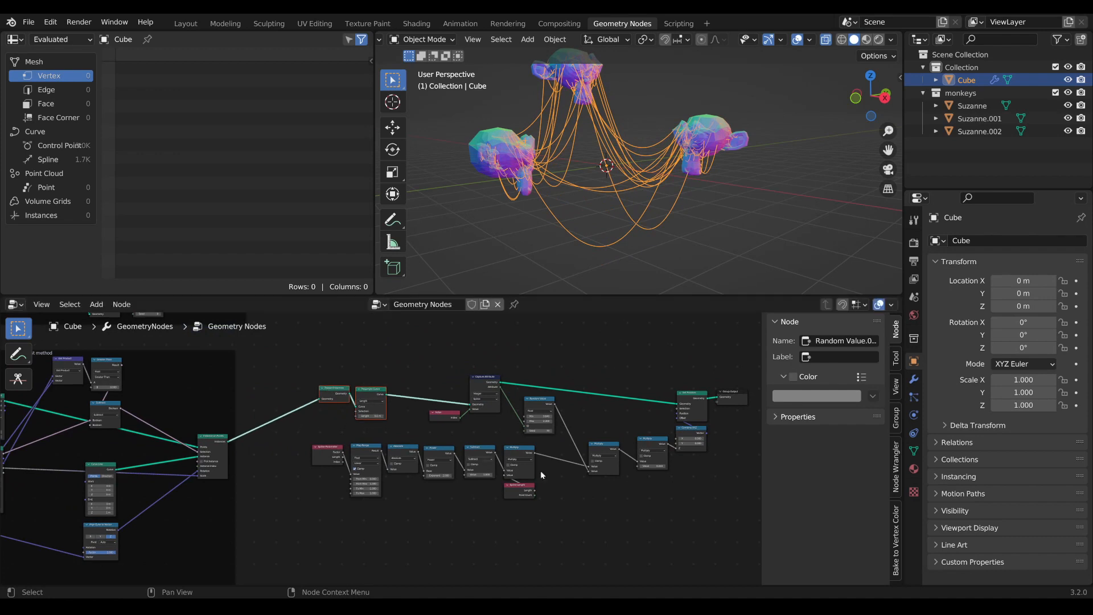
Move Group Output right and join all the slack nodes, from Realize Instances to Set Position, in a frame labelled "random slack"
scroll(744, 410, down, 1)
middle_drag(745, 410, 608, 388)
drag(599, 371, 673, 370)
middle_drag(609, 490, 661, 498)
drag(650, 508, 258, 332)
key(ctrl+j)
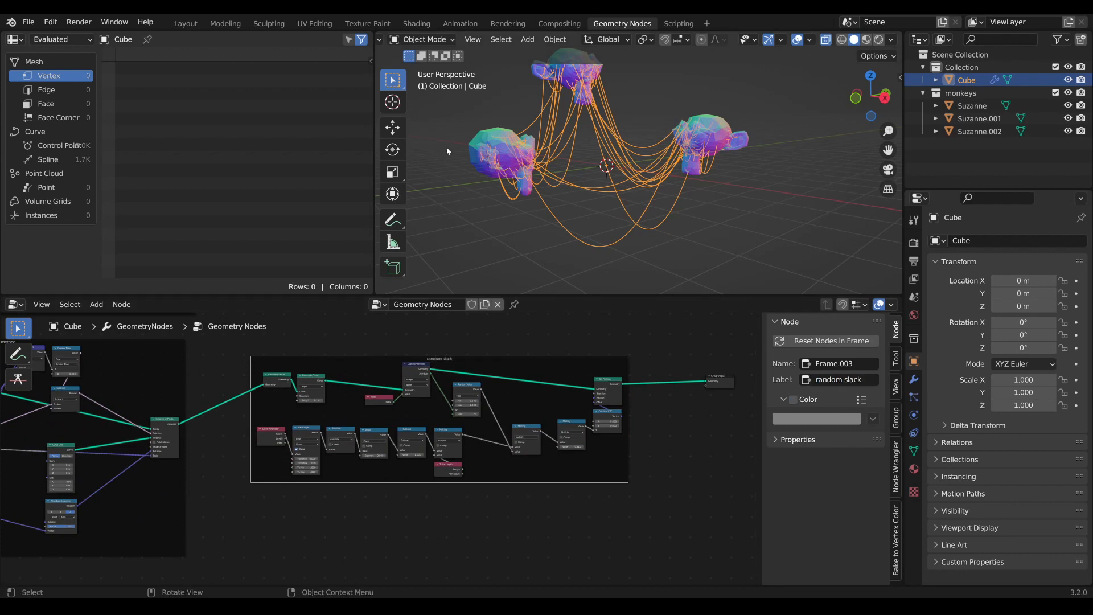
Examine the short curves connecting Suzanne's head to itself from close range, ending with the Cube object selected
middle_drag(446, 147, 702, 202)
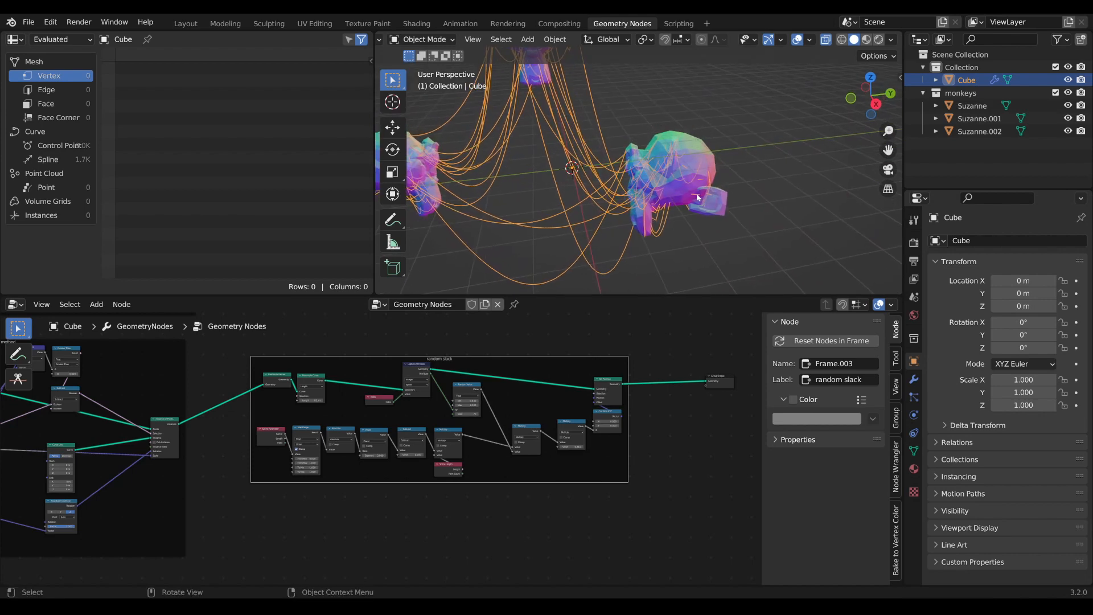
click(699, 194)
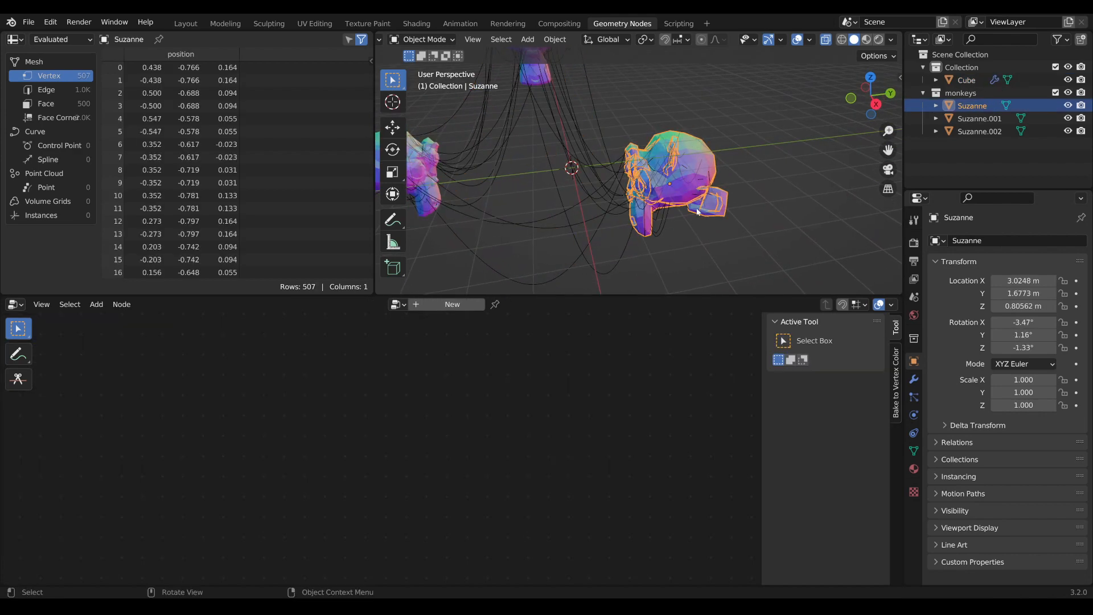
mouse_move(710, 204)
middle_down()
mouse_move(691, 192)
mouse_move(747, 189)
mouse_move(706, 184)
middle_up()
scroll(705, 197, up, 2)
scroll(705, 199, up, 2)
scroll(705, 184, up, 3)
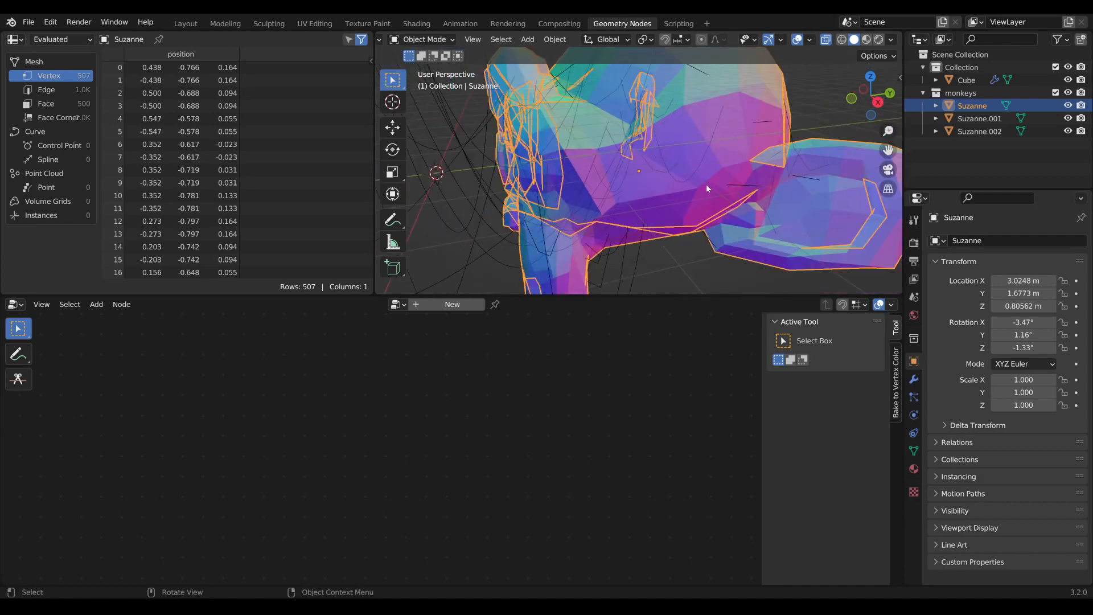
scroll(707, 184, down, 1)
scroll(719, 189, down, 2)
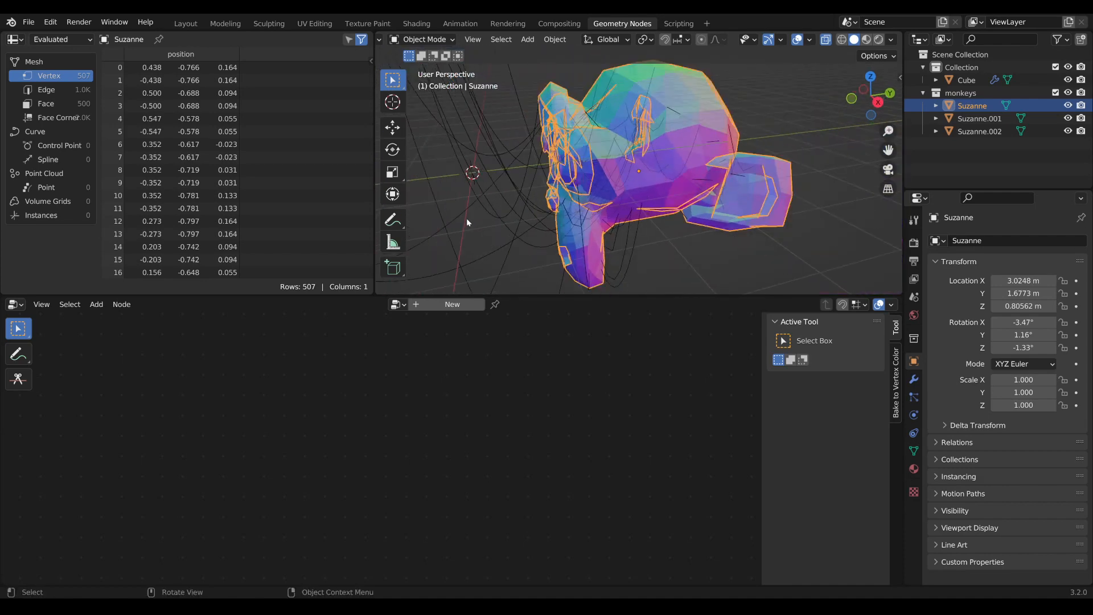
click(521, 188)
scroll(543, 214, down, 3)
scroll(502, 400, down, 2)
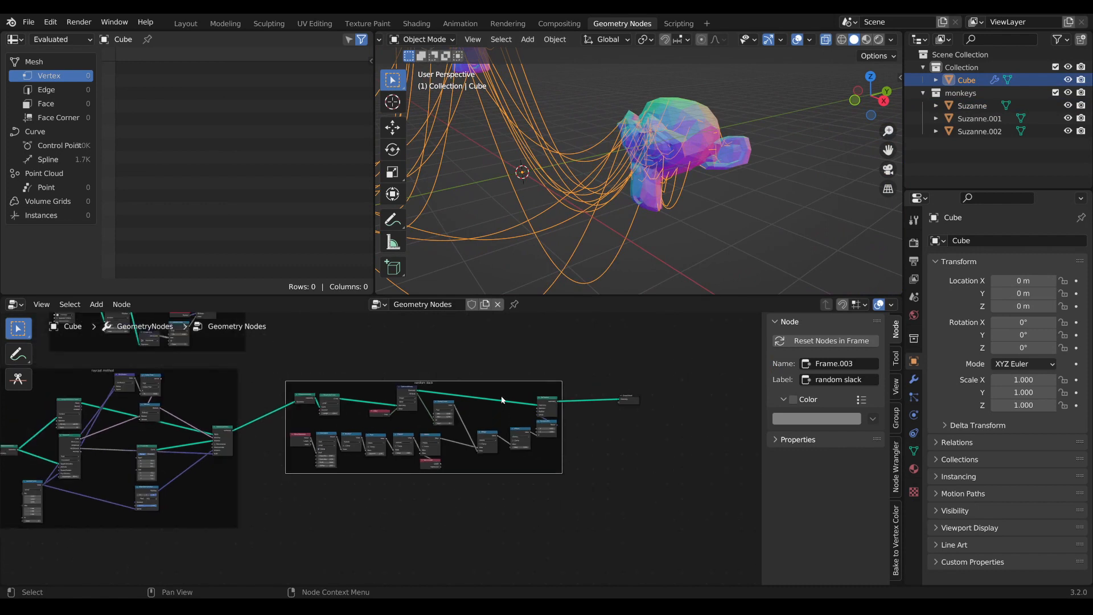
Shift Group Output and the "random slack" frame further right to make room after Instance on Points
middle_drag(502, 400, 521, 397)
drag(663, 391, 725, 398)
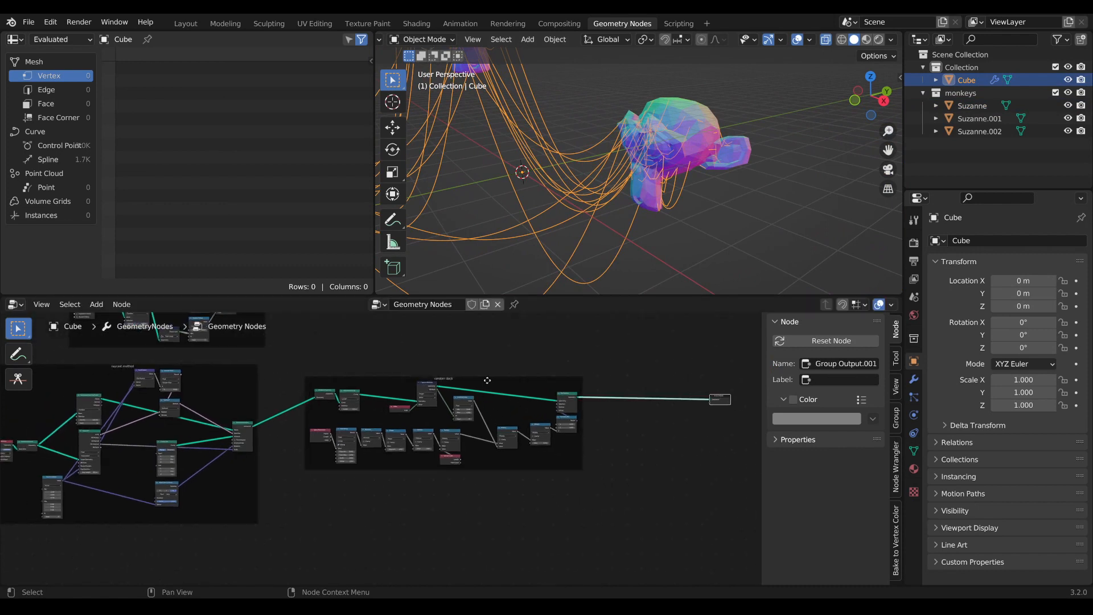
drag(489, 380, 599, 408)
Insert a Delete Geometry node between Instance on Points and Realize Instances, with its domain set to Spline
scroll(436, 453, down, 1)
middle_drag(417, 443, 457, 437)
scroll(503, 425, up, 6)
scroll(457, 438, up, 1)
key(Tab)
text(dele)
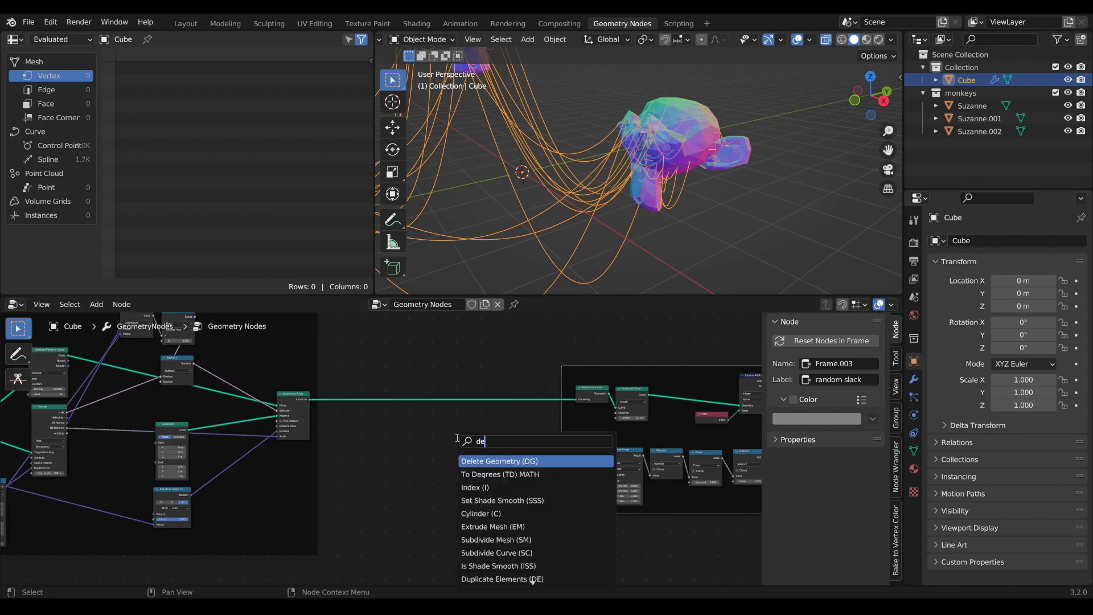
click(472, 461)
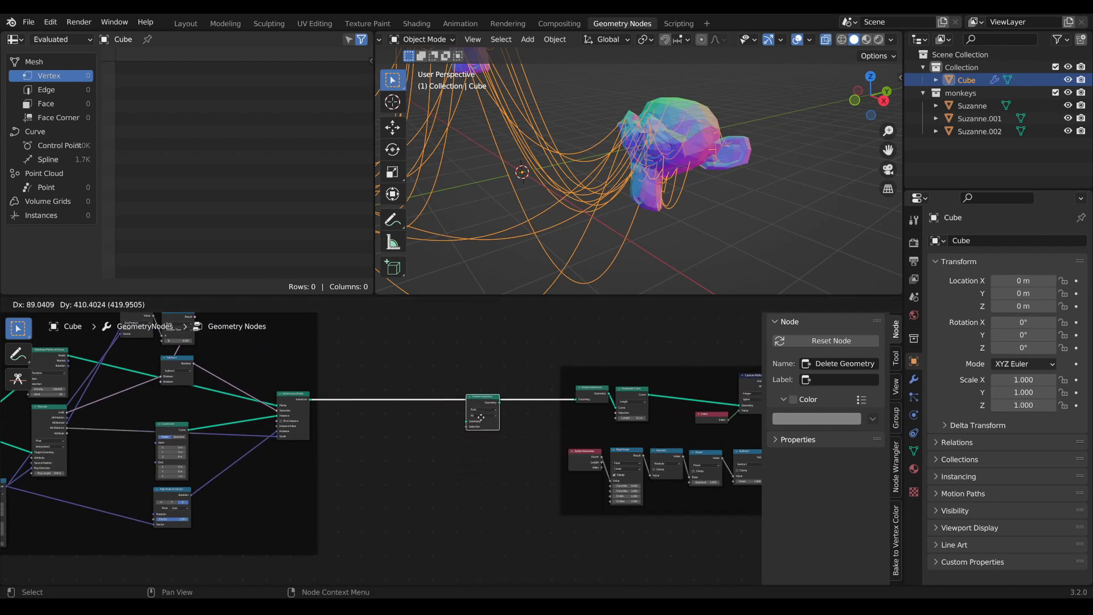
click(482, 417)
scroll(468, 424, up, 4)
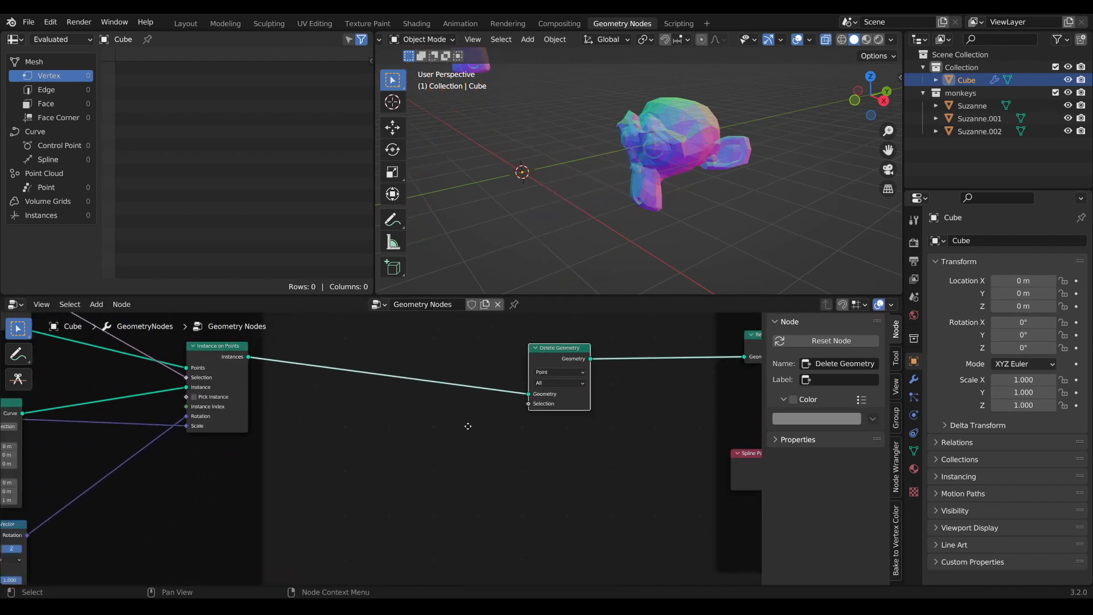
click(433, 434)
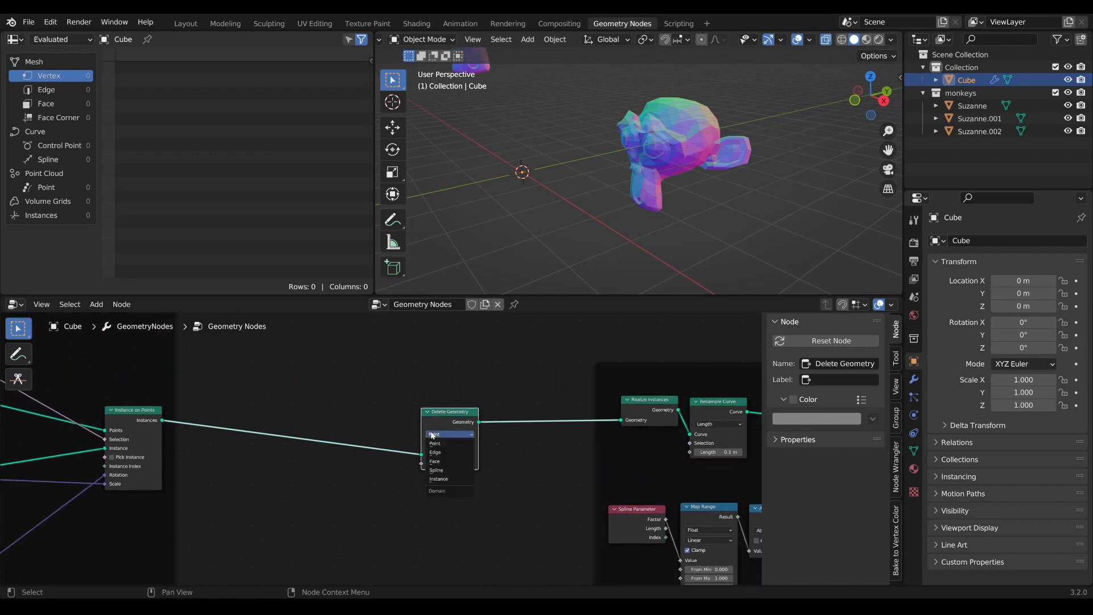
click(437, 470)
scroll(442, 453, up, 2)
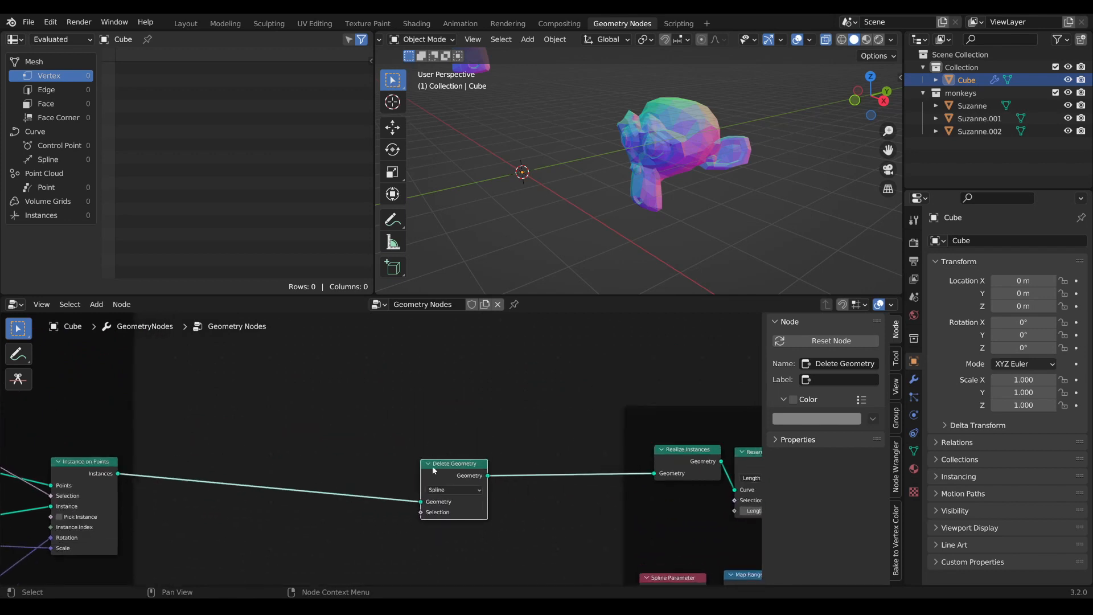
Add a Spline Length node above and left of Delete Geometry
middle_drag(435, 416, 425, 453)
key(Tab)
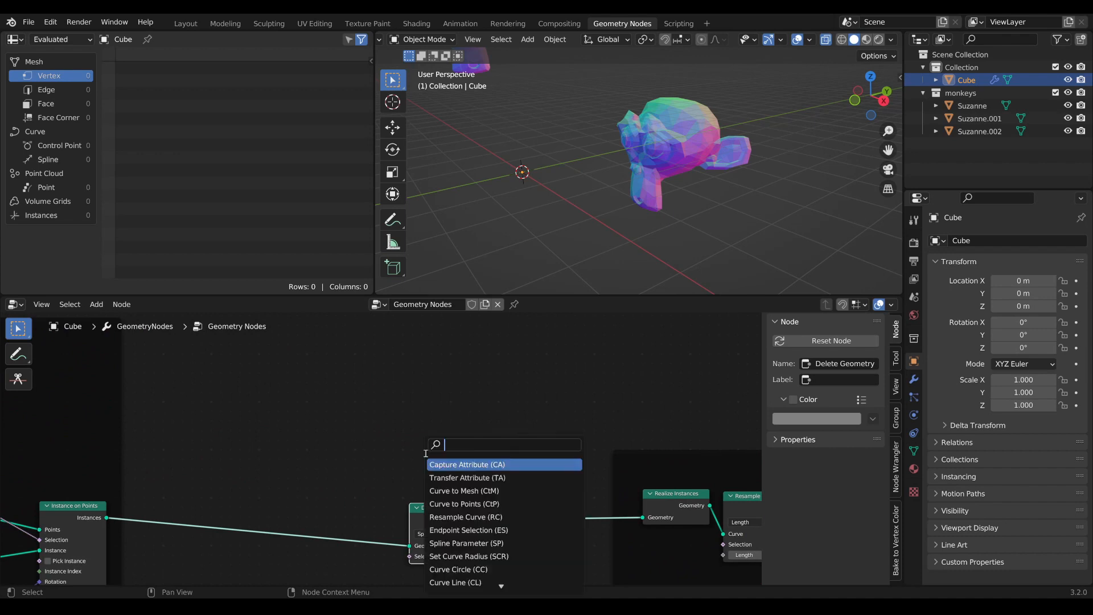
text(spl)
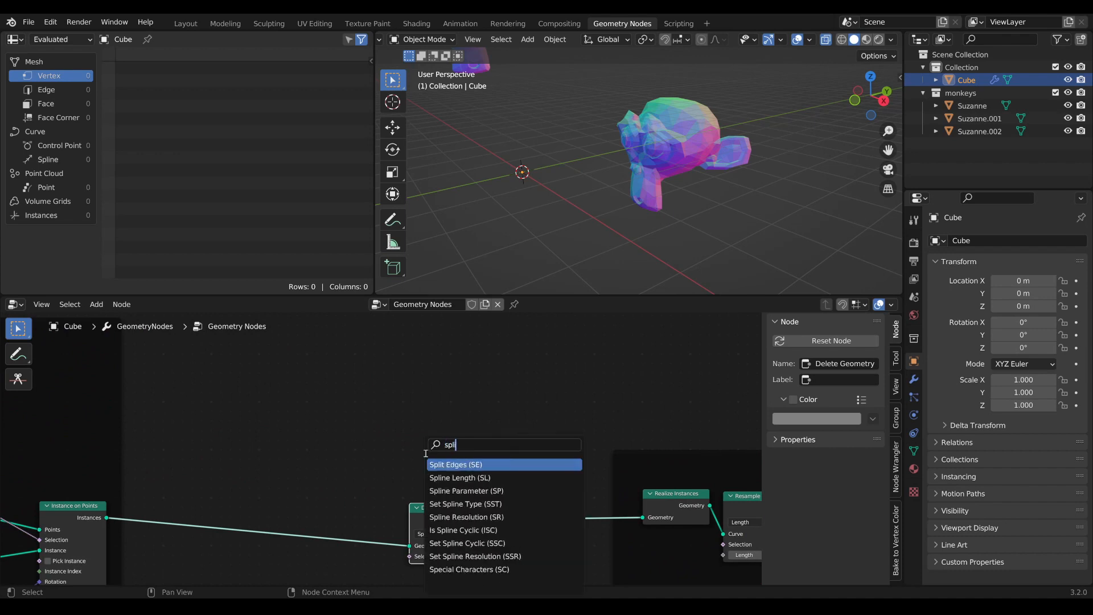
key(Down)
key(Return)
click(374, 413)
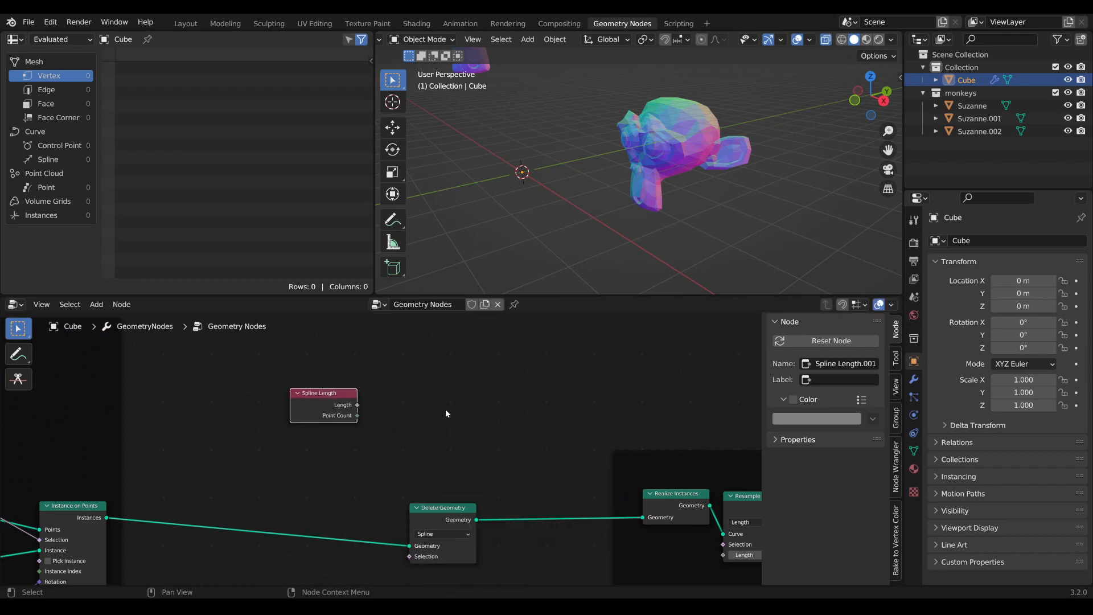
Add a Compare node set to Less Than and connect Spline Length's Length output to its A input
key(Tab)
text(compa)
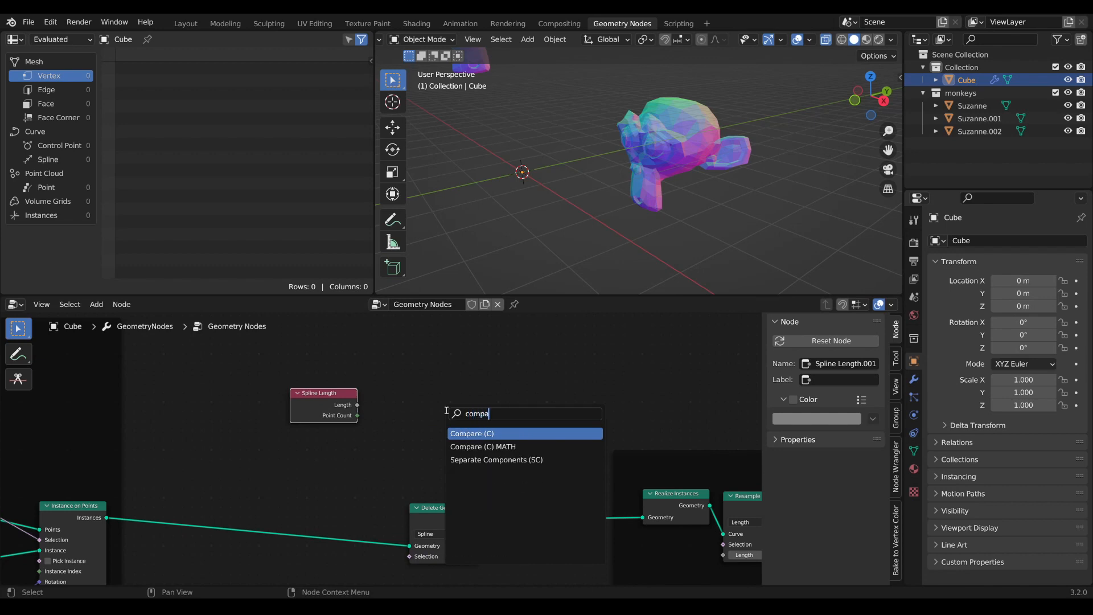
key(Return)
click(364, 408)
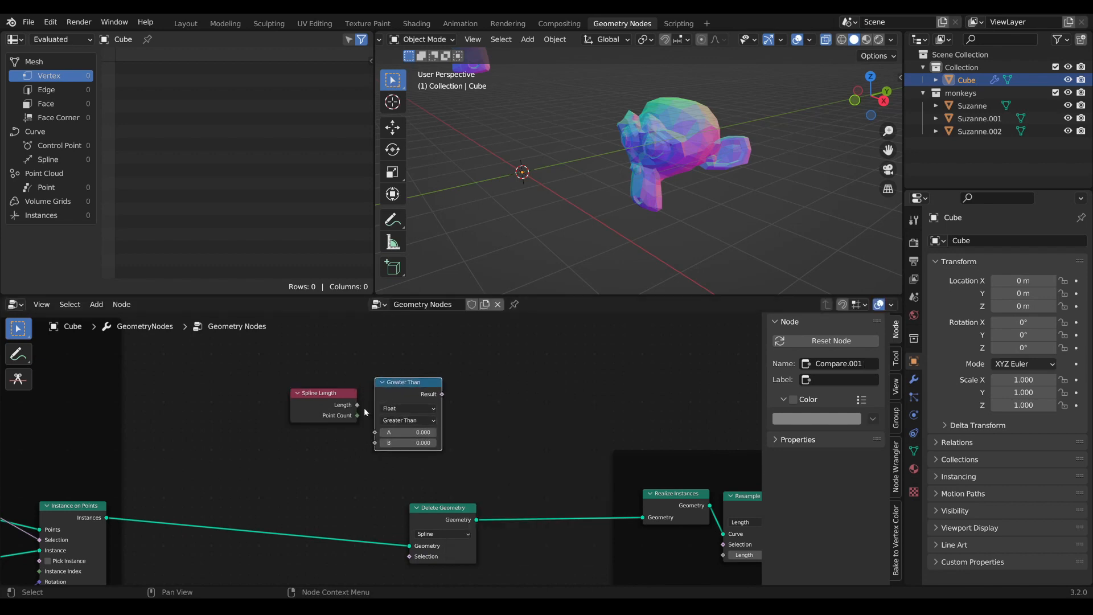
drag(363, 408, 378, 429)
click(415, 420)
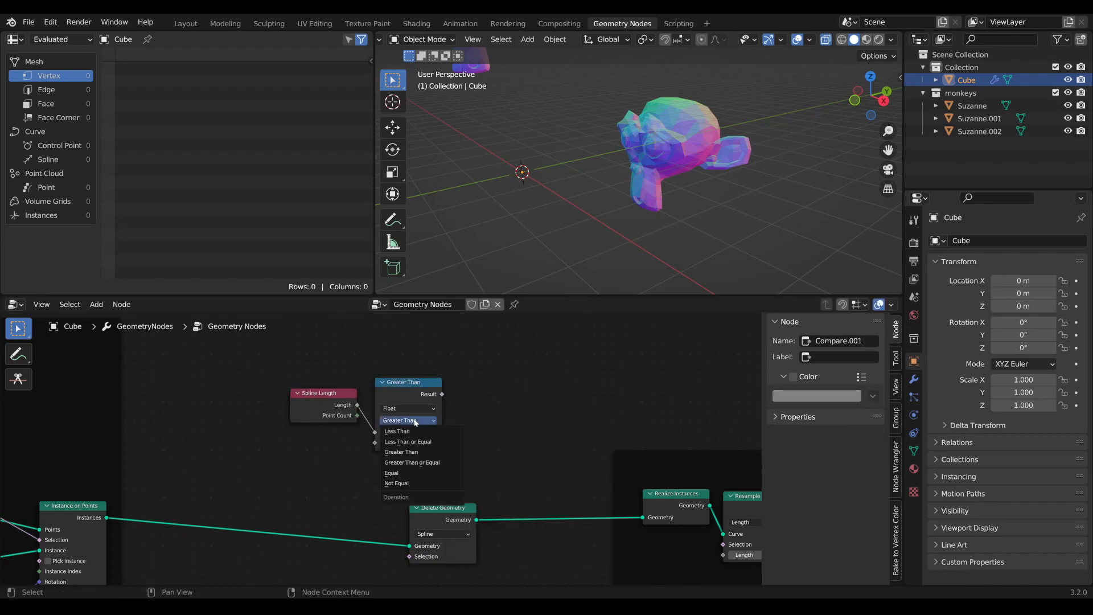
click(416, 432)
drag(421, 397, 425, 407)
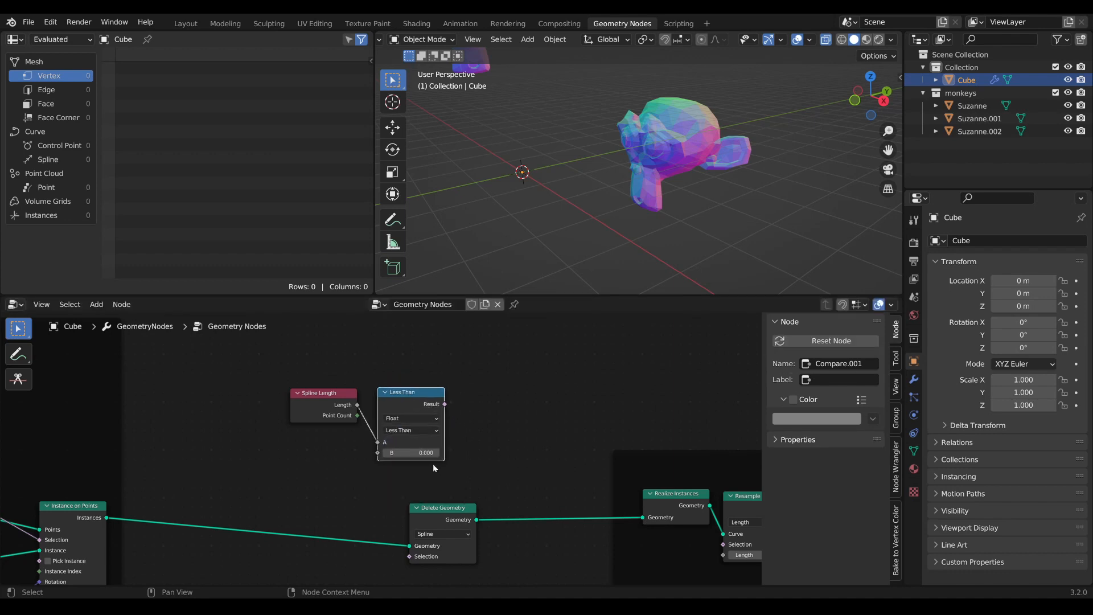
Set the Less Than node's B value to 0.310 and connect its Result to Delete Geometry's Selection
drag(411, 453, 421, 452)
drag(444, 404, 462, 508)
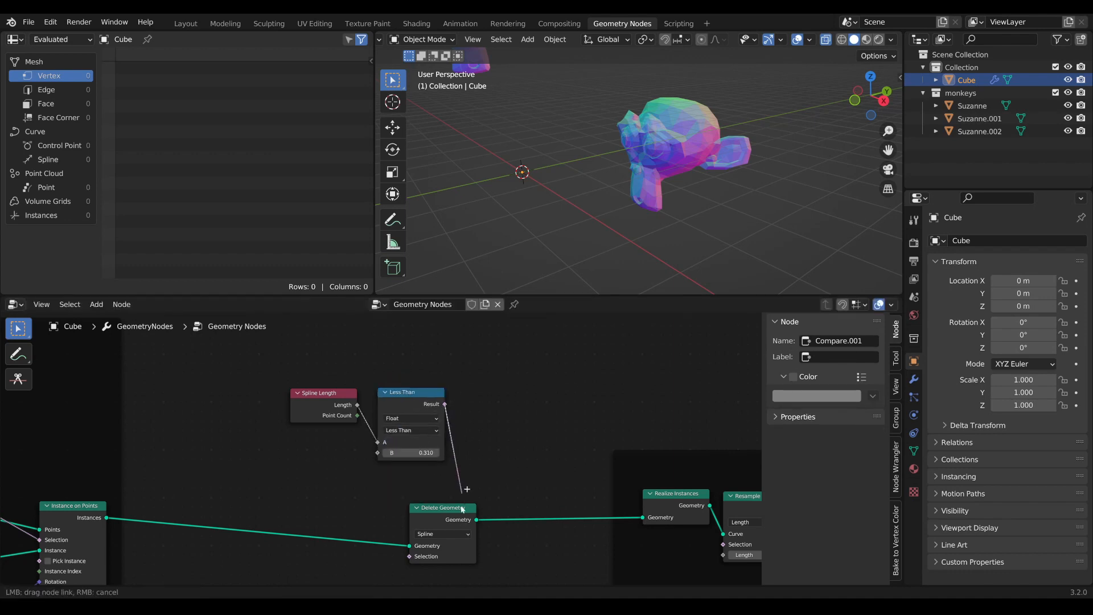
drag(410, 558, 409, 556)
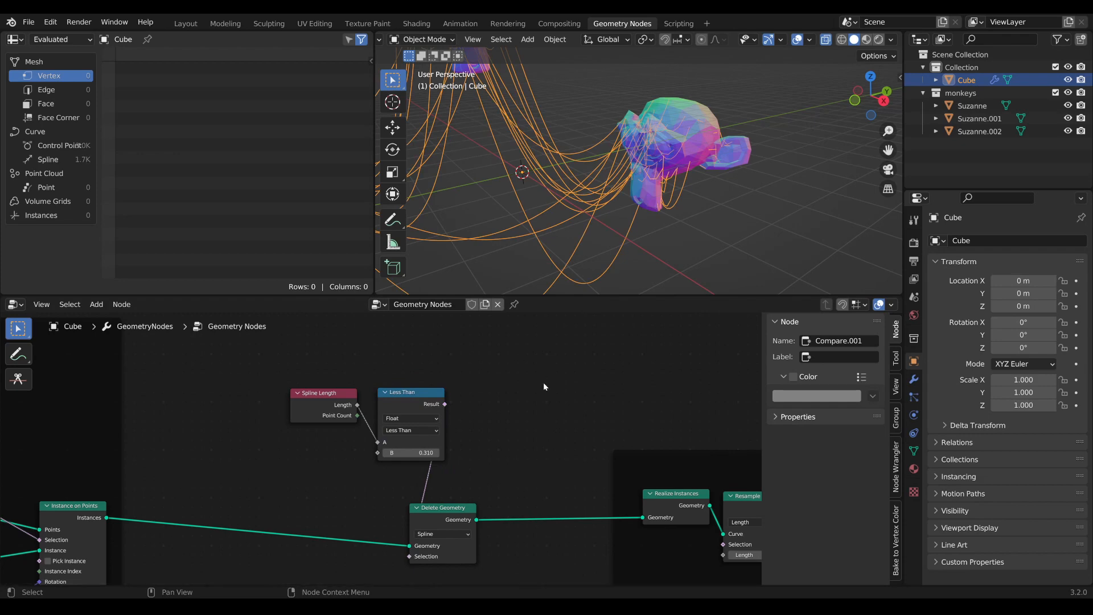
middle_drag(563, 177, 611, 175)
mouse_move(410, 453)
mouse_down()
mouse_move(455, 453)
mouse_move(413, 452)
mouse_up()
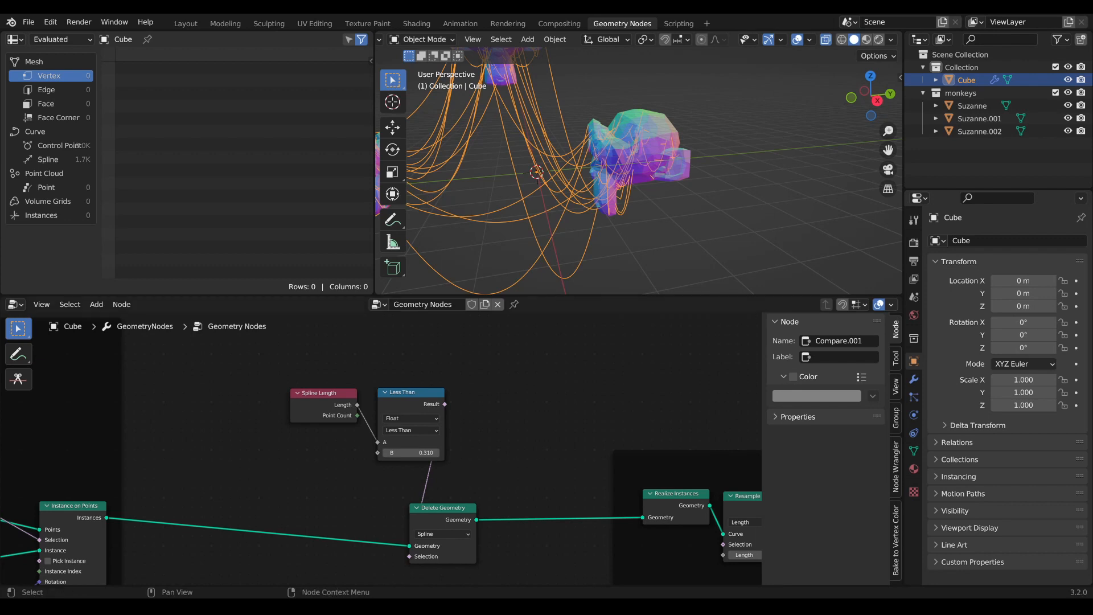
Take Realize Instances out of the frame, cut its links and rewire it between Instance on Points and Delete Geometry
middle_drag(552, 362, 541, 334)
middle_drag(445, 420, 443, 396)
scroll(501, 416, down, 3)
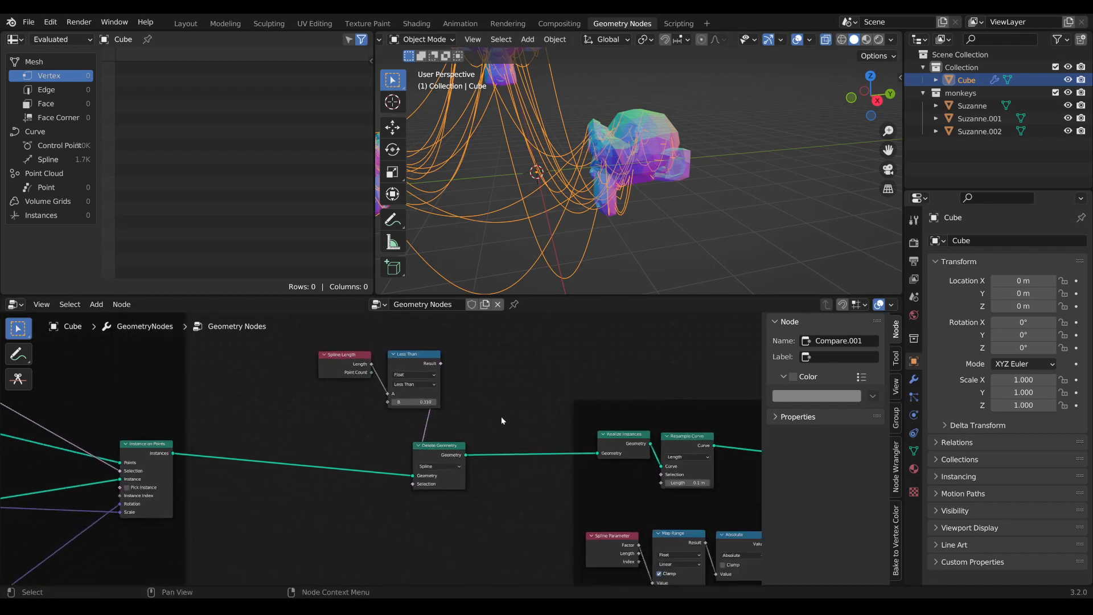
drag(609, 442, 548, 471)
ctrl+right_drag(491, 498, 512, 440)
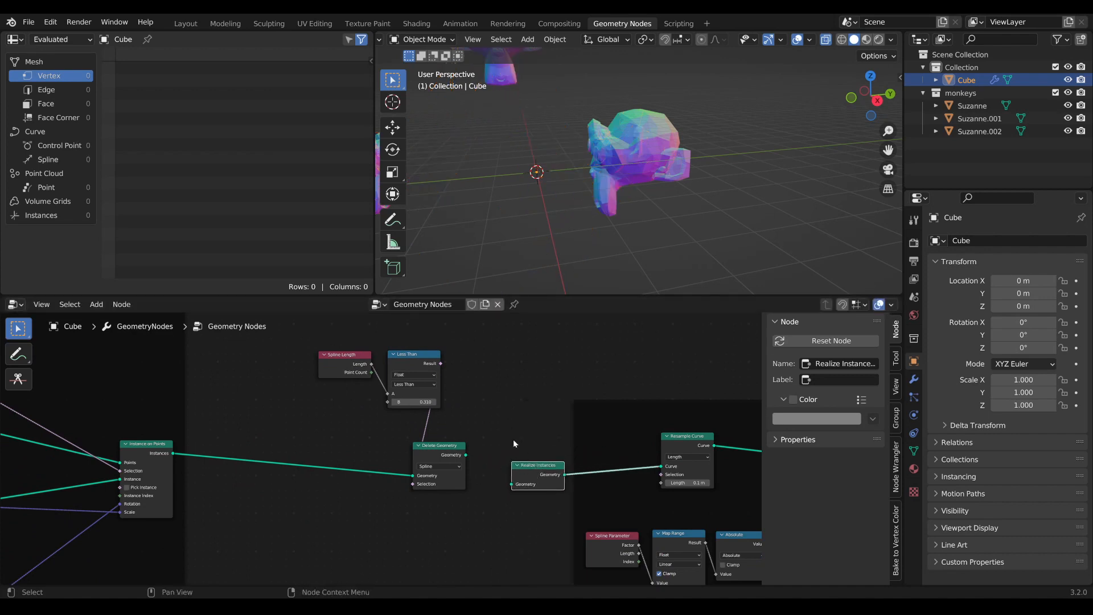
drag(537, 468, 246, 508)
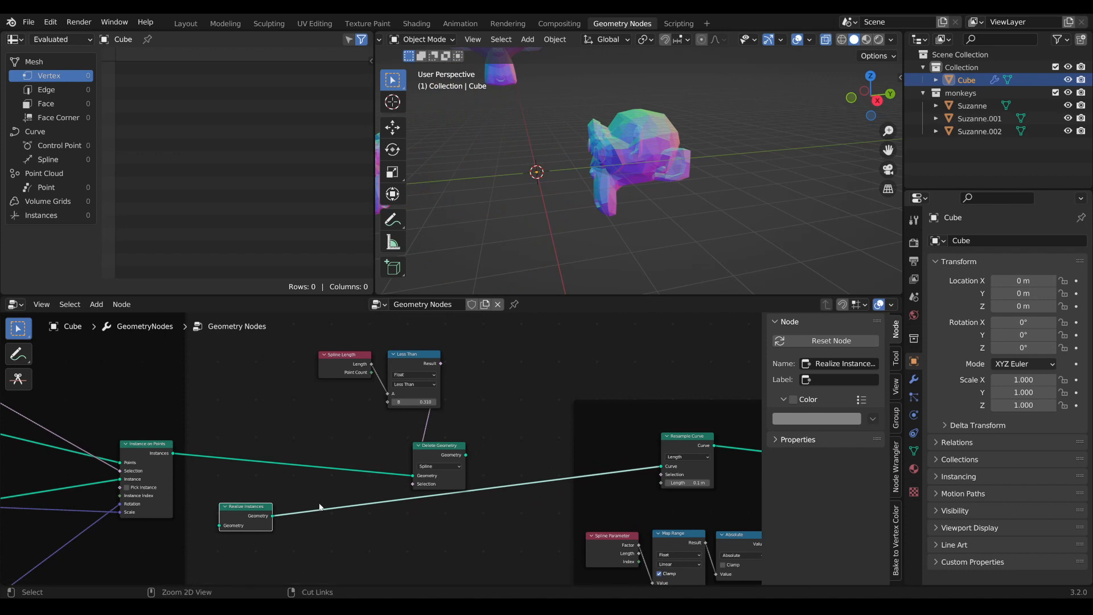
ctrl+right_drag(319, 506, 317, 520)
drag(173, 453, 299, 483)
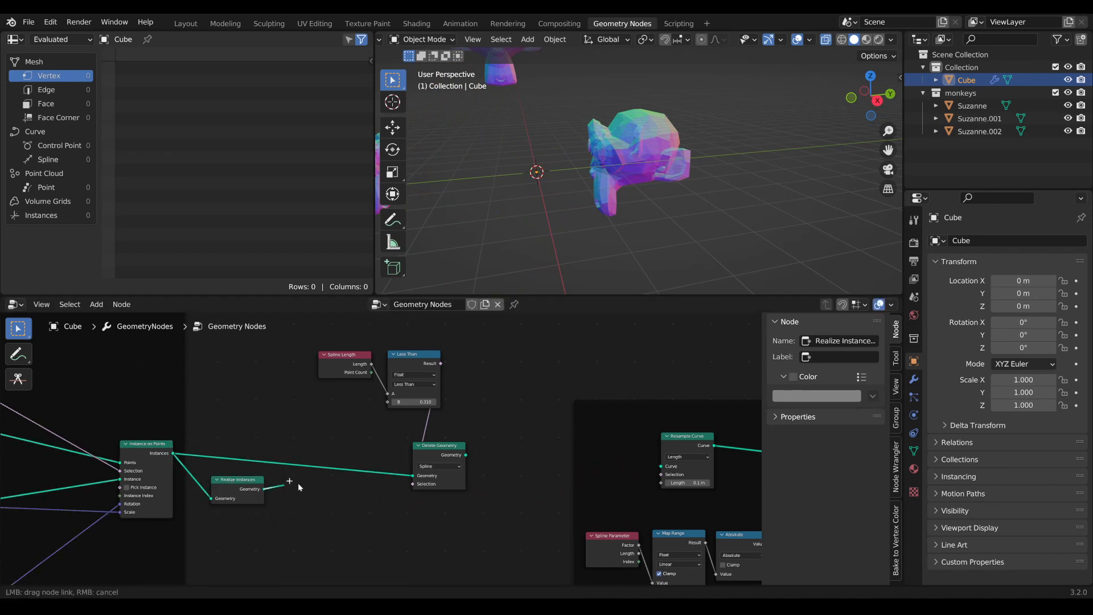
drag(414, 480, 413, 476)
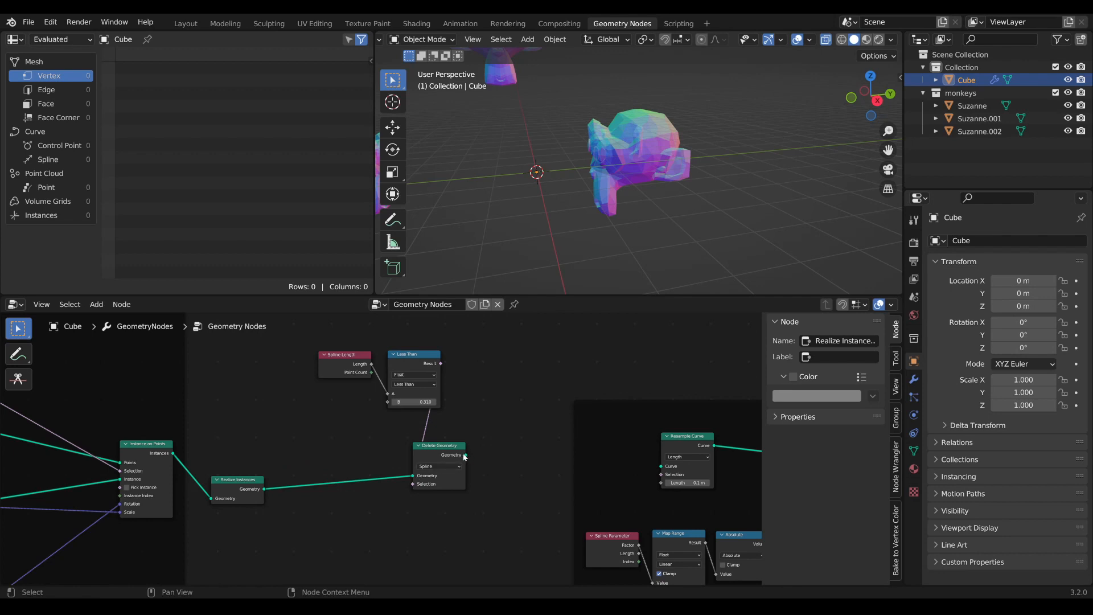
Send Delete Geometry's output directly to Group Output and raise the Less Than node's B value to 3.470
alt+shift+click(458, 449)
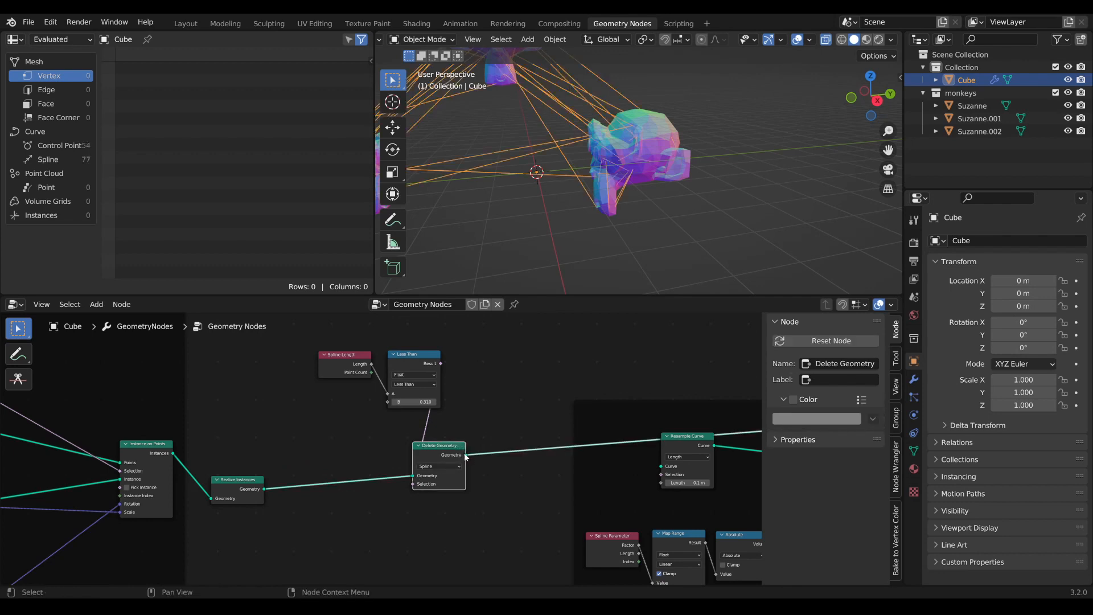
scroll(442, 377, up, 1)
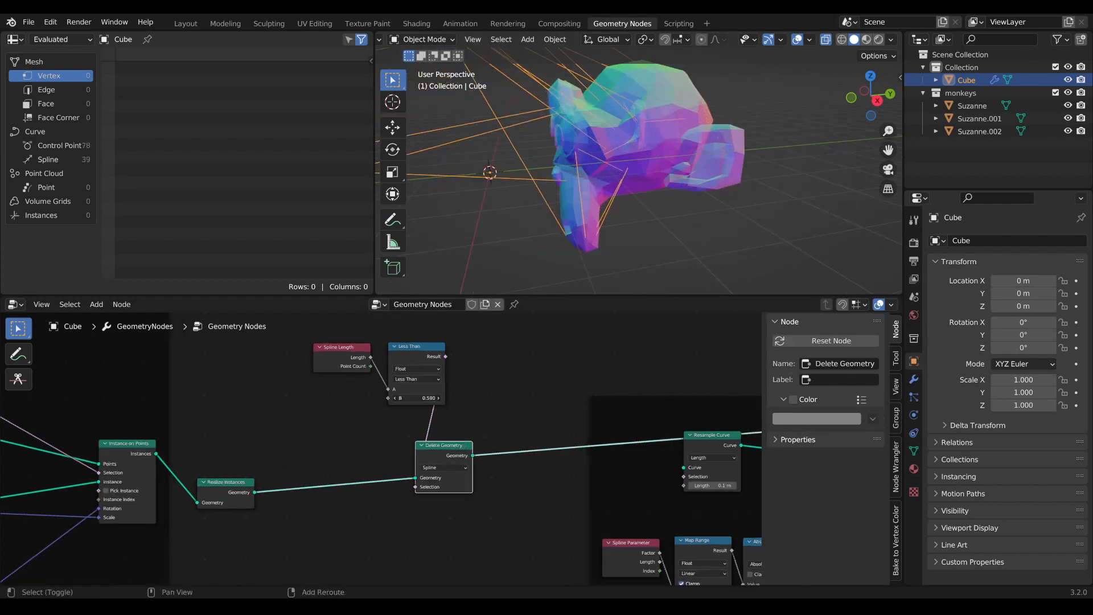
drag(418, 398, 496, 398)
scroll(576, 99, down, 6)
middle_drag(576, 134, 555, 186)
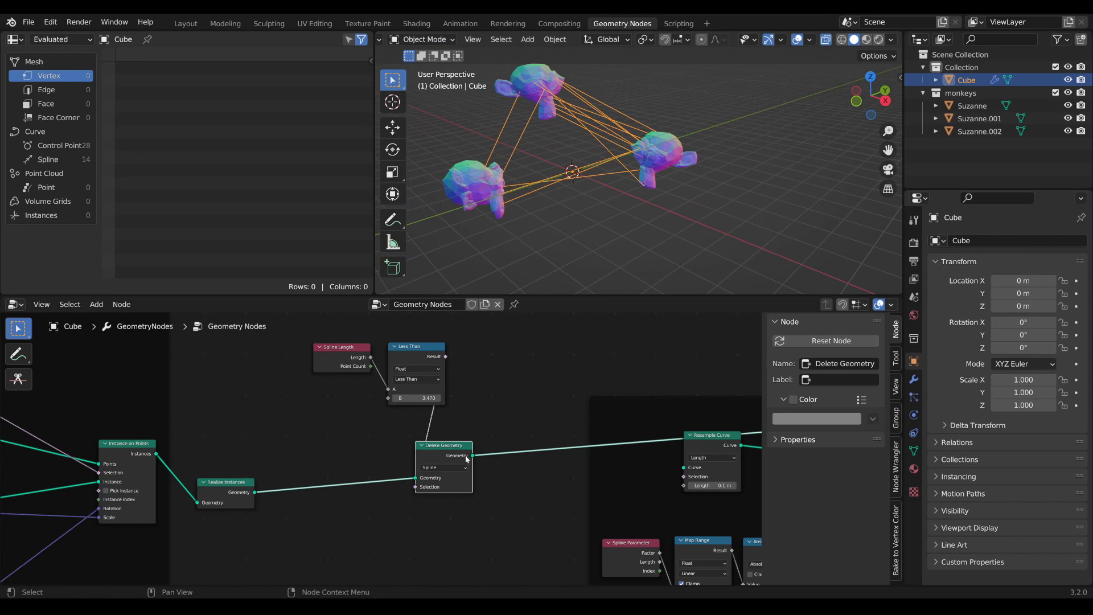
Connect Delete Geometry to Resample Curve's Curve input and route Set Position's output back into Group Output
drag(472, 455, 684, 466)
scroll(666, 475, down, 3)
middle_drag(656, 483, 388, 458)
scroll(679, 442, up, 1)
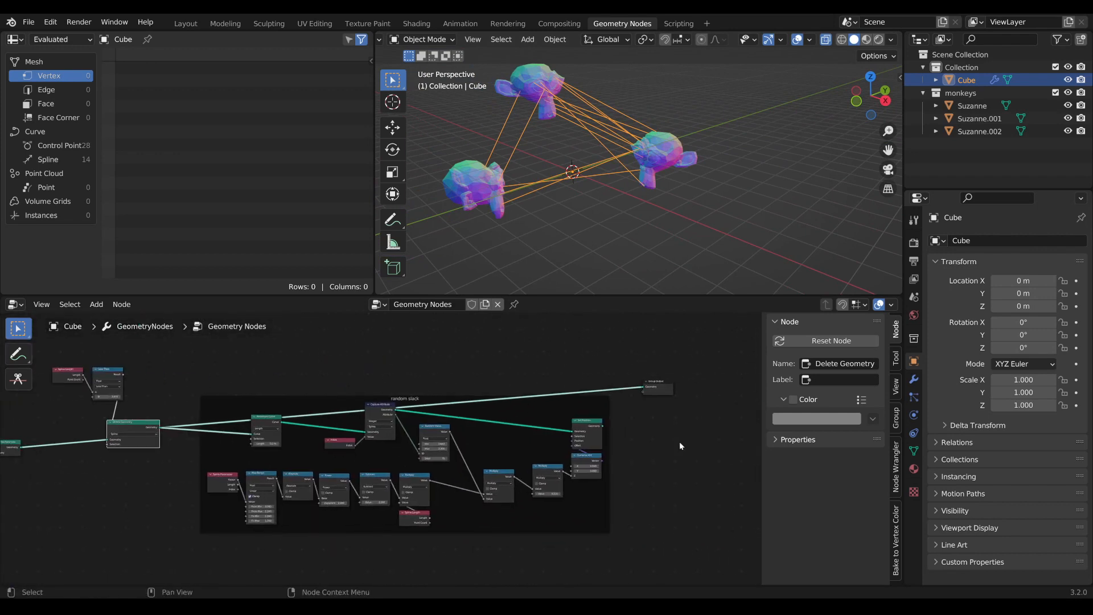
ctrl+shift+click(578, 425)
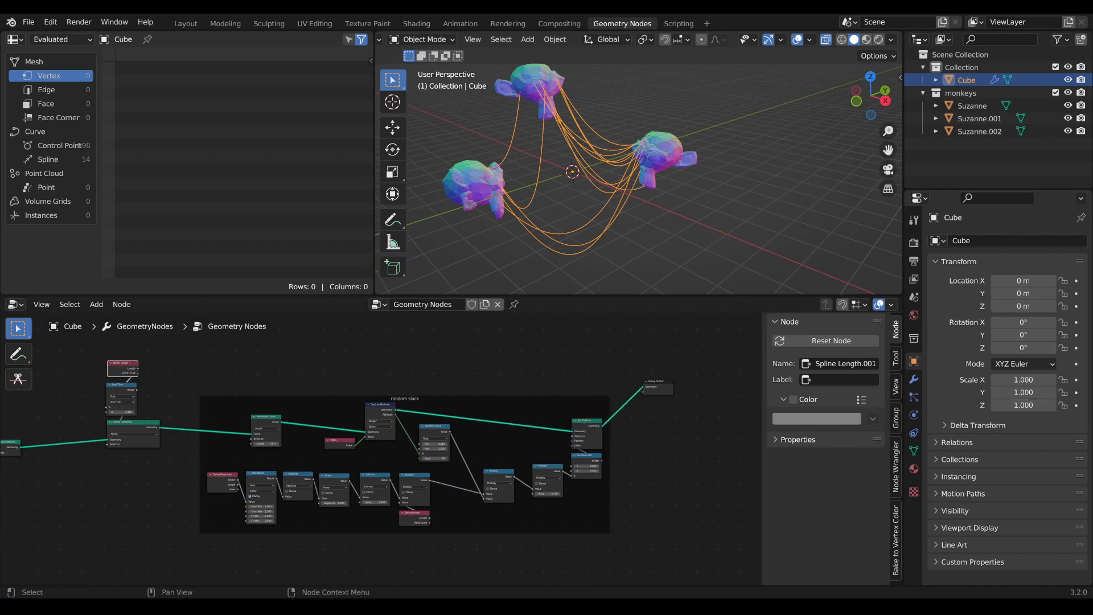
Group the Spline Length, Less Than and Delete Geometry nodes into a new frame
middle_drag(138, 433, 297, 421)
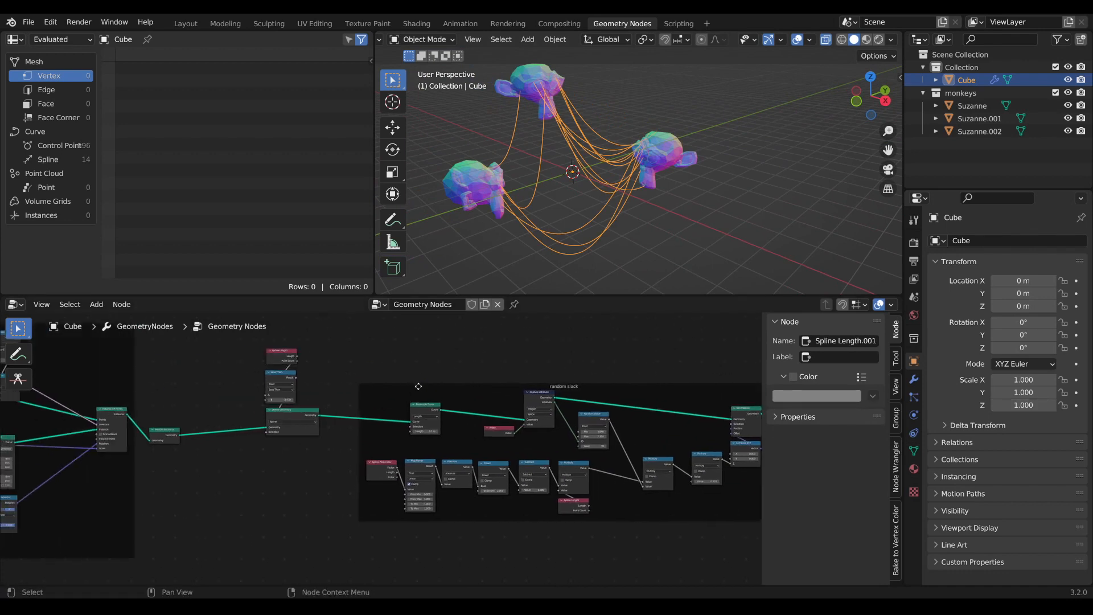
drag(417, 386, 483, 384)
scroll(325, 444, up, 6)
middle_drag(317, 444, 289, 477)
drag(324, 498, 209, 333)
middle_drag(215, 338, 238, 414)
key(ctrl+j)
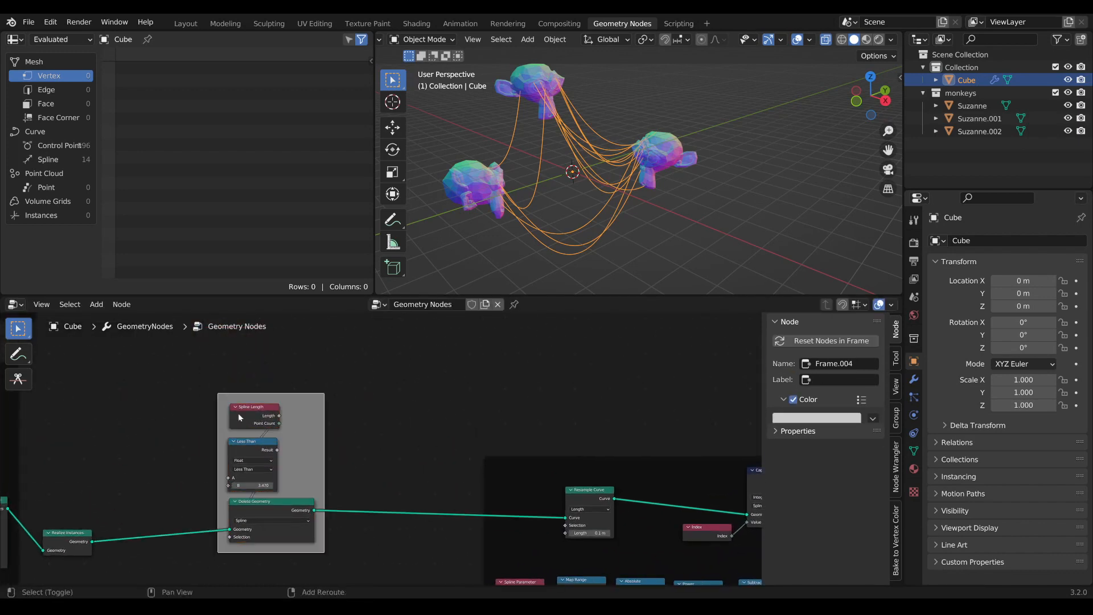
Turn off the new frame's custom color and label it "delete length"
click(792, 399)
click(837, 379)
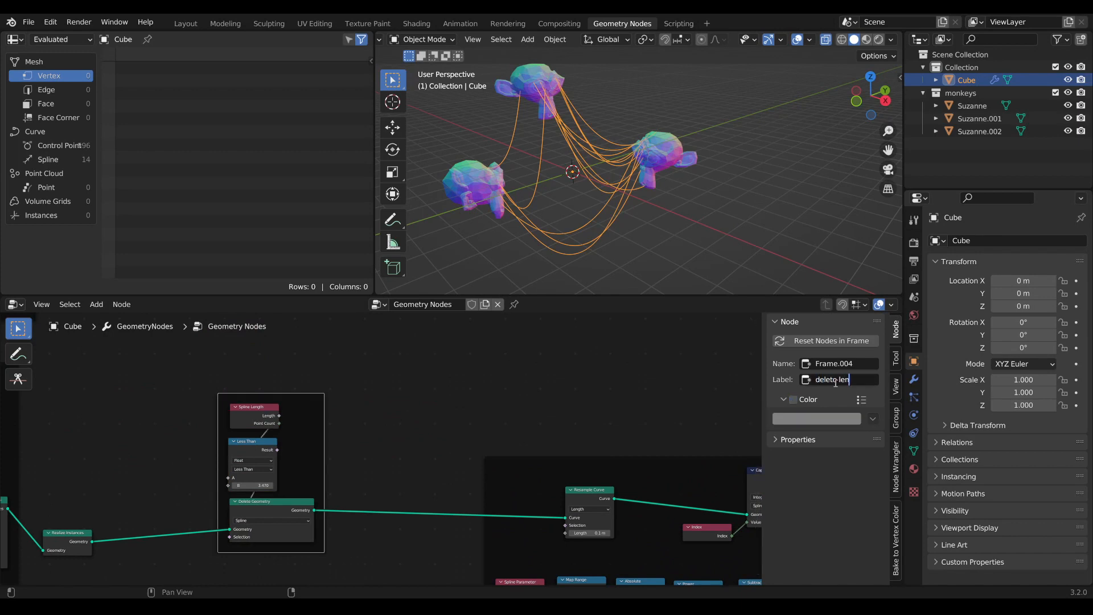
text(delete length)
key(Return)
key(Home)
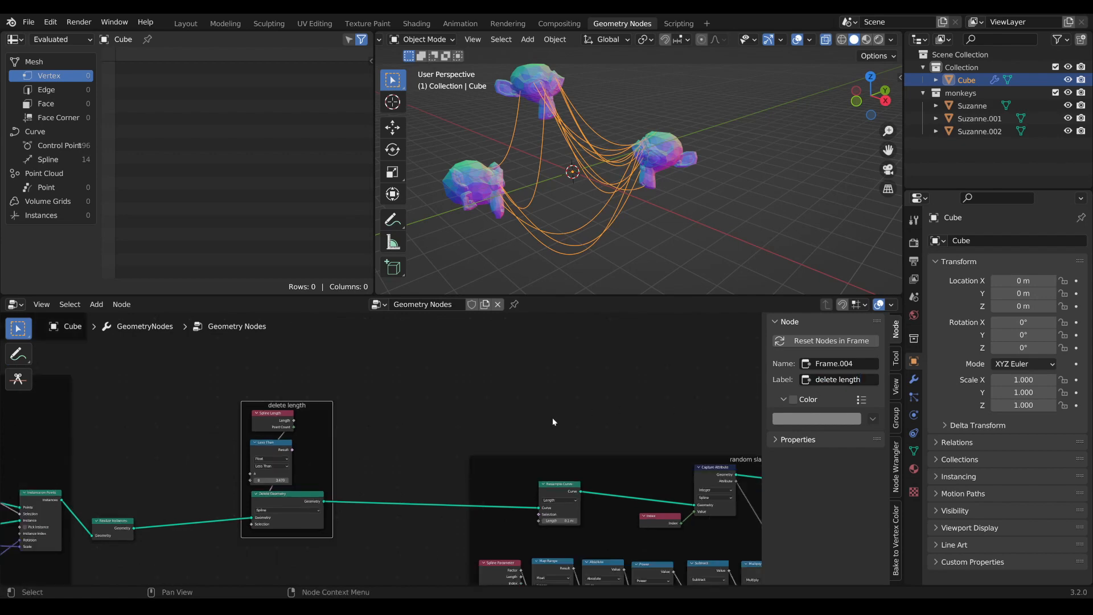
Move the Group Output node down and farther from the random slack frame, level with the Set Position node
drag(587, 421, 582, 441)
scroll(569, 494, up, 3)
scroll(570, 494, down, 5)
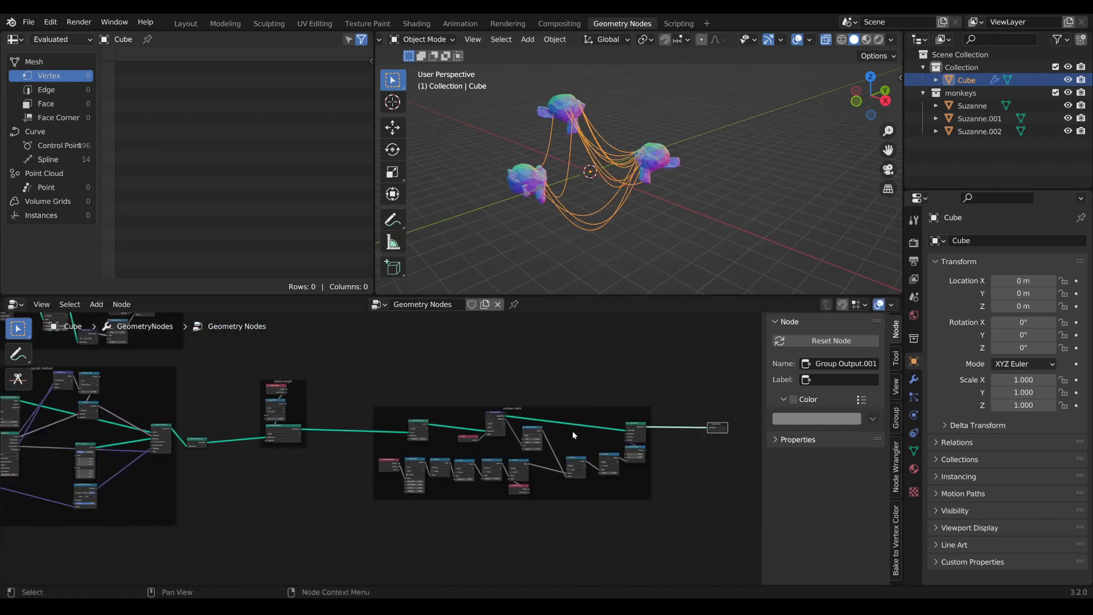
Maximize the 3D viewport and examine the cables hanging between the monkeys from another angle
middle_drag(575, 227, 598, 199)
key(ctrl+space)
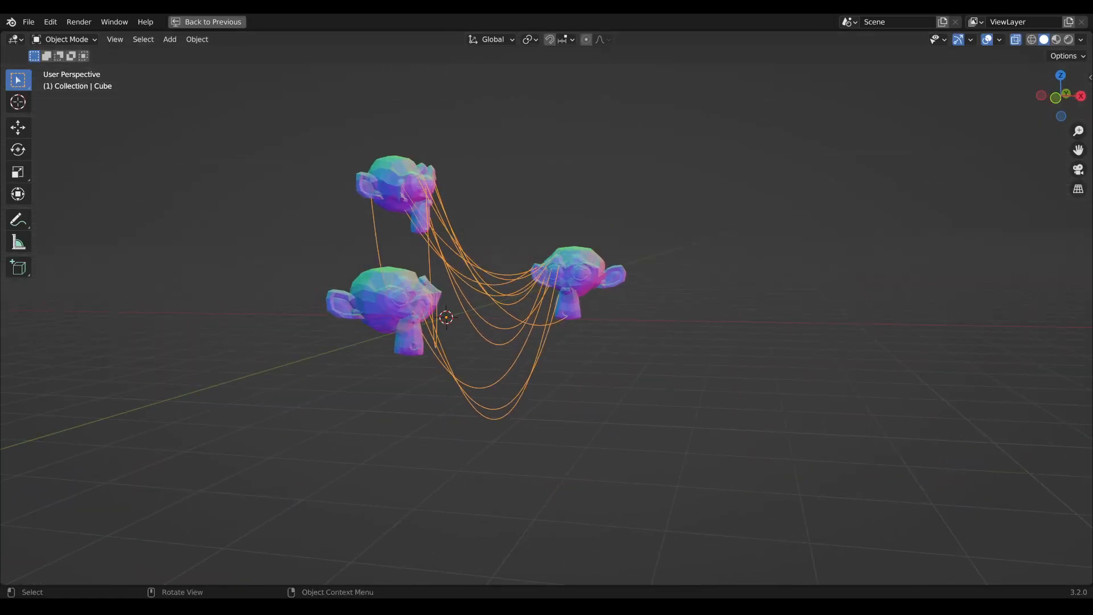